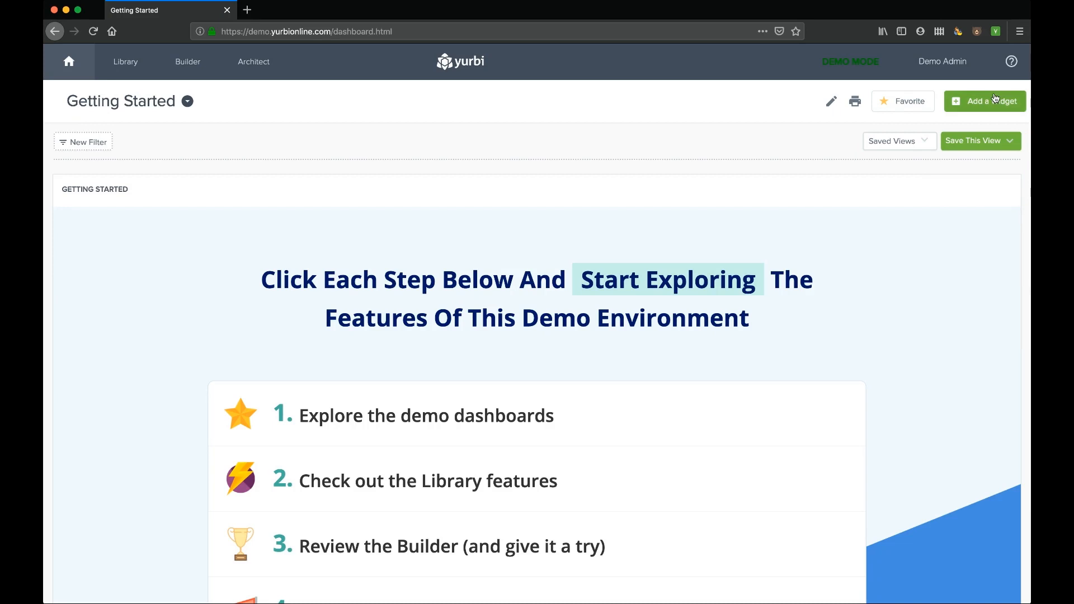
- Check the application's version and build information, then close it
click(950, 178)
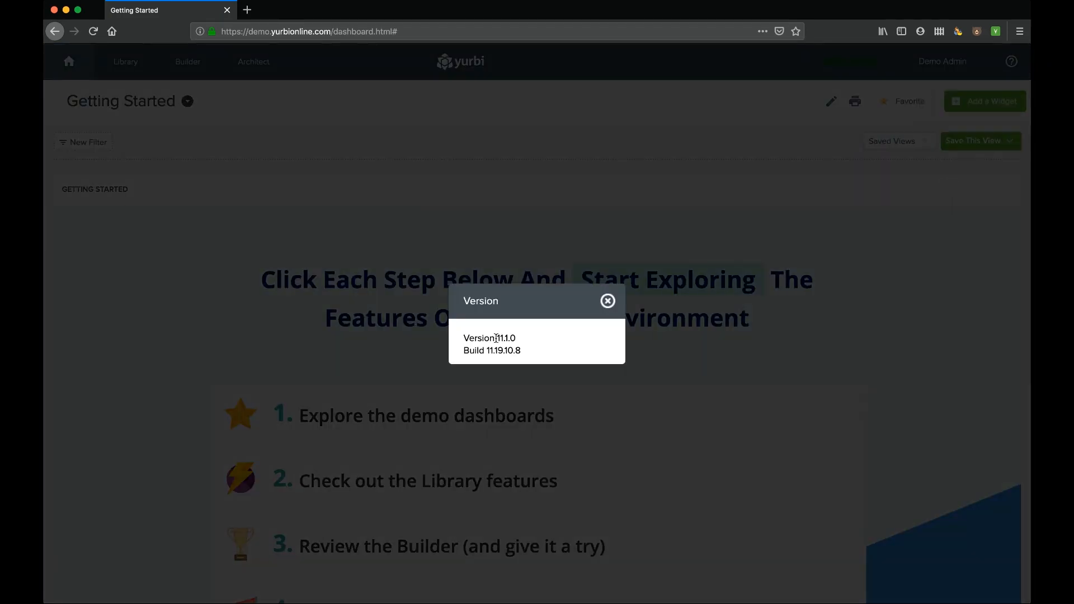
drag(497, 338, 522, 350)
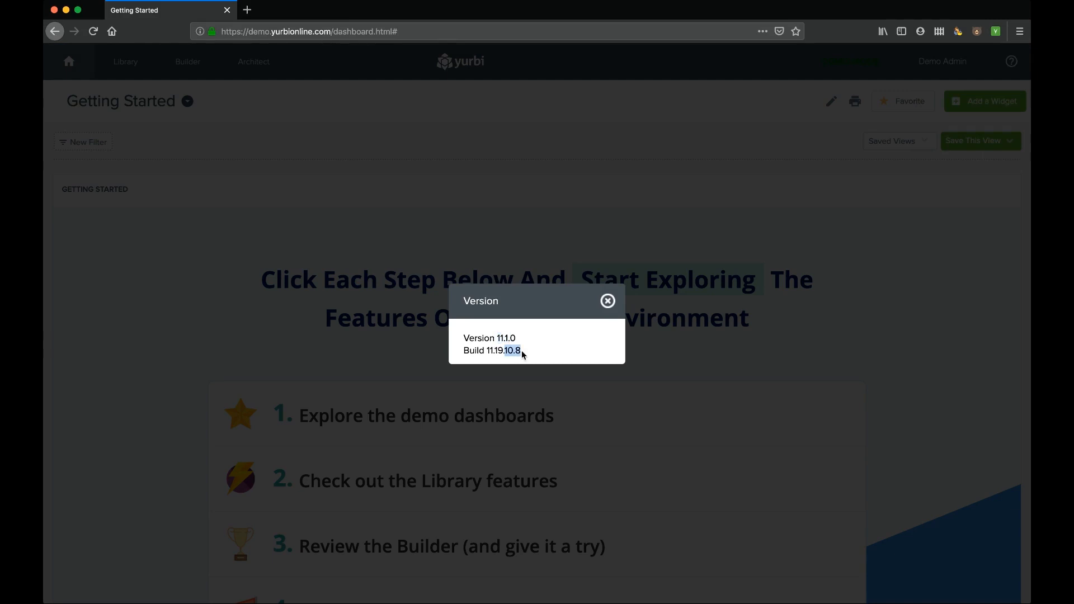
click(608, 302)
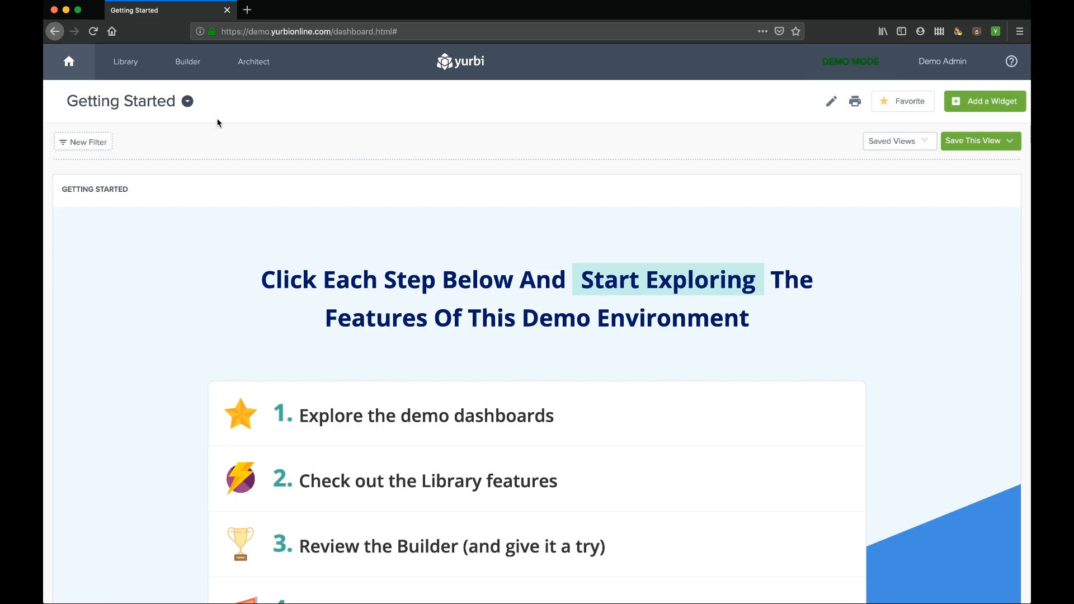
- Switch to the Sales Pipeline dashboard and load its Sales Pipeline Filters saved view
click(187, 103)
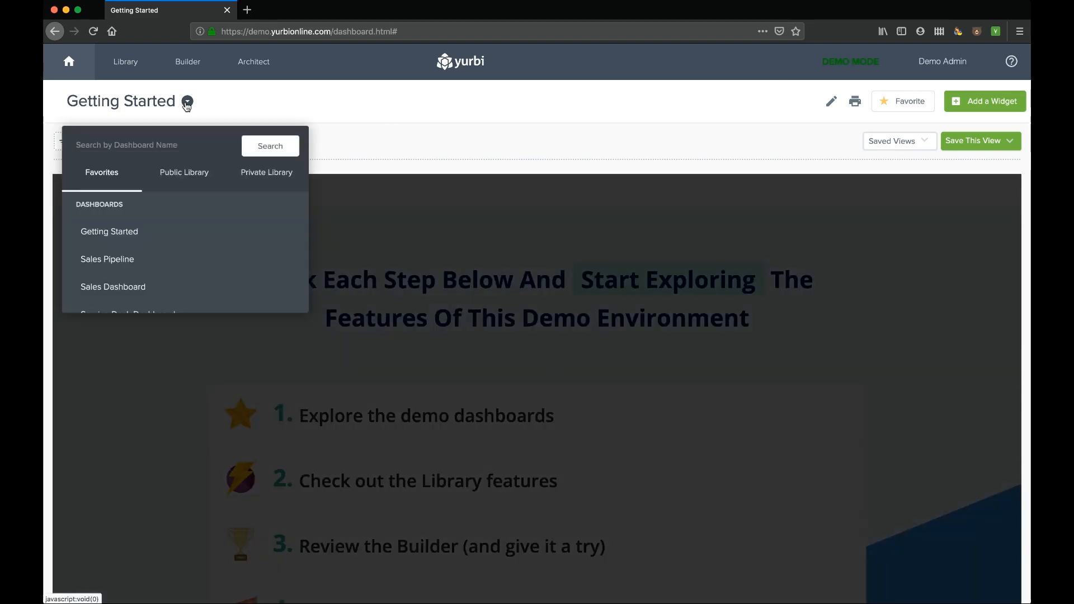
click(128, 259)
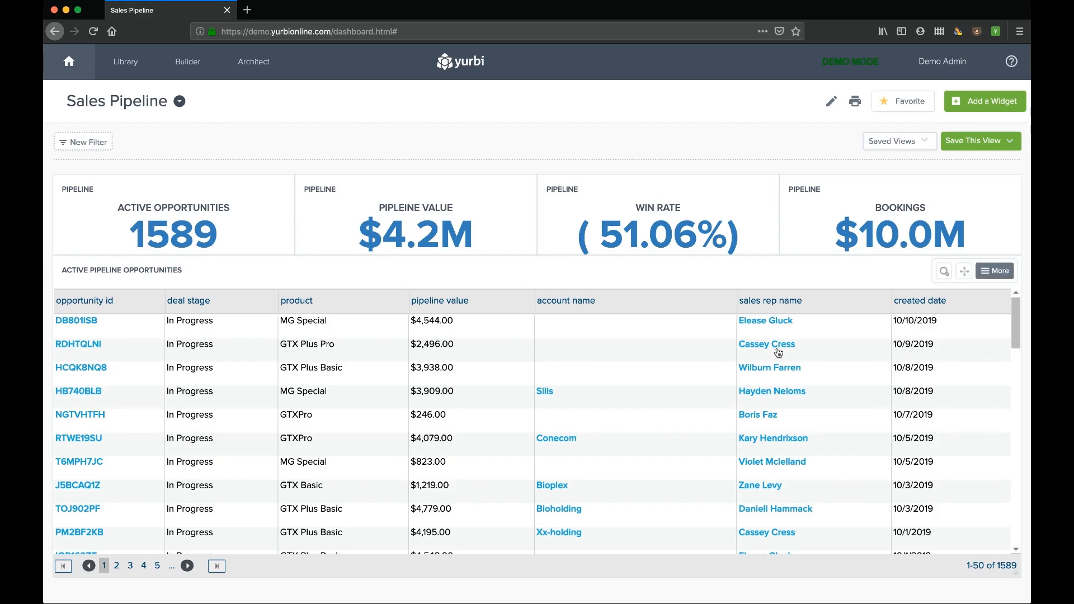
click(920, 142)
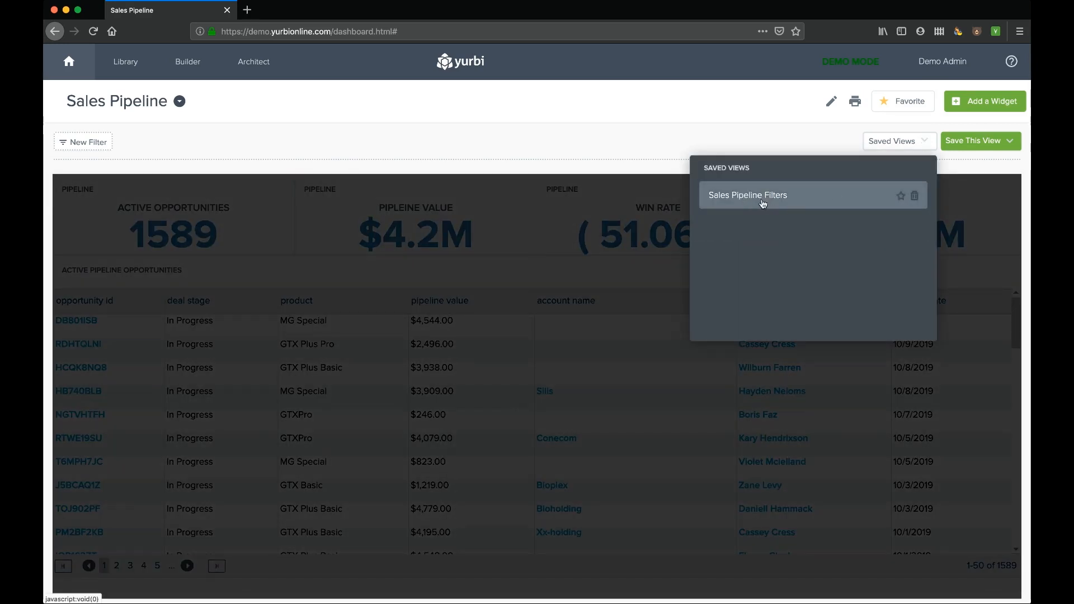
click(755, 196)
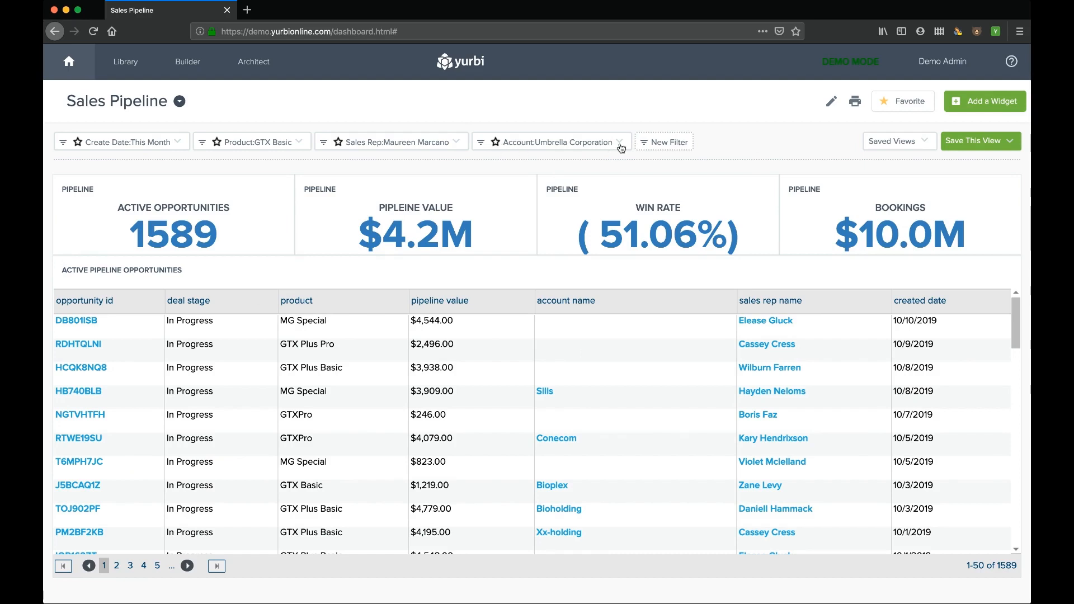
- Activate the Account filter and change its value from the account list to Zumgoity
click(496, 144)
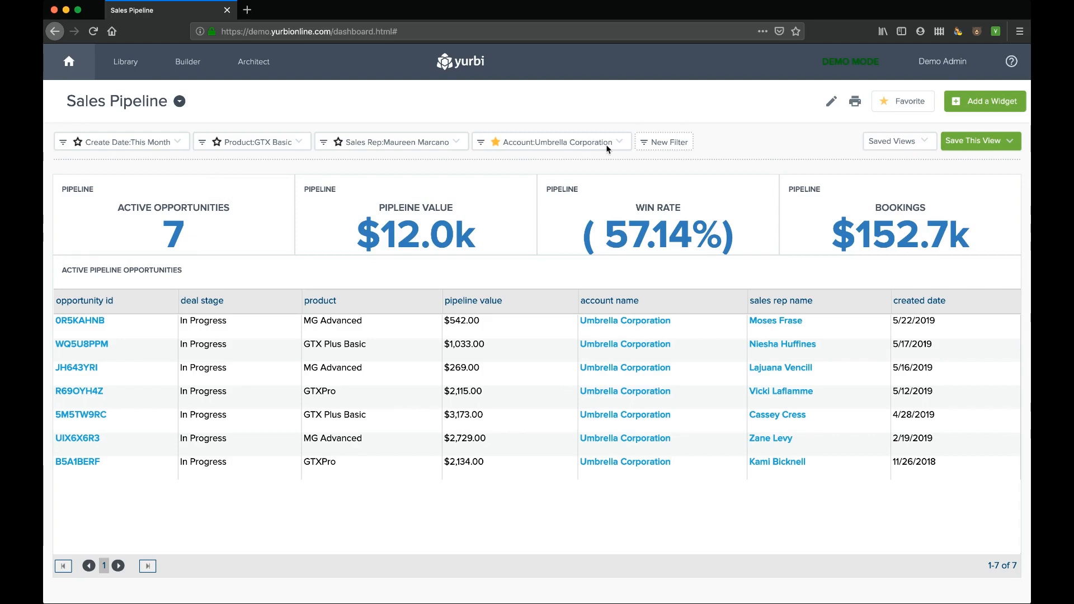
click(620, 143)
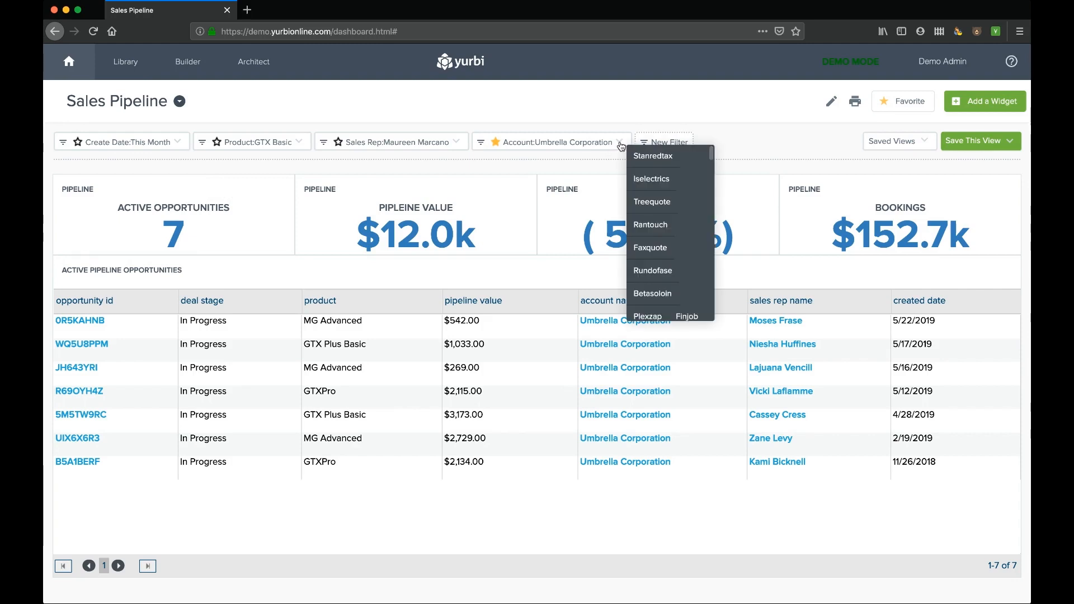
click(661, 336)
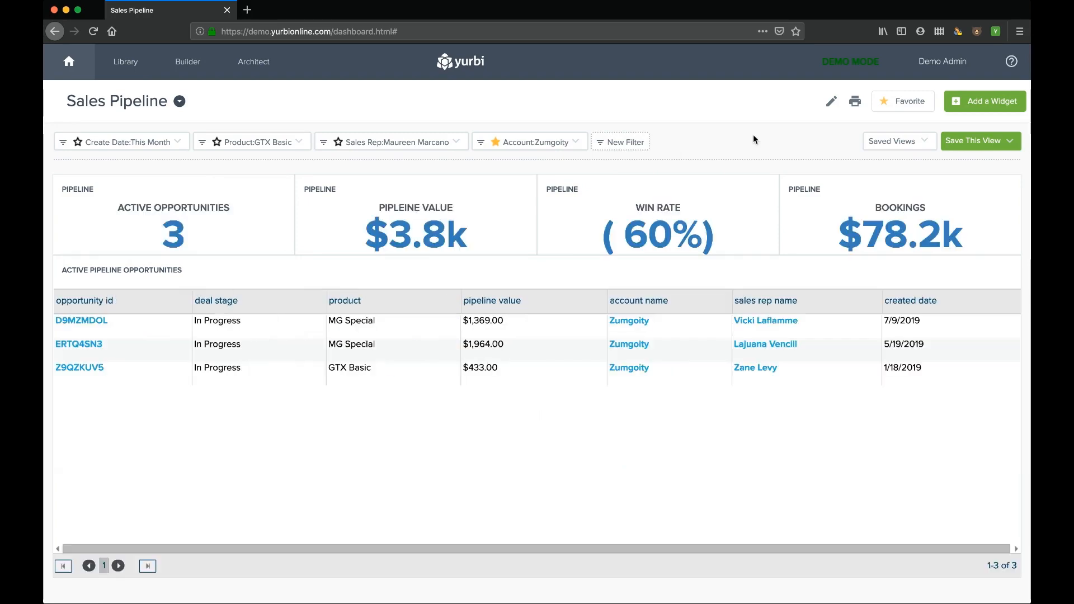
- Activate the GTX Basic product filter and inspect the records behind the Win Rate widget
click(216, 142)
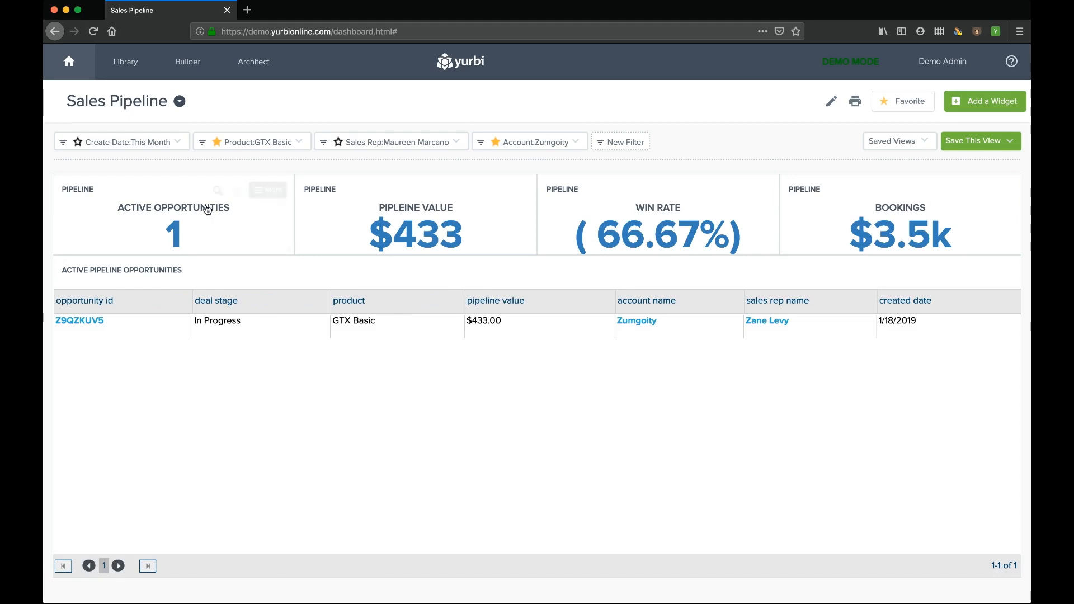
click(673, 240)
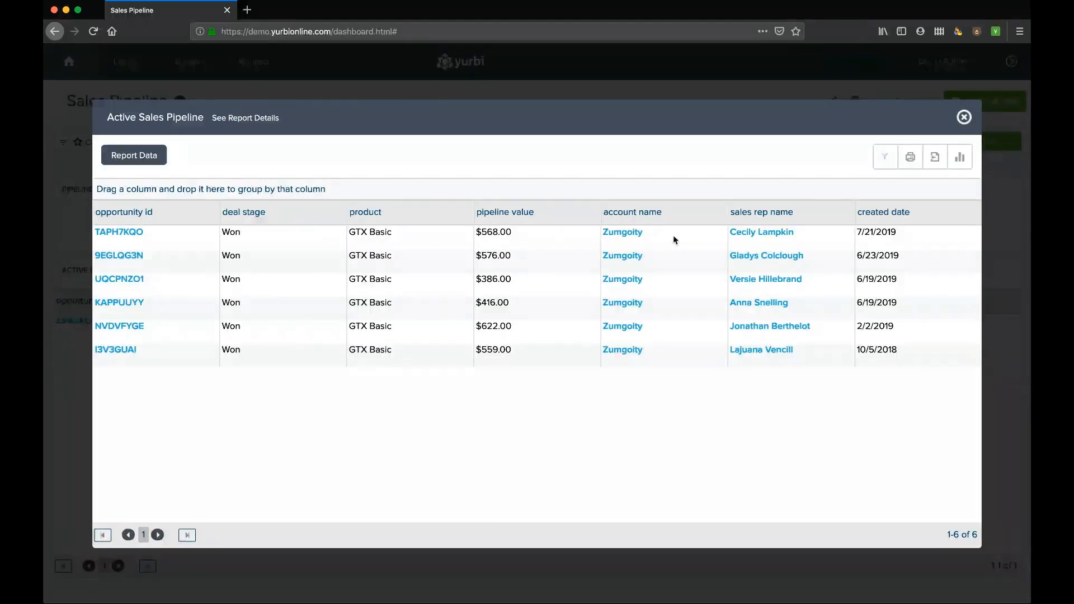
click(963, 117)
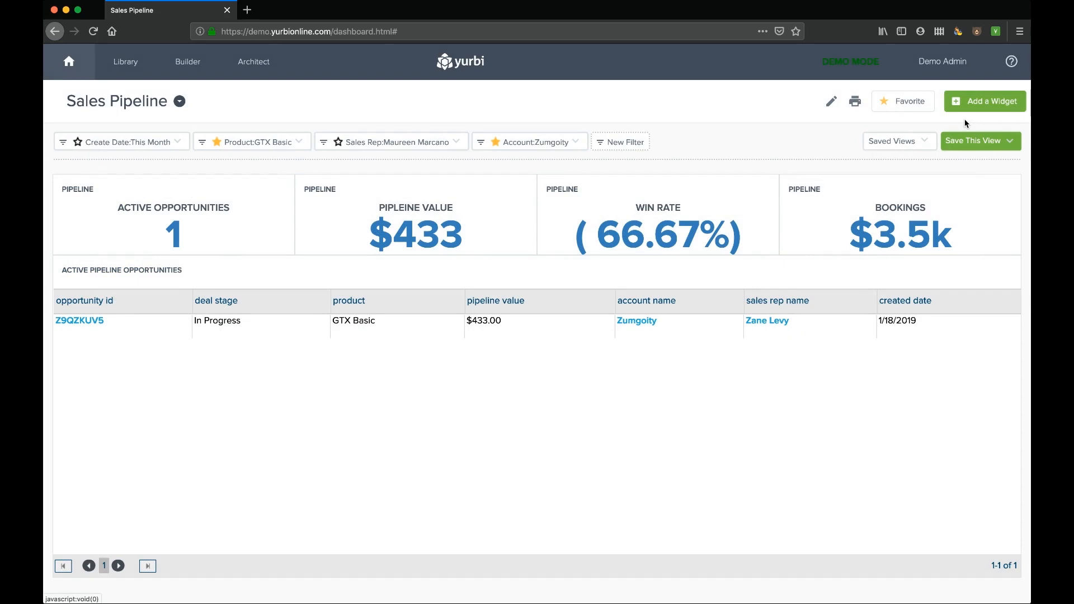
- Switch to the Sales Dashboard and load its Date: Year to date saved view
click(180, 101)
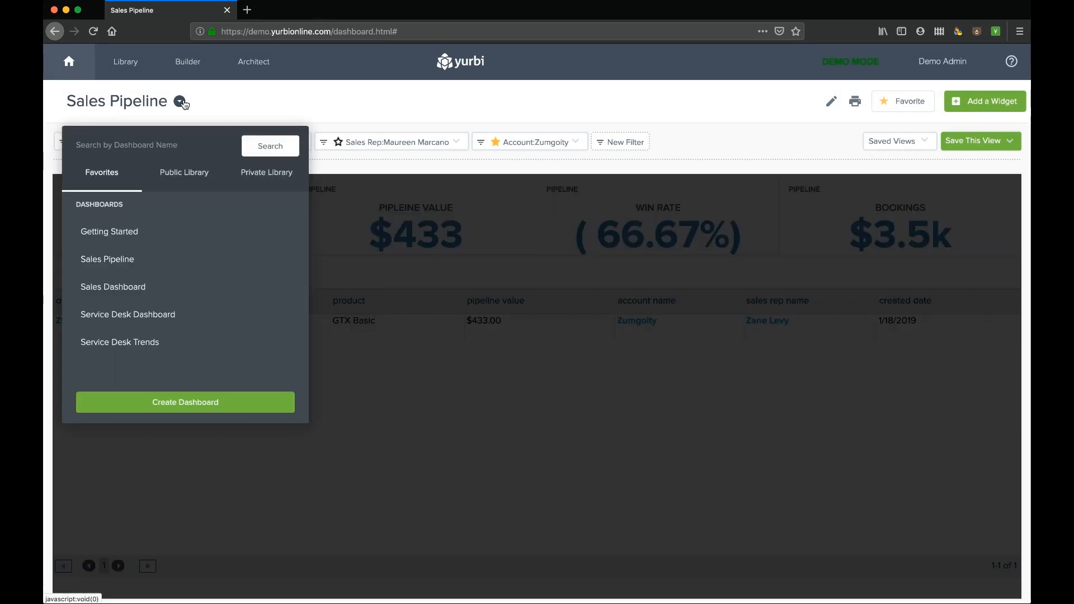
click(120, 288)
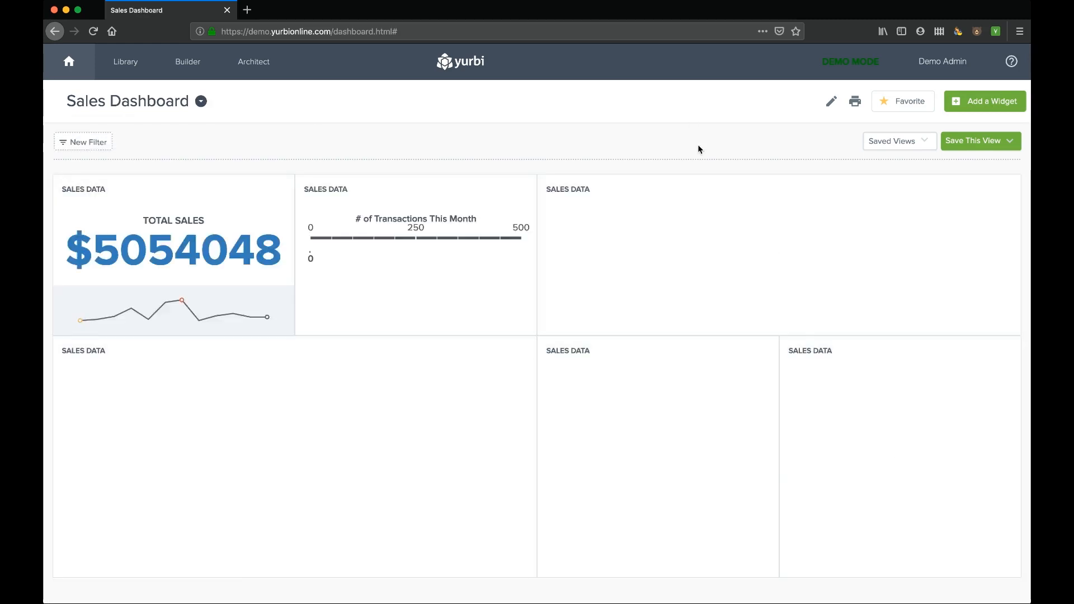
click(926, 144)
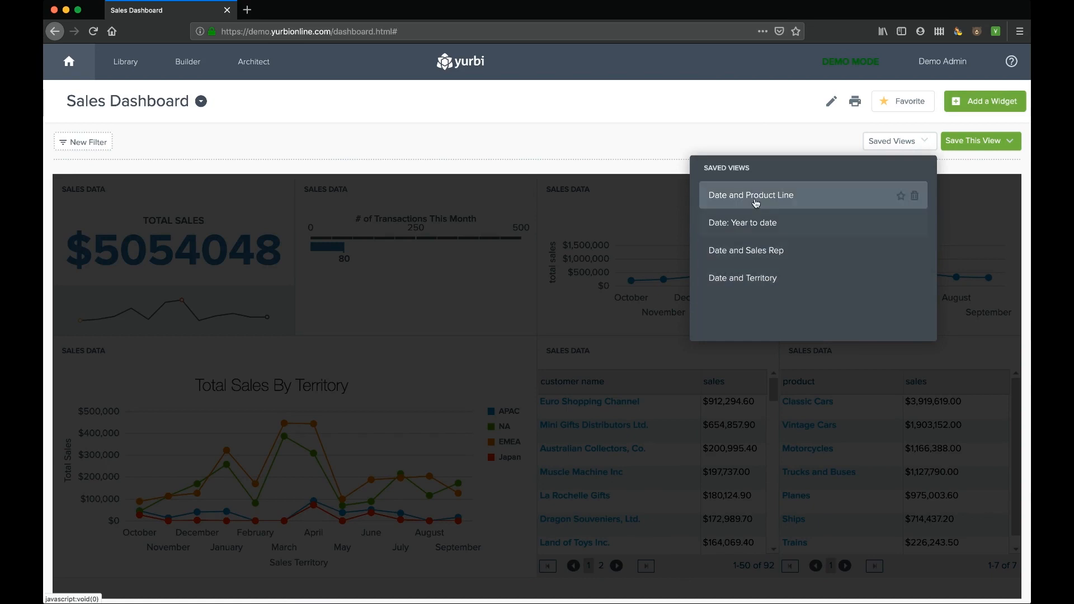
click(744, 230)
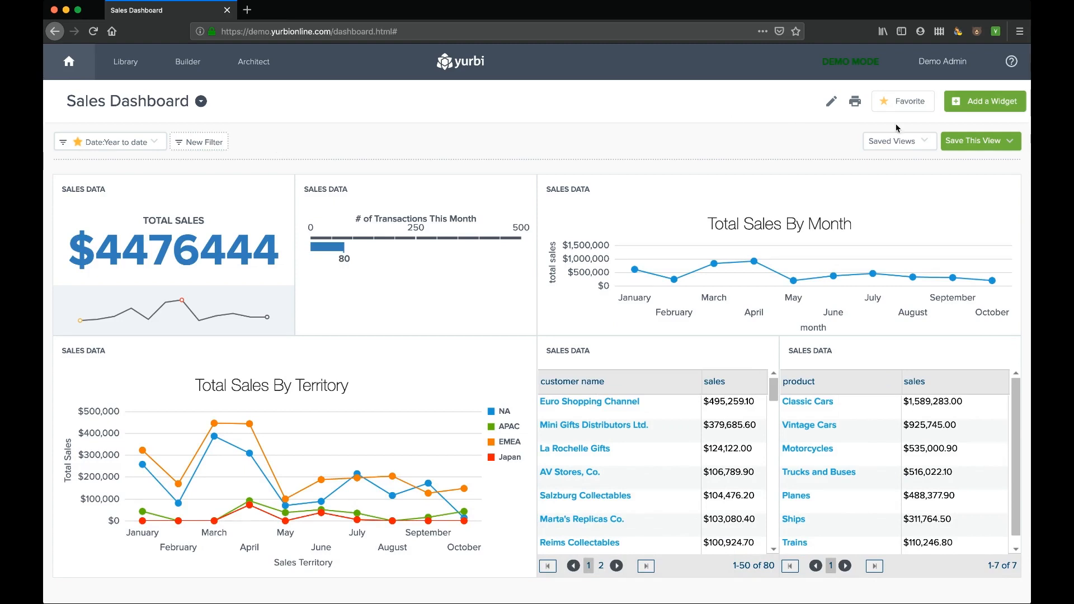
- Load the Date and Territory saved view and deactivate its Territory filter for NA
click(926, 142)
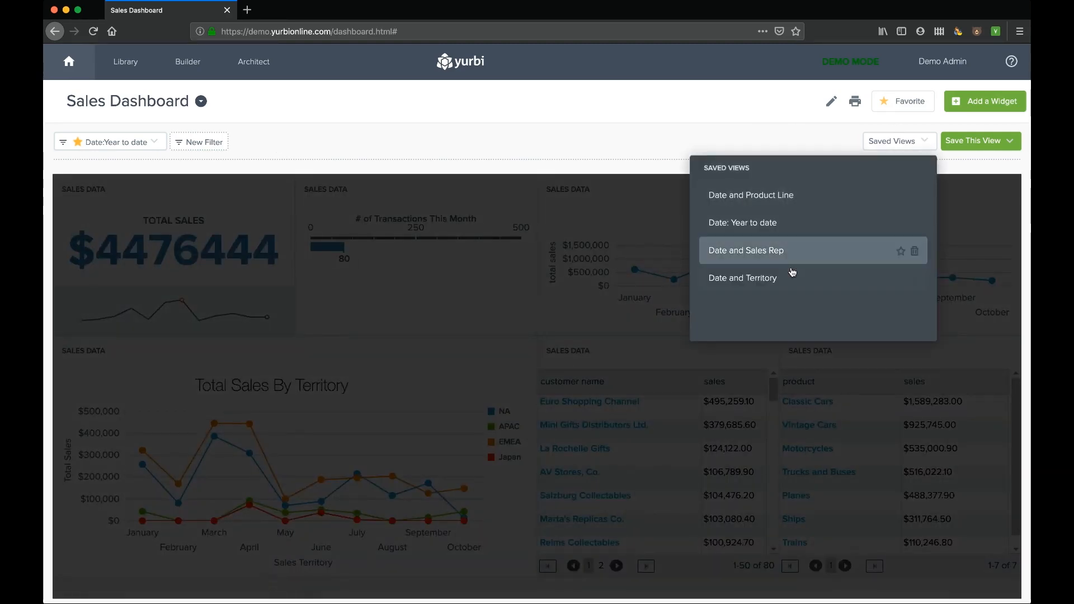
click(765, 280)
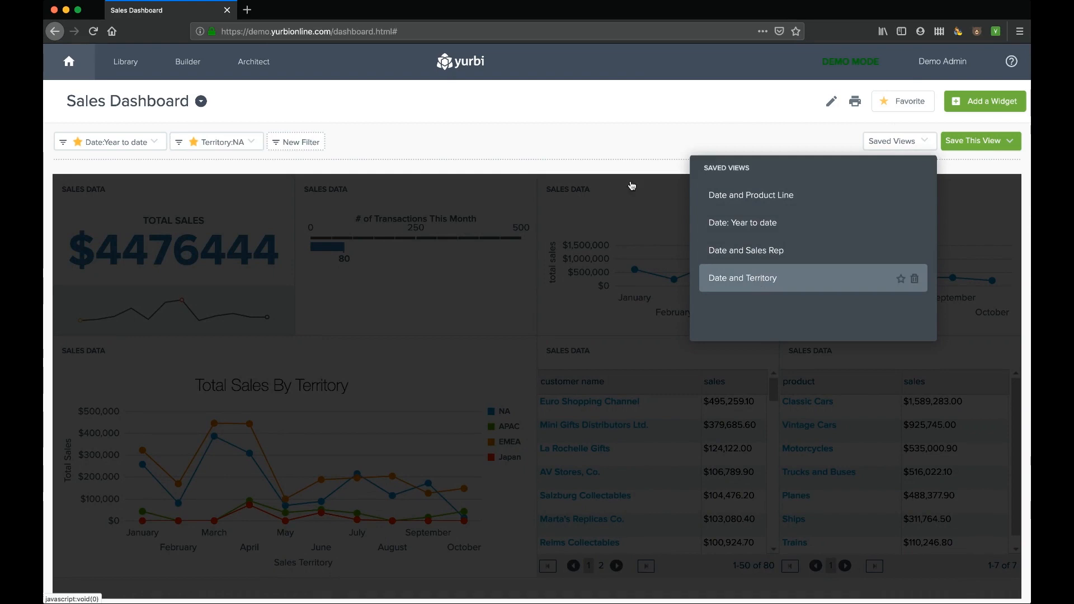
click(647, 145)
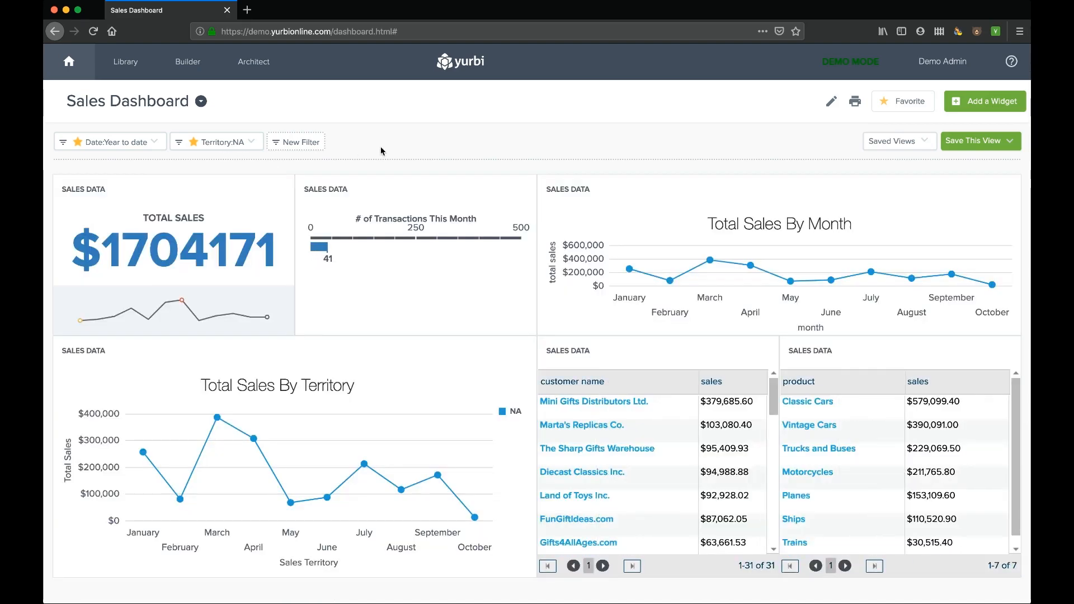
click(193, 142)
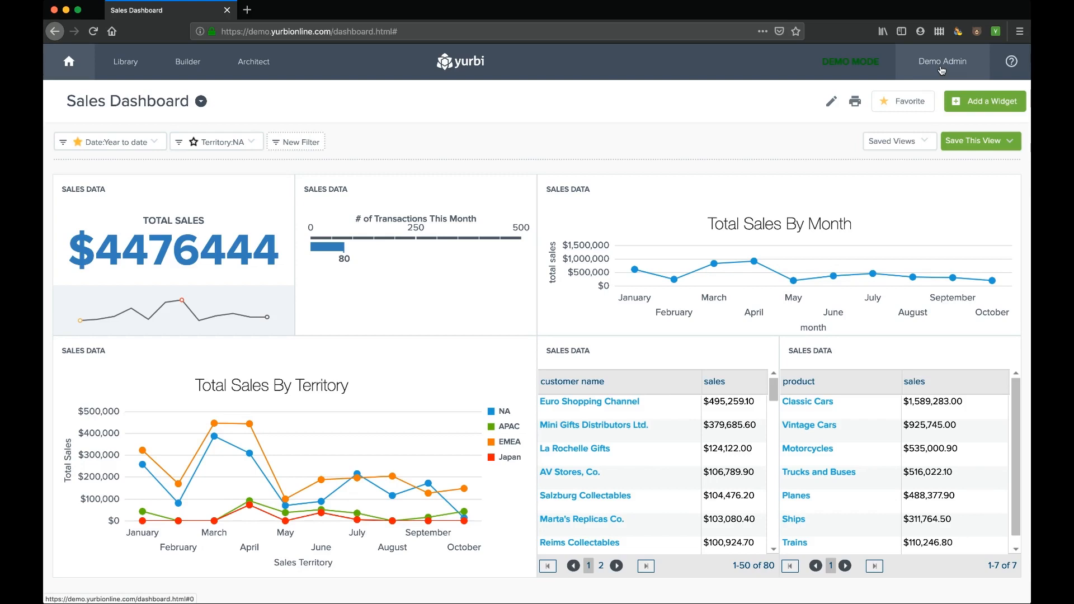
- Log out of the admin account and log in with the username sales and the account password
click(942, 70)
click(920, 196)
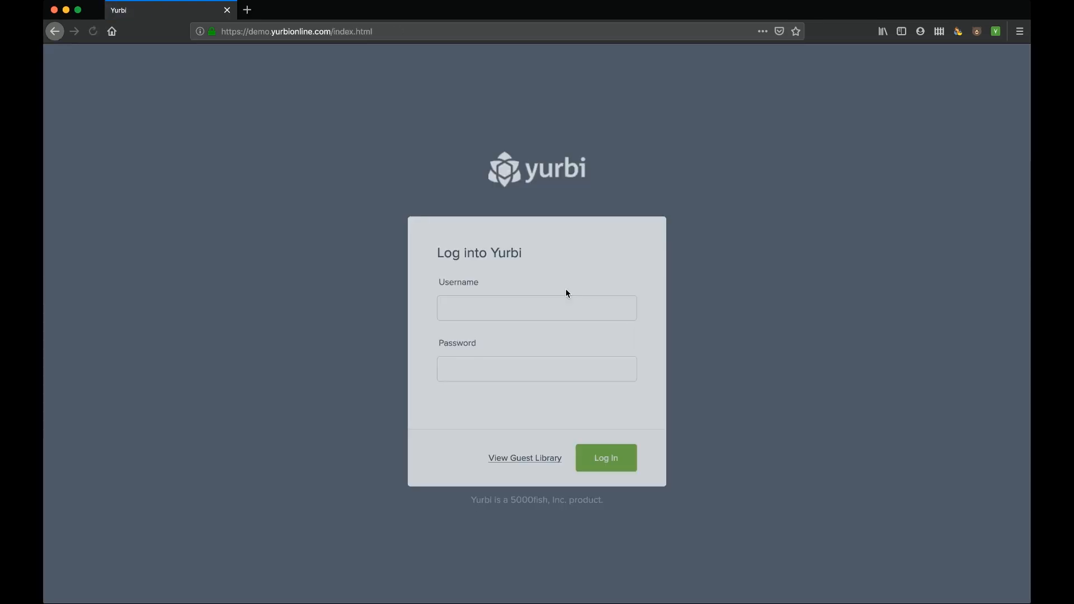
click(538, 309)
text(sales)
click(523, 367)
text(s)
click(595, 464)
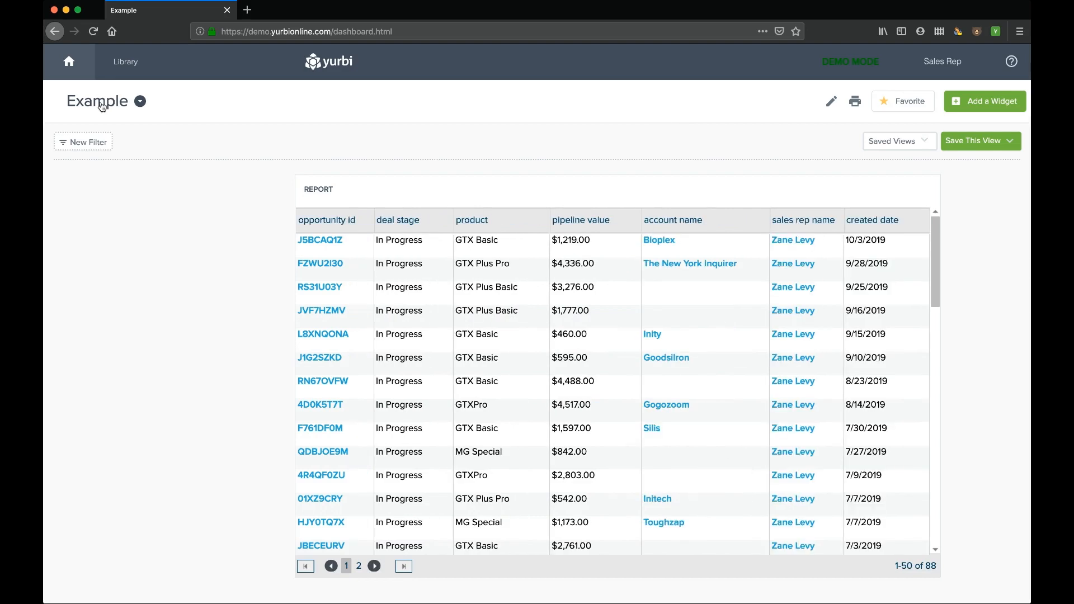
- Open the Sales Pipeline dashboard from the favorites and review its list of saved views
click(140, 101)
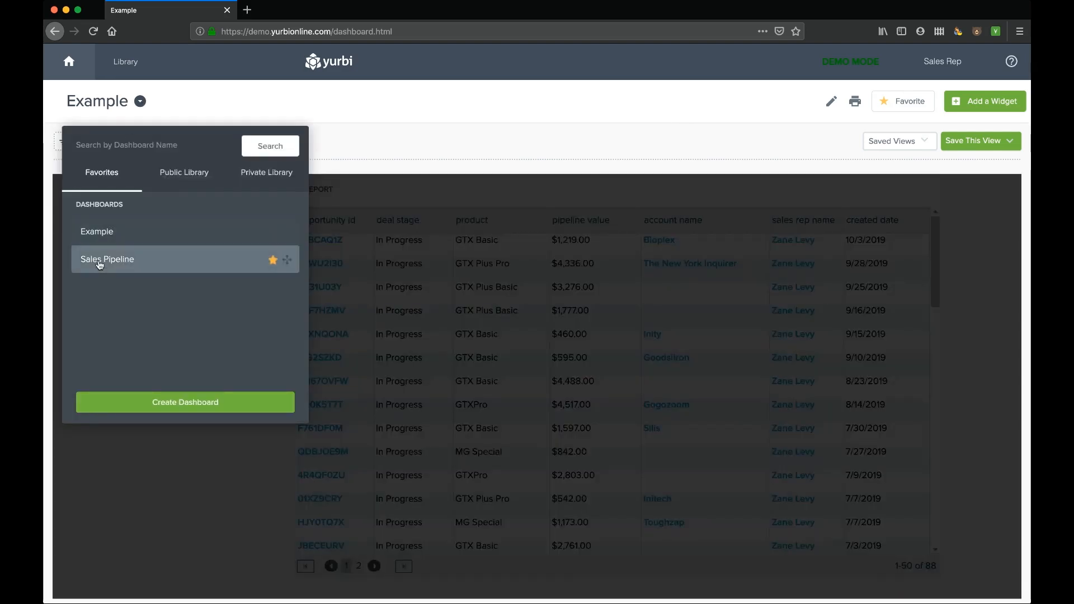
click(99, 262)
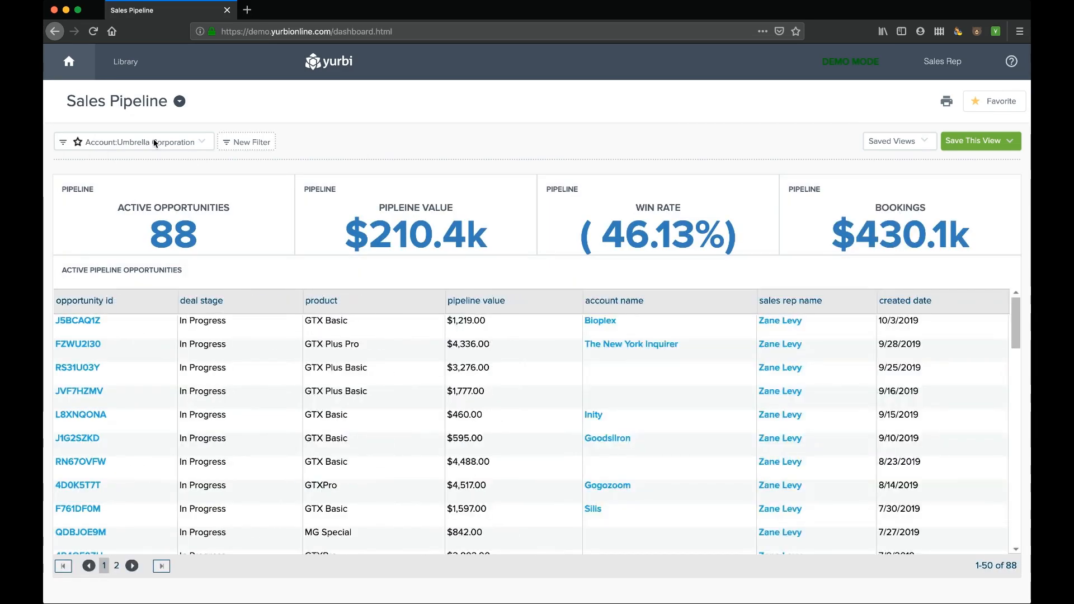
click(927, 144)
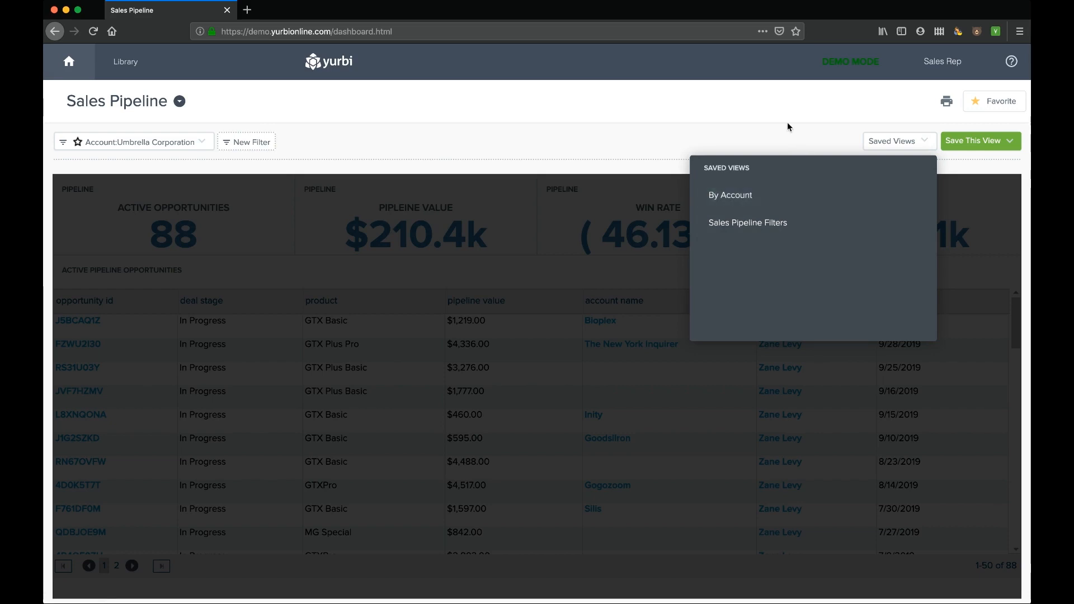
click(924, 144)
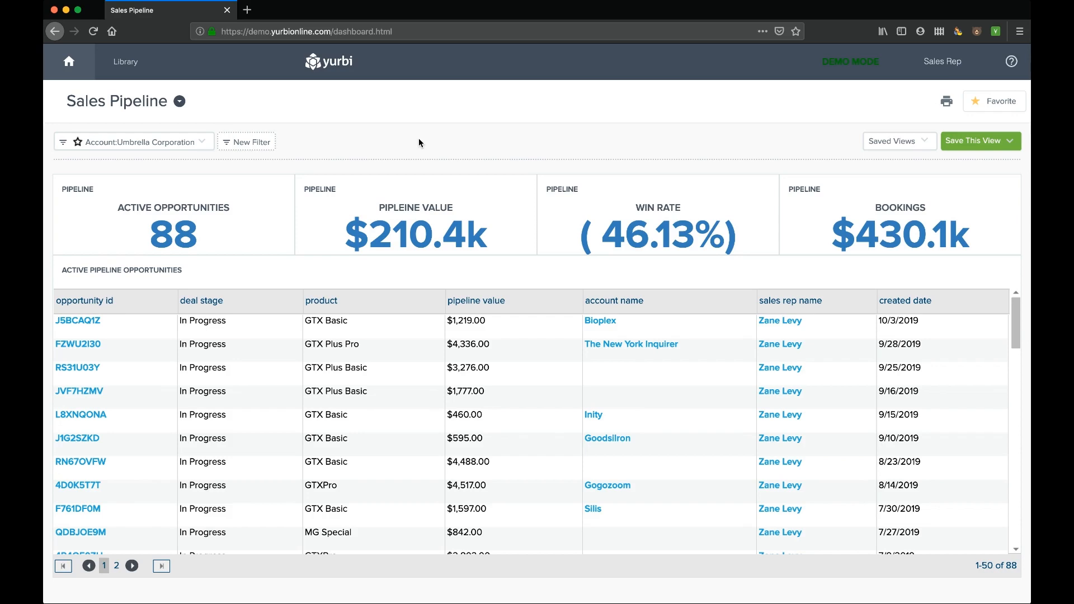
- Load the Sales Pipeline Filters saved view and reopen the Sales Pipeline dashboard to restore its default view
click(921, 140)
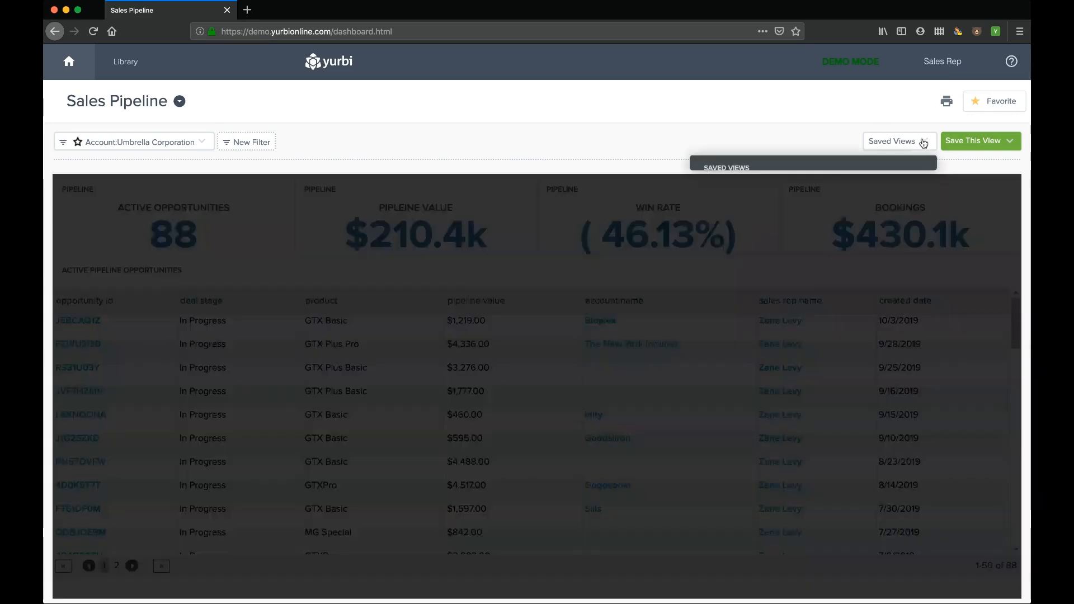
click(789, 223)
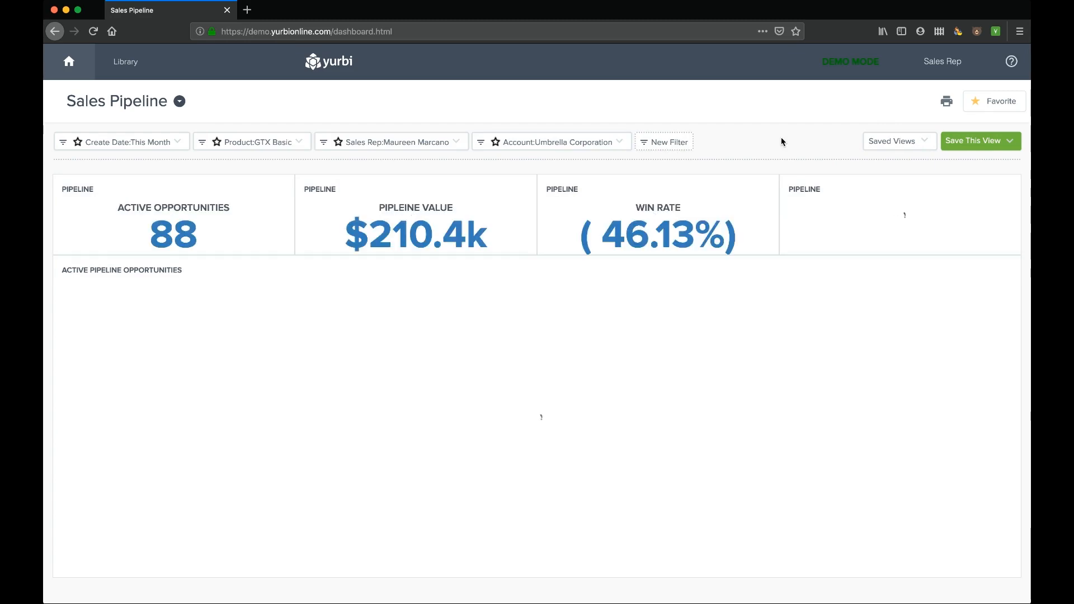
click(926, 145)
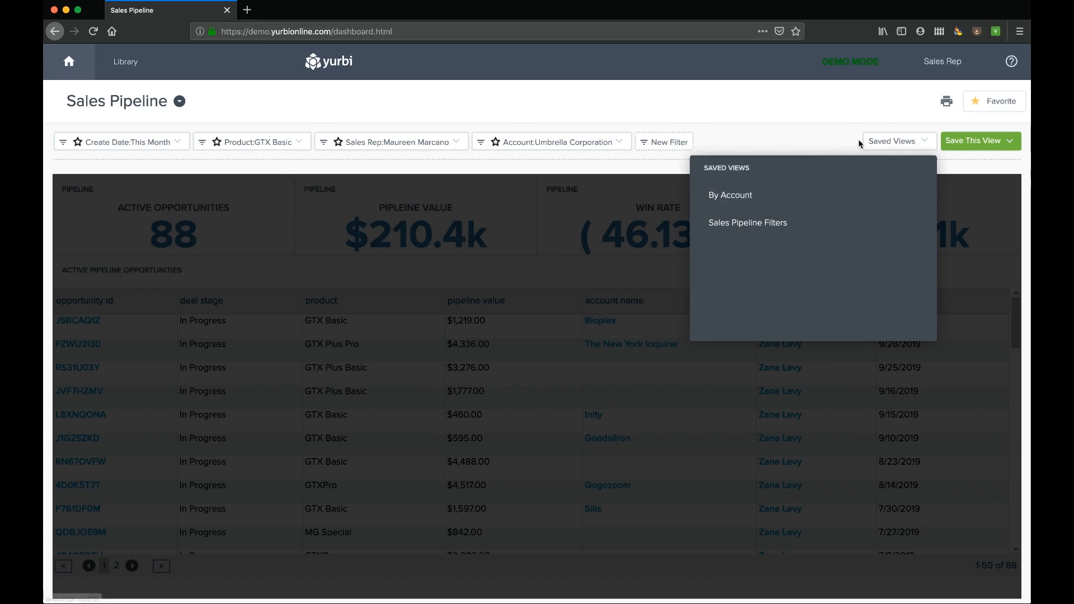
click(928, 143)
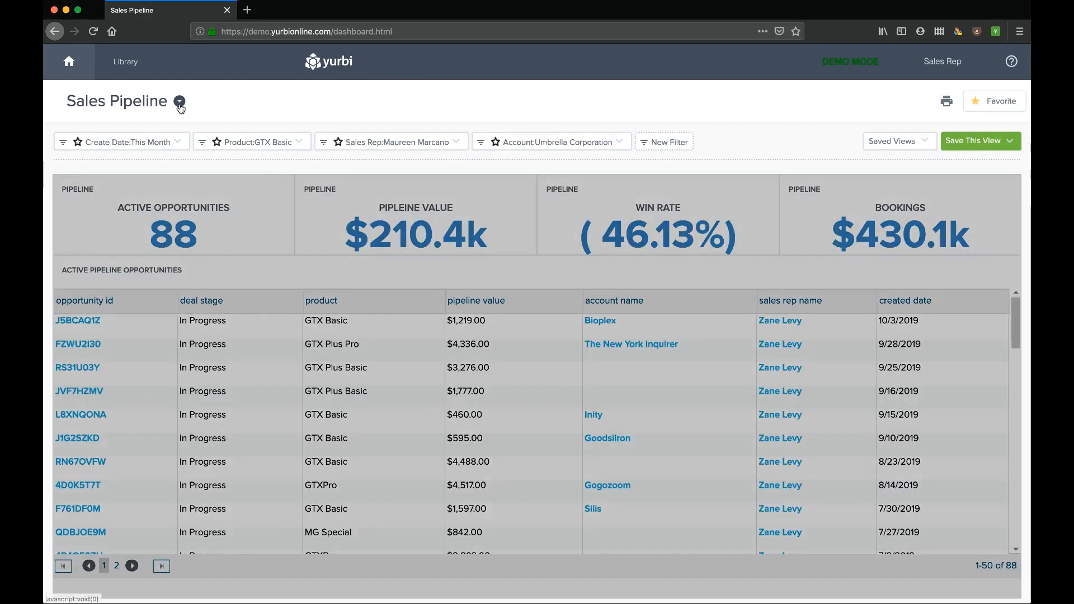
click(180, 102)
click(106, 261)
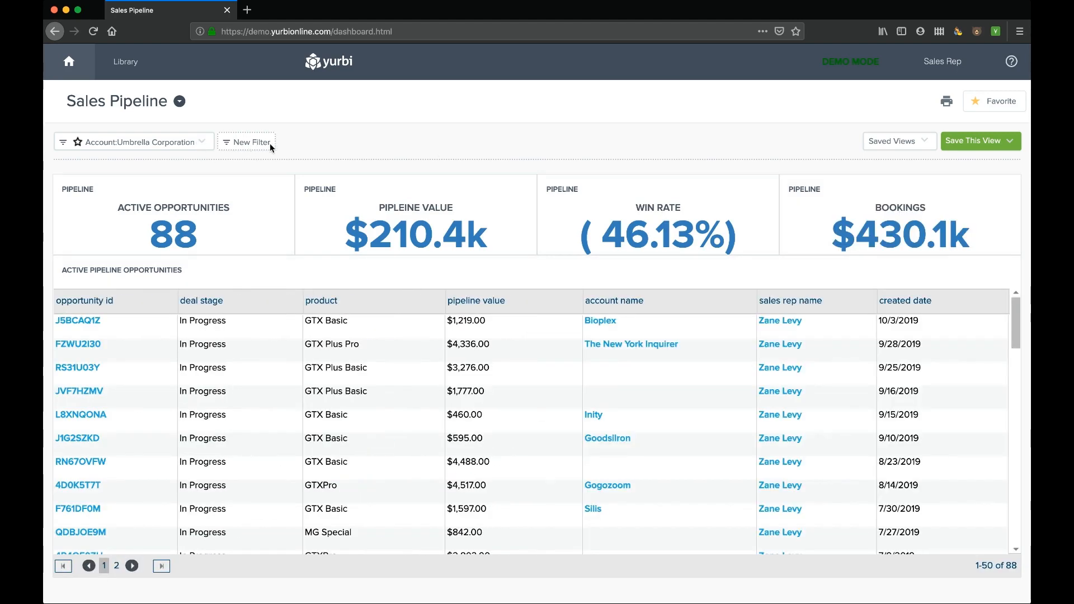
- Log out of the sales account and log in with the username admin and the account password
click(935, 73)
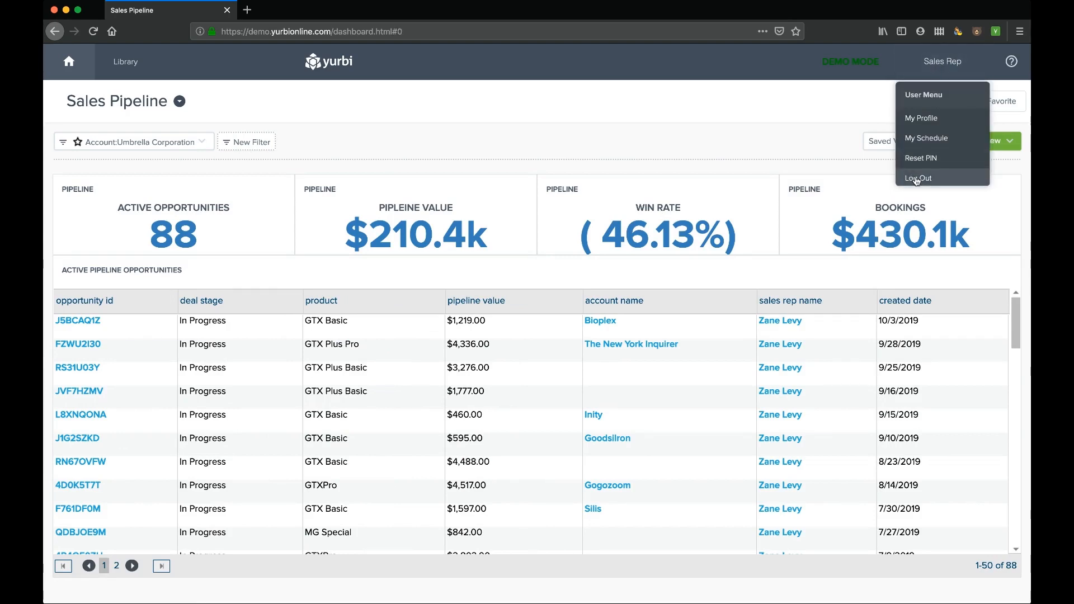
click(917, 179)
click(491, 310)
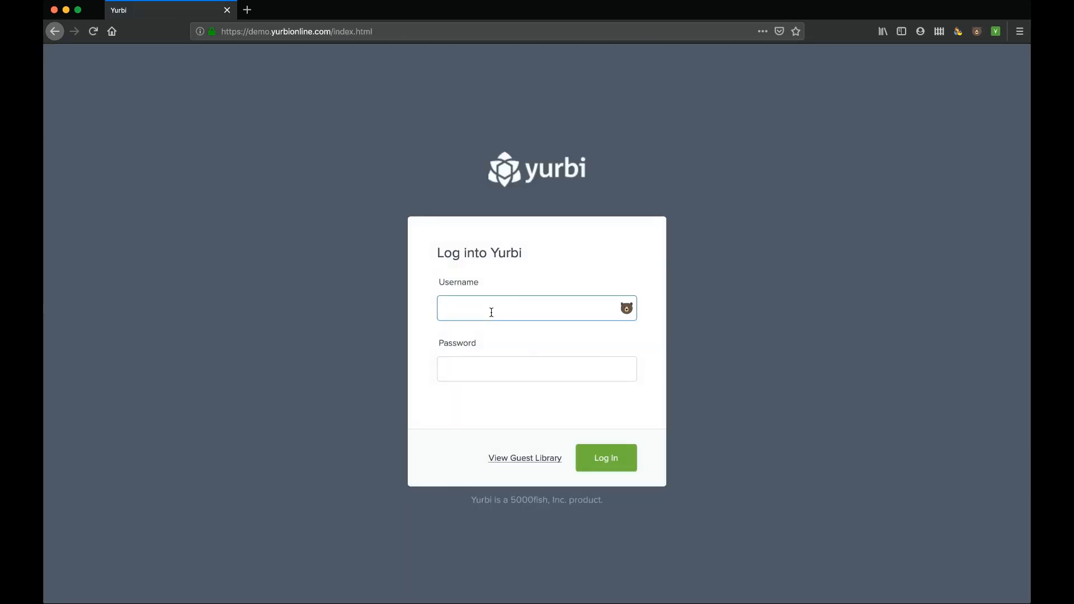
key(Tab)
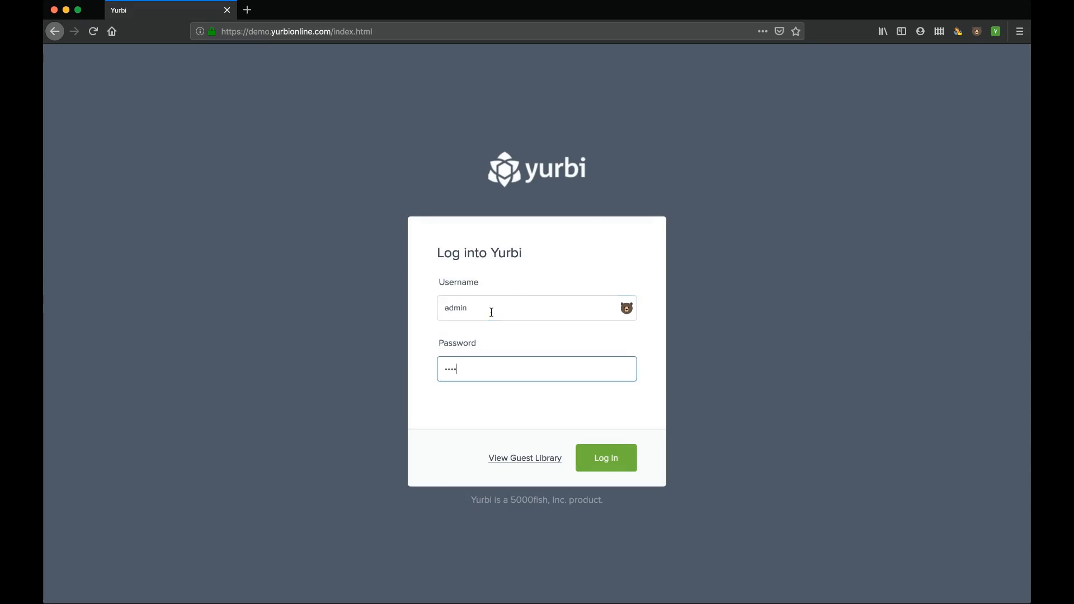
click(609, 459)
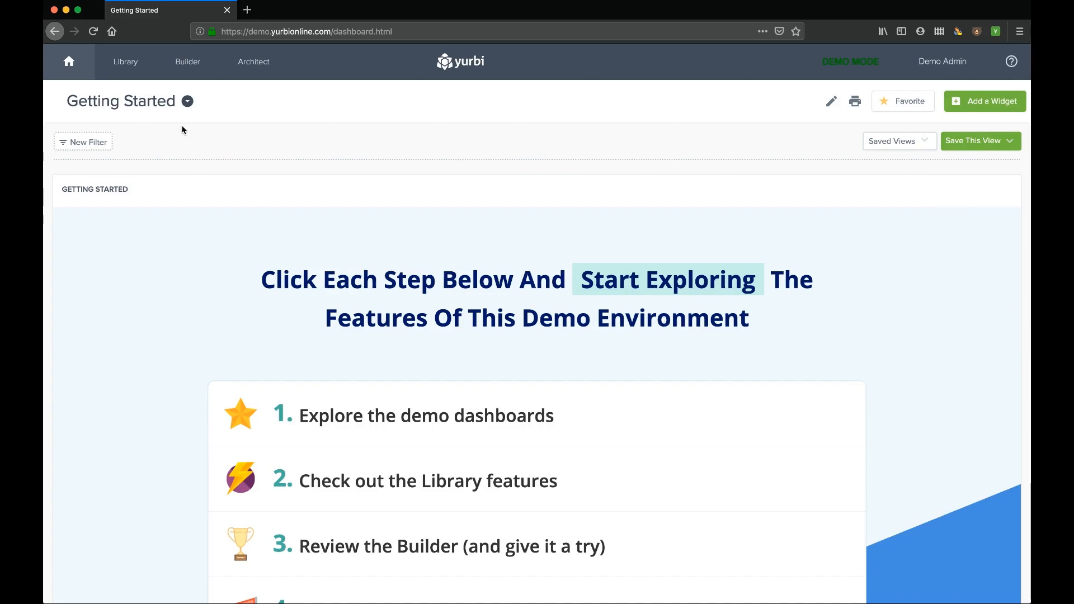
- Start a new report in the Builder based on the Sales Pipeline application
click(193, 62)
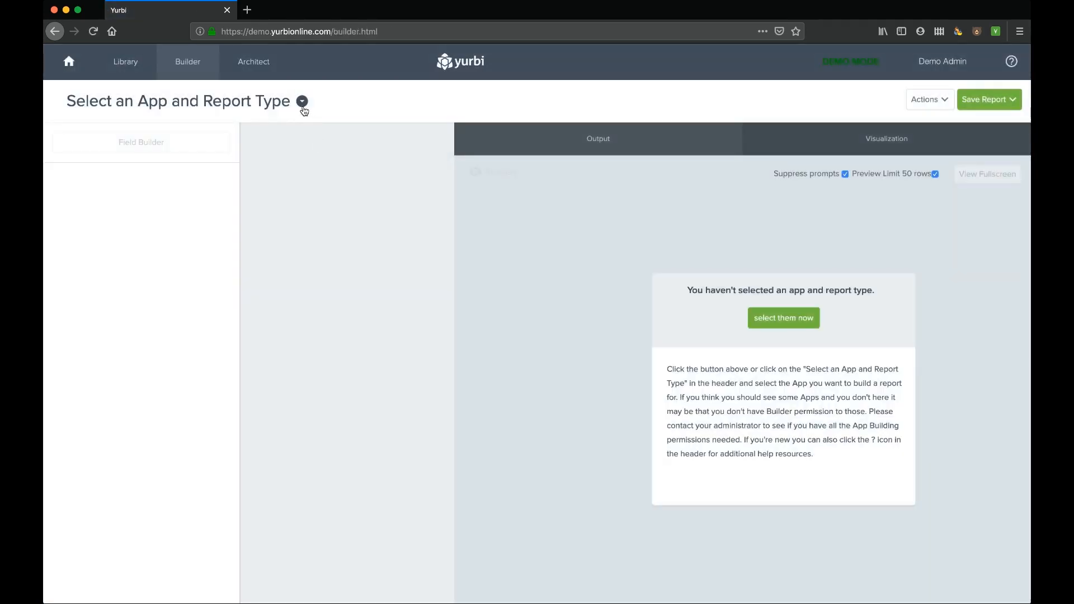
click(303, 102)
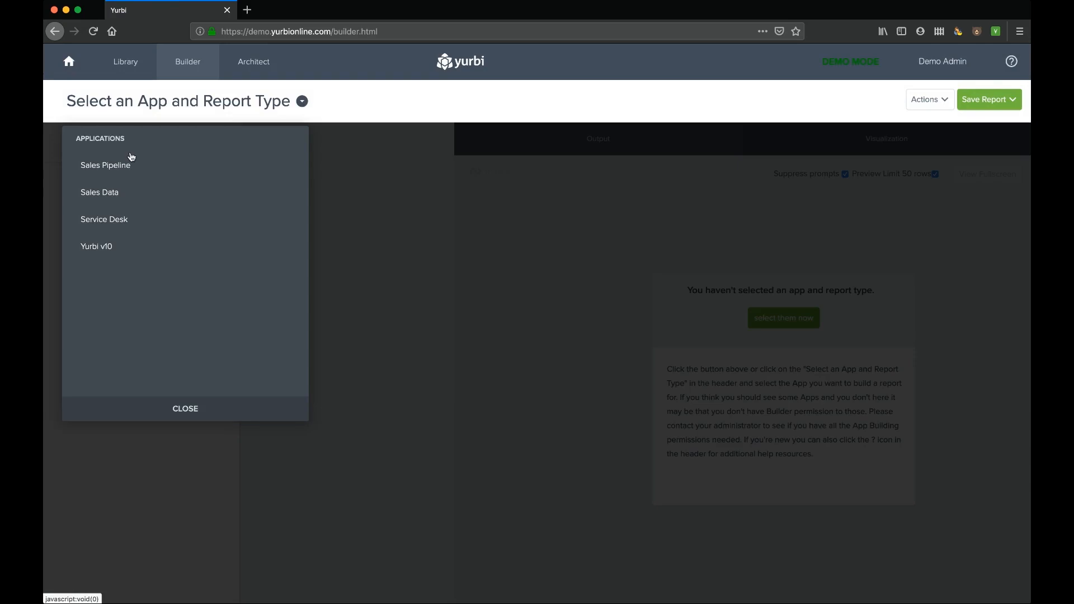
click(112, 166)
click(105, 204)
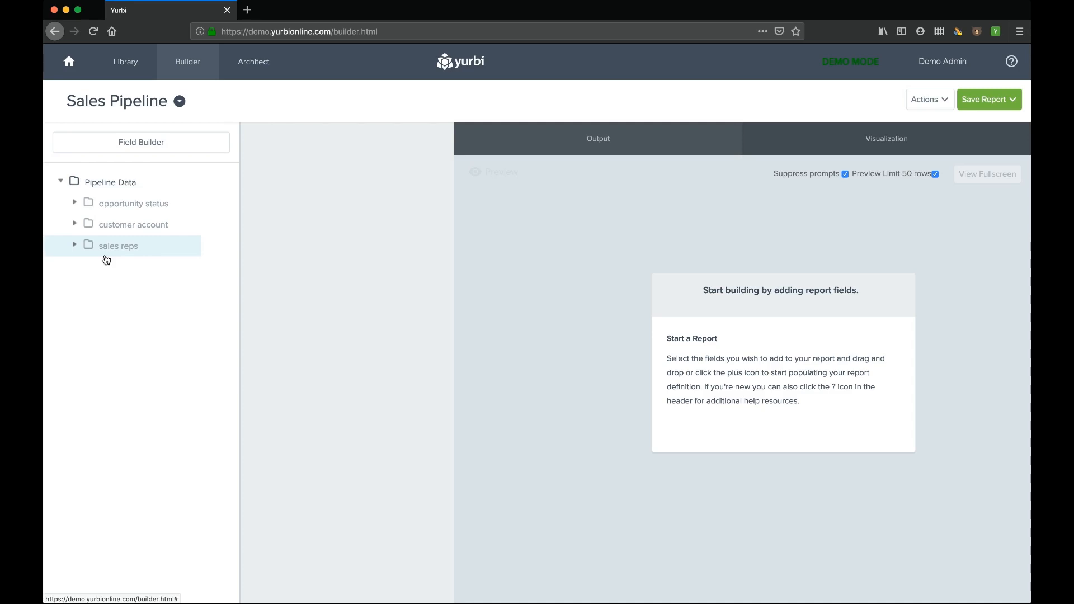
- Add the opportunity status fields deal stage, product, pipeline value and created date to the report
click(75, 204)
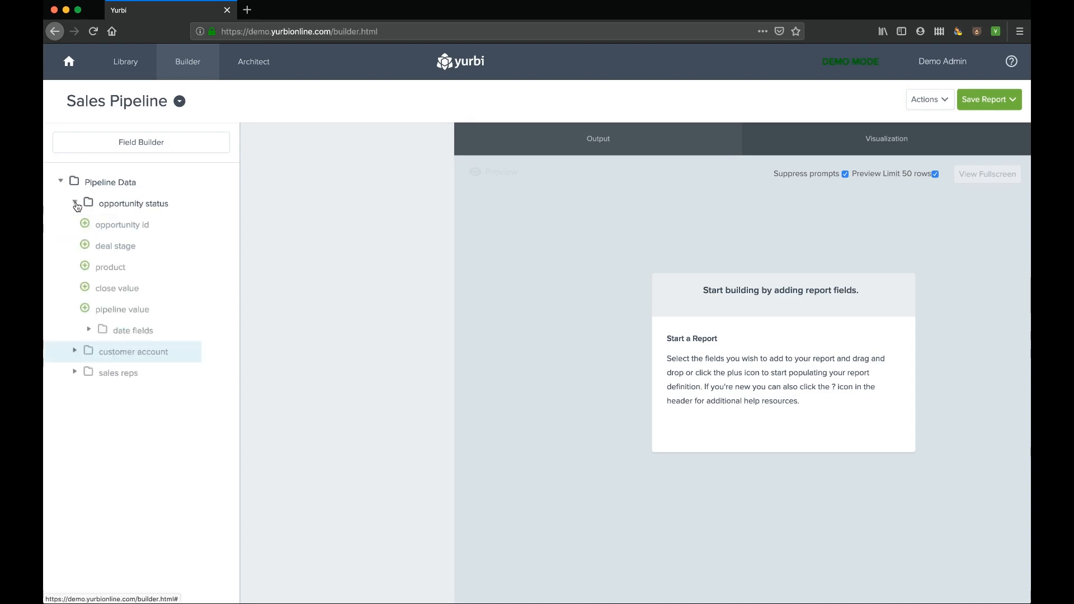
click(86, 245)
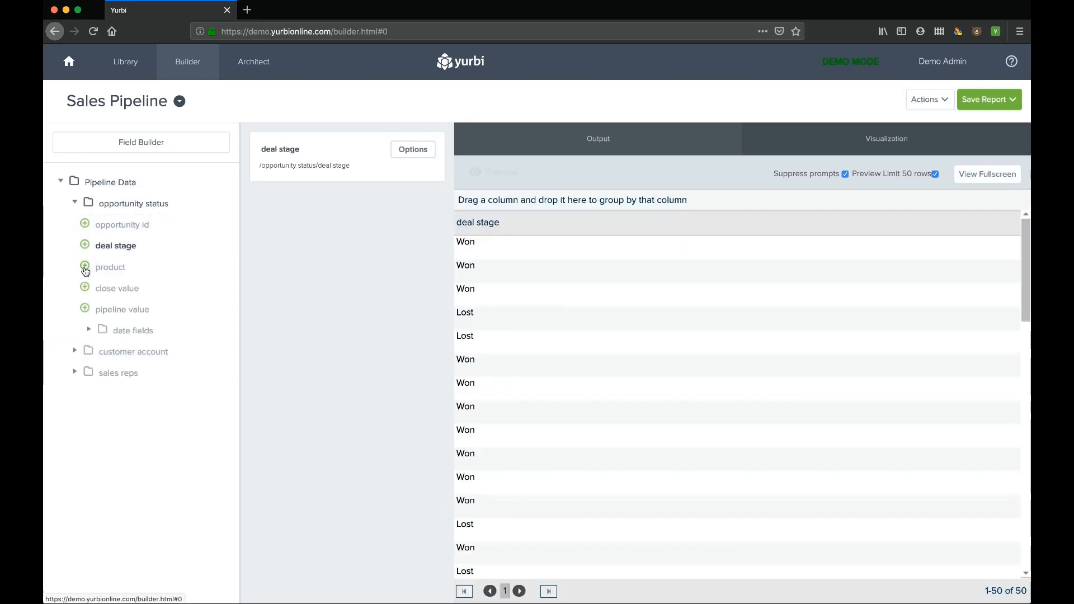
click(86, 271)
click(85, 309)
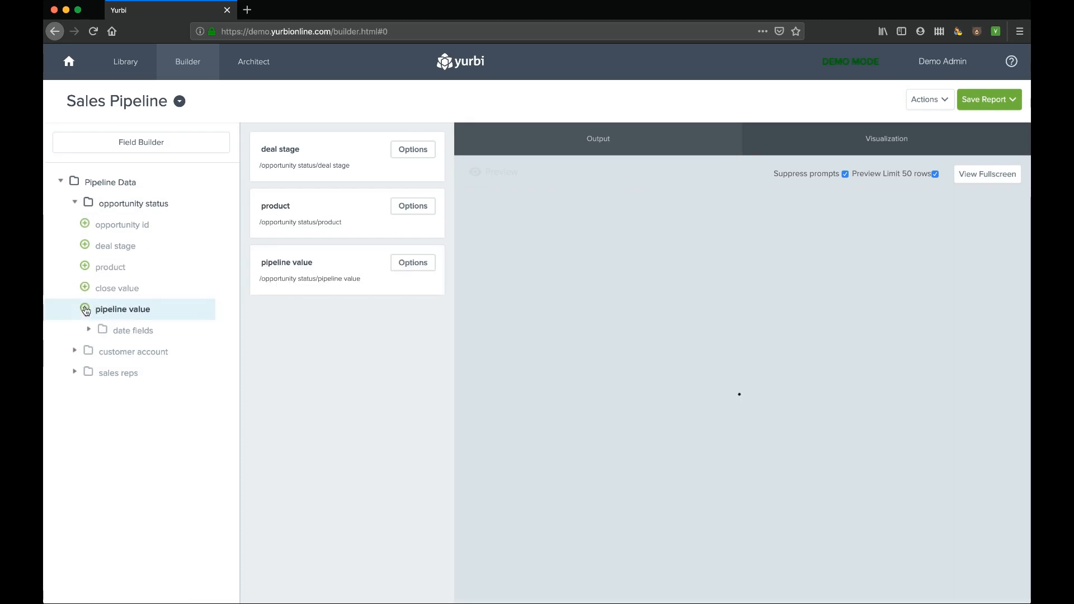
click(89, 330)
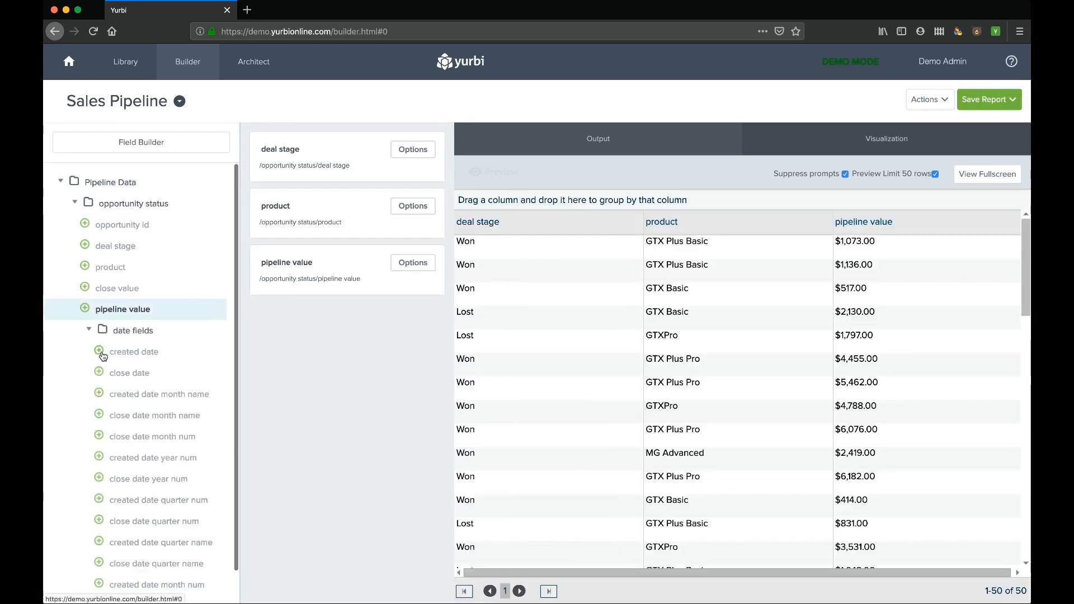
click(101, 353)
click(89, 330)
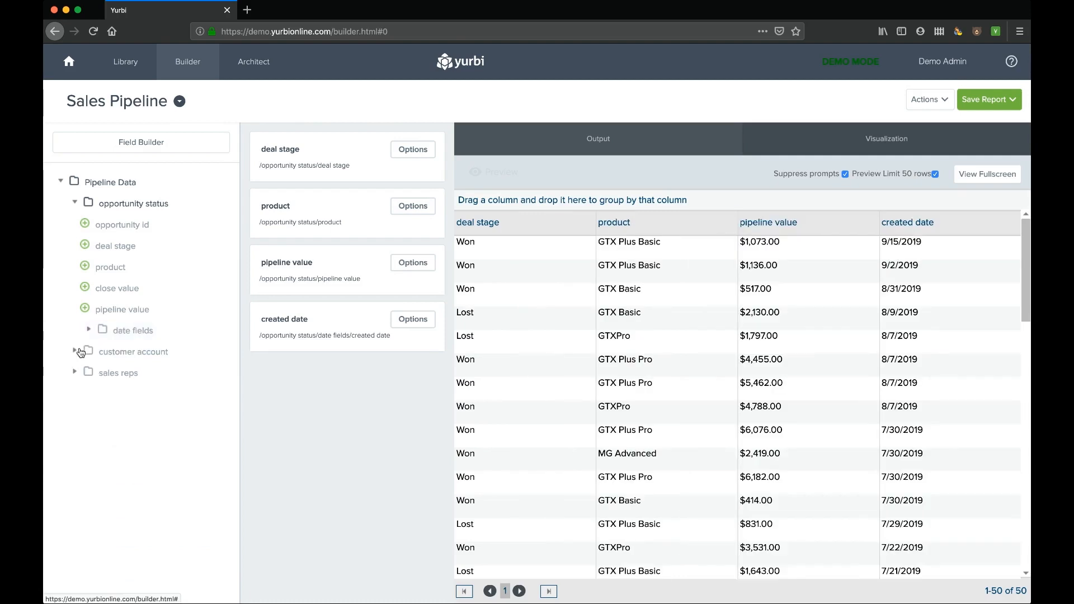
- Add the customer account's account name and the sales reps' sales rep name fields to the report
click(76, 351)
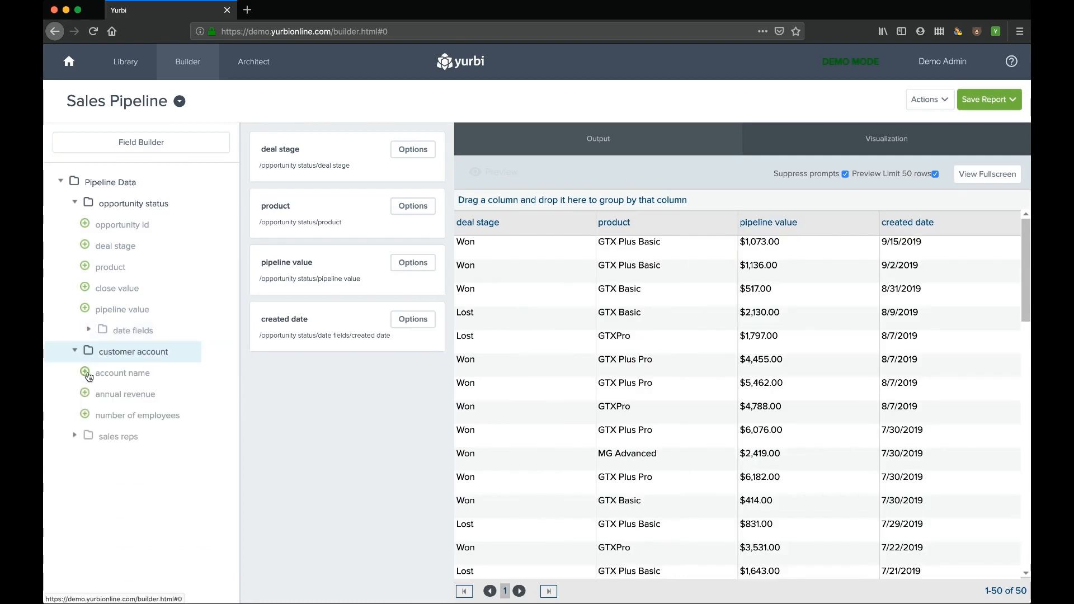
click(87, 374)
click(74, 351)
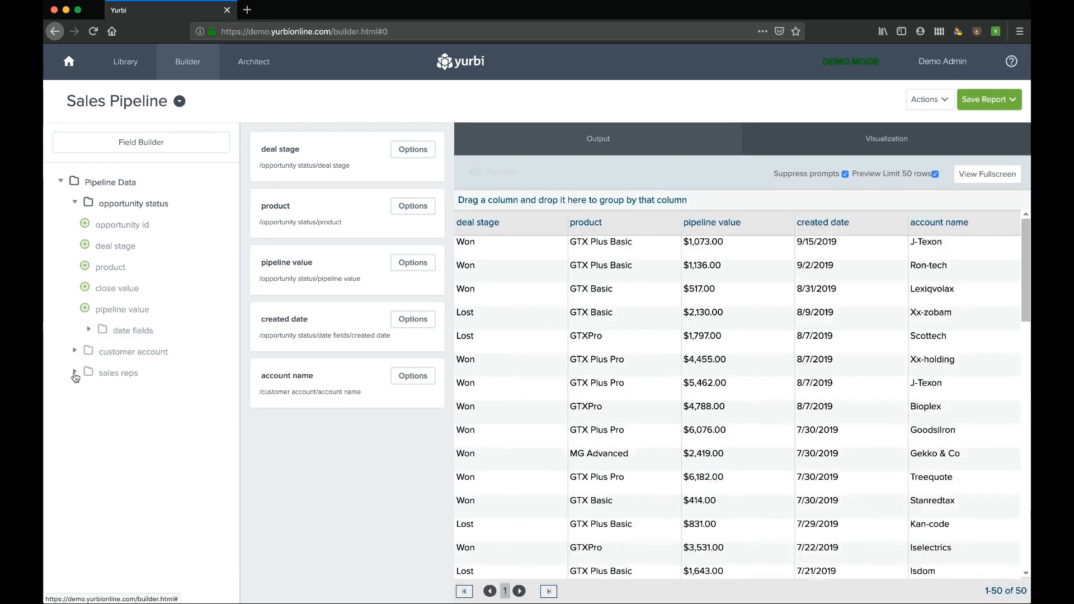
click(75, 374)
click(85, 394)
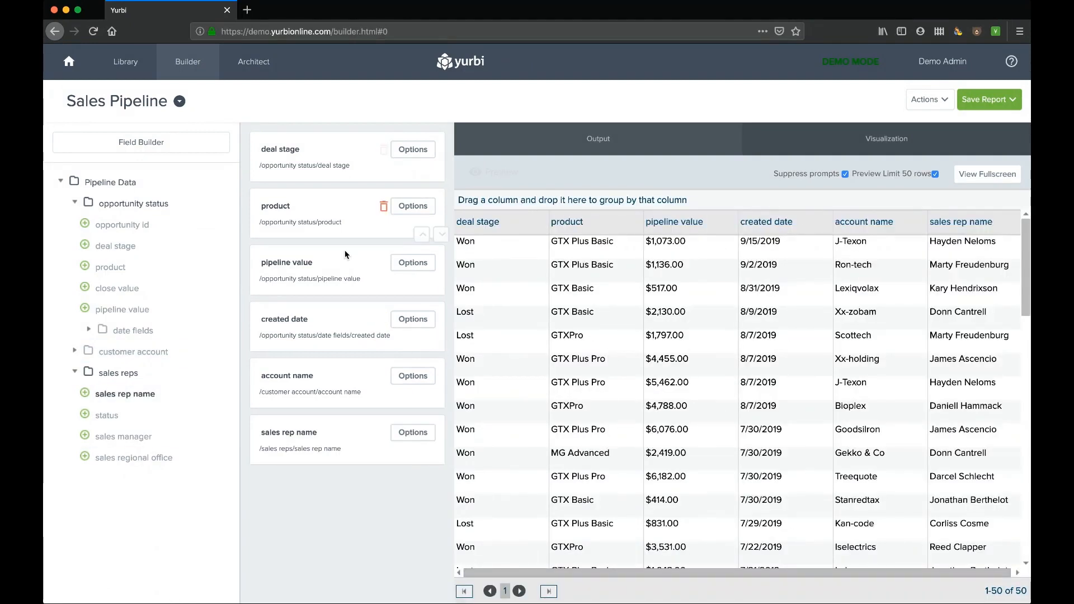
- Save the report as All Fields Report in the public Webinar folder, with permission for AllUsers
click(984, 103)
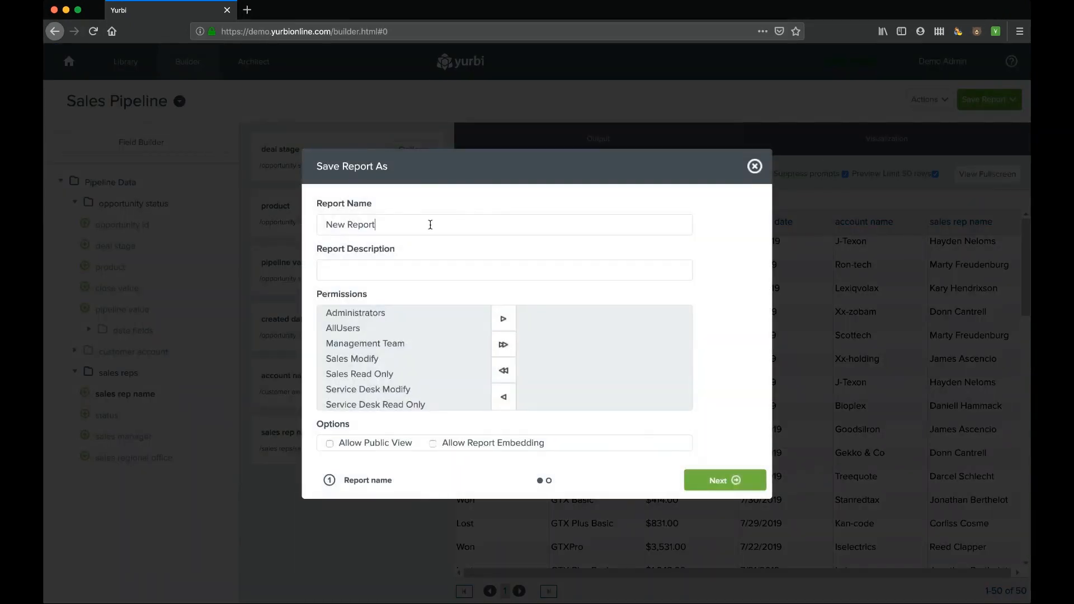
triple_click(430, 224)
text(All )
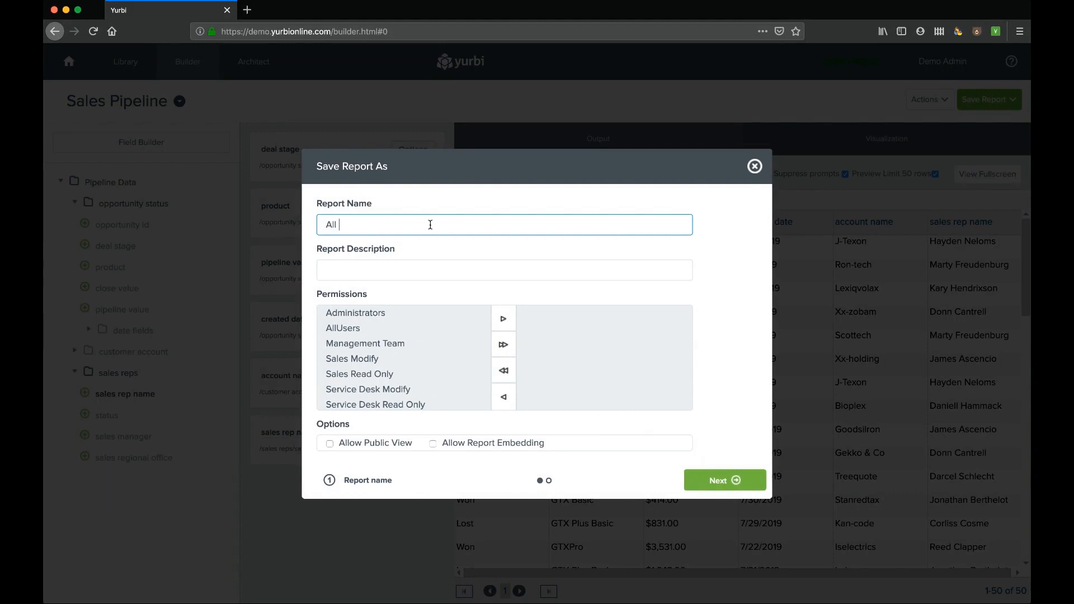
text(Fields Report)
click(403, 329)
click(503, 318)
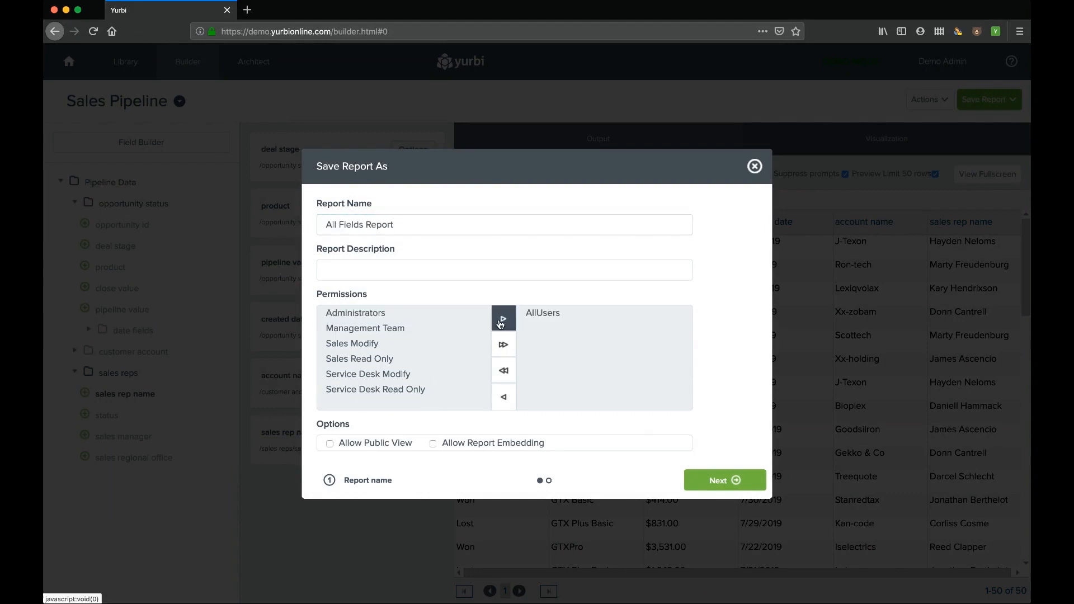
click(726, 479)
click(324, 258)
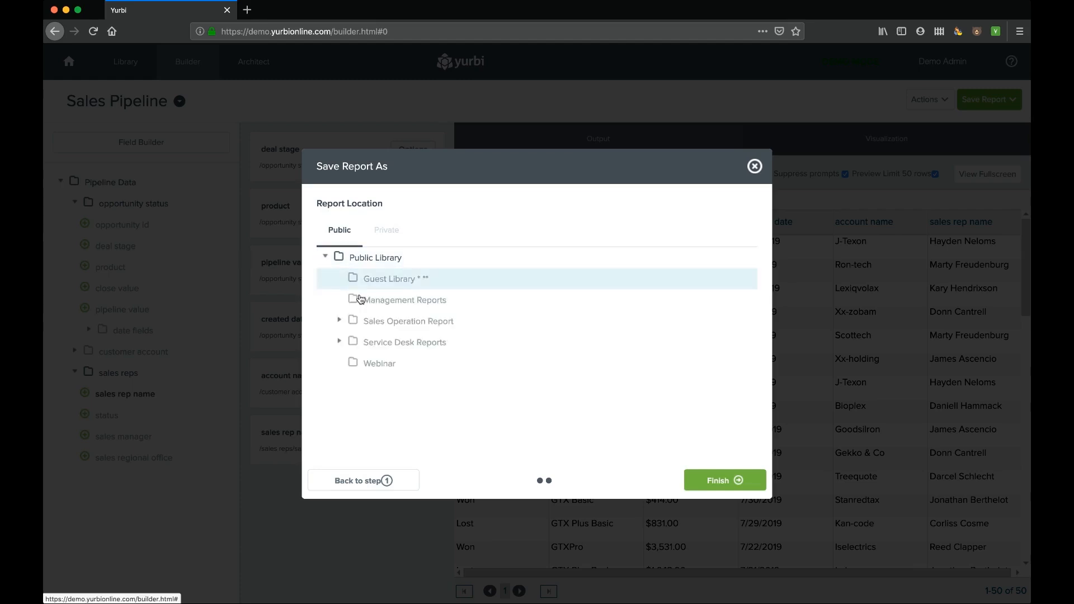
click(378, 363)
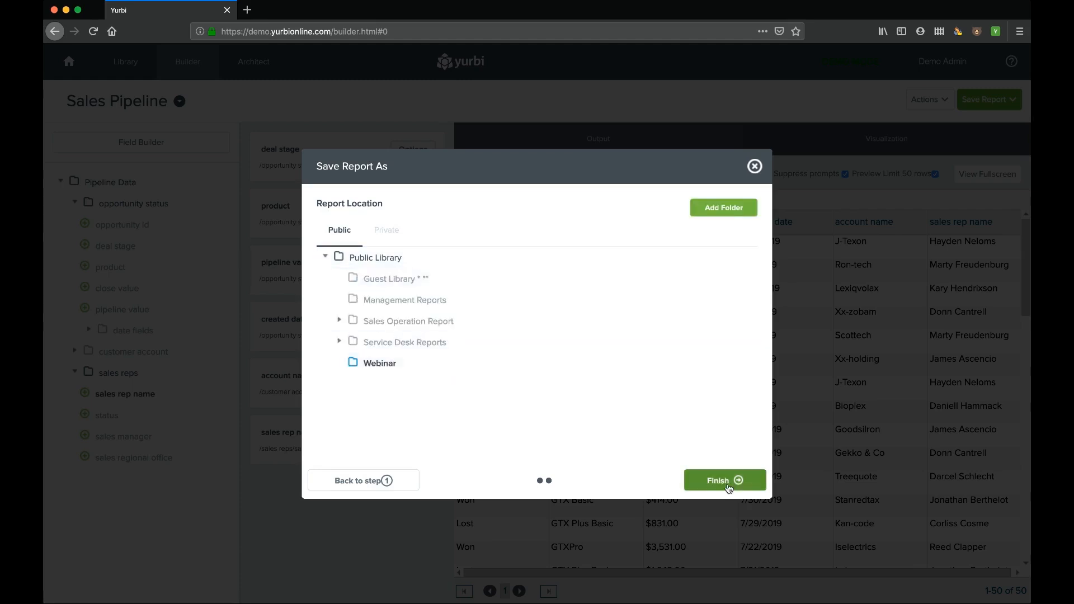
click(738, 480)
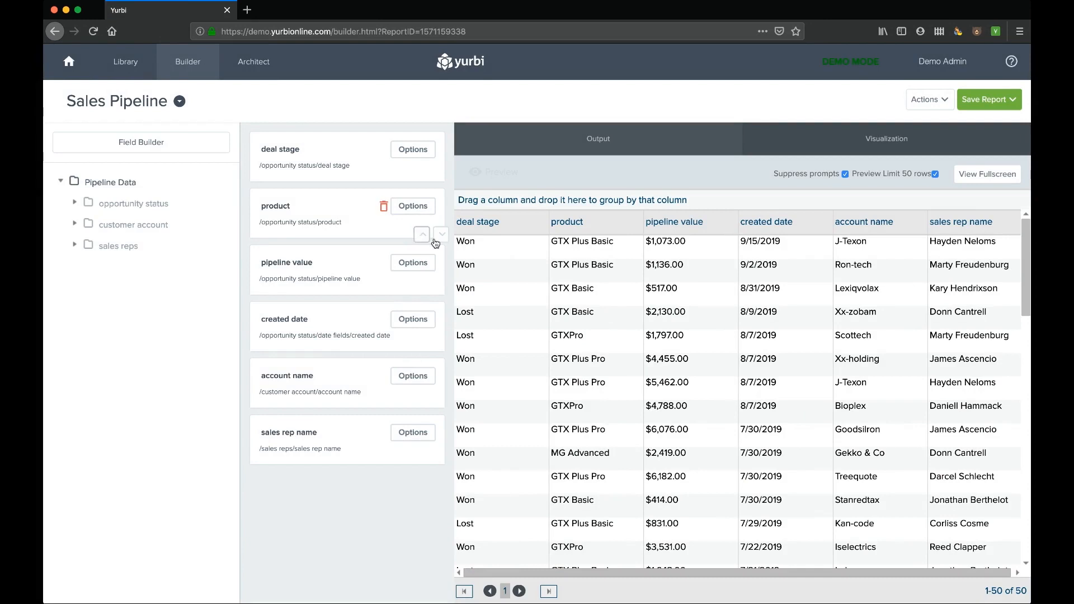
- Add a criterion to the product field so that it is equal to GTX Basic
click(415, 207)
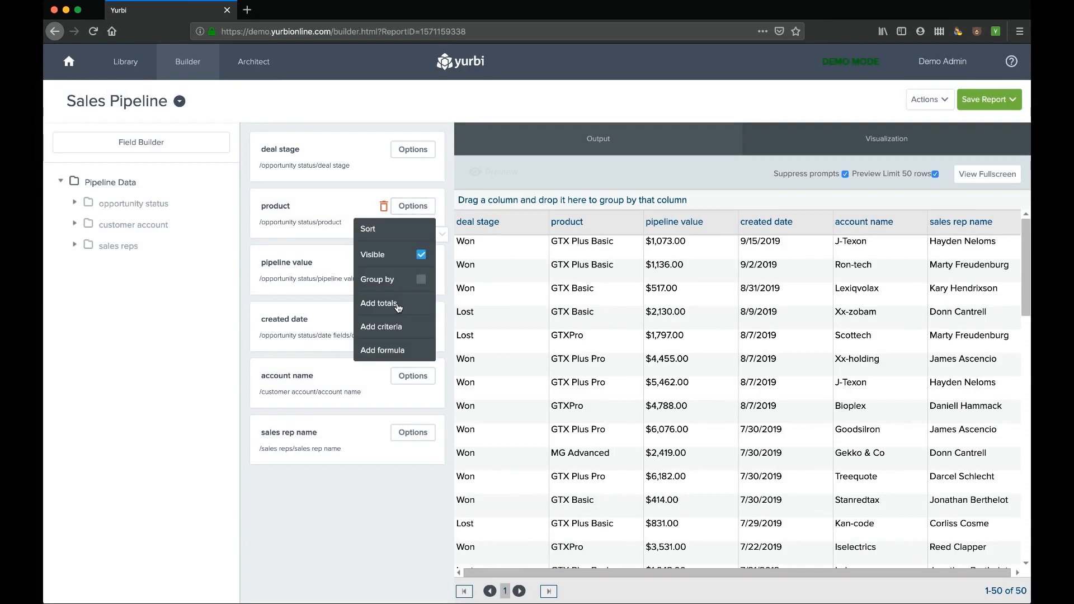
click(392, 327)
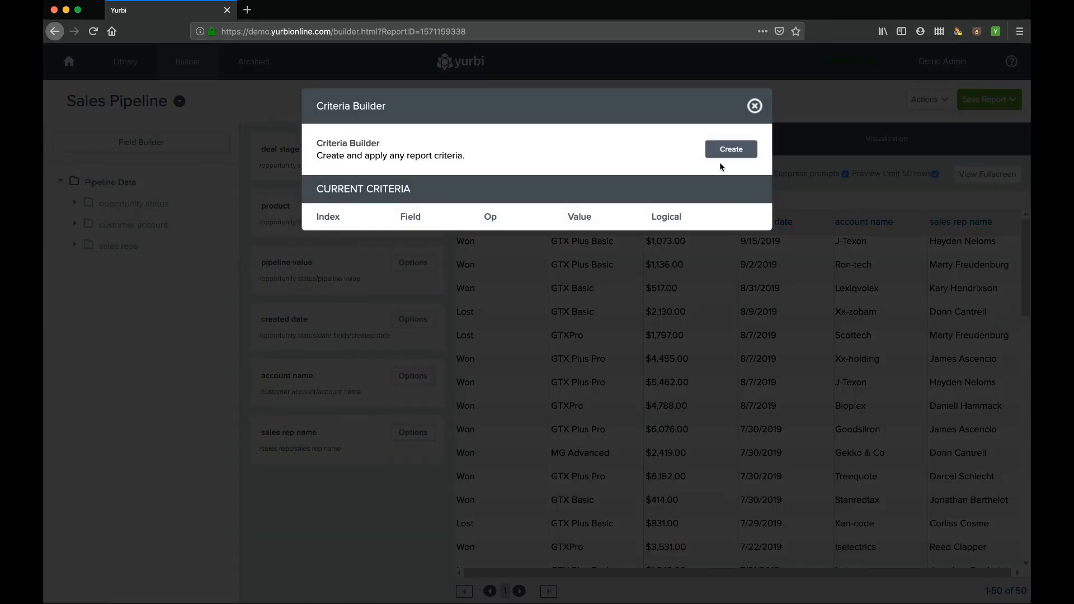
click(730, 152)
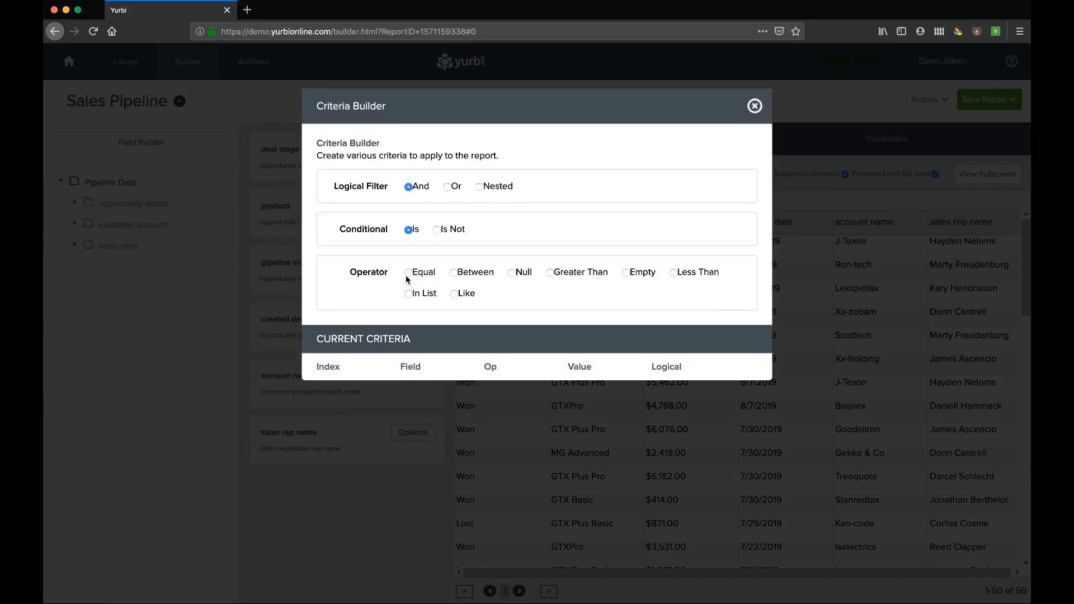
click(408, 272)
click(620, 341)
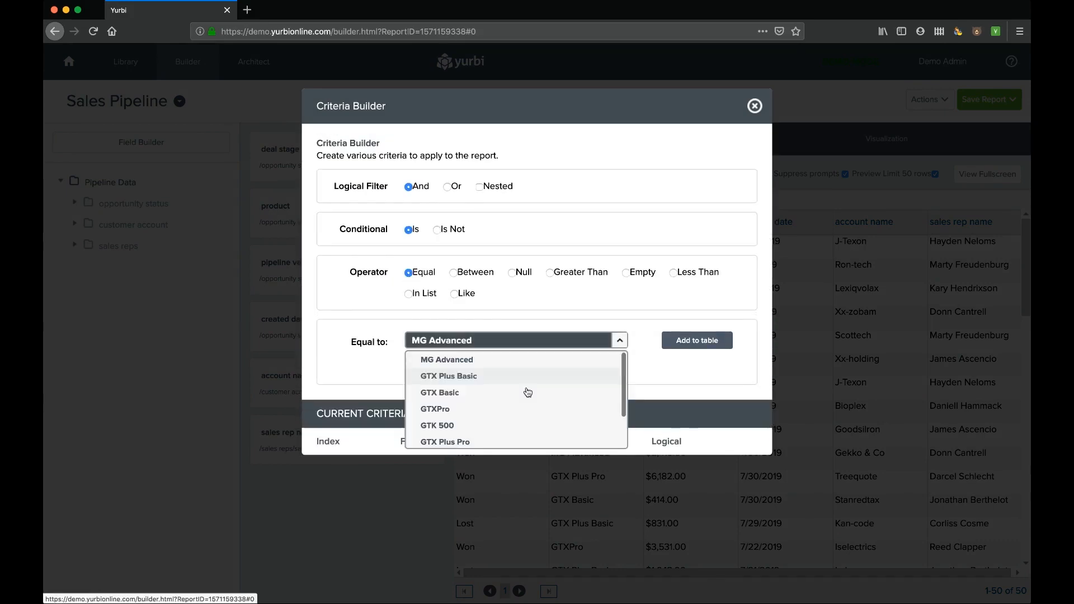
click(570, 392)
click(683, 340)
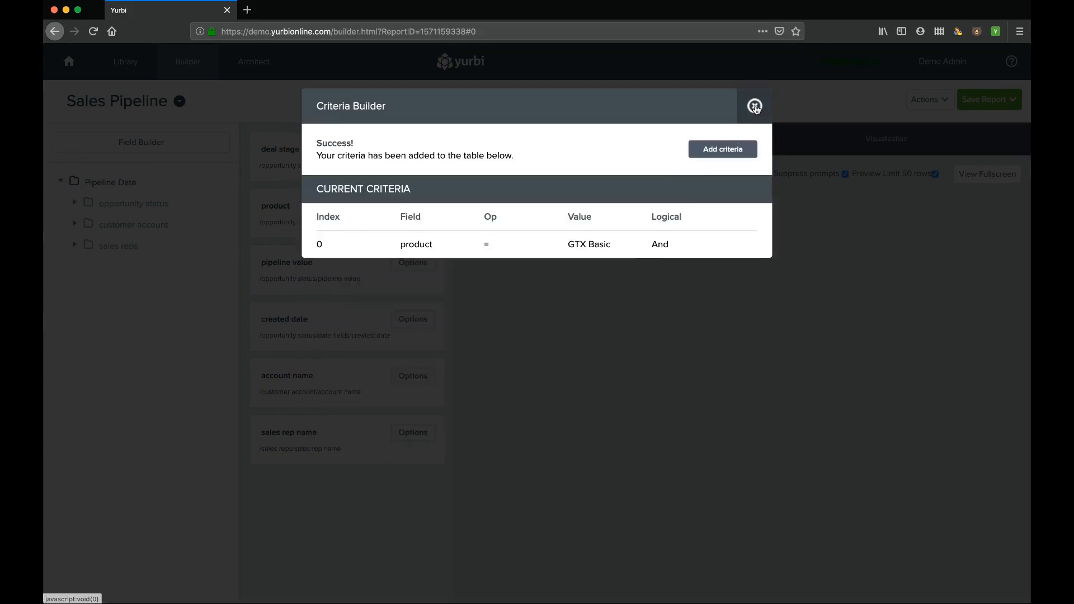
click(371, 477)
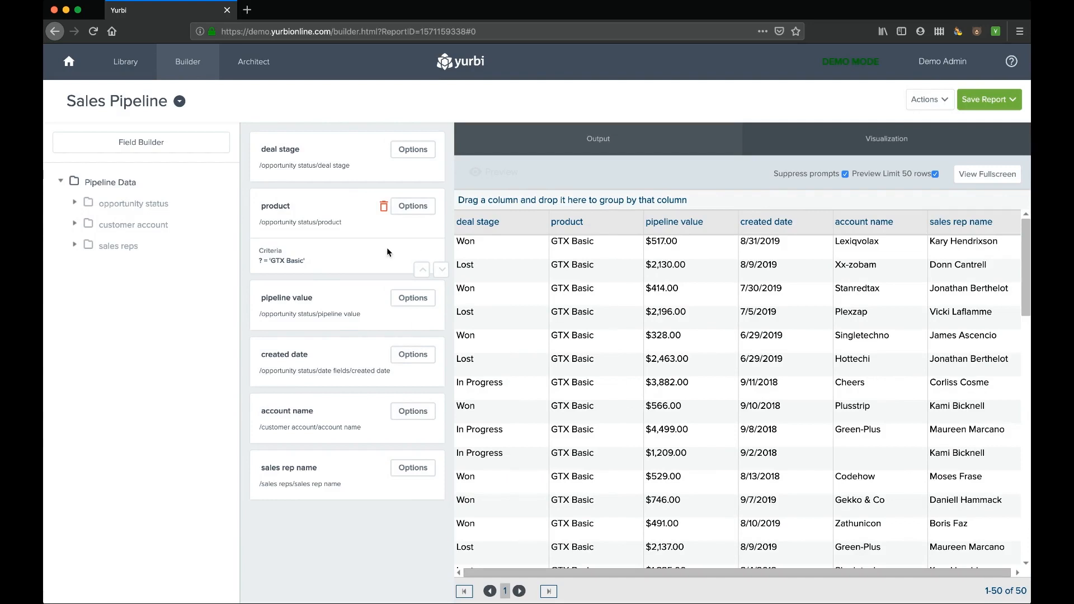
- Save the filtered report as a new report named Critiria Added in the public Webinar folder
click(990, 100)
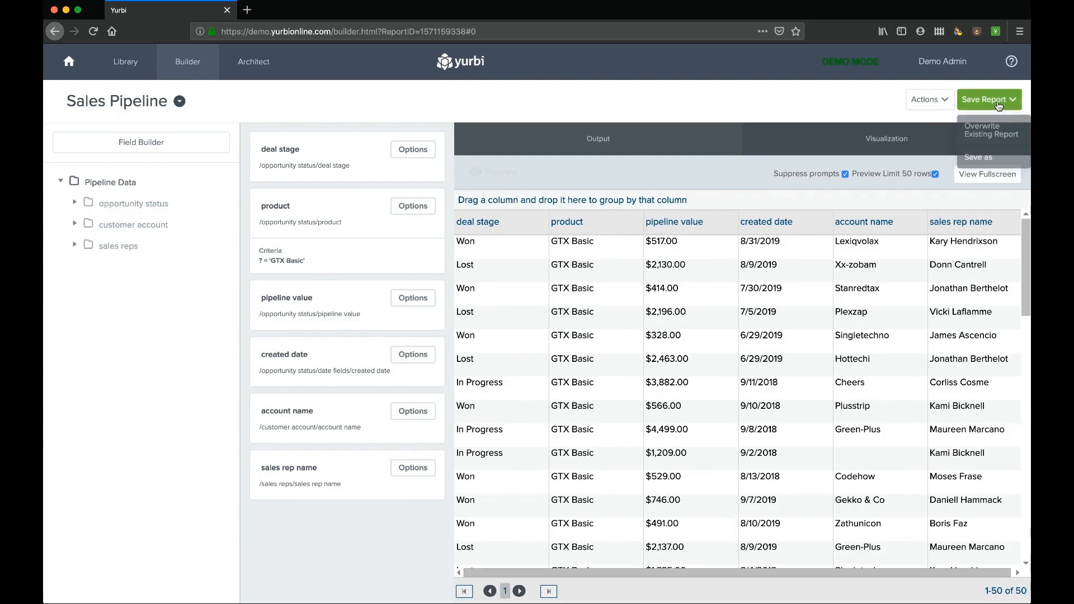
click(981, 157)
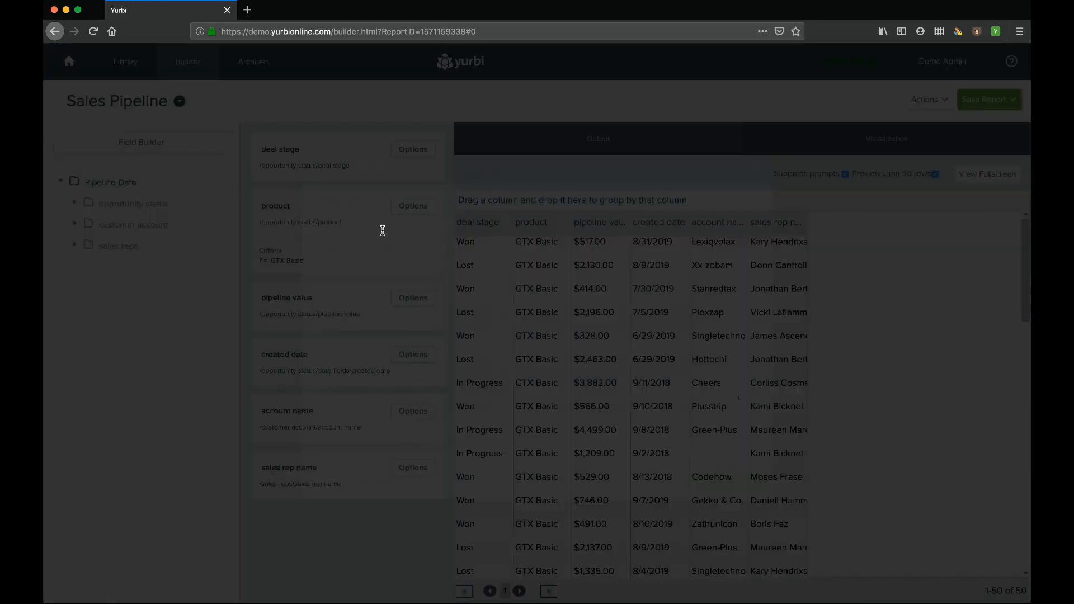
triple_click(371, 226)
text(Critiria Added)
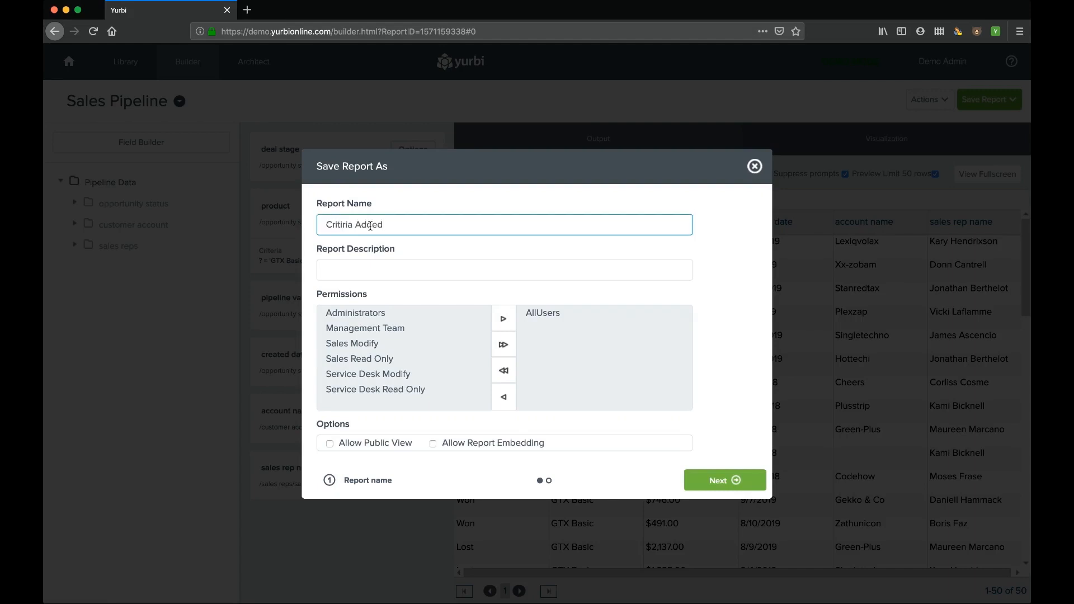
key(BackSpace)
click(723, 480)
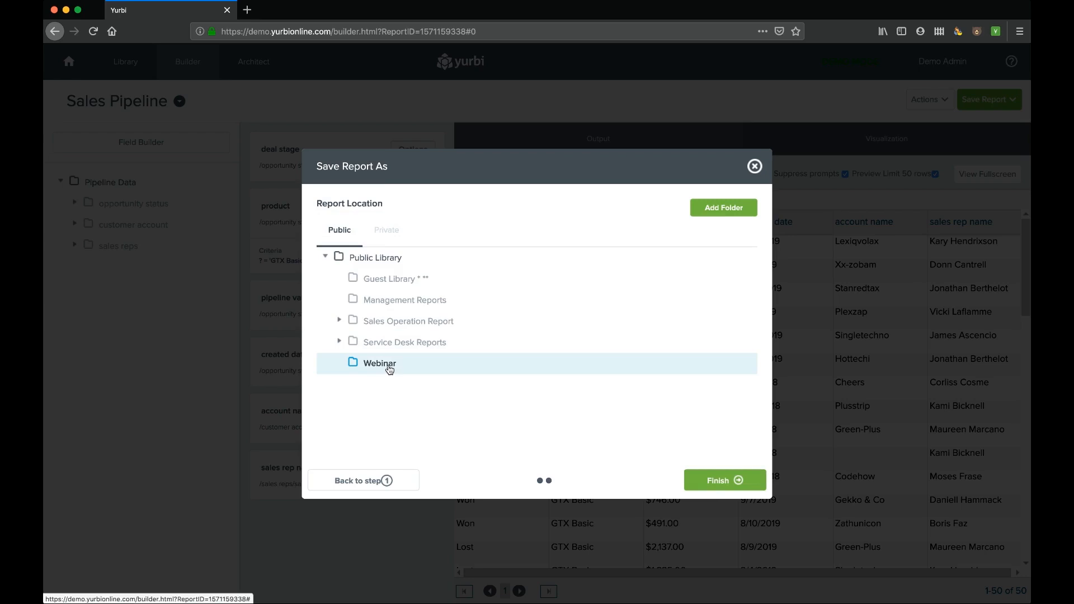
click(750, 480)
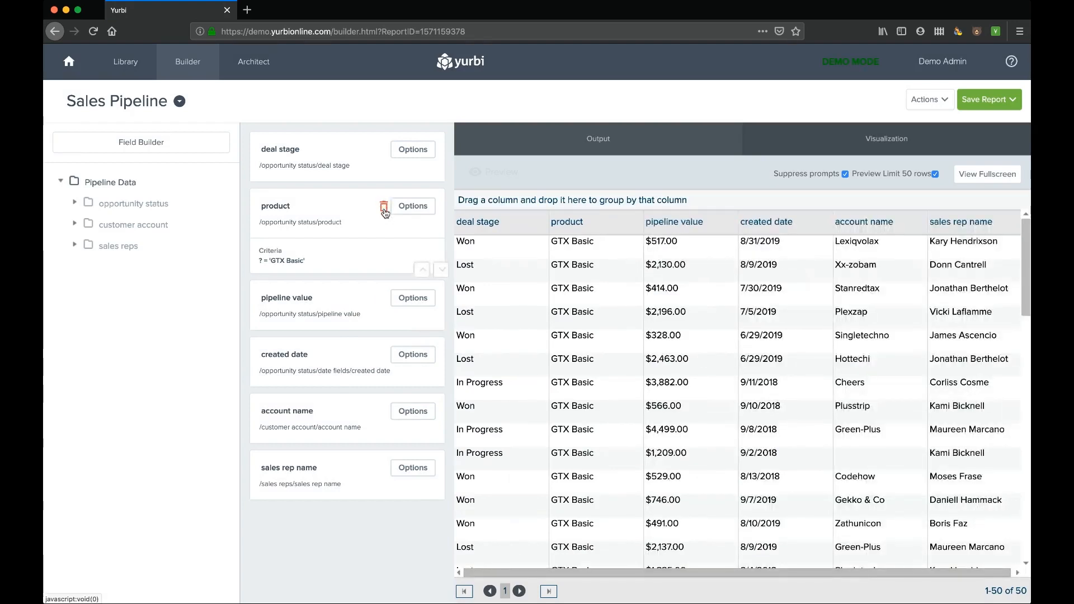
- Remove the product, account name and sales rep name fields from the report
click(383, 207)
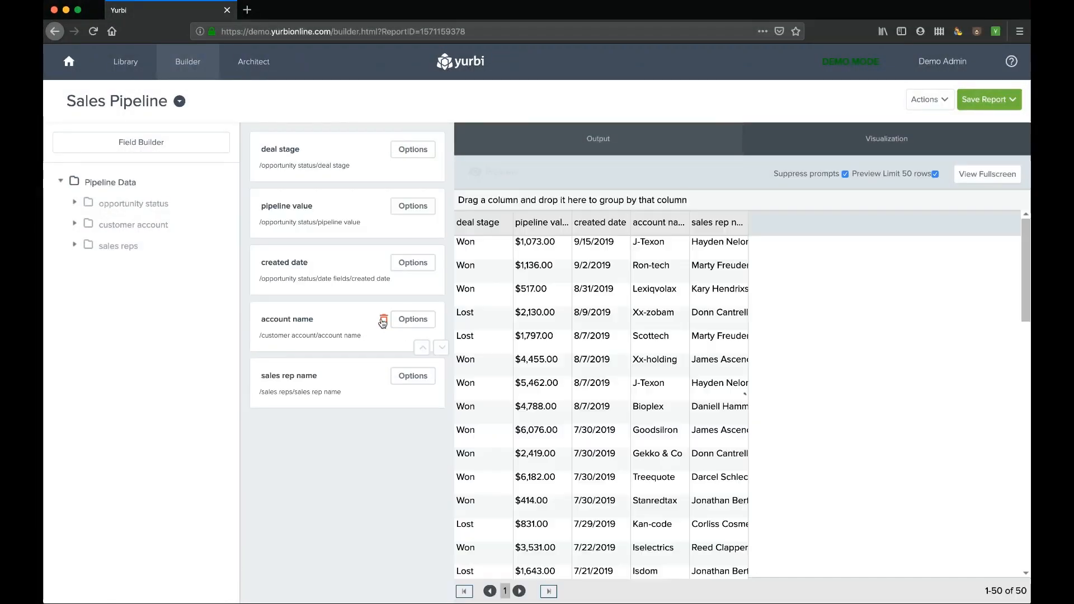
click(383, 320)
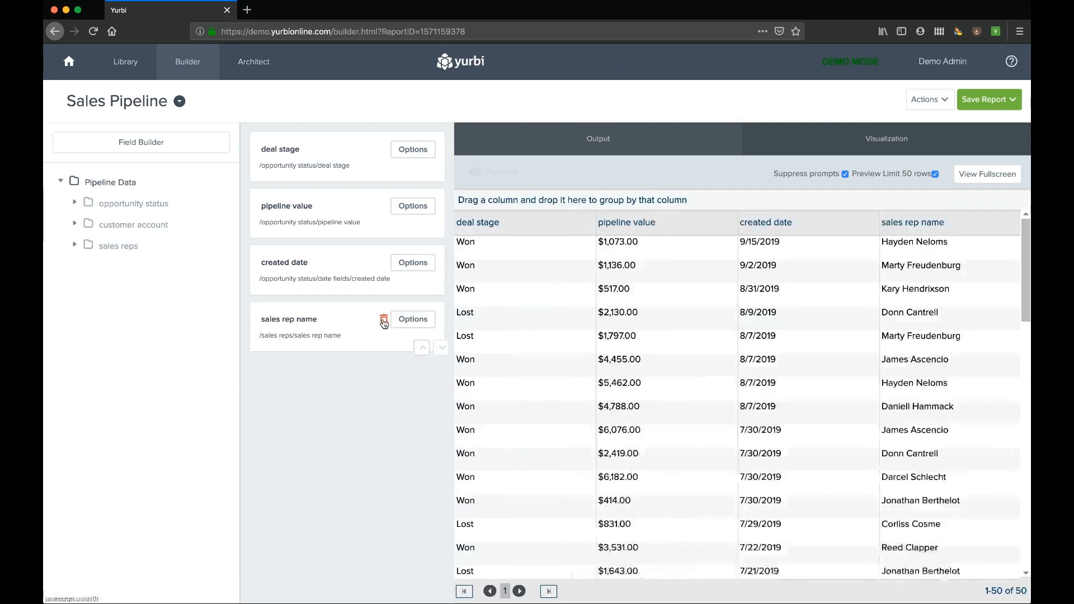
click(384, 317)
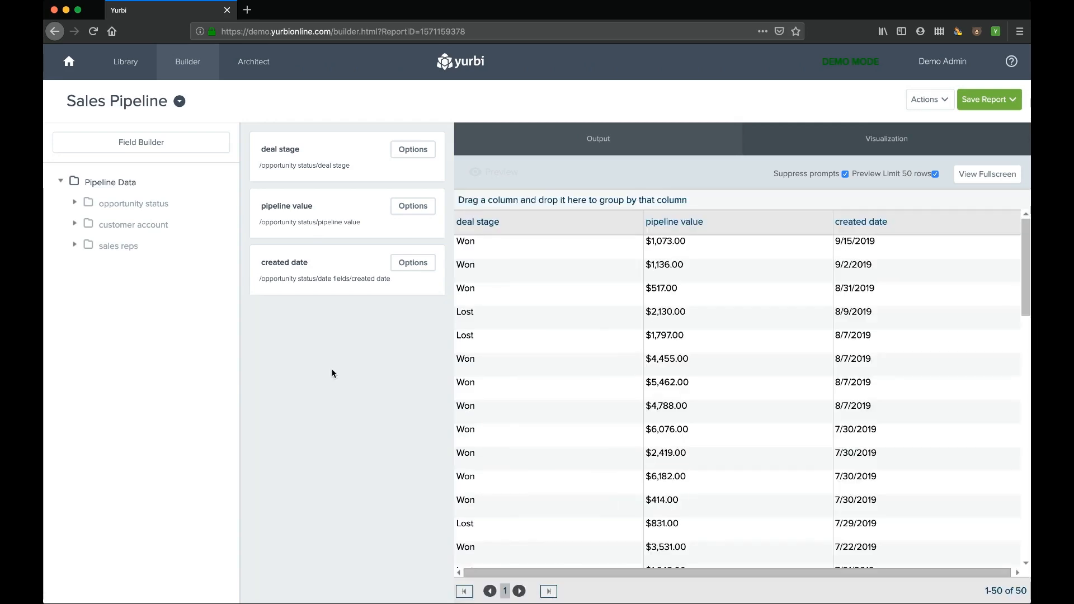
- Save the reduced report as a new report named Missing Fields in the public Webinar folder
click(998, 105)
click(982, 159)
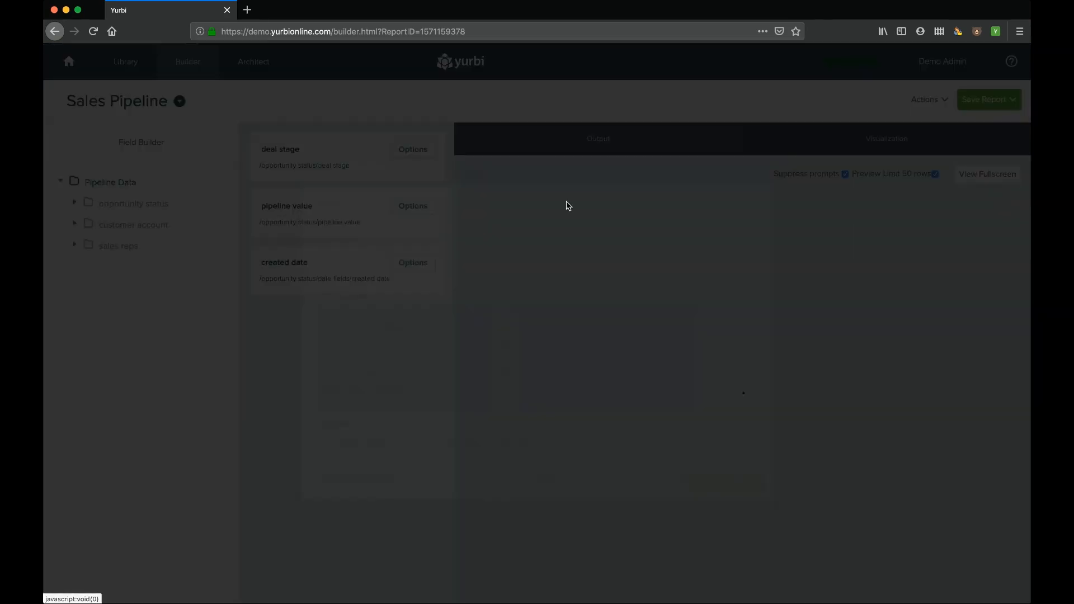
triple_click(369, 223)
text(Missing Fields)
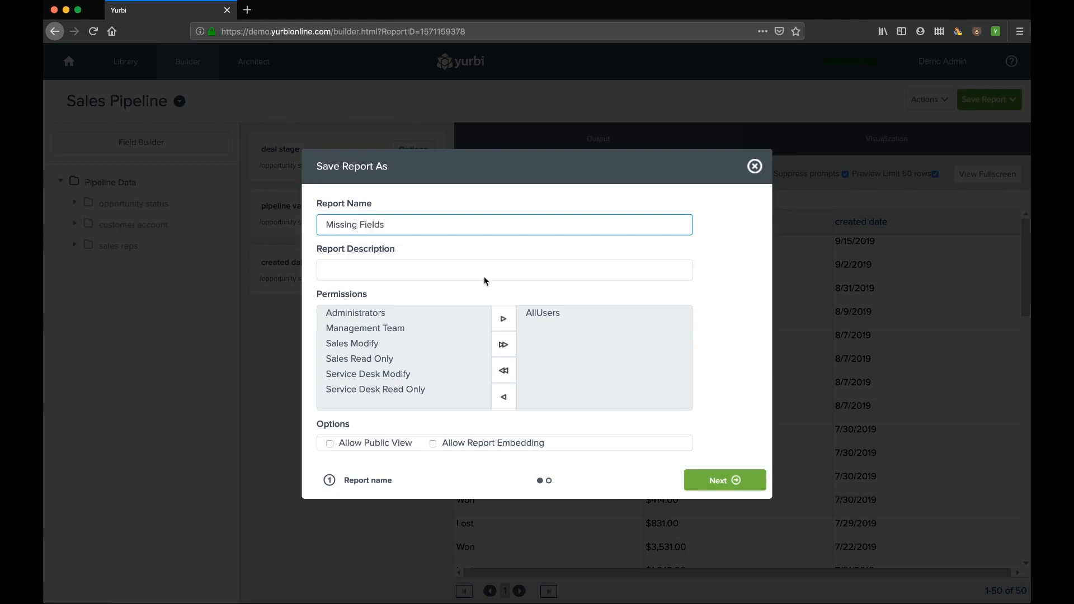
click(725, 480)
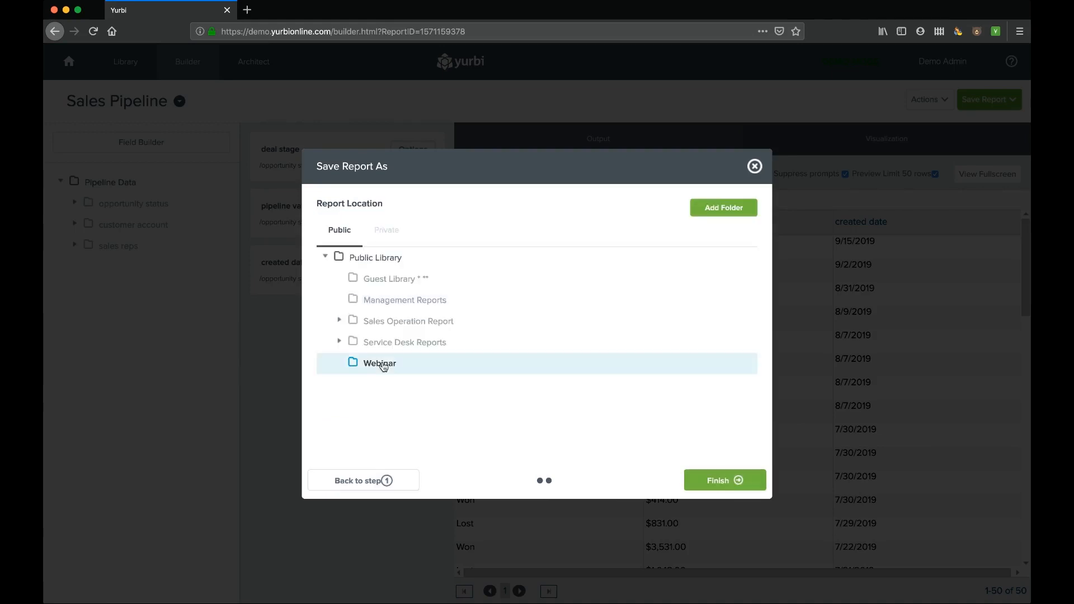
click(735, 483)
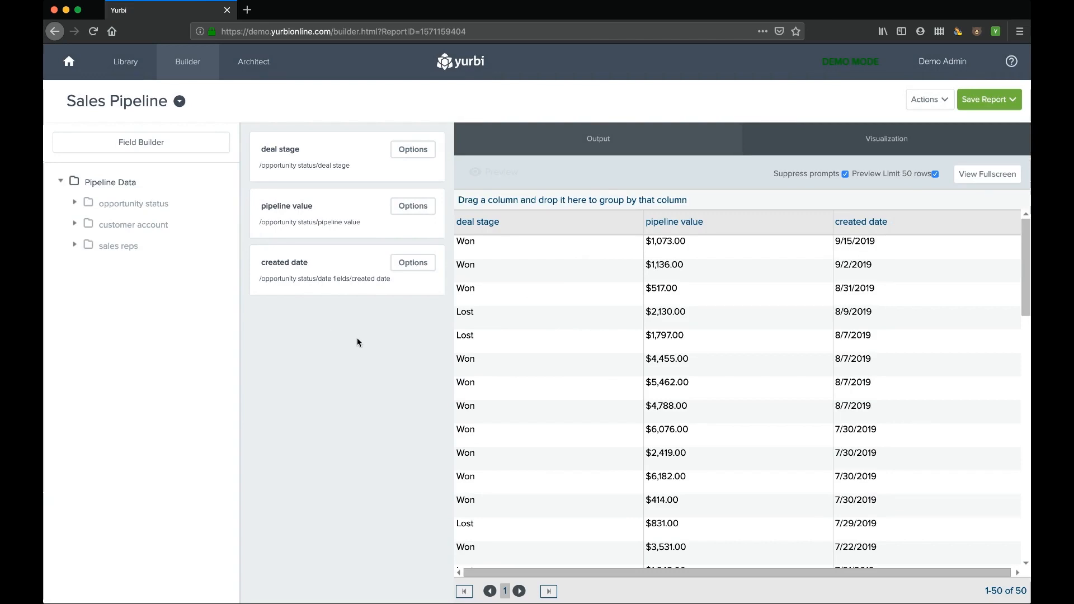
- Add an aggregate sum formula to the pipeline value field and remove the deal stage and created date fields
click(414, 207)
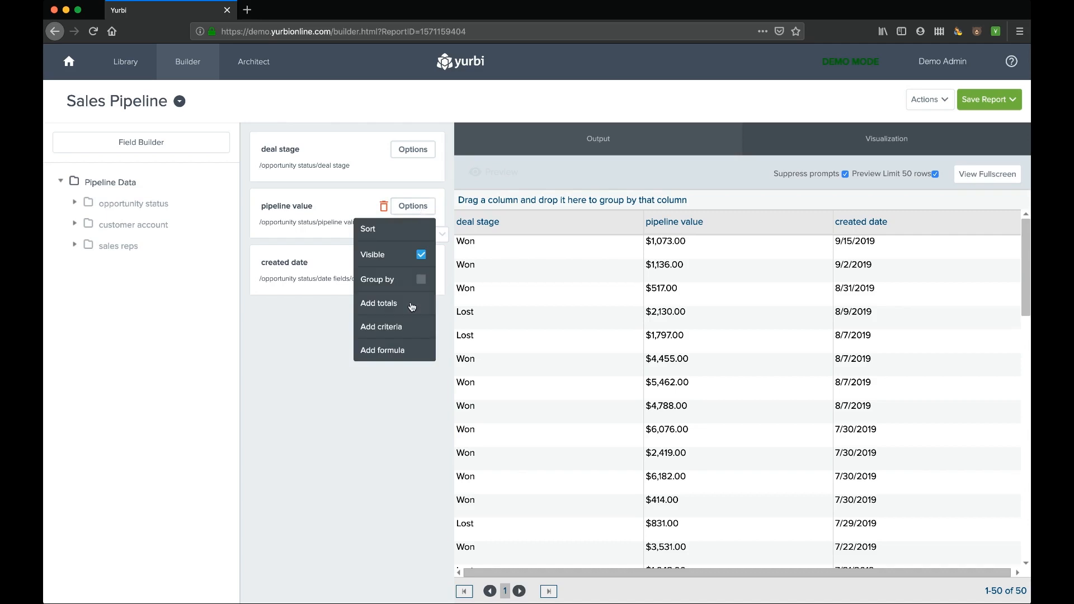
click(393, 352)
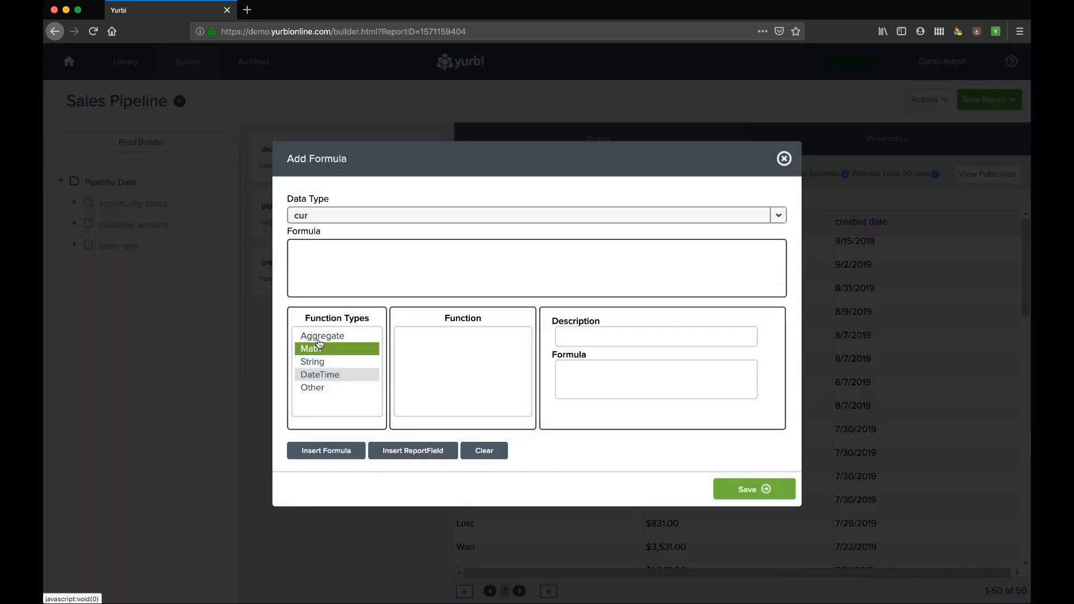
click(343, 337)
click(415, 400)
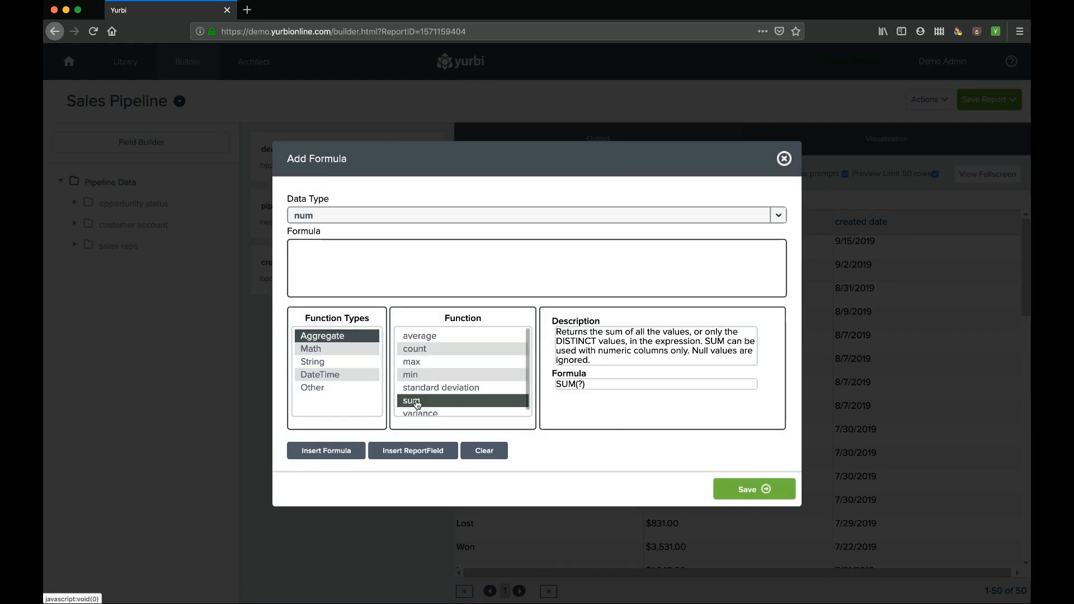
click(340, 451)
click(750, 489)
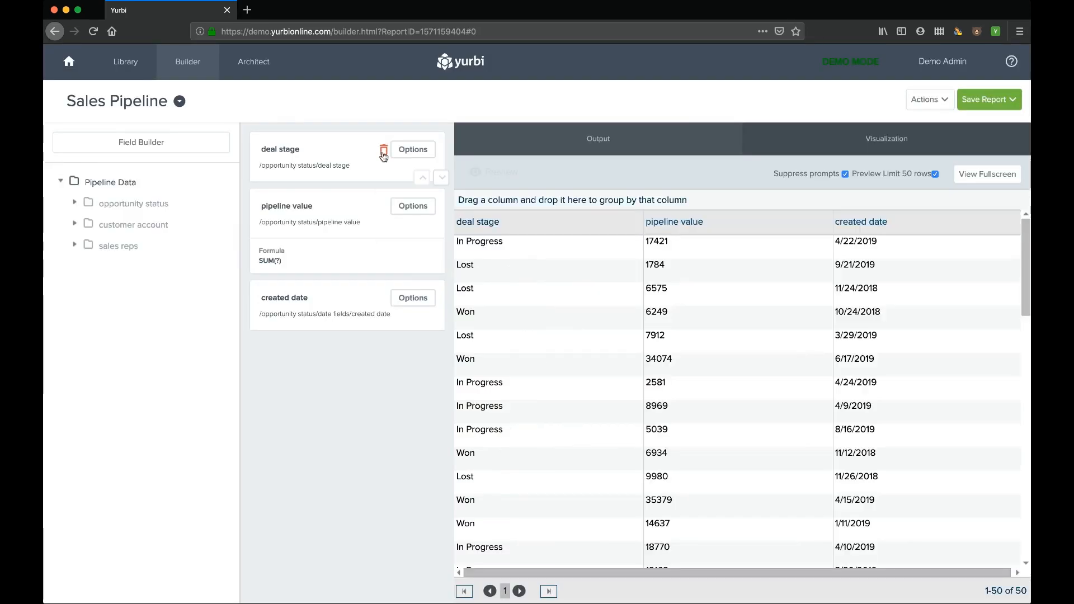
click(383, 151)
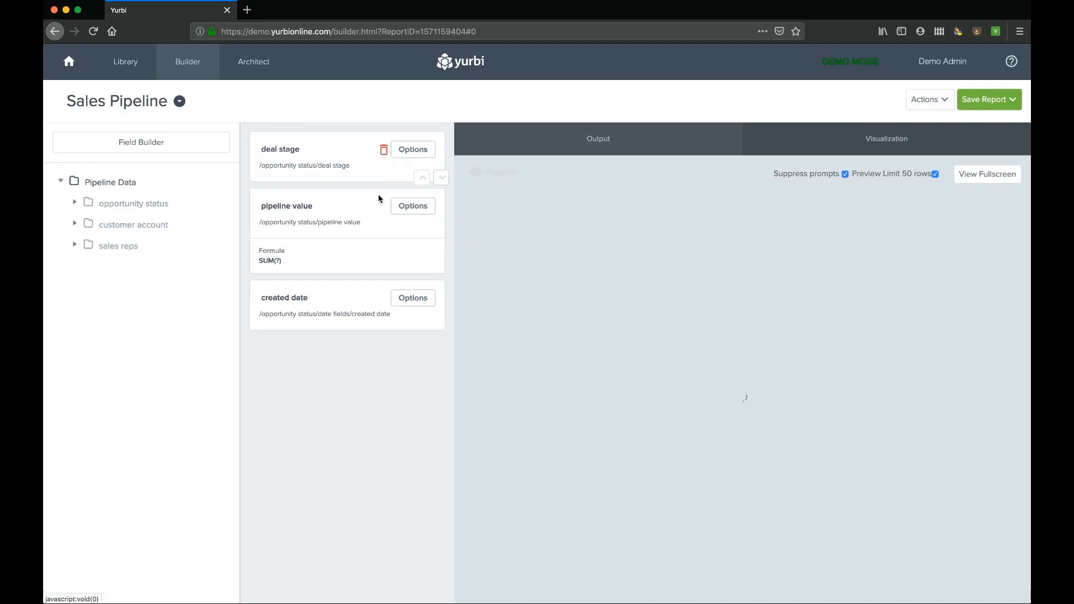
click(383, 243)
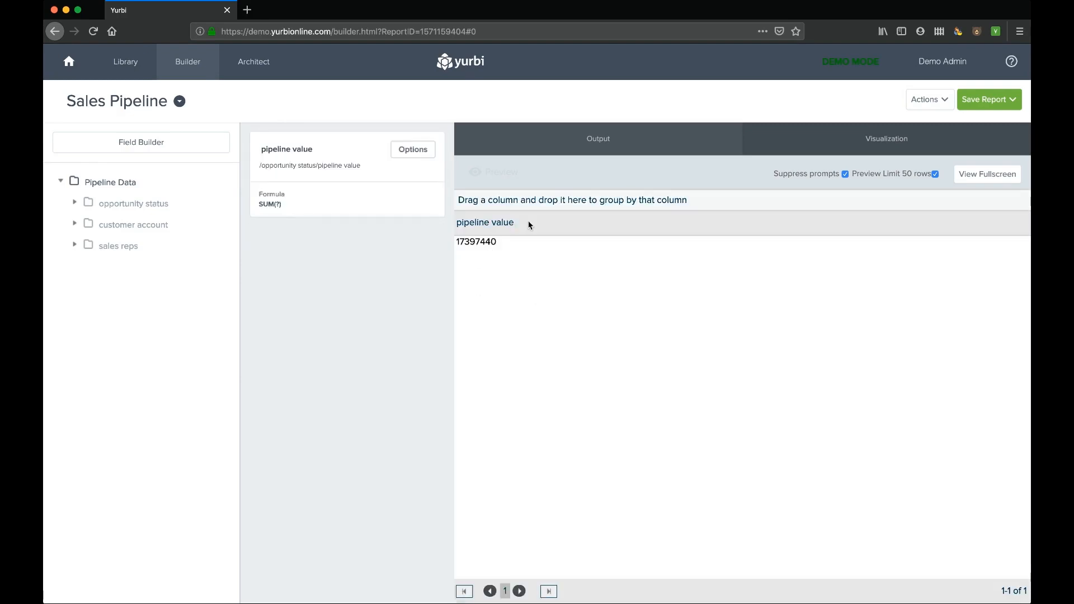
- Change the report's visualization to a KPI with the currency label format, keeping the other KPI settings at their defaults
click(878, 144)
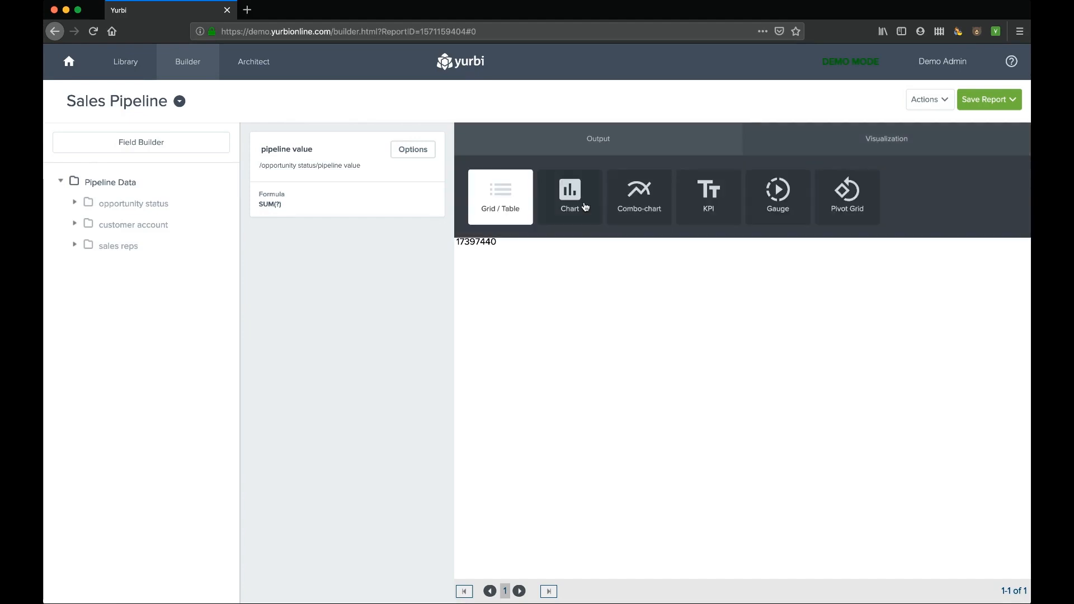
click(699, 200)
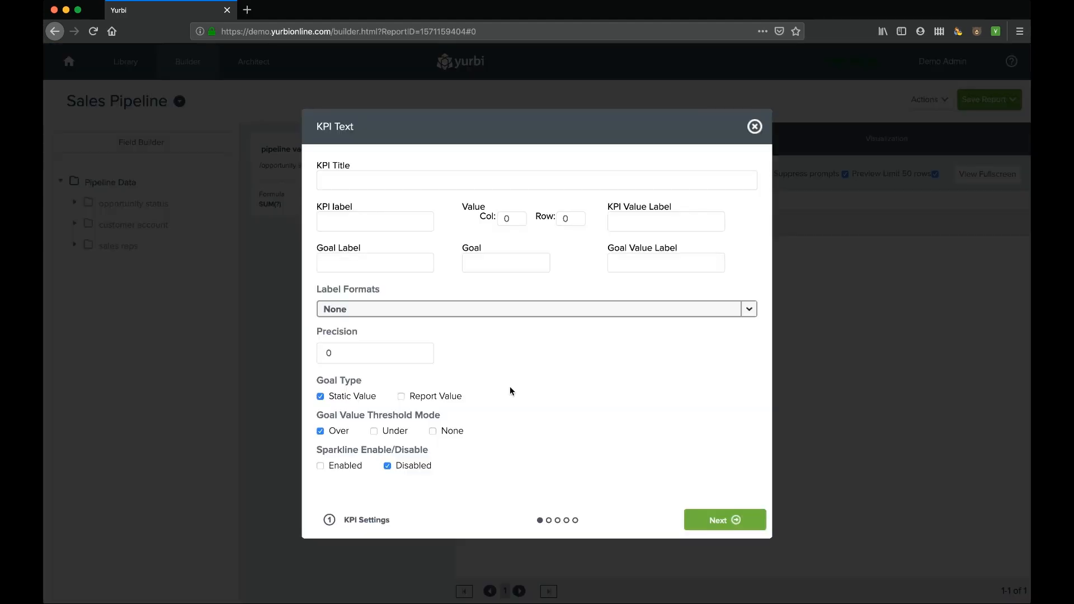
click(537, 311)
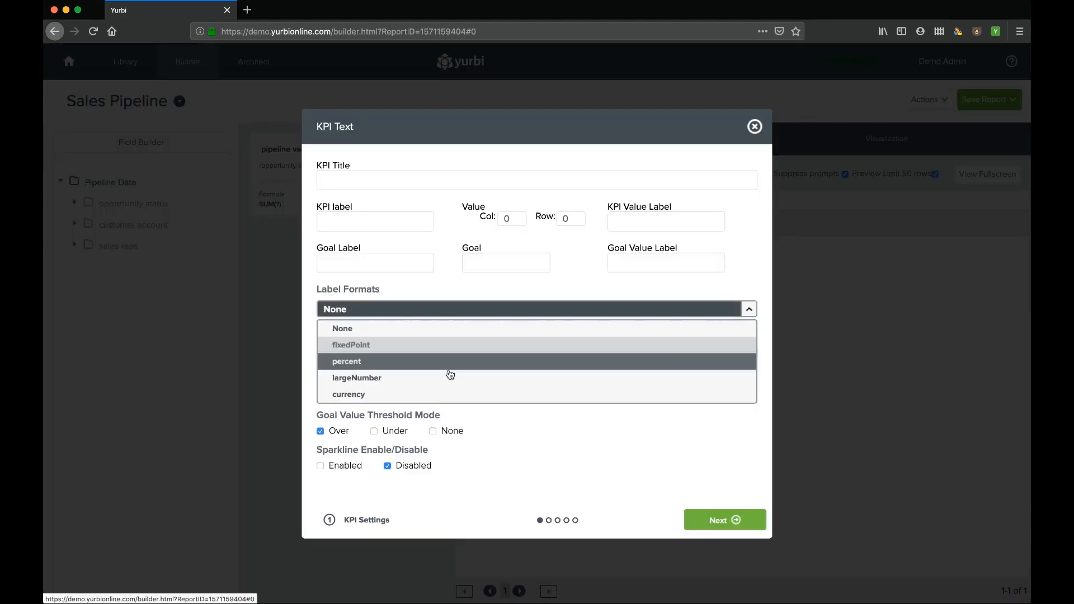
click(441, 395)
click(727, 520)
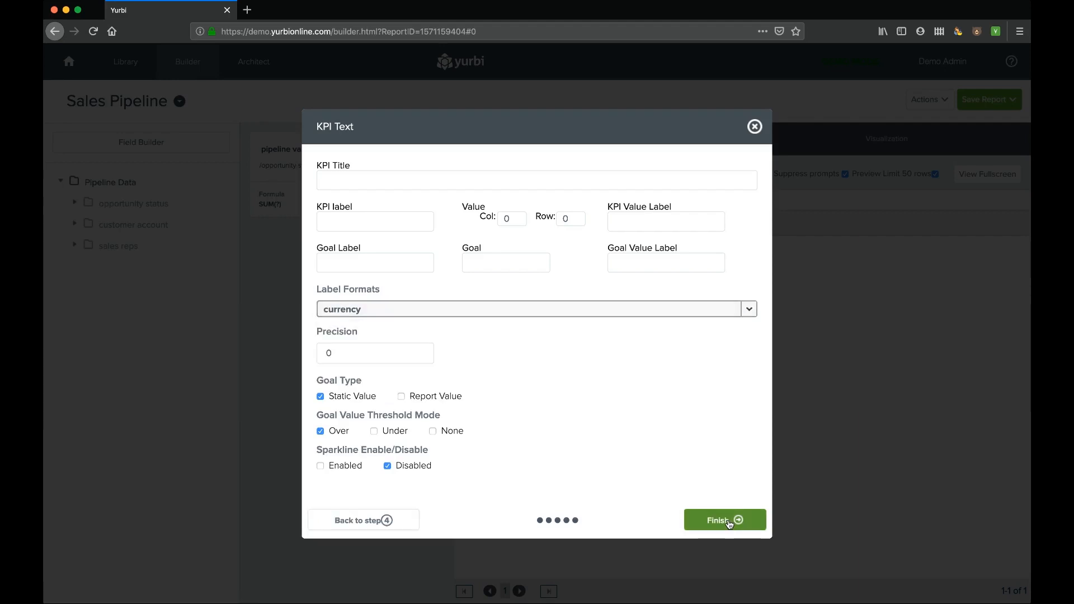
click(728, 520)
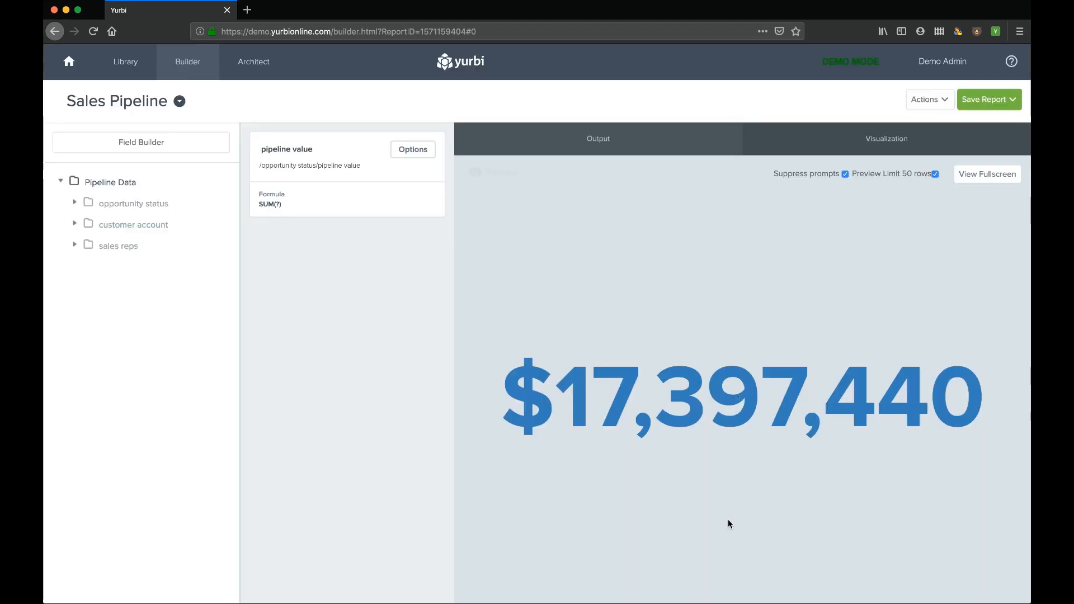
- Save the KPI visualization as a new report named KPI in the public Webinar folder
click(987, 106)
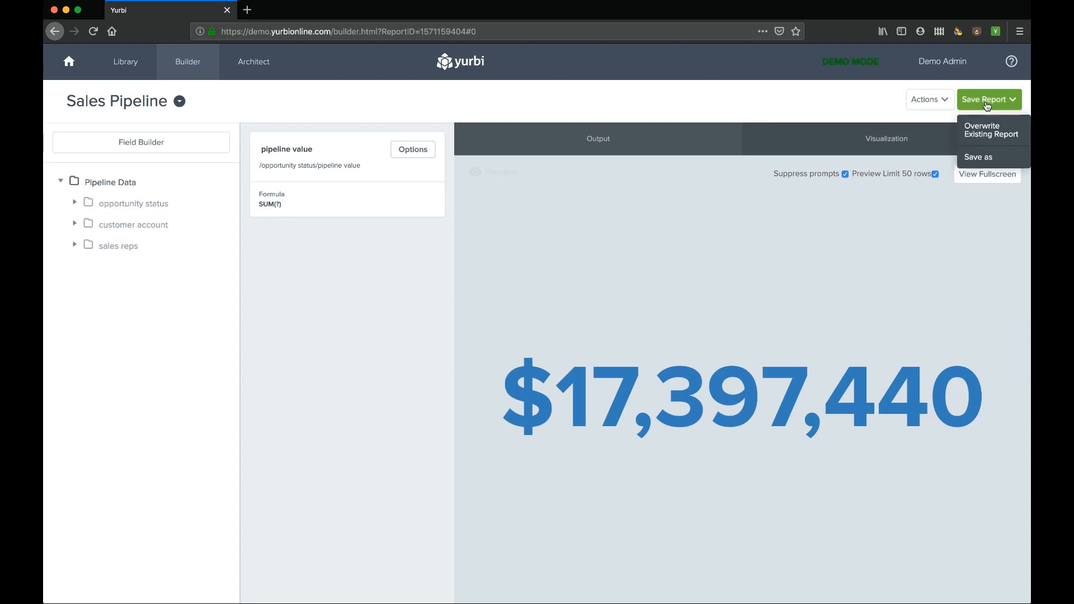
click(980, 158)
click(392, 225)
triple_click(392, 225)
text(KPI)
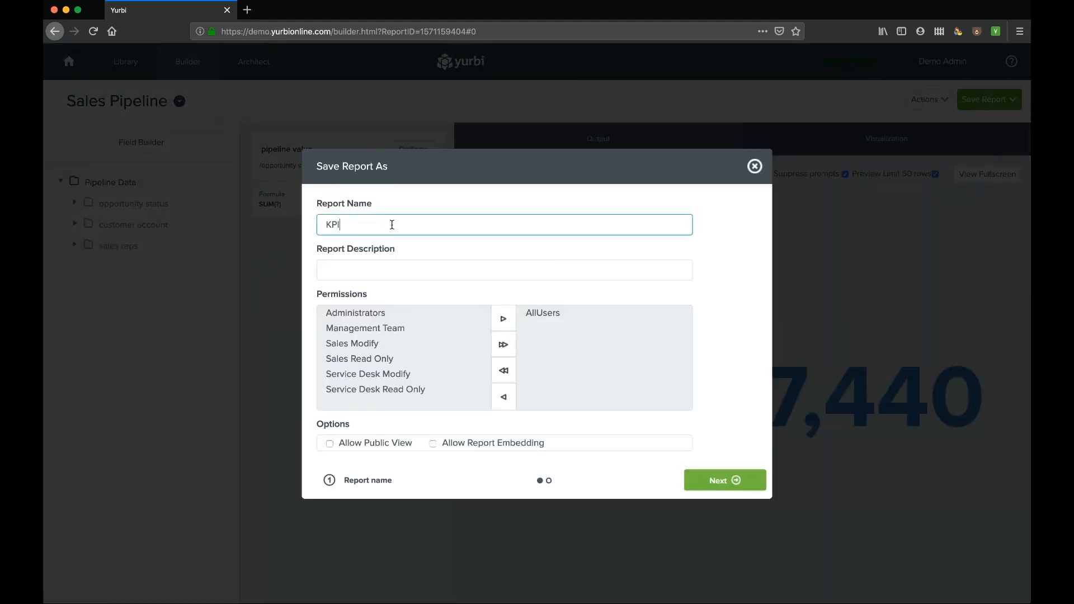
click(732, 480)
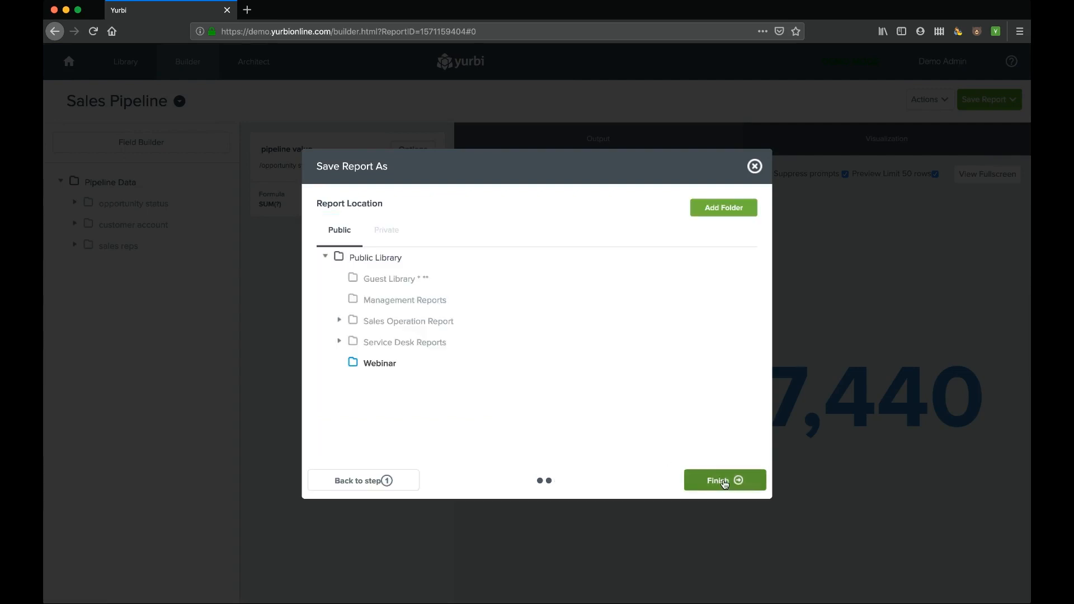
click(732, 481)
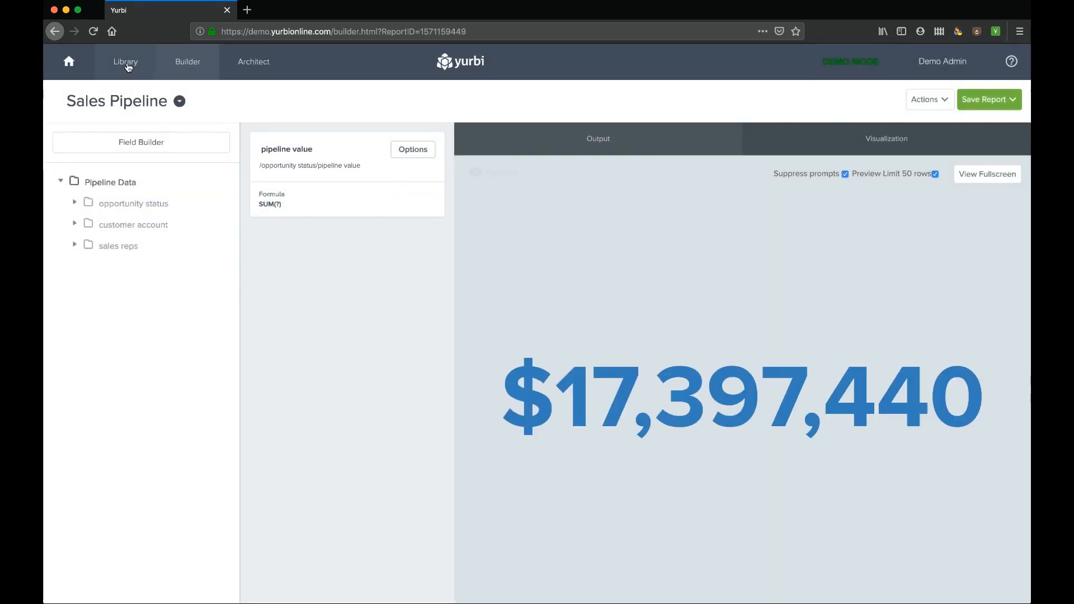
- Open the public Webinar folder in the library to review the saved reports
click(125, 61)
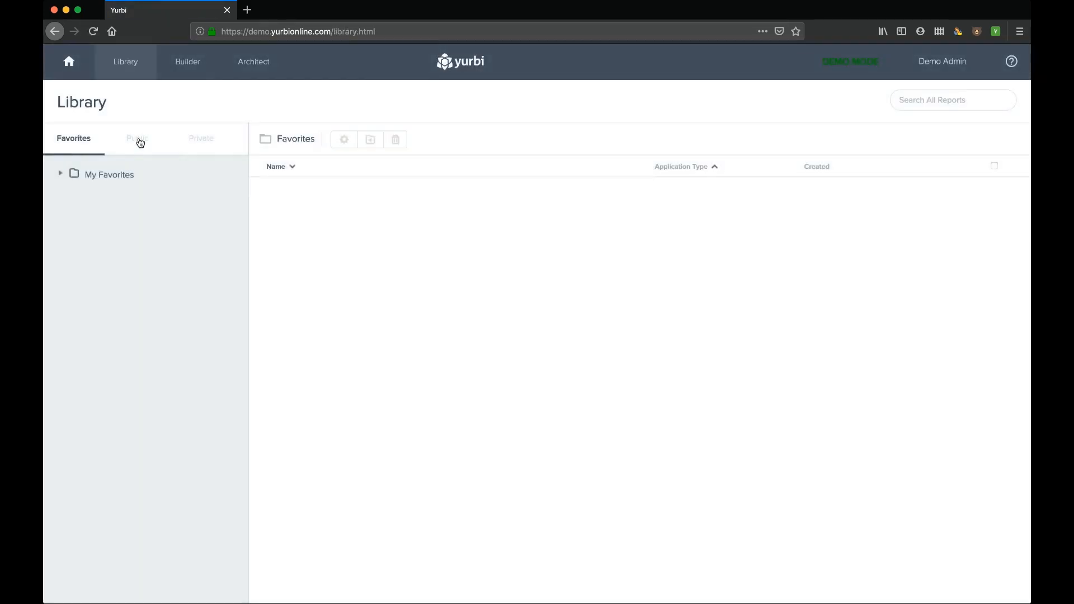
click(137, 140)
click(61, 174)
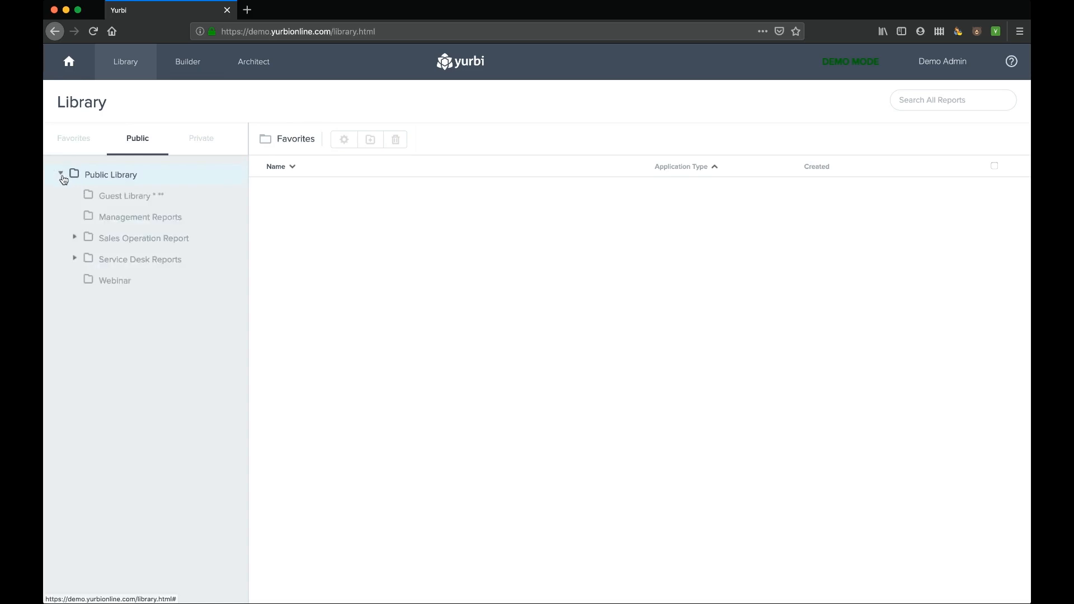
click(126, 283)
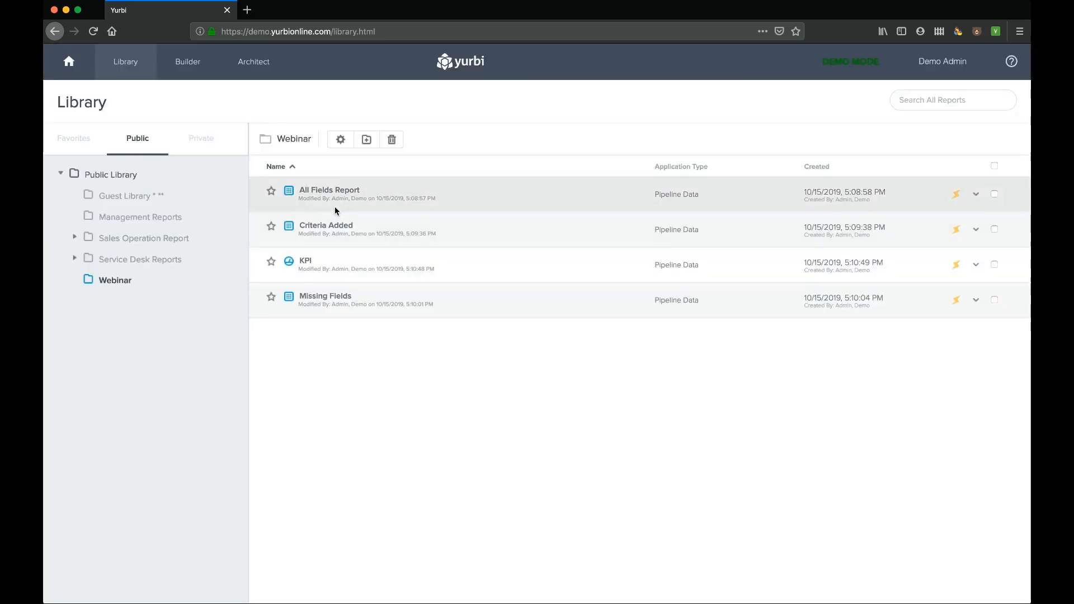
- Start a new dashboard from the home page, named Webinar with the description Webinar Example
click(69, 62)
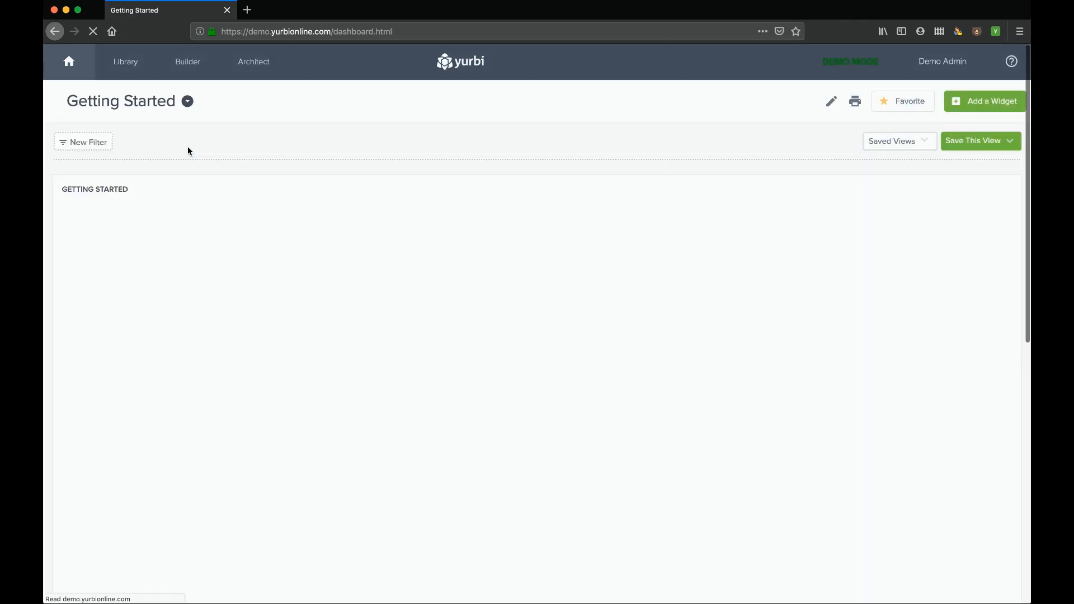
click(188, 101)
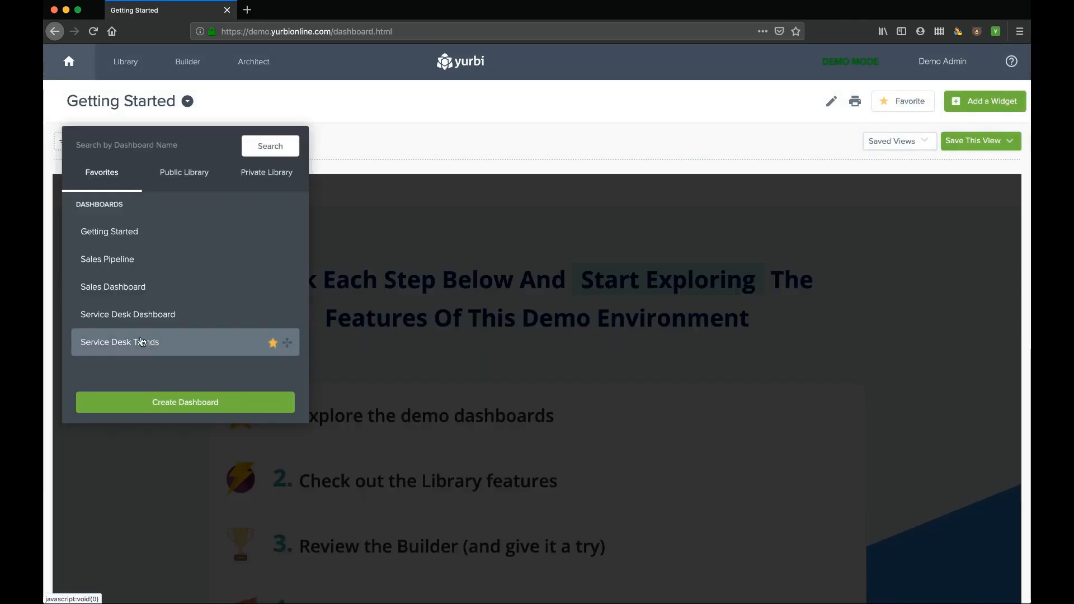
click(177, 403)
click(412, 217)
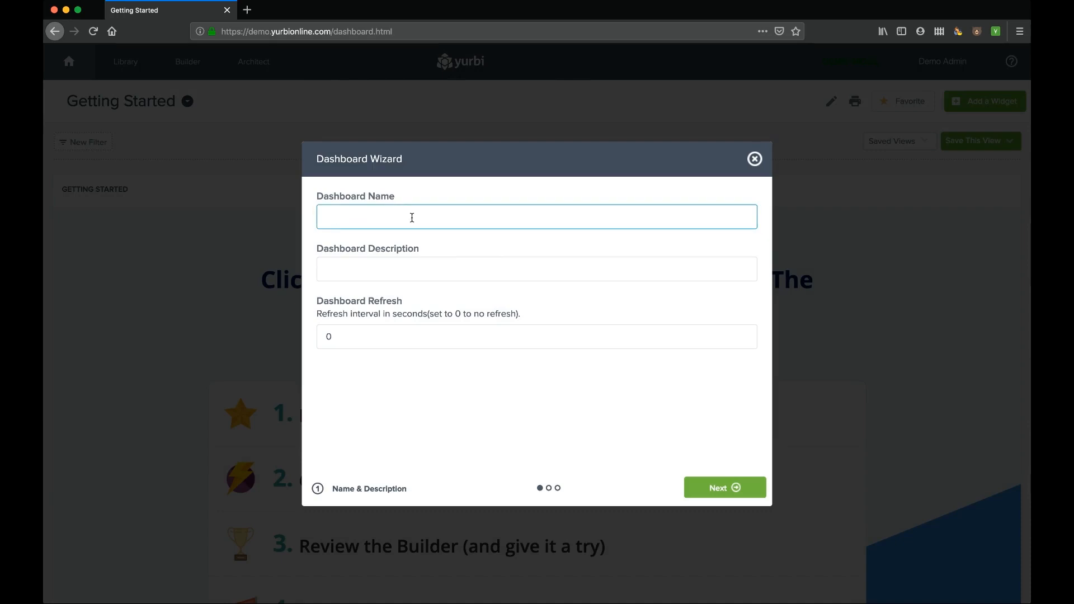
click(417, 275)
text(Webinar)
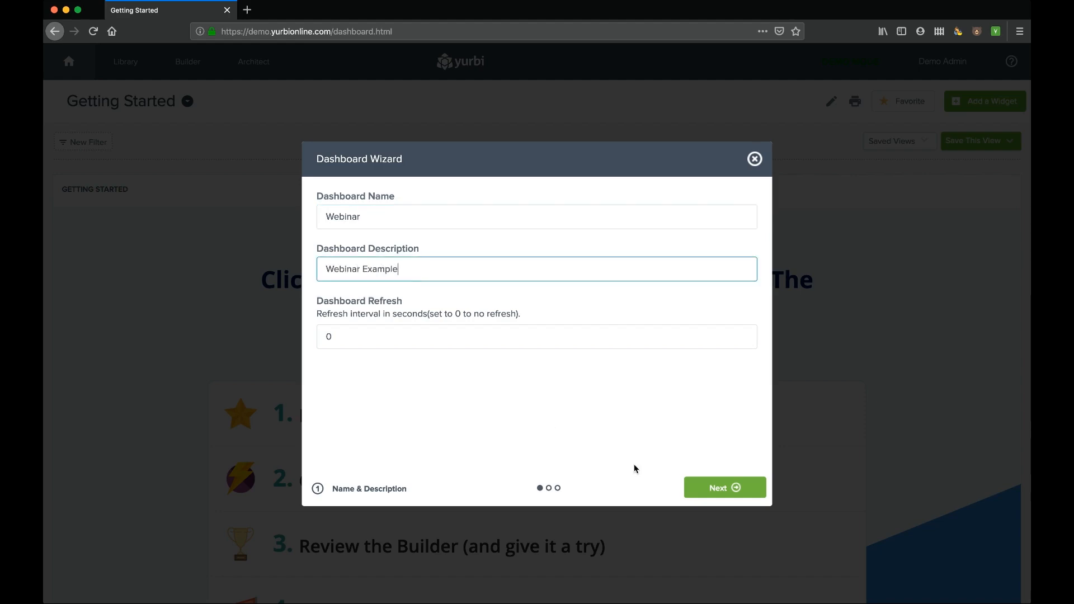
click(722, 488)
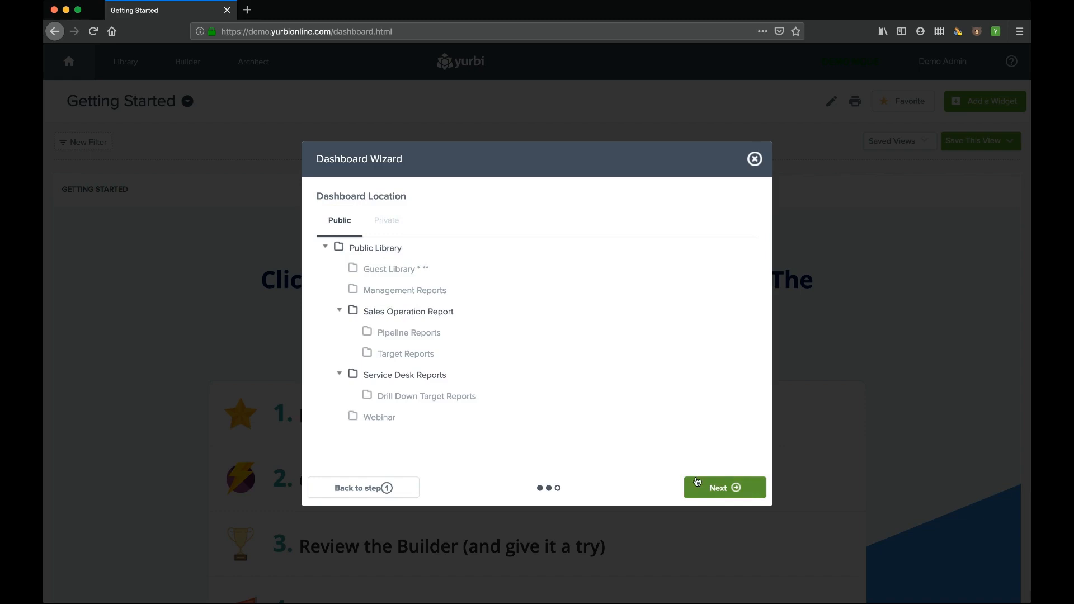
- Place the new dashboard in the public Webinar folder, grant AllUsers permission, and save it
click(380, 418)
click(724, 487)
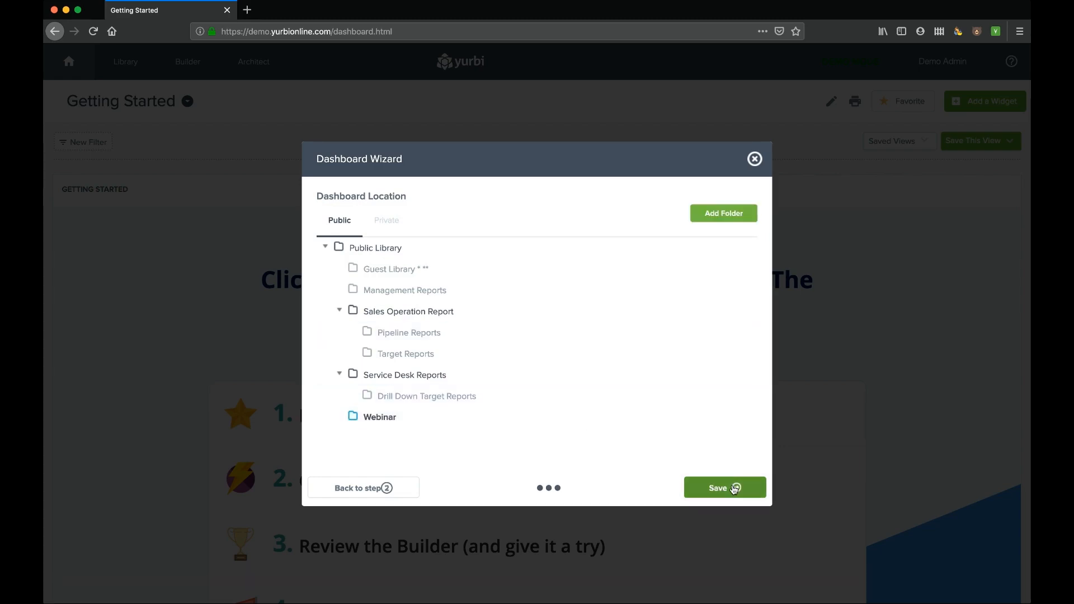
click(417, 241)
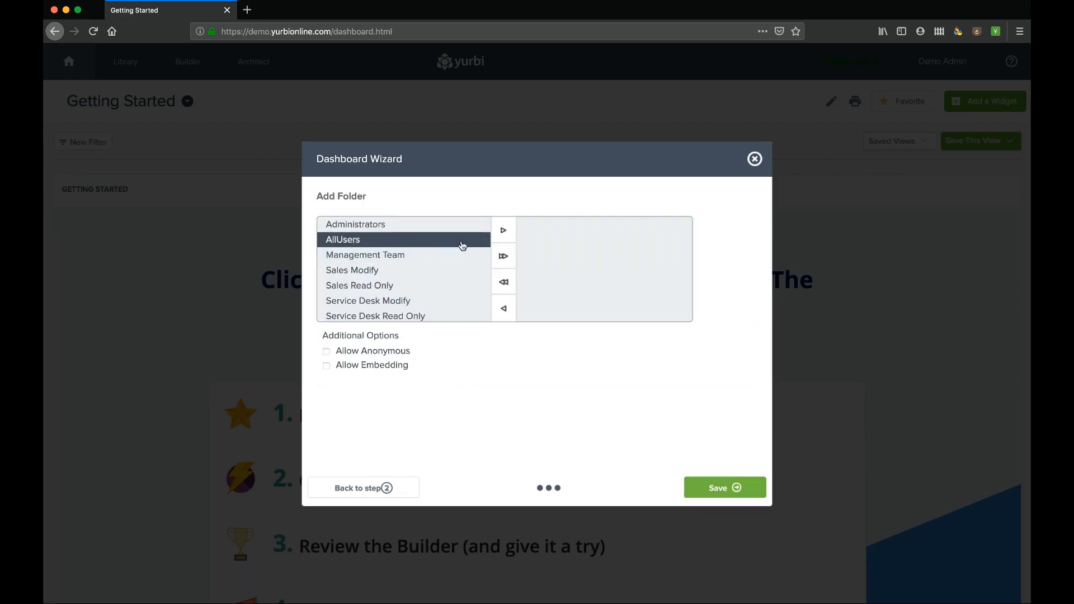
click(503, 230)
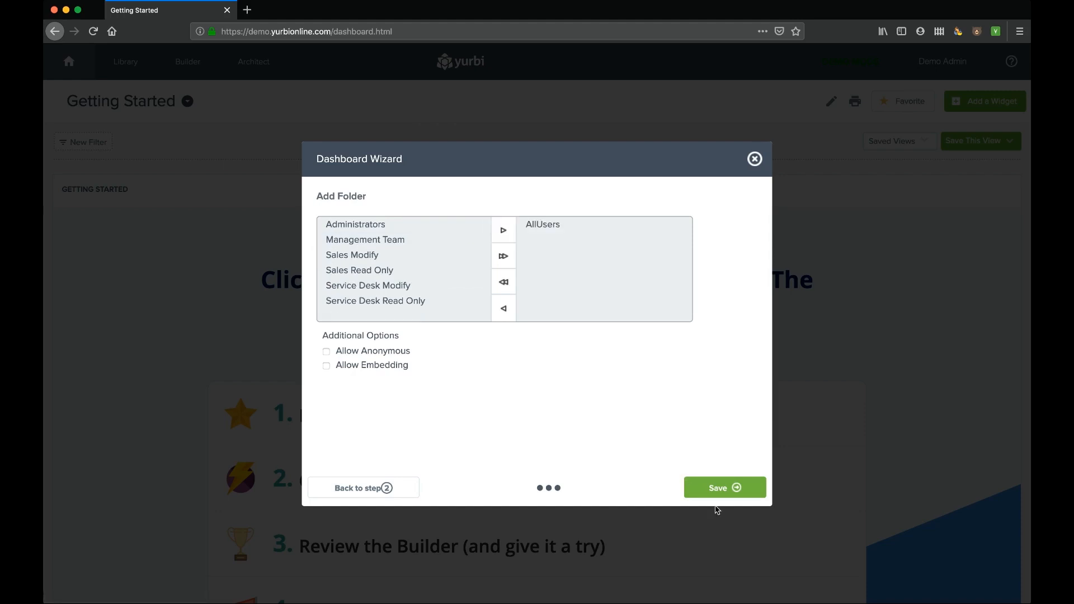
click(725, 487)
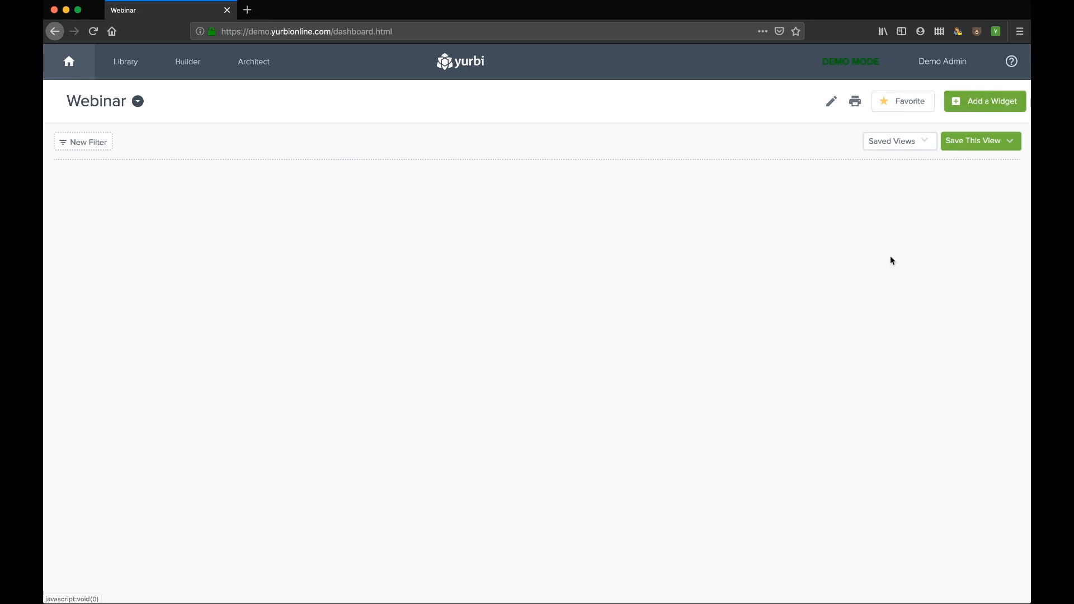
- Add a report widget named All Fields using All Fields Report from the public Webinar folder, and narrow it on the dashboard
click(972, 105)
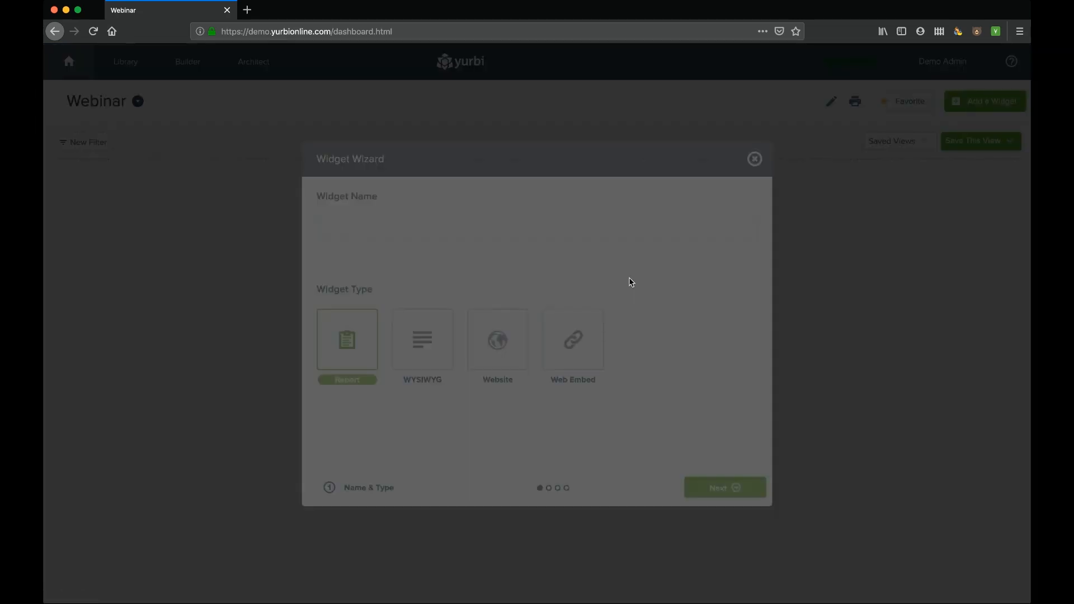
click(442, 236)
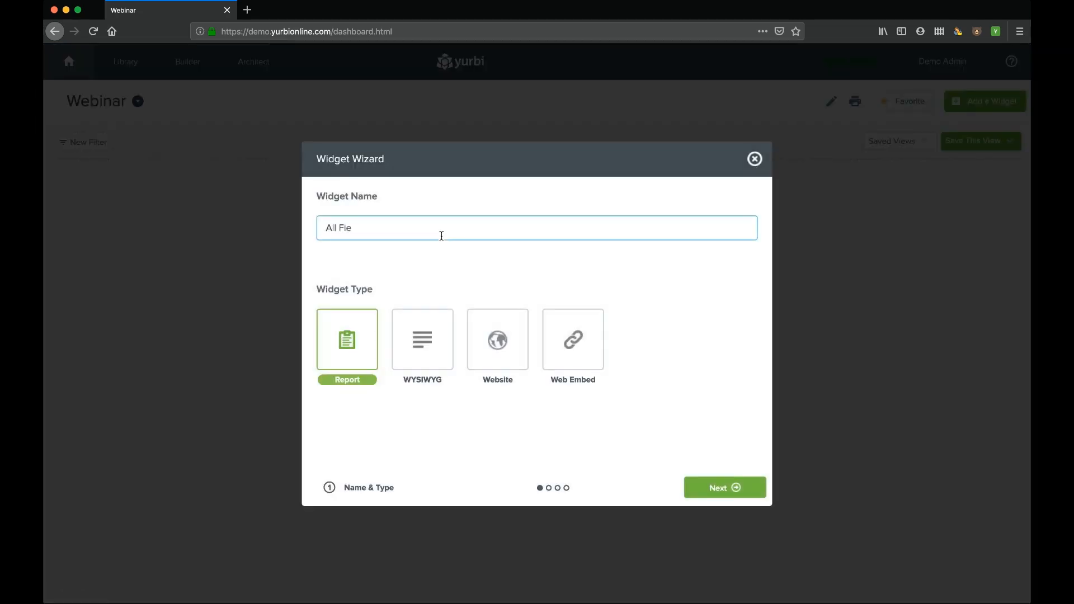
click(722, 488)
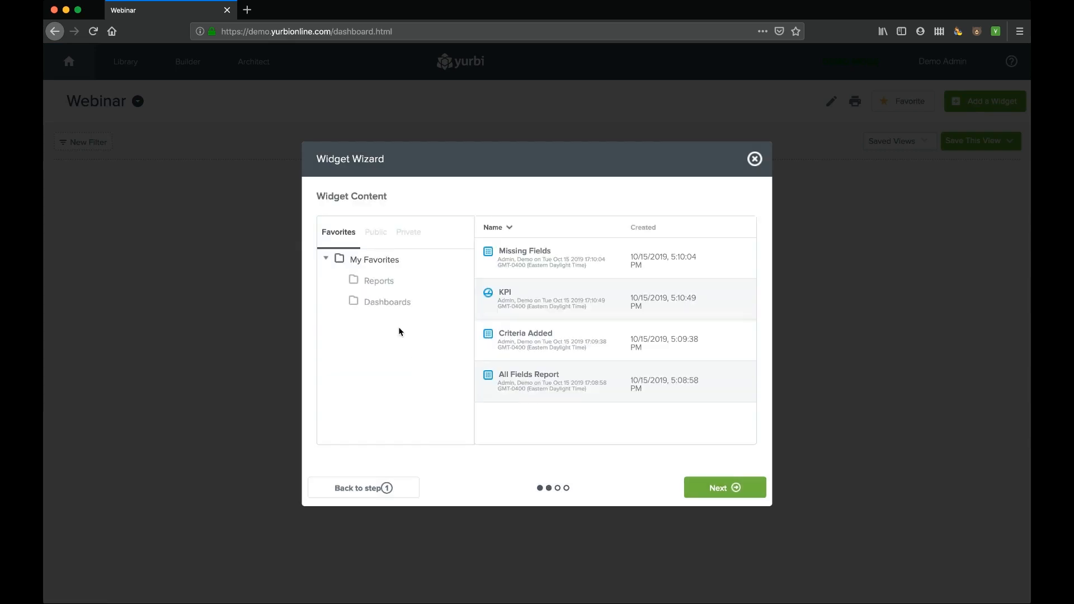
click(390, 235)
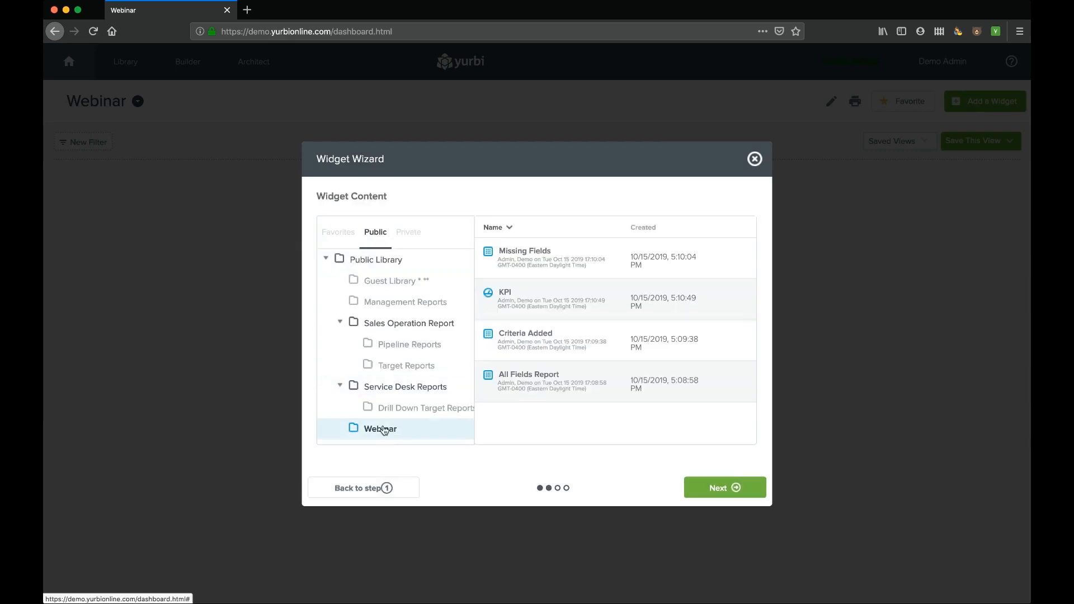
click(559, 385)
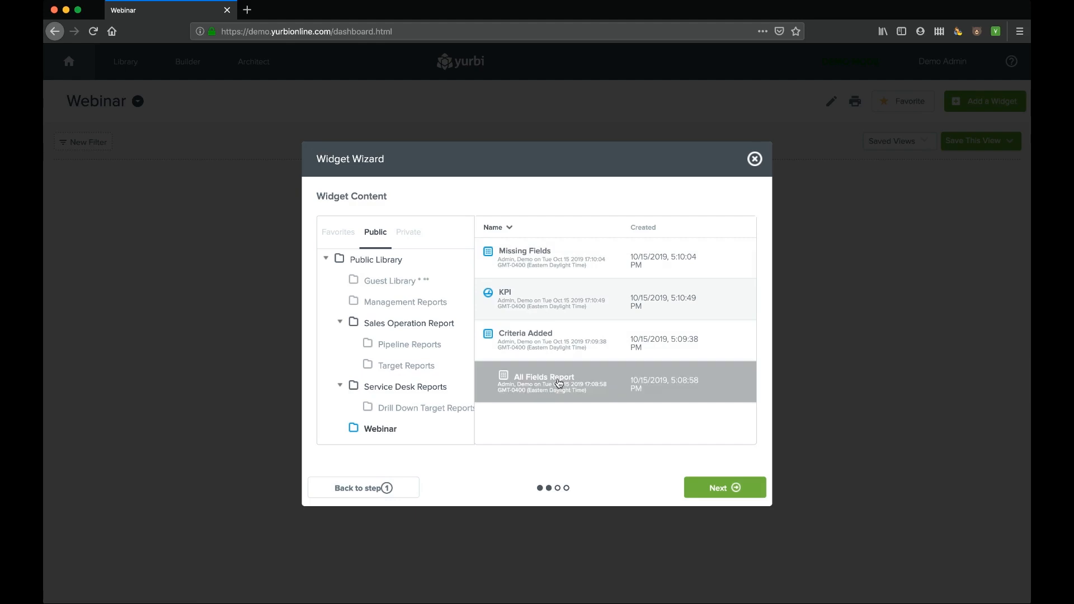
click(725, 486)
click(737, 487)
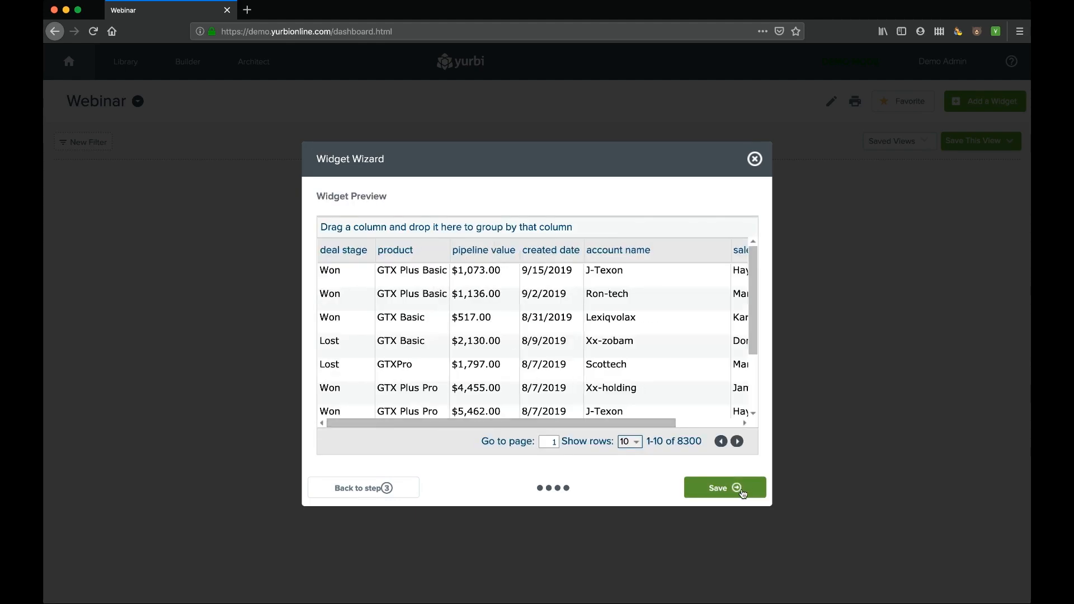
click(740, 491)
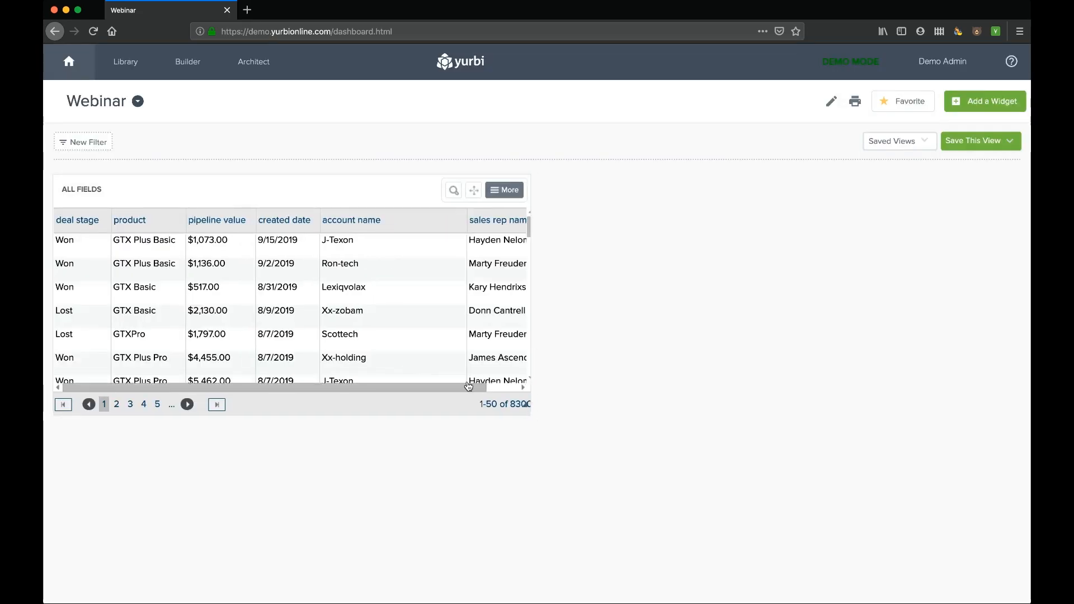
drag(469, 386, 428, 382)
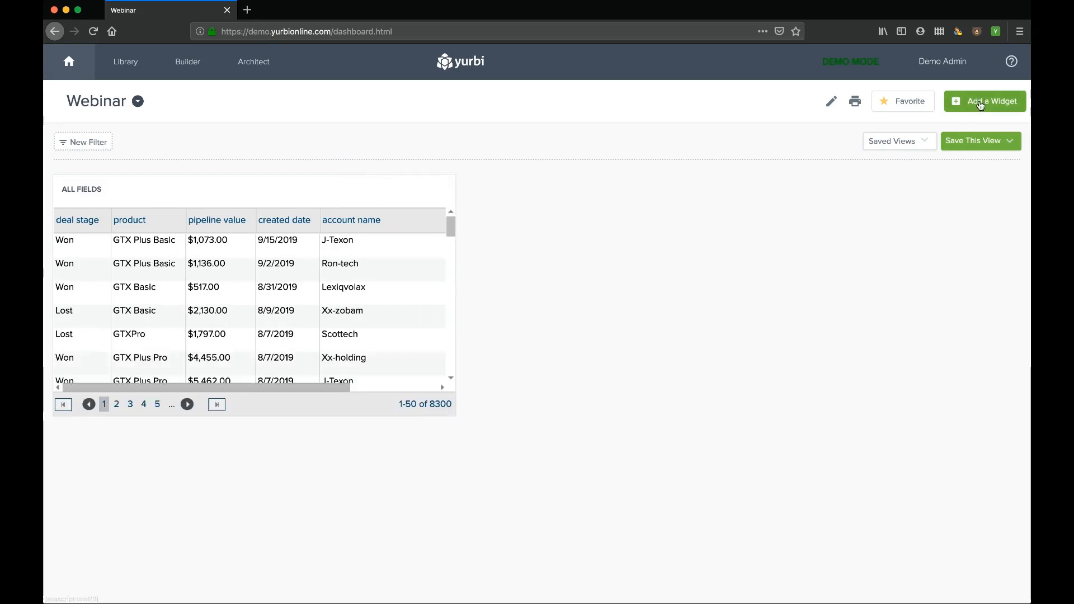
- Add a report widget named KPI using the KPI report from the public Webinar folder
click(981, 105)
click(405, 223)
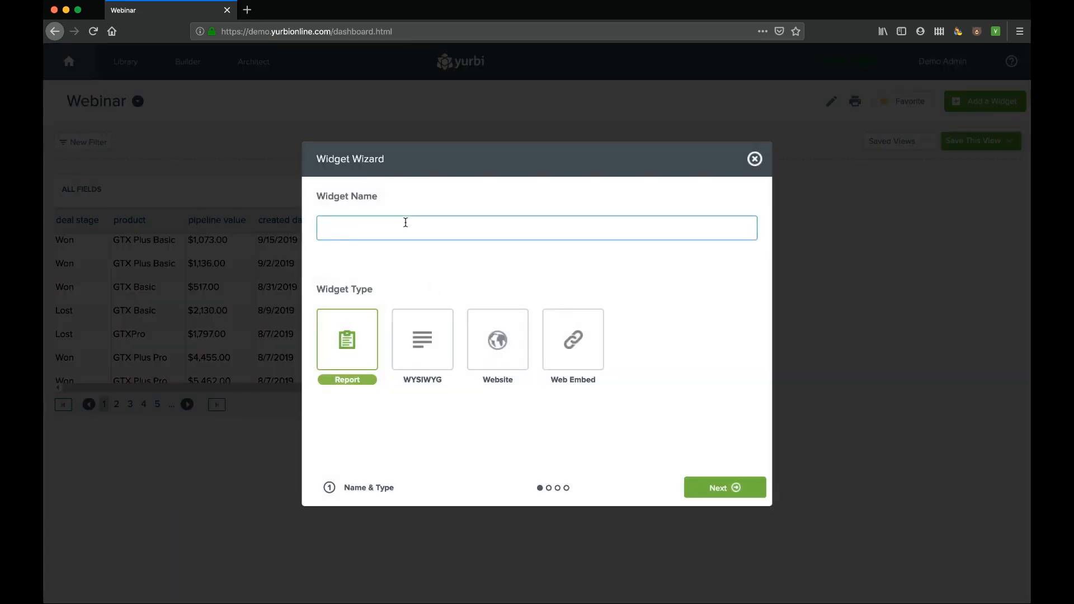
click(725, 488)
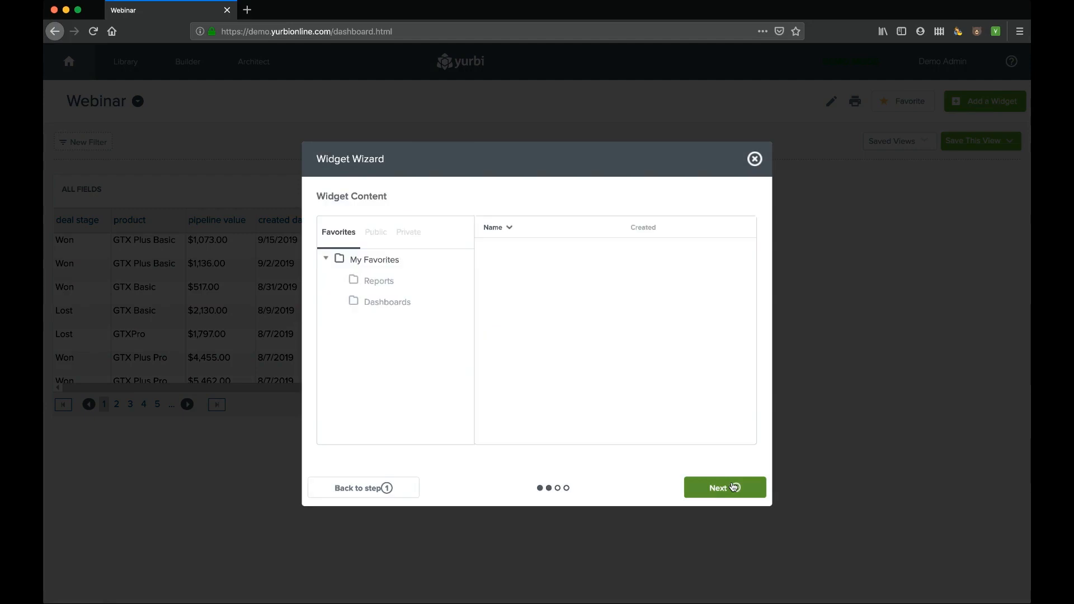
click(376, 232)
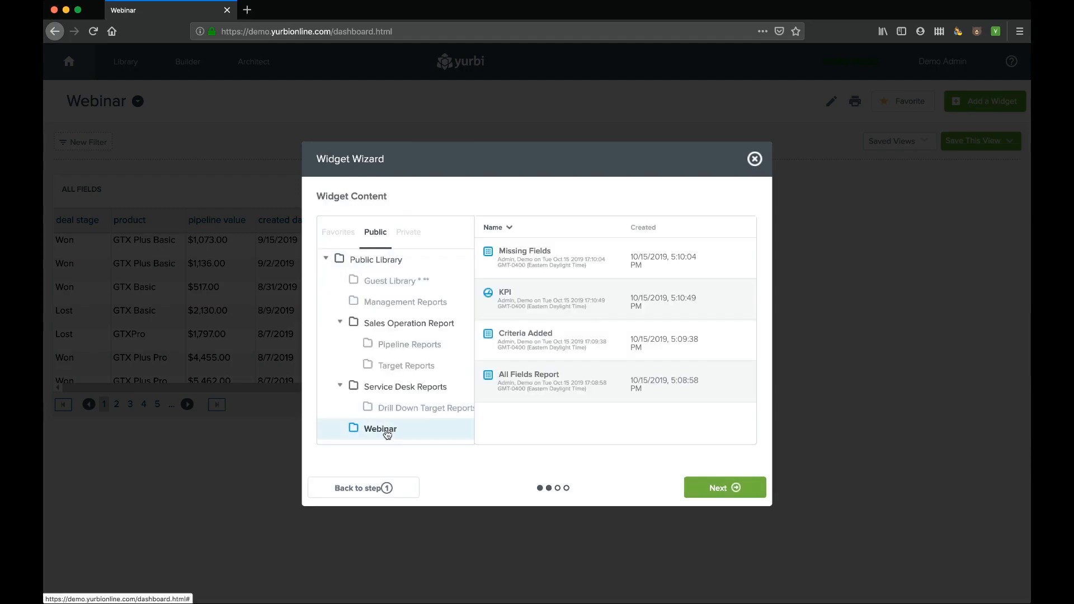
click(515, 307)
click(723, 488)
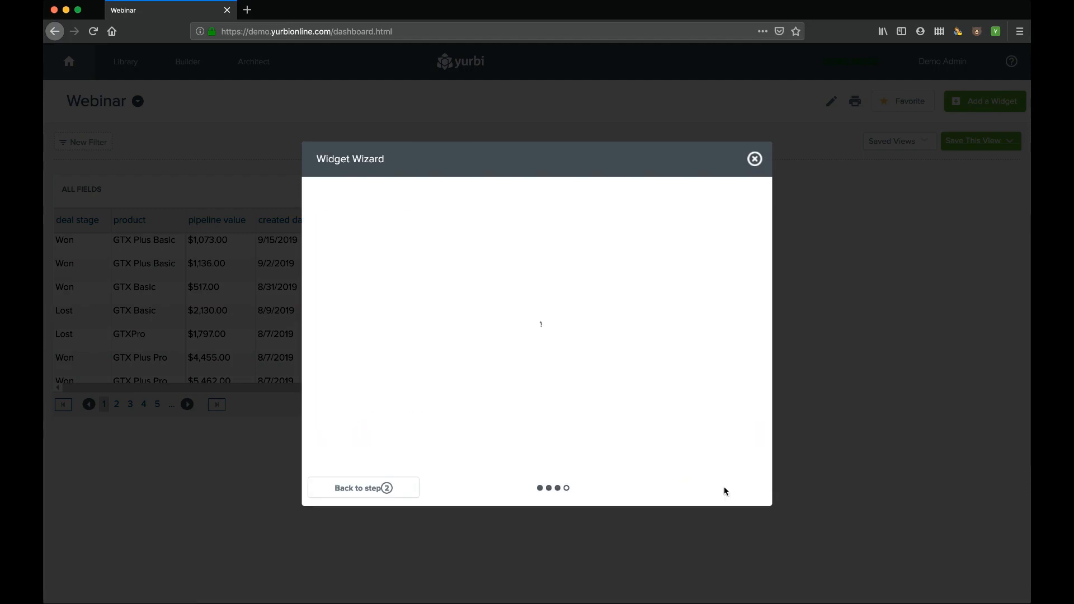
click(725, 489)
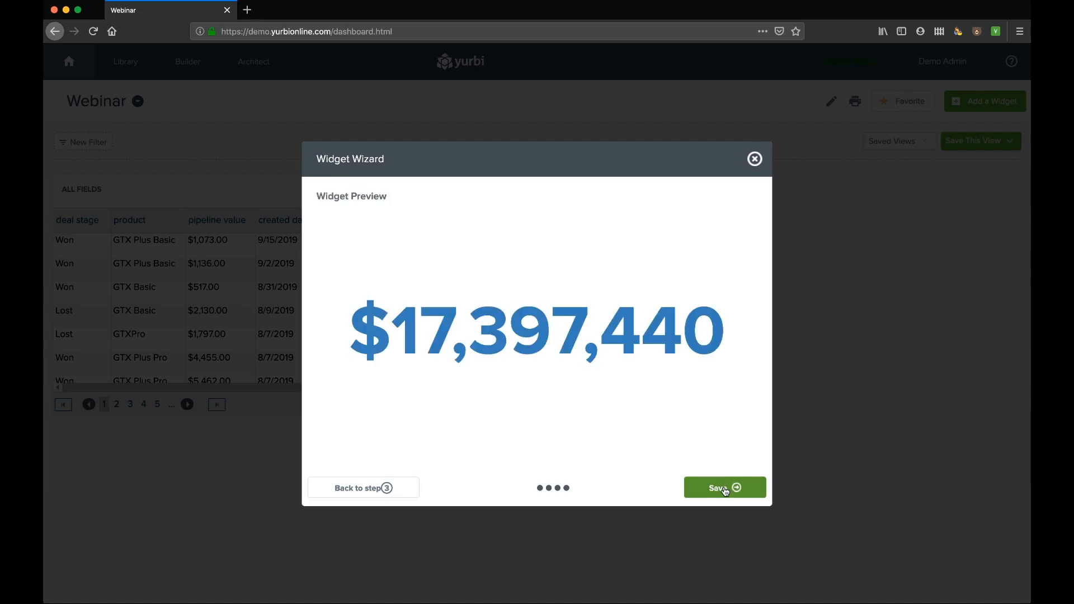
click(726, 488)
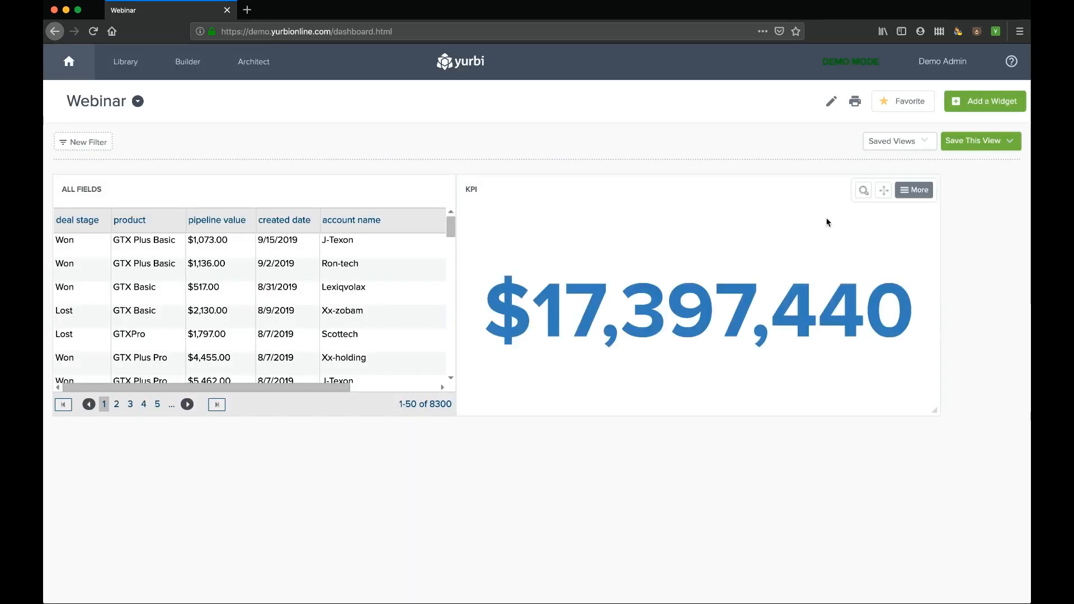
- Add a report widget named Criteria Added using the Criteria Added report from the Webinar folder
click(964, 102)
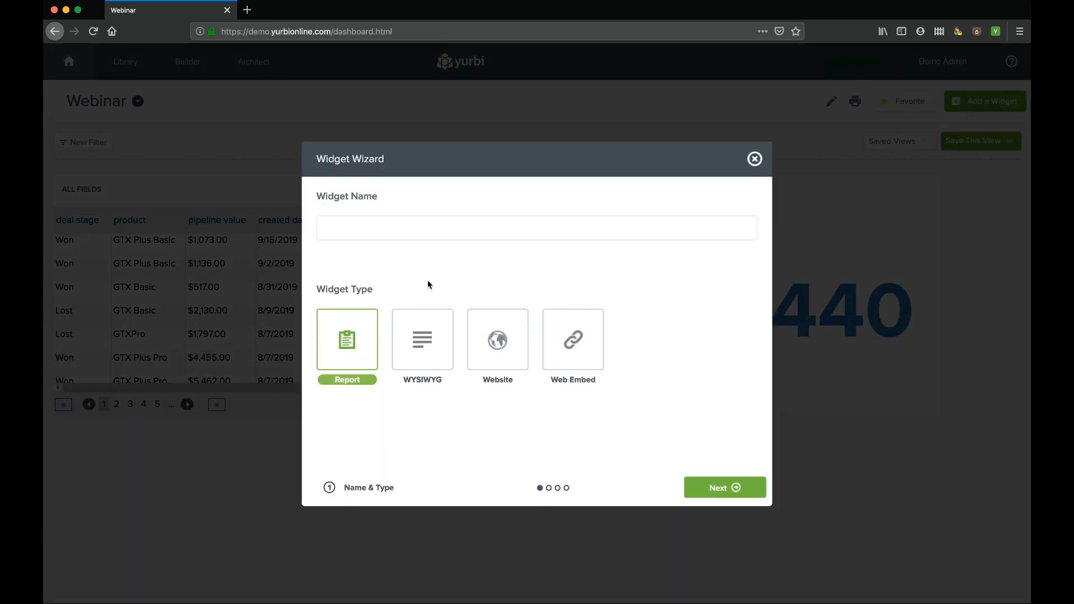
text(Criteria Added)
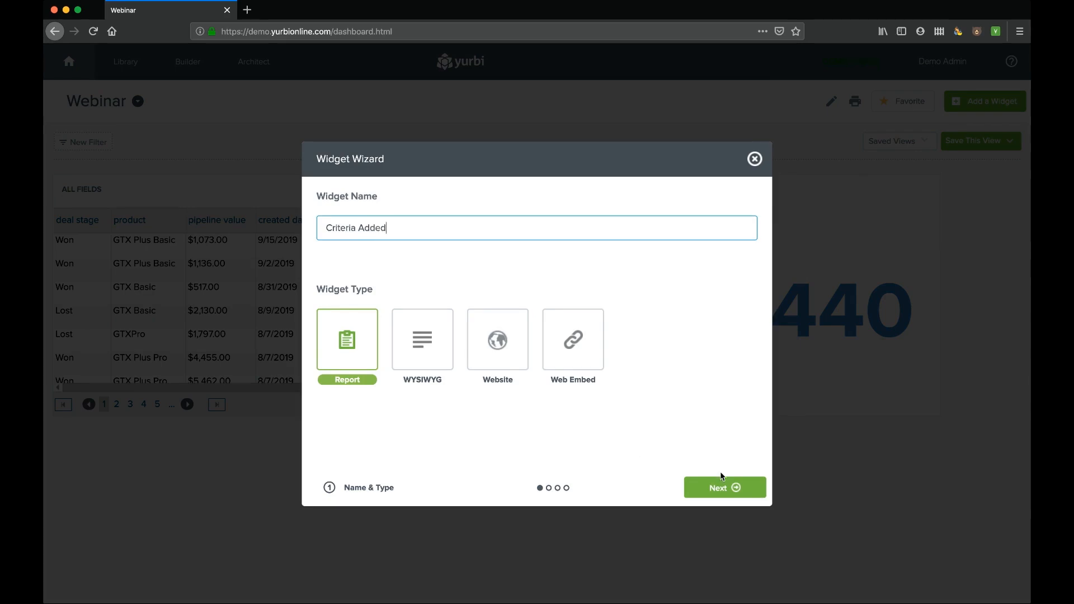
click(722, 478)
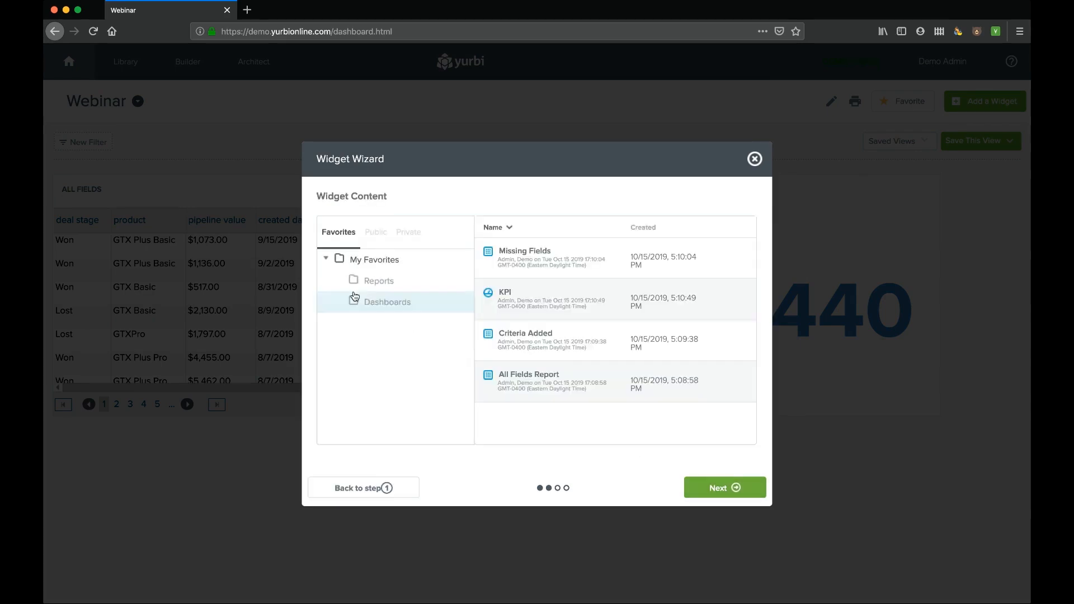
click(527, 343)
click(721, 484)
click(723, 486)
click(723, 486)
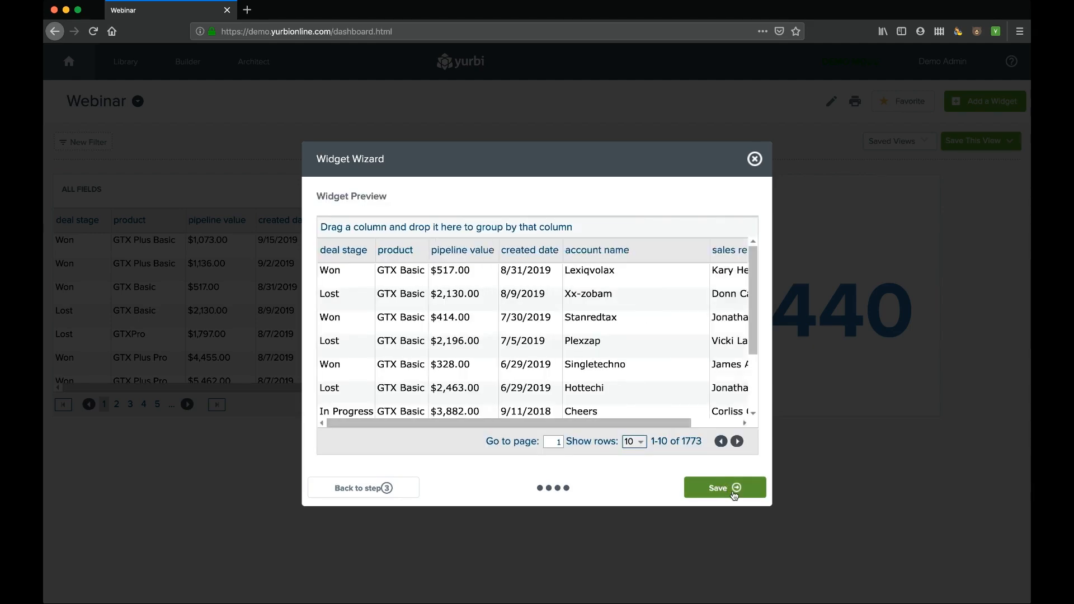
- Add a report widget named Missing Fields using the Missing Fields report from the public Webinar folder
scroll(733, 491, down, 2)
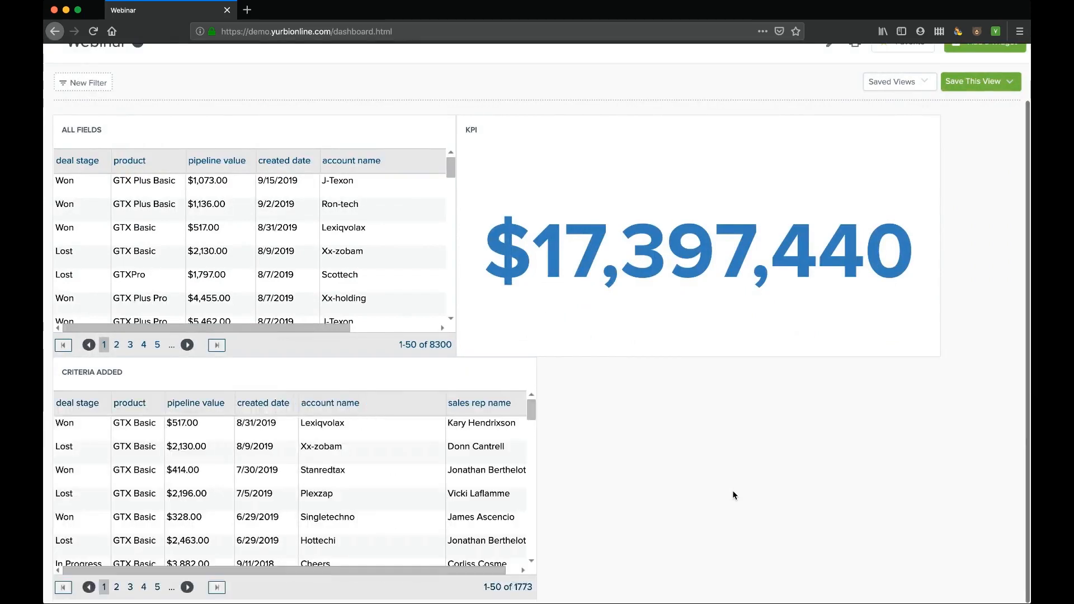
scroll(733, 490, up, 2)
click(980, 106)
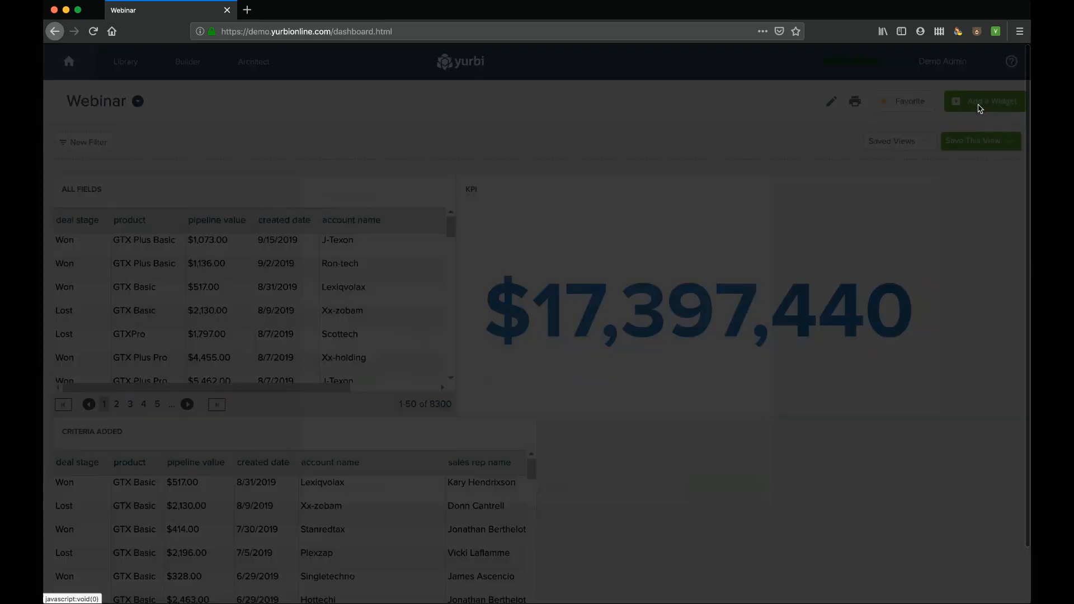
text(Missing Fields)
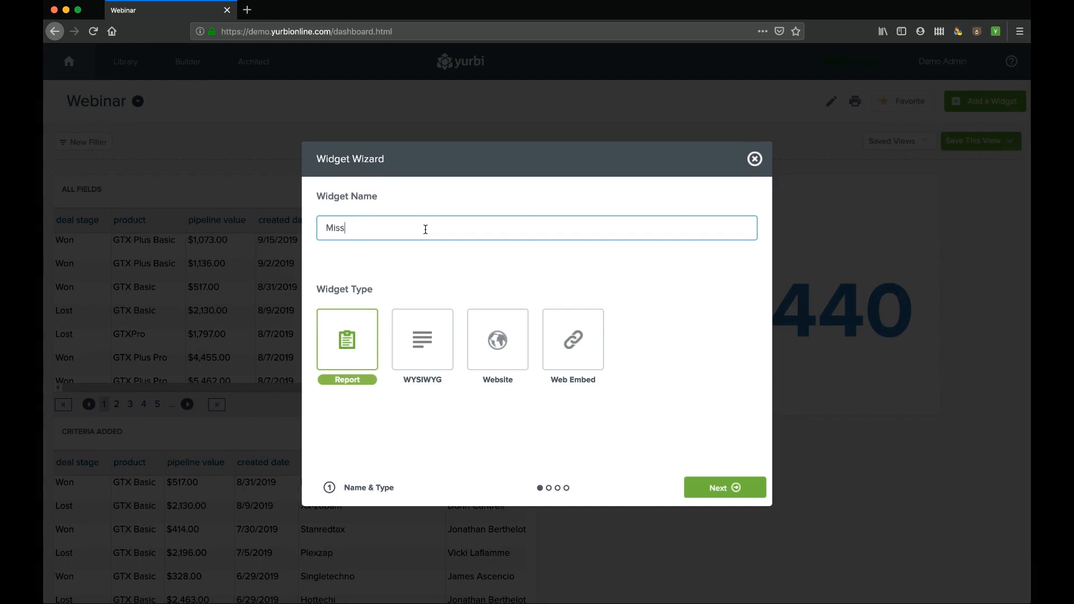
click(697, 490)
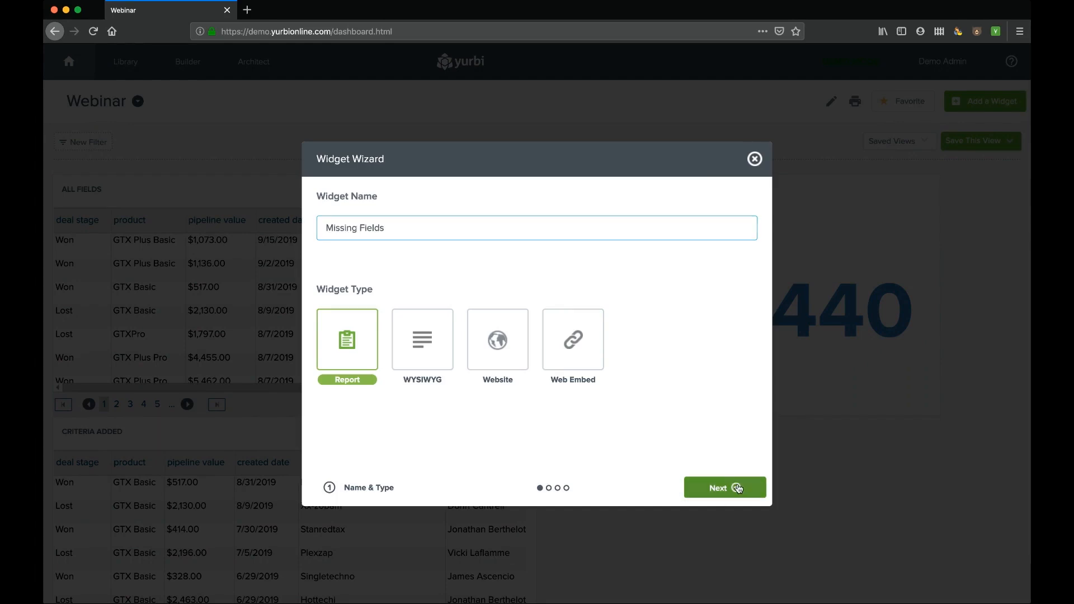
click(380, 237)
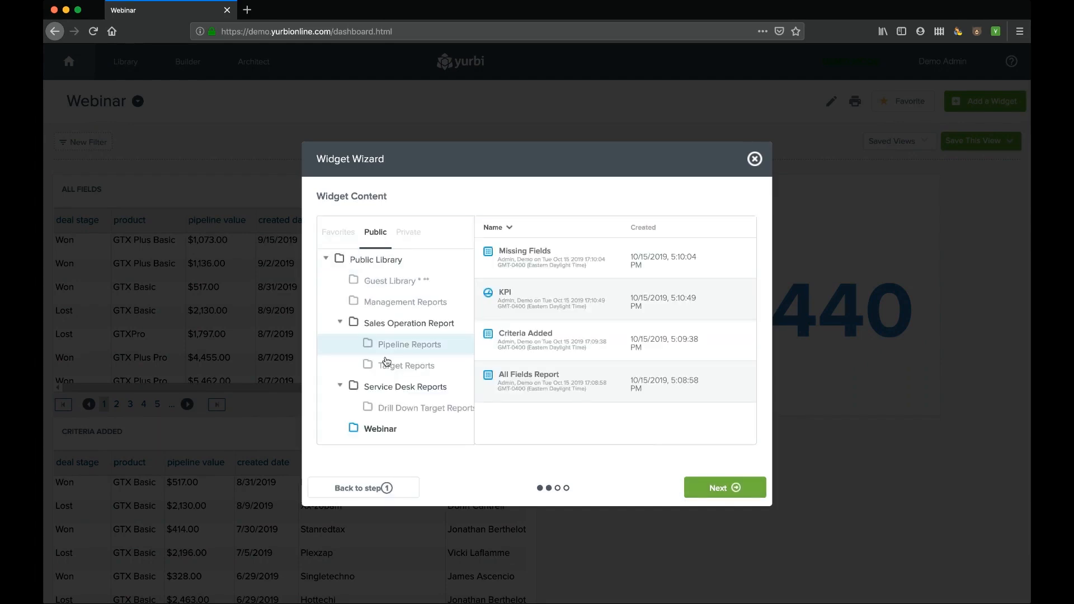
click(533, 257)
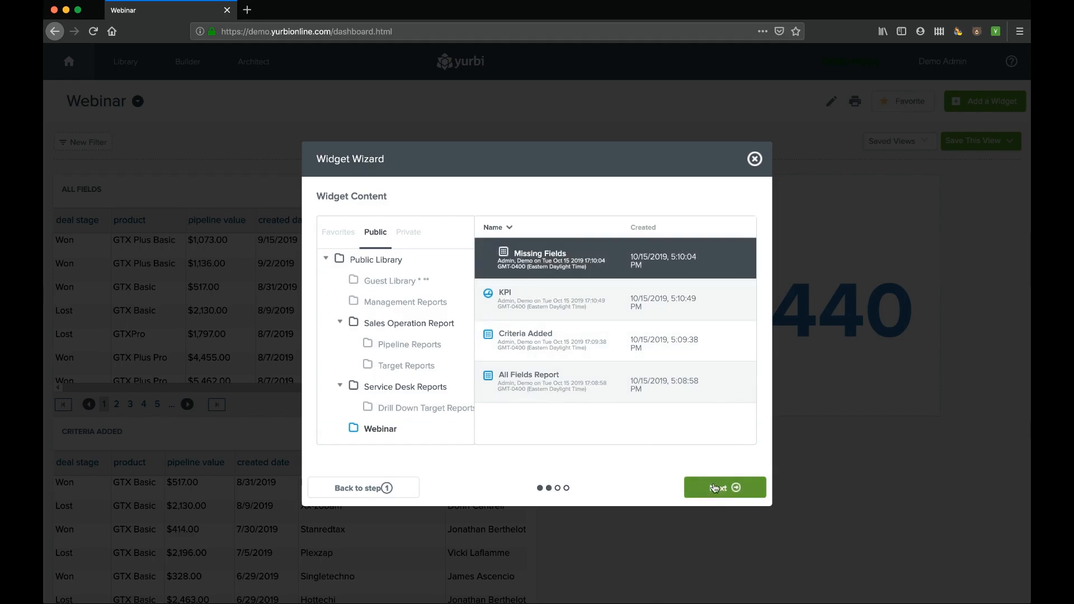
click(721, 487)
click(737, 487)
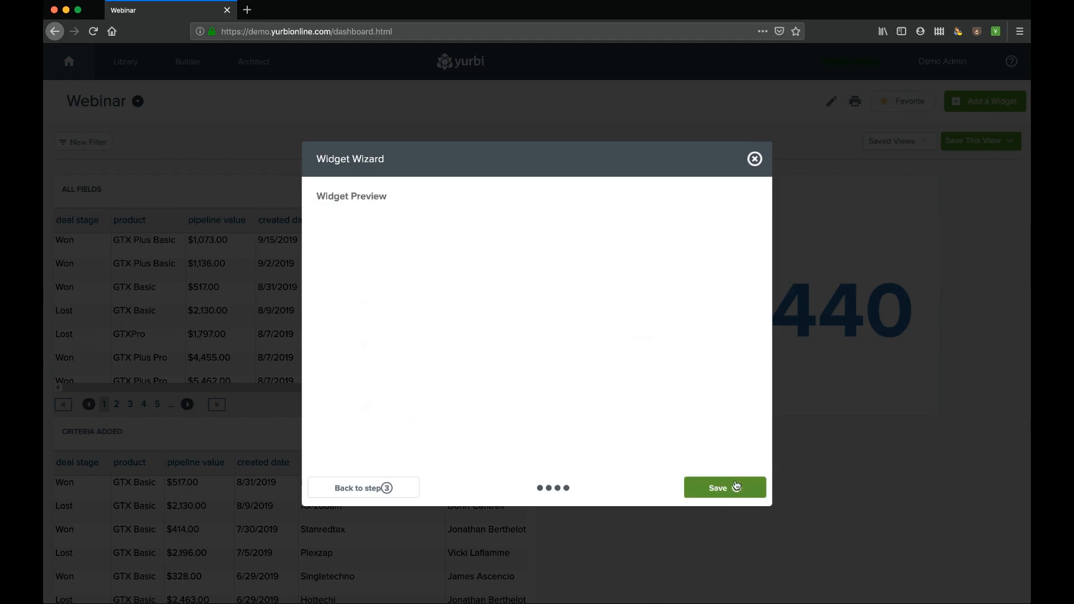
click(738, 489)
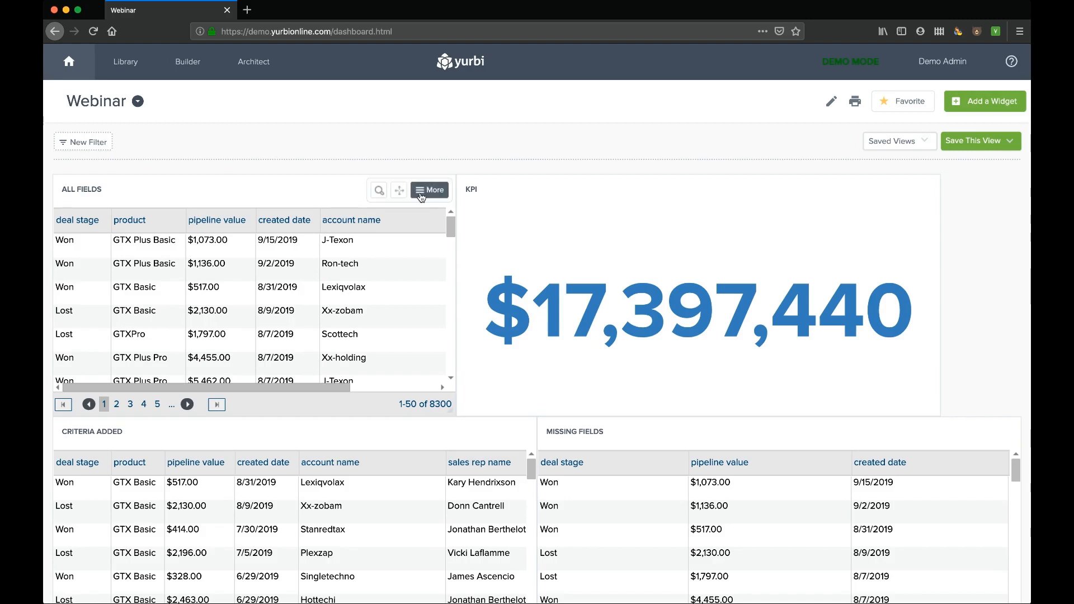
- Review the actions available for the All Fields widget on the dashboard
click(422, 193)
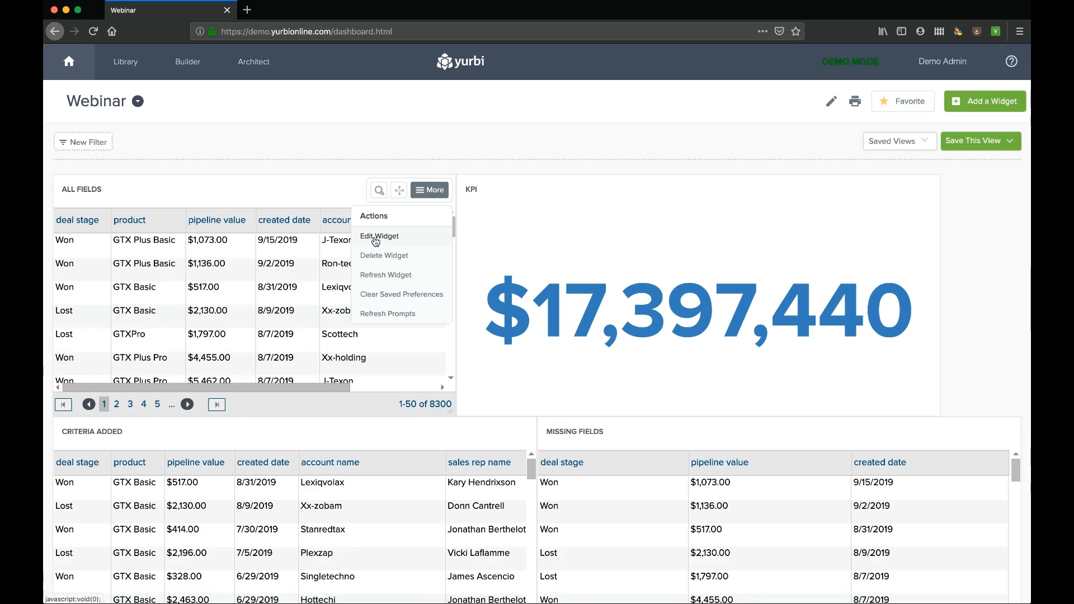
click(417, 193)
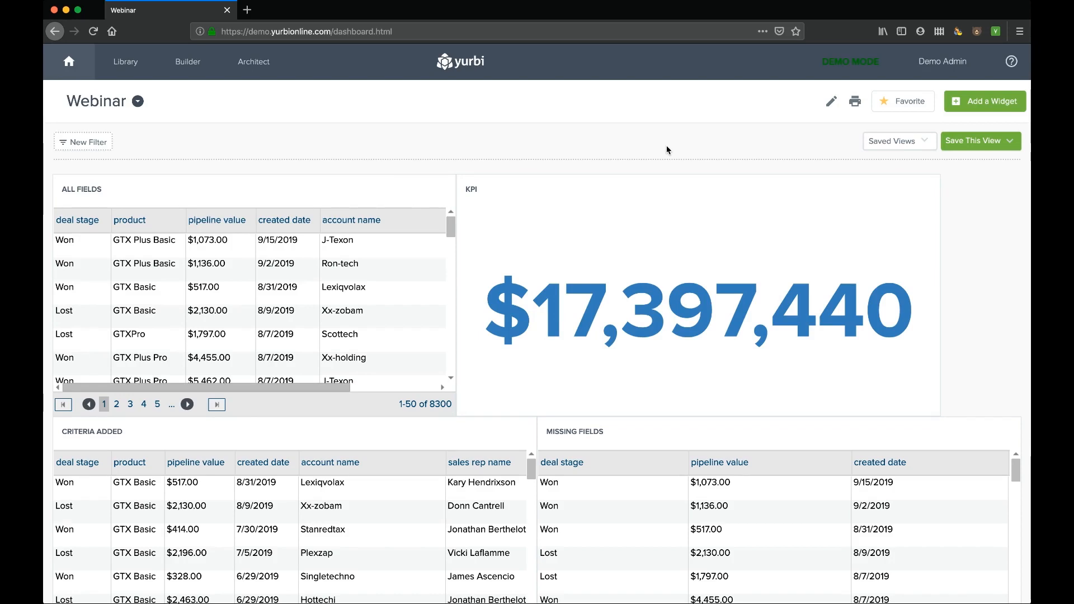
mouse_move(442, 214)
mouse_move(435, 193)
- Start a new dashboard filter and examine which text fields the All Fields, KPI, Criteria Added and Missing Fields reports offer
click(63, 144)
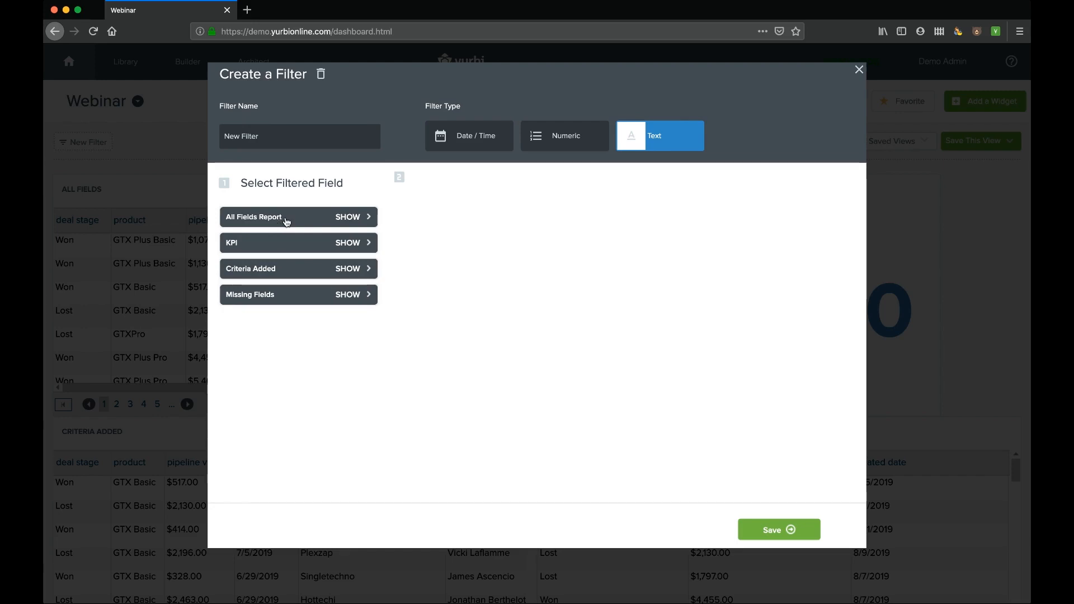
click(341, 218)
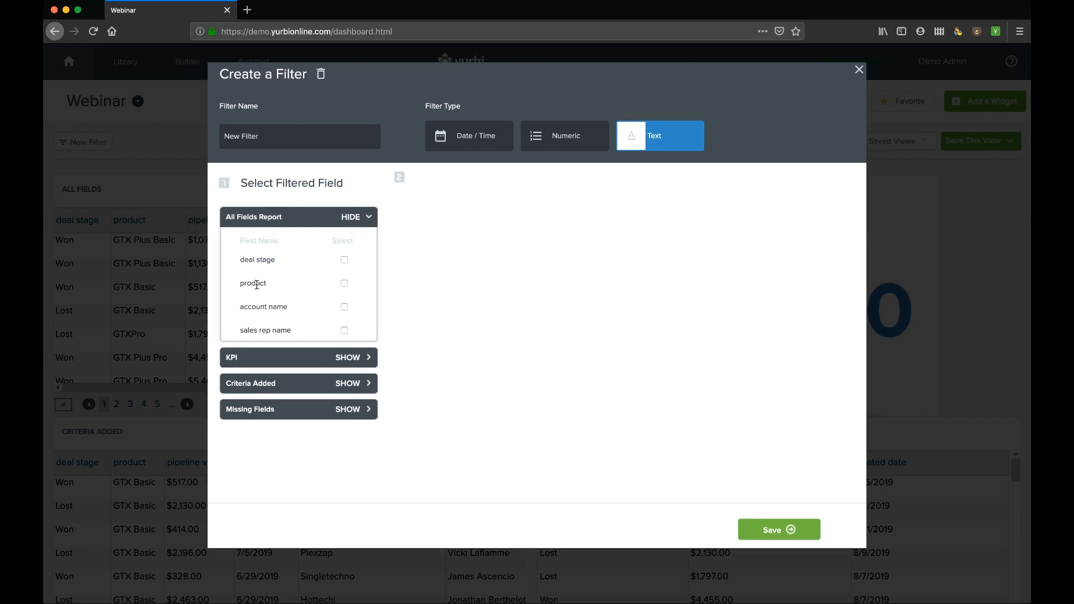
click(361, 217)
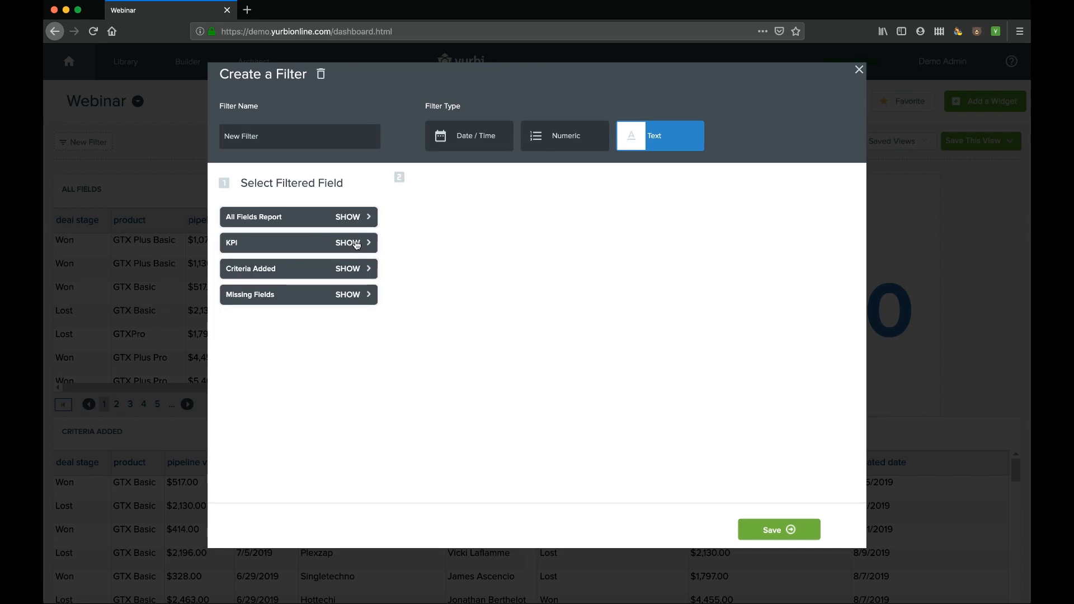
click(356, 244)
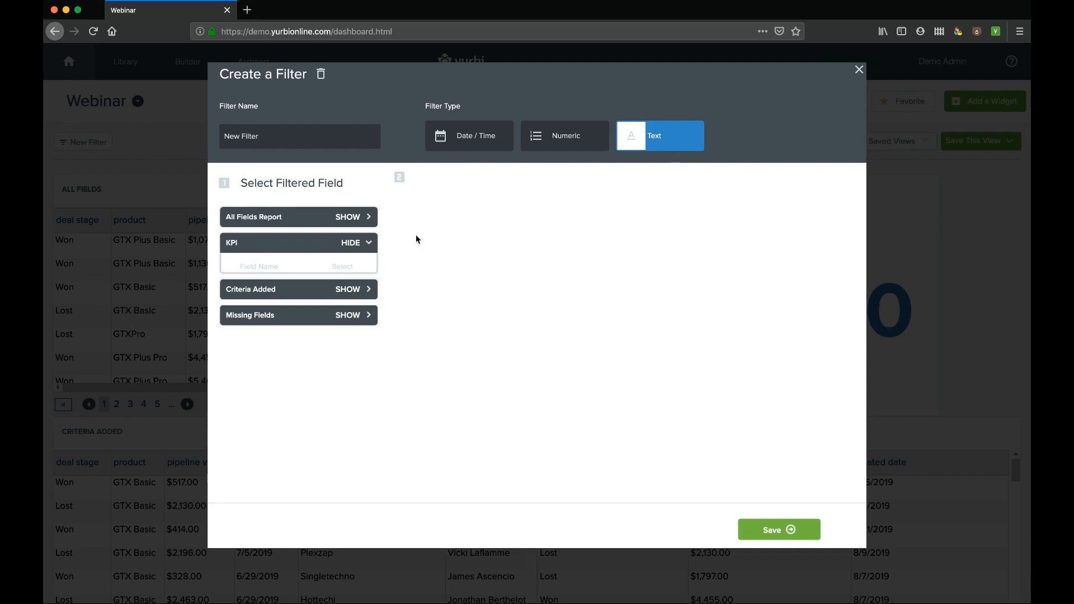
click(359, 243)
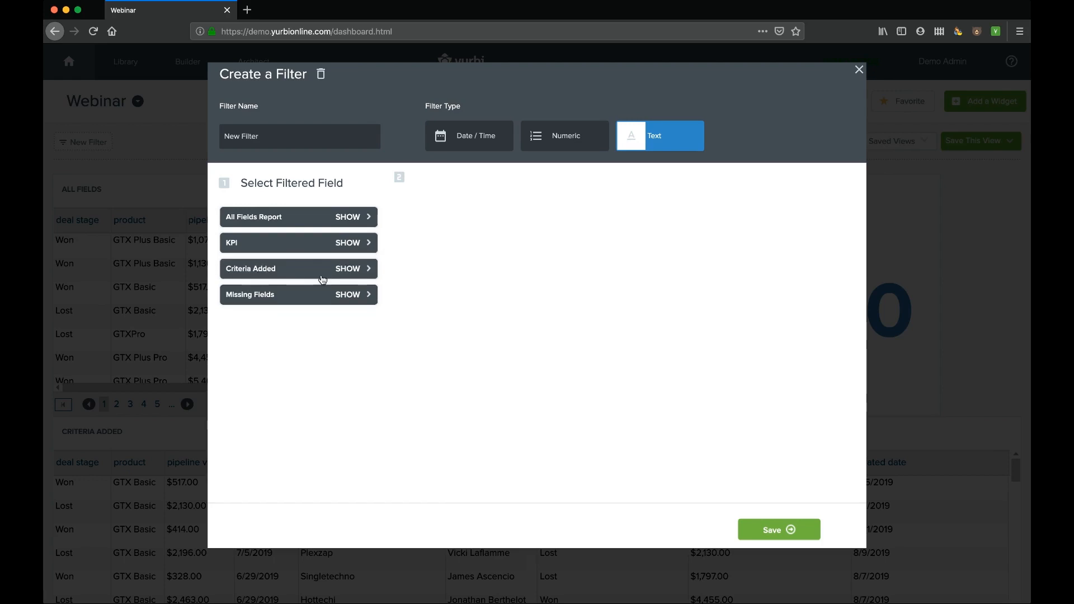
click(353, 271)
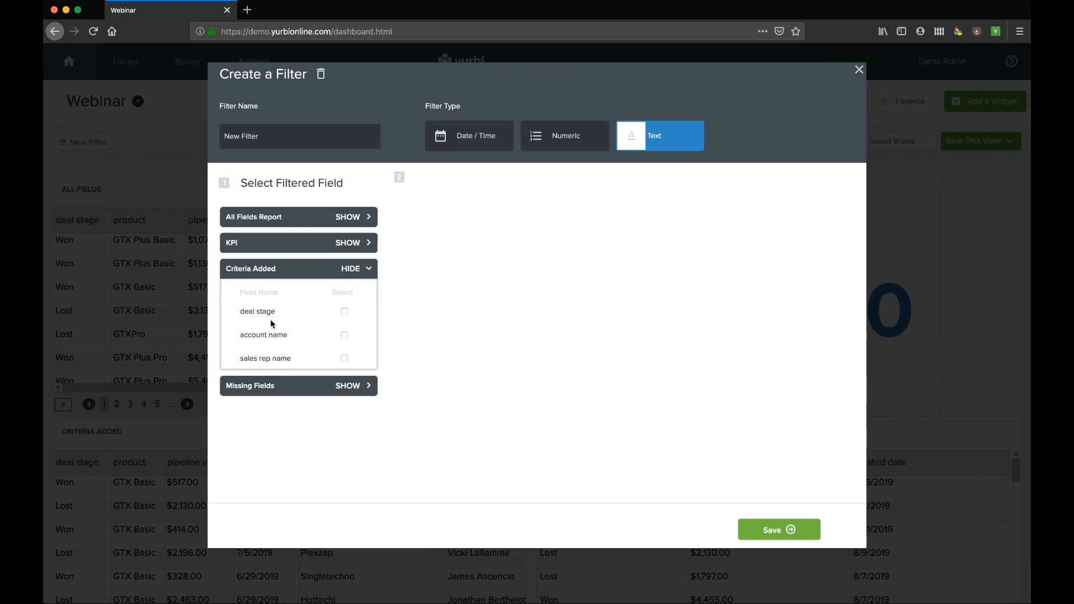
click(352, 271)
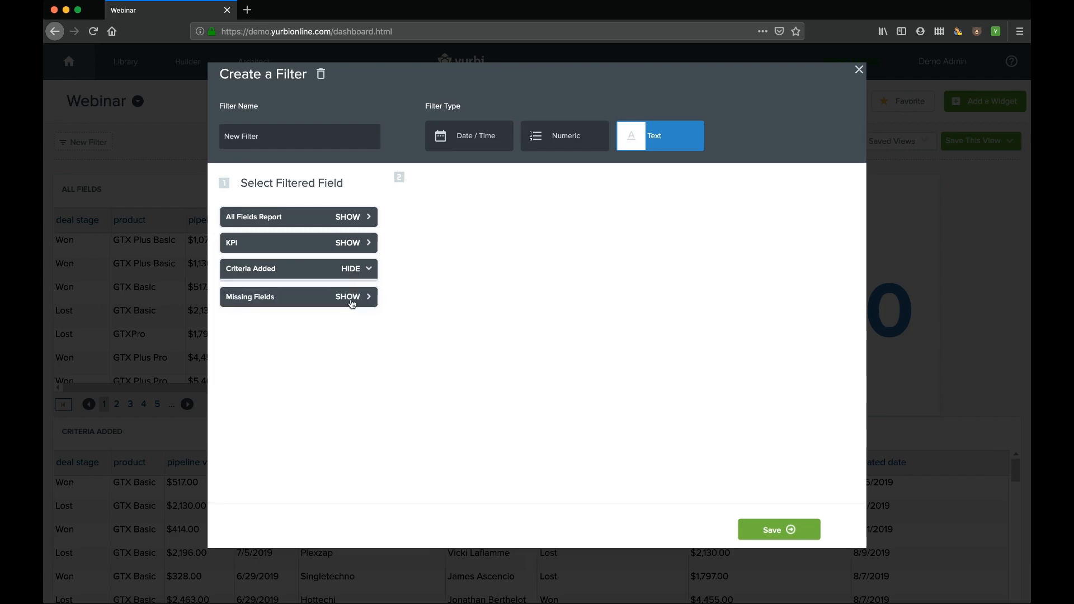
click(353, 300)
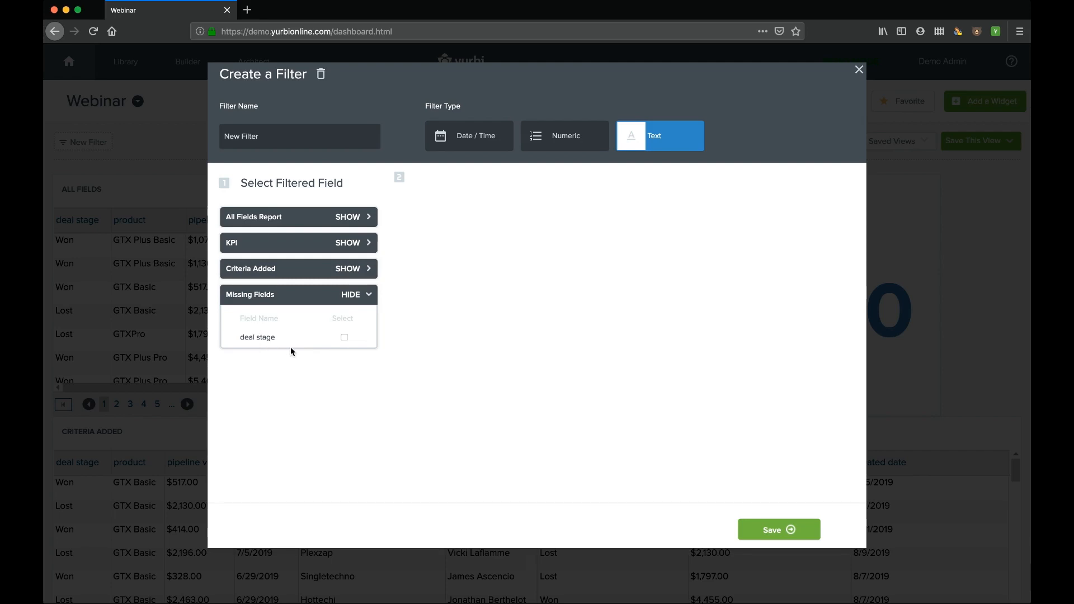
click(353, 297)
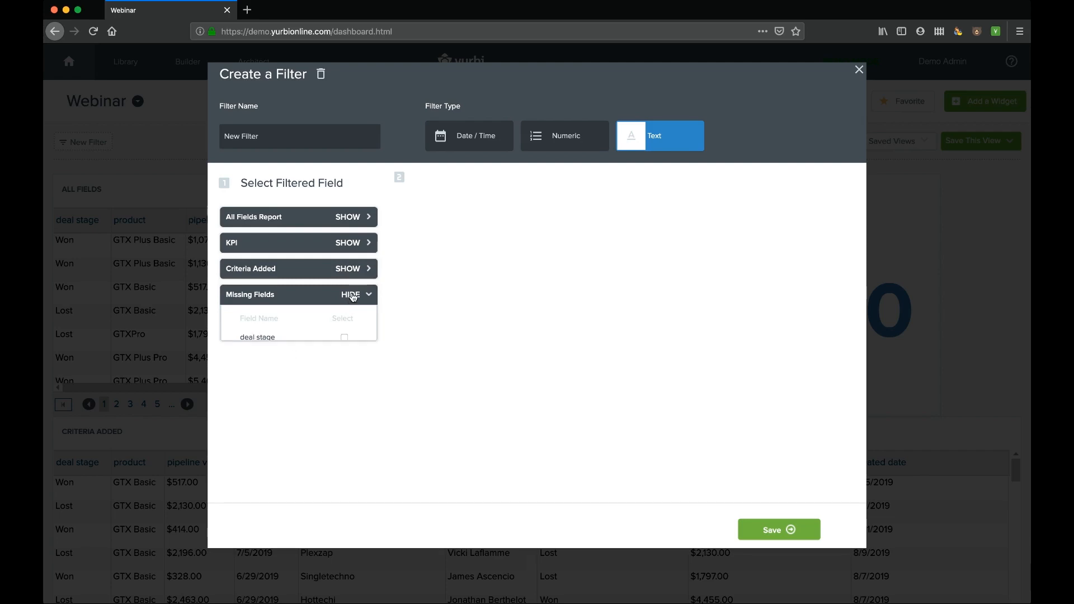
- Switch the filter type to Numeric and examine which numeric fields each of the four reports offers
click(548, 140)
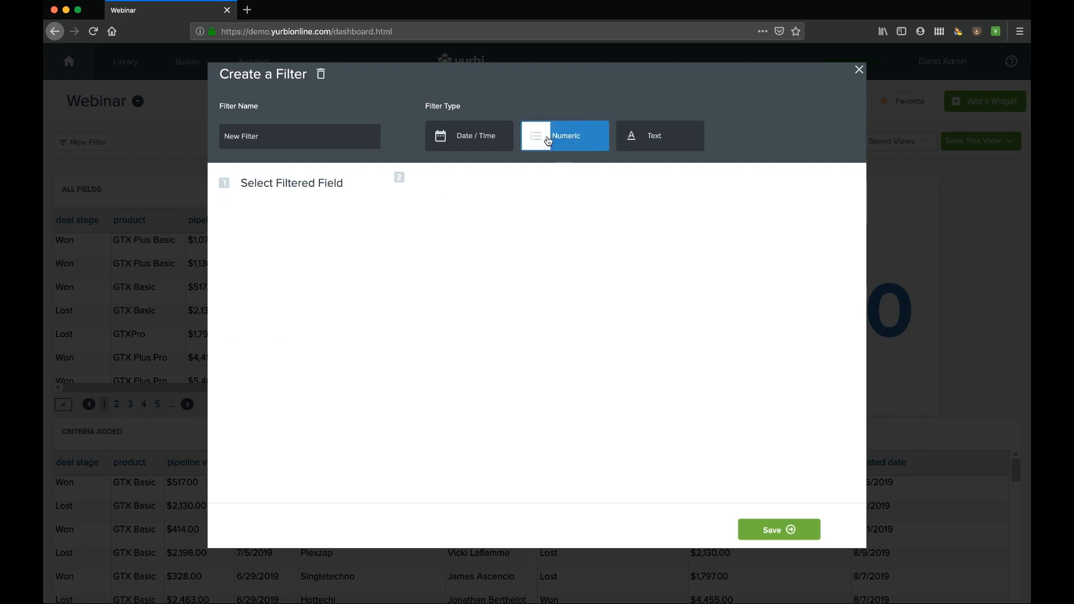
click(359, 218)
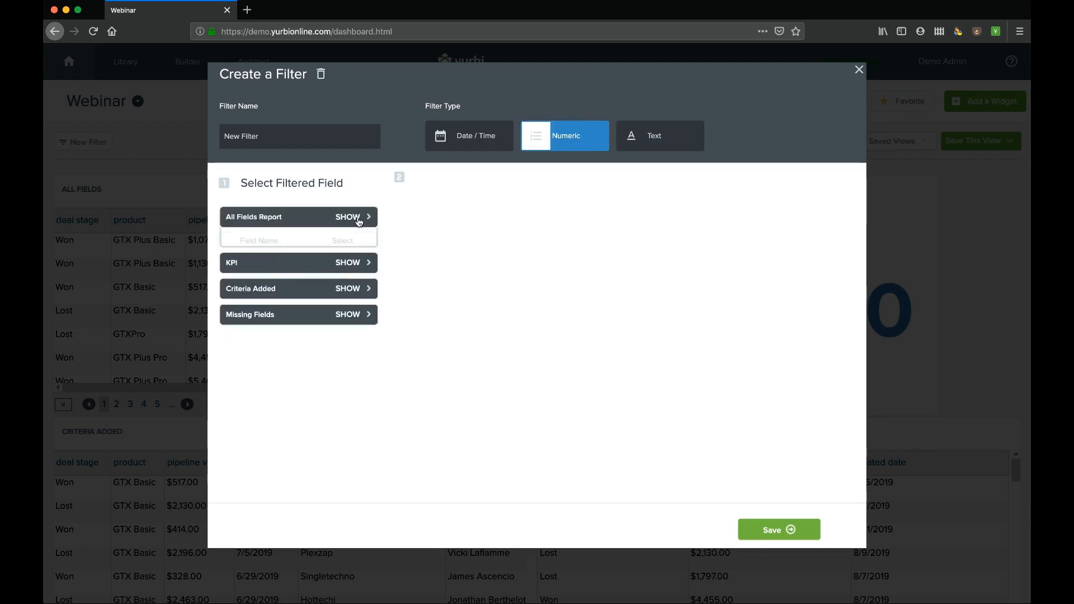
click(358, 219)
click(351, 243)
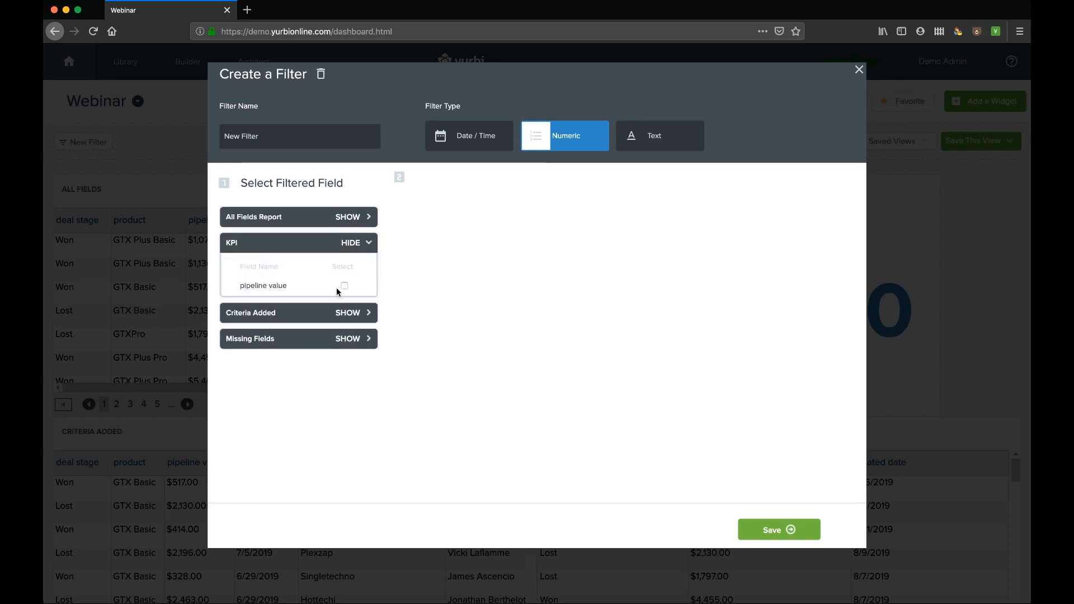
click(356, 314)
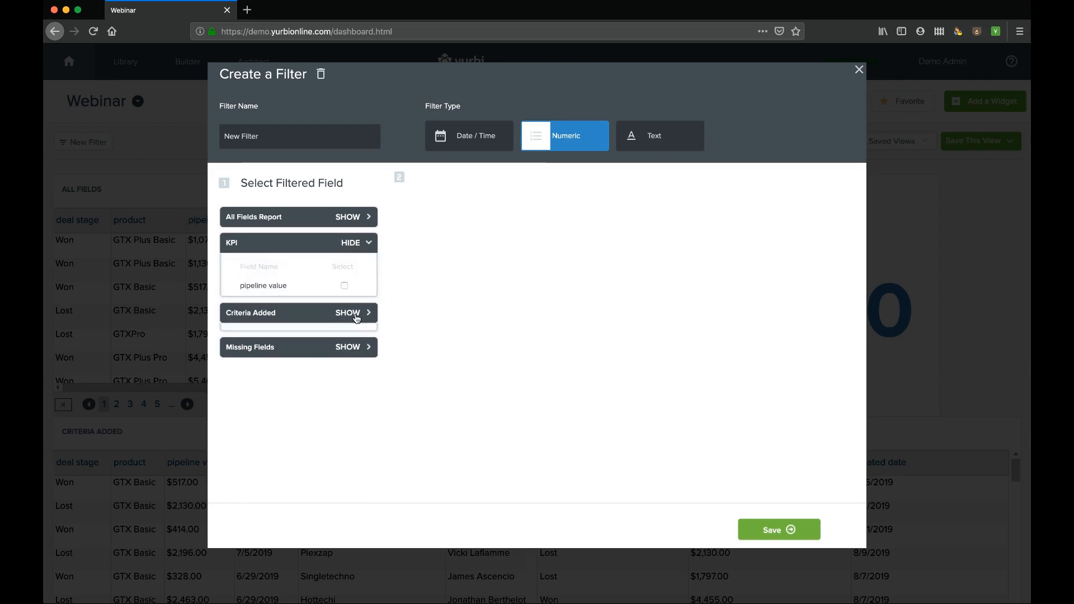
click(350, 359)
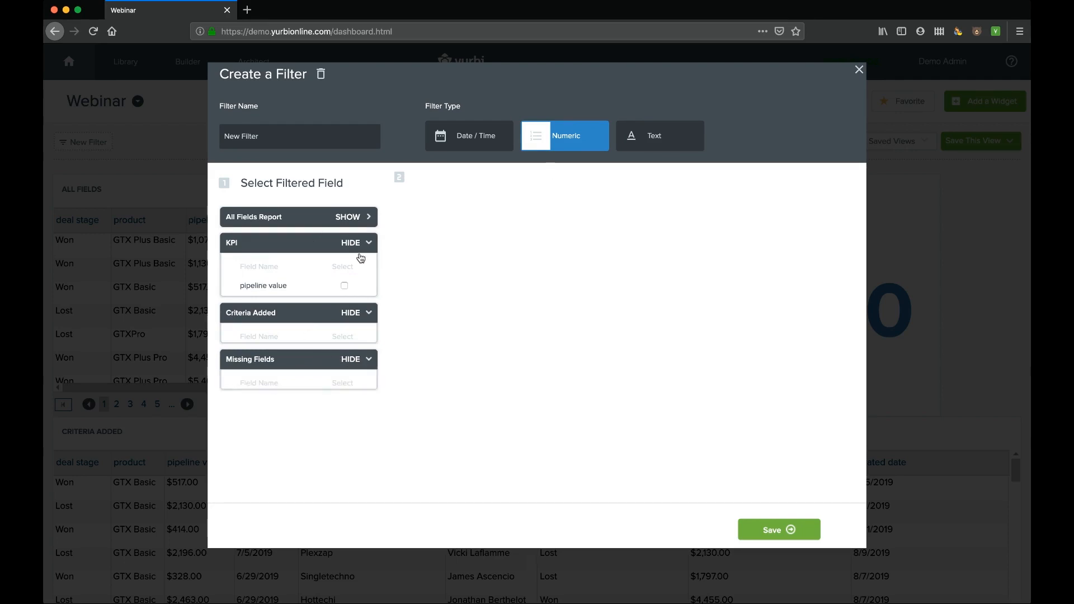
- Set the filter type to Date / Time and show the available date fields for all four reports
click(459, 143)
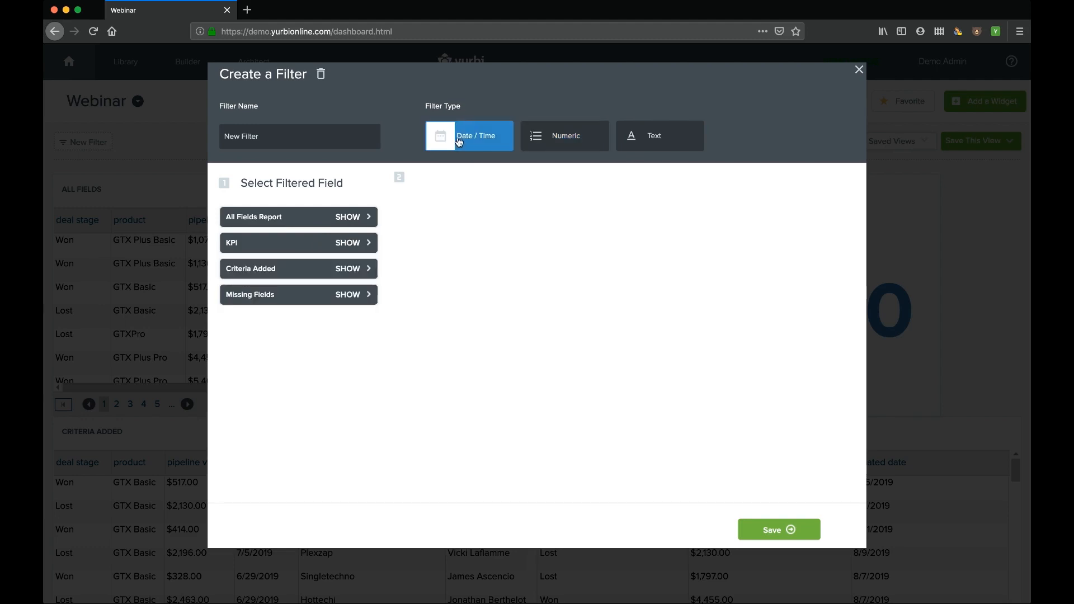
click(356, 217)
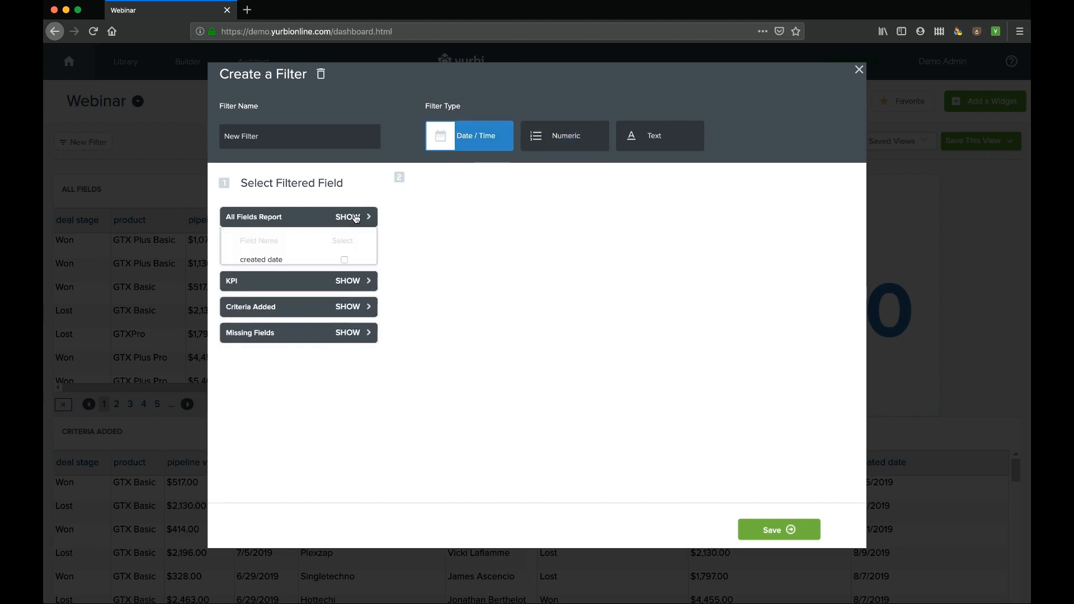
click(347, 288)
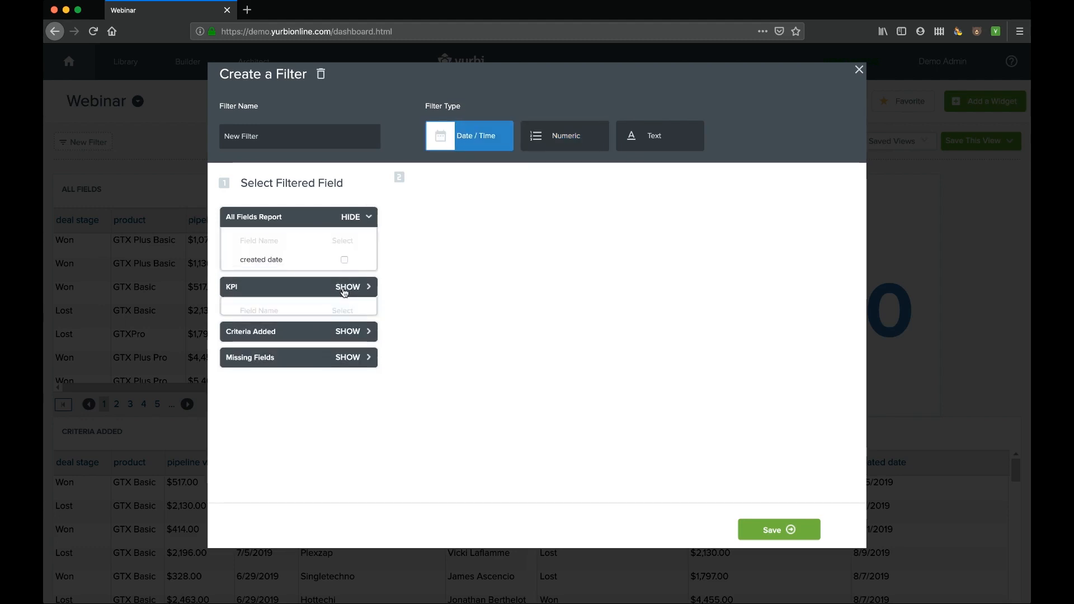
click(347, 335)
click(358, 409)
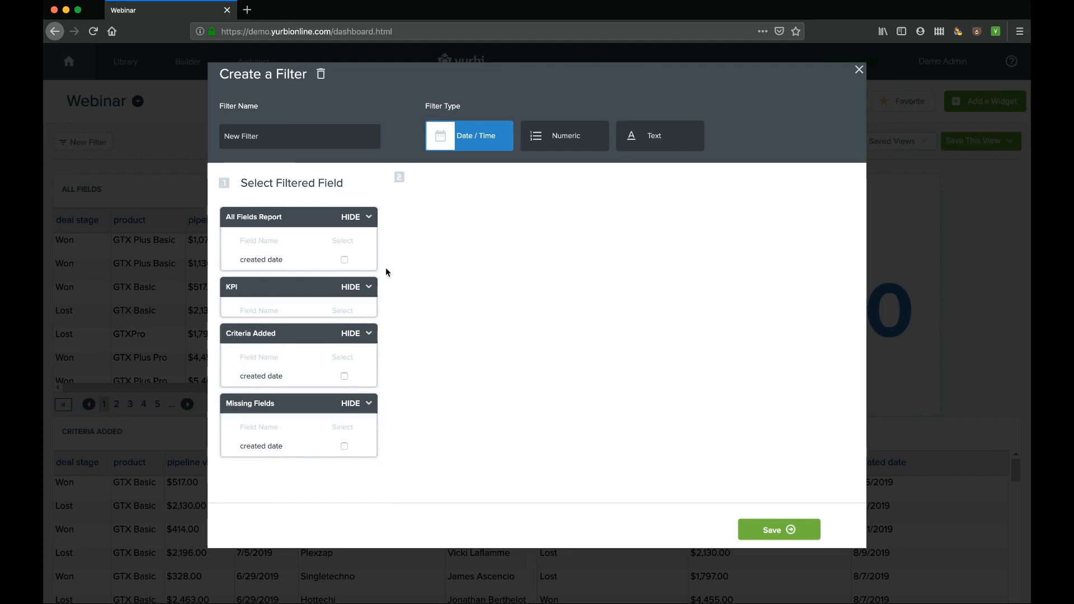
- Name the filter Date and select the created date field in the All Fields, Criteria Added and Missing Fields reports
triple_click(272, 140)
text(Date)
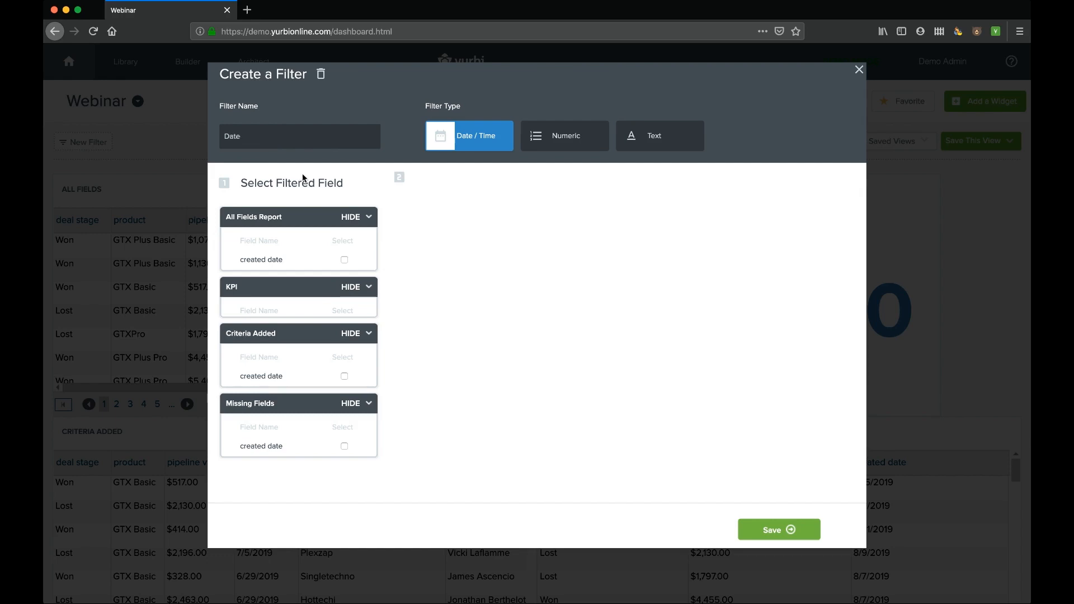
click(344, 261)
click(344, 376)
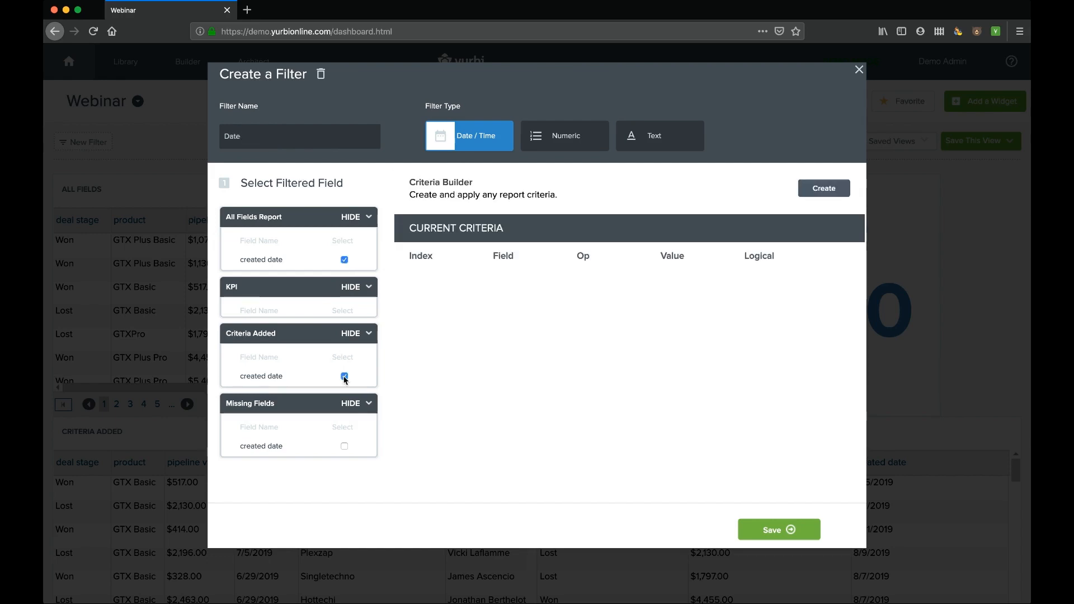
click(344, 446)
- Add a filter criterion where created date is equal to Year to date, and save the filter
click(821, 193)
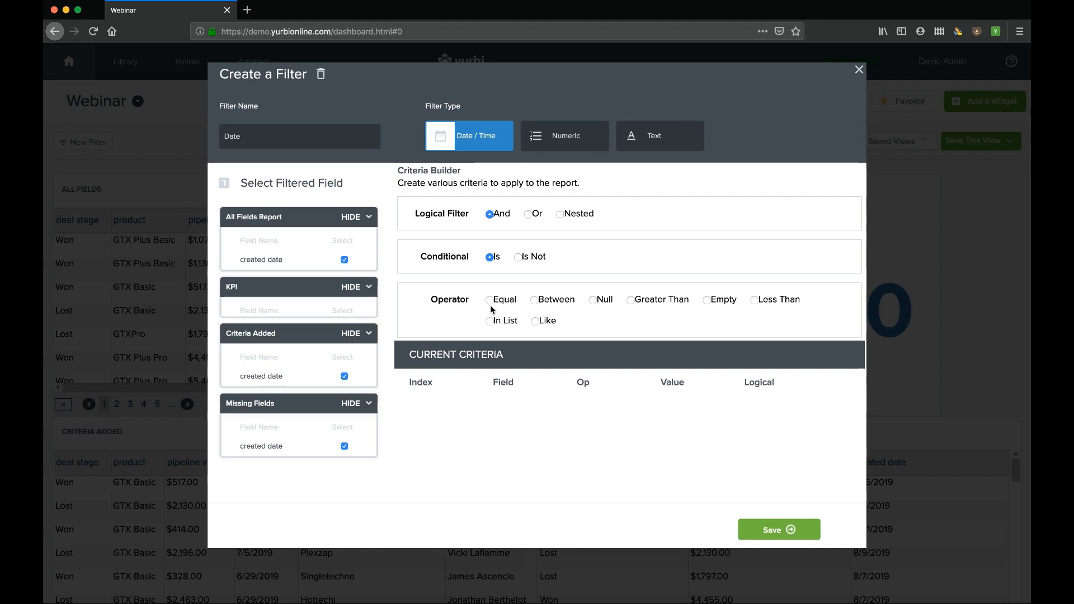
click(490, 300)
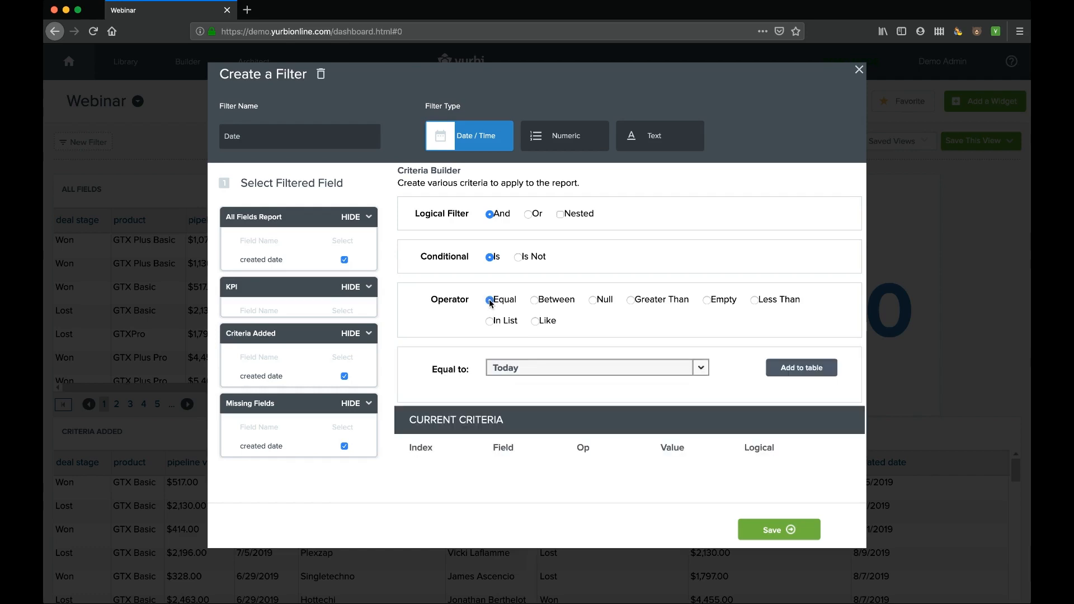
click(700, 370)
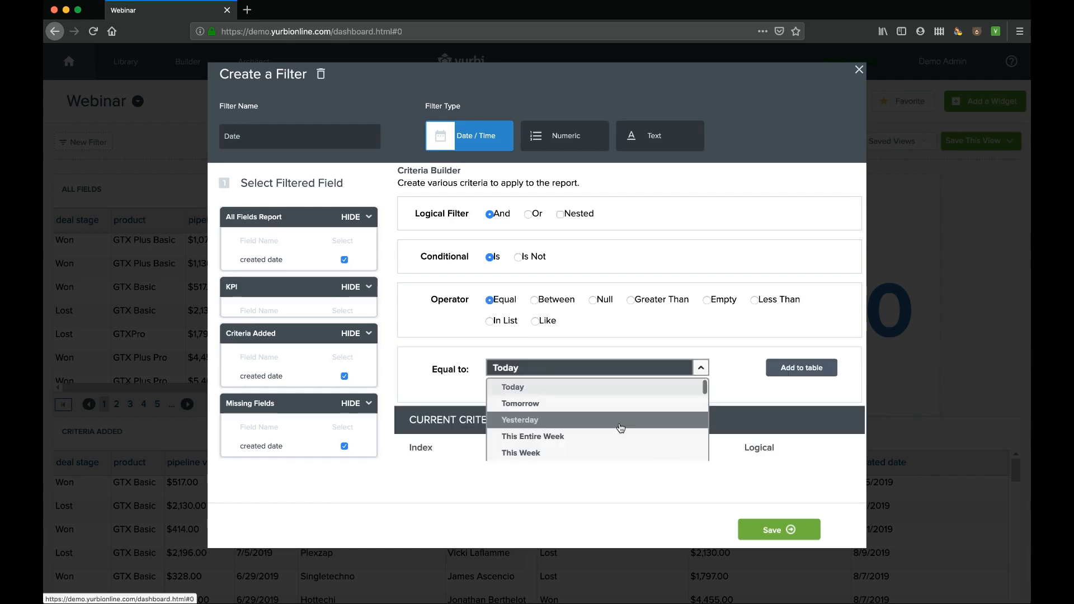
scroll(620, 432, down, 5)
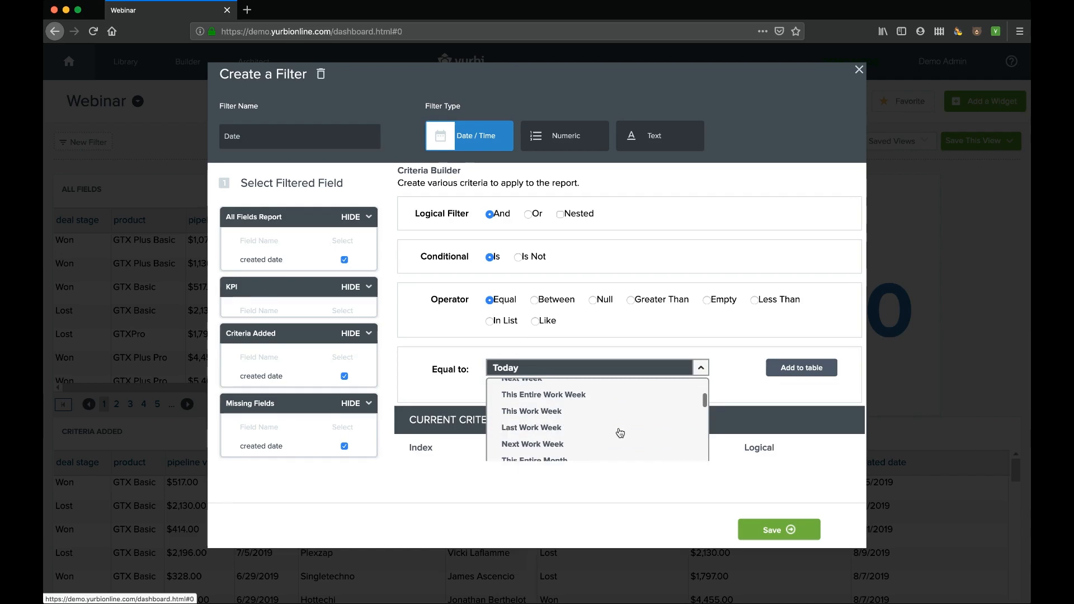
scroll(620, 432, down, 5)
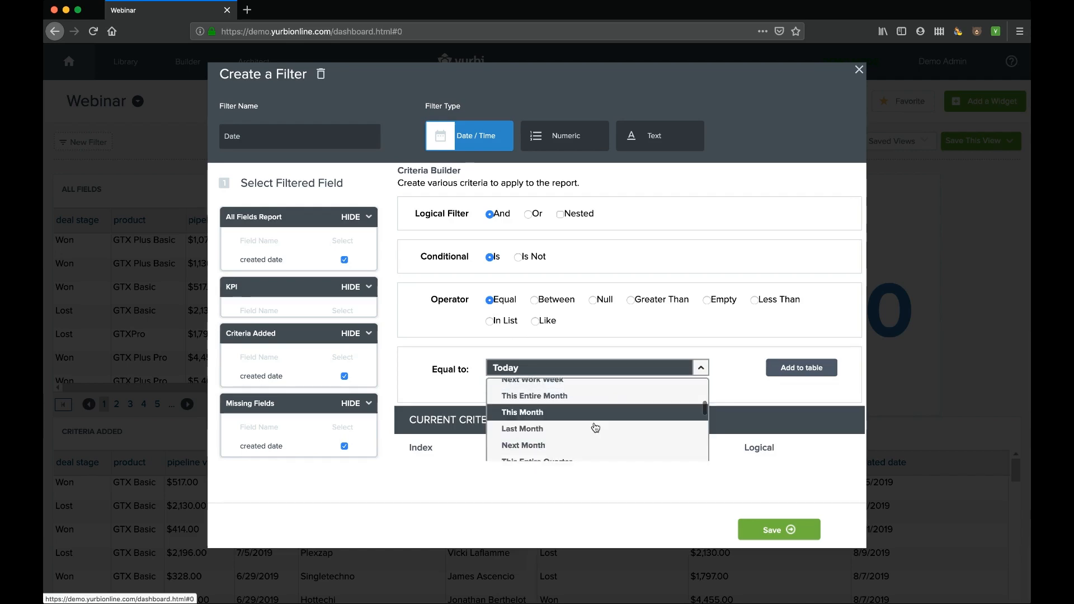
scroll(595, 428, down, 4)
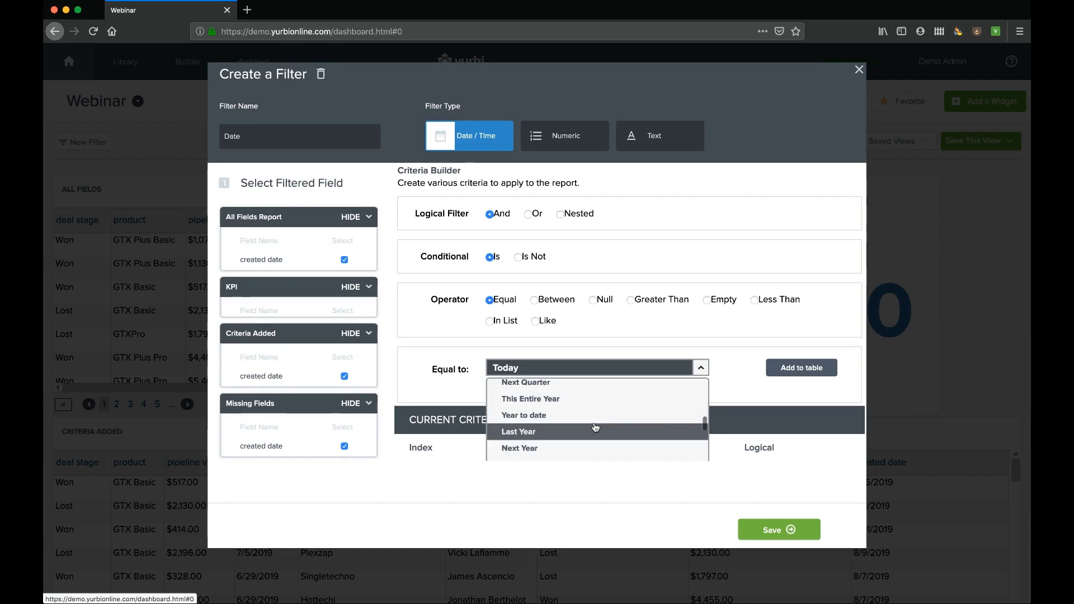
click(594, 423)
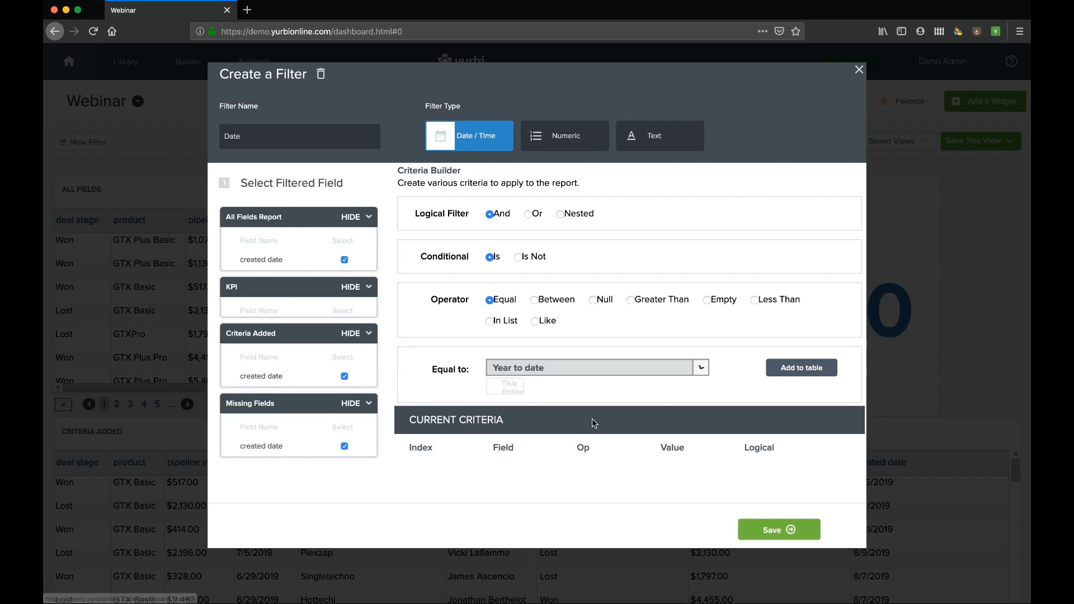
click(802, 368)
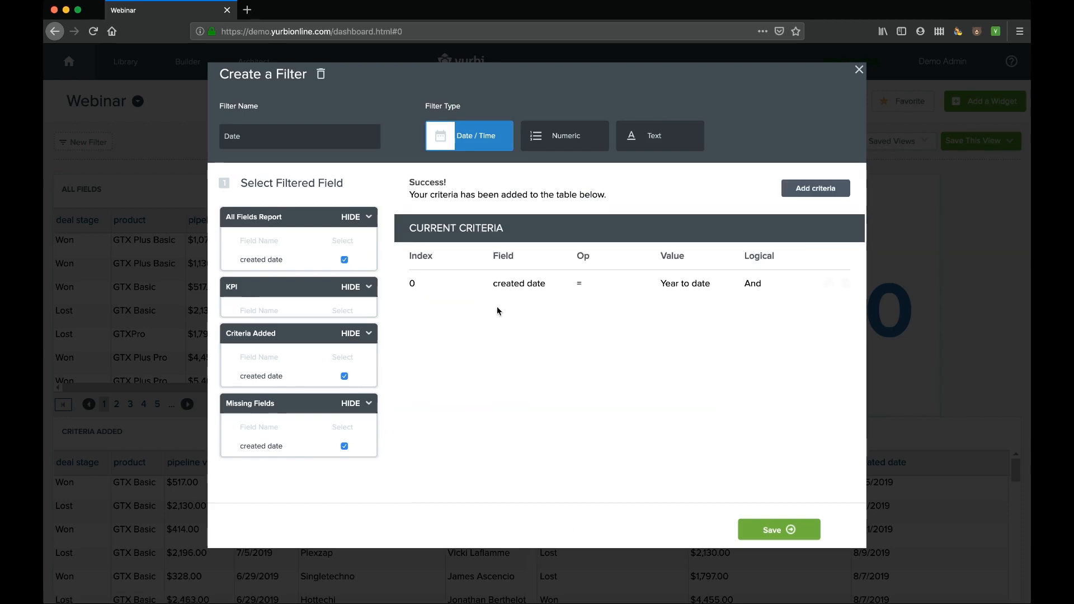
click(792, 530)
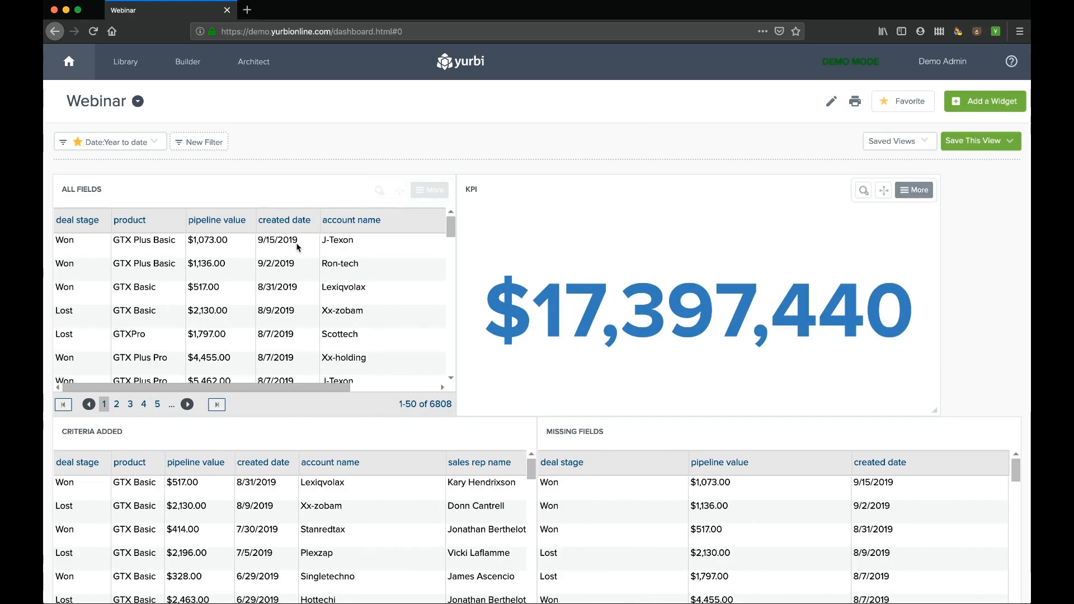
- Switch the dashboard's Date filter to Last Week and sort the Missing Fields and All Fields tables by created date, newest first
click(155, 145)
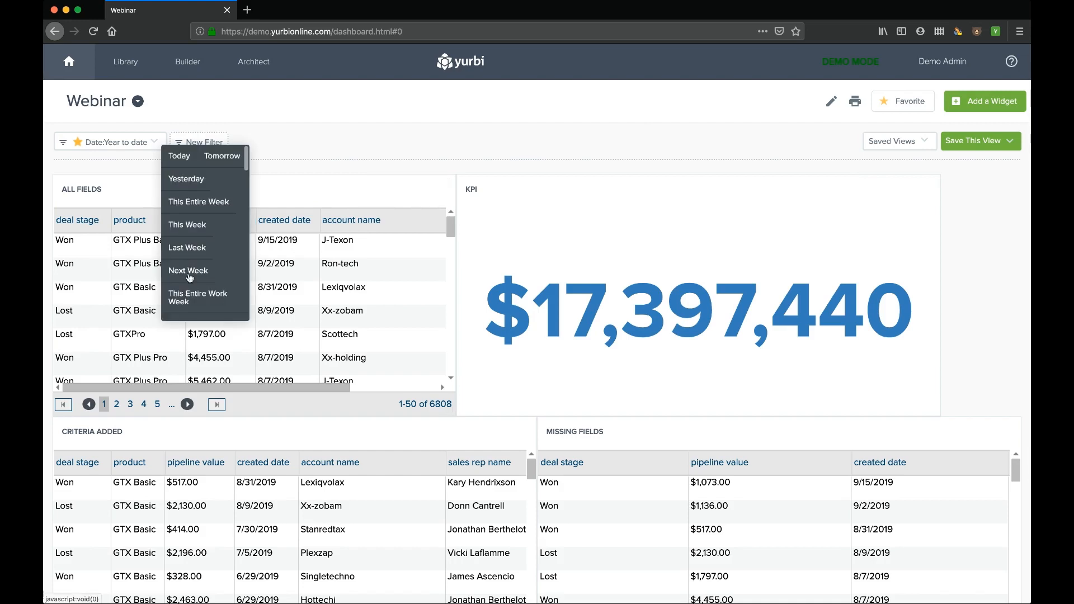
click(190, 248)
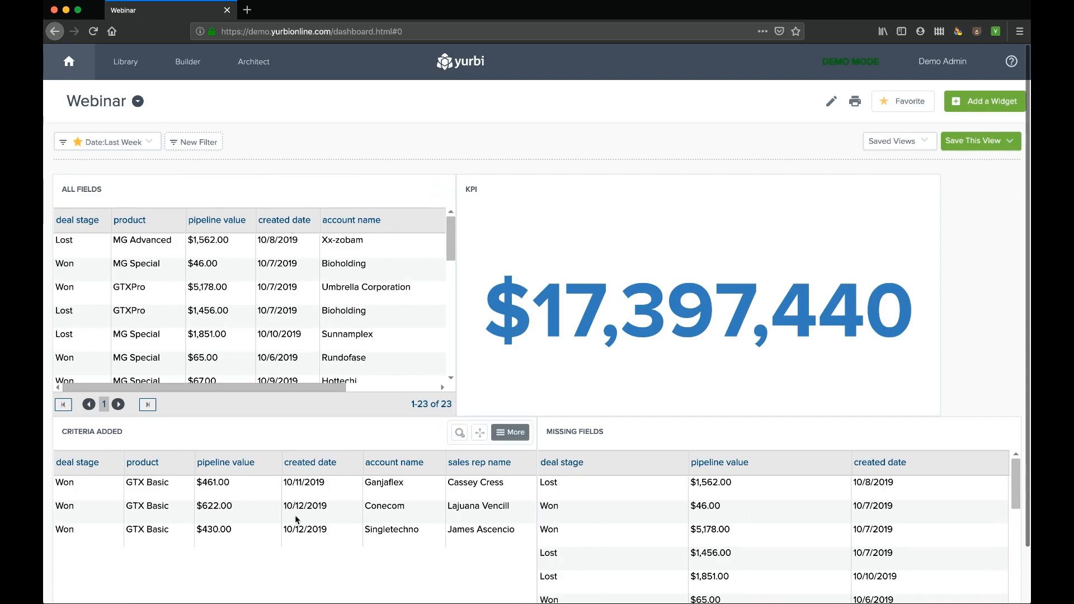
click(879, 467)
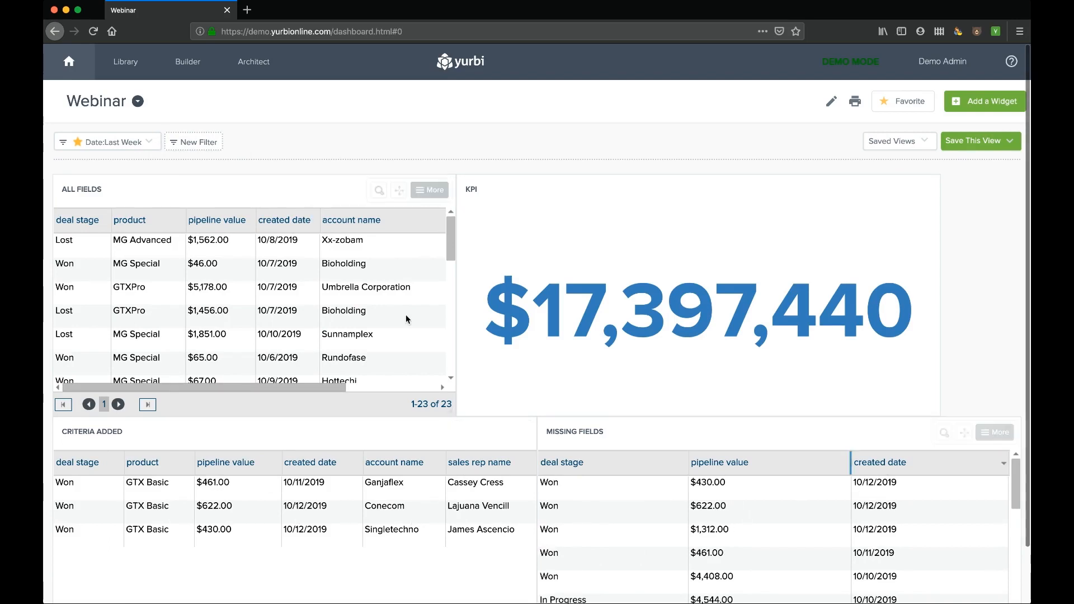
click(272, 222)
click(273, 224)
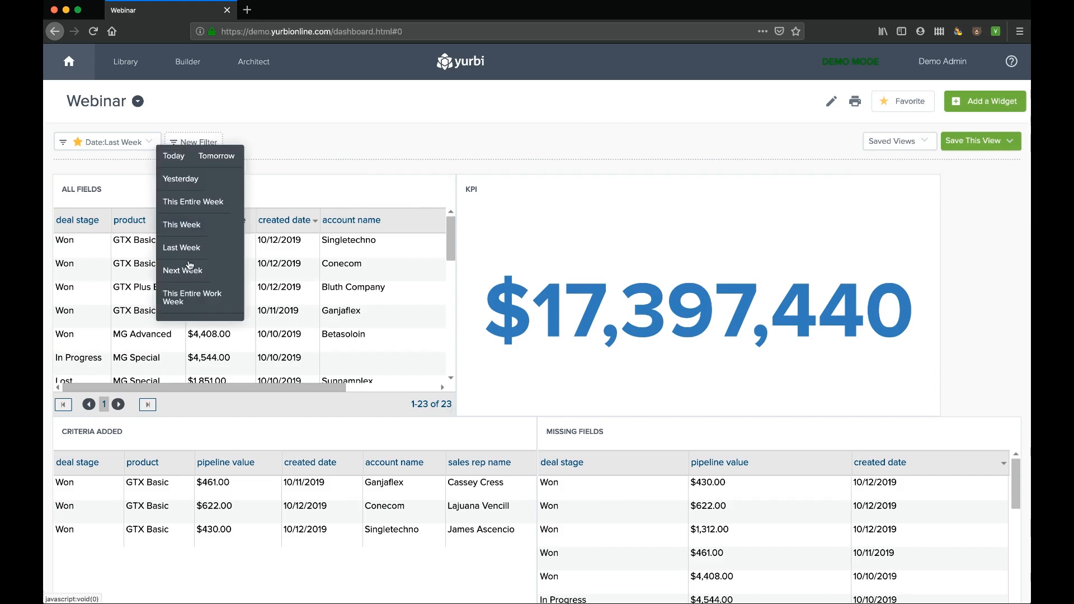
- Change the dashboard's Date filter to Last Year
scroll(189, 280, down, 6)
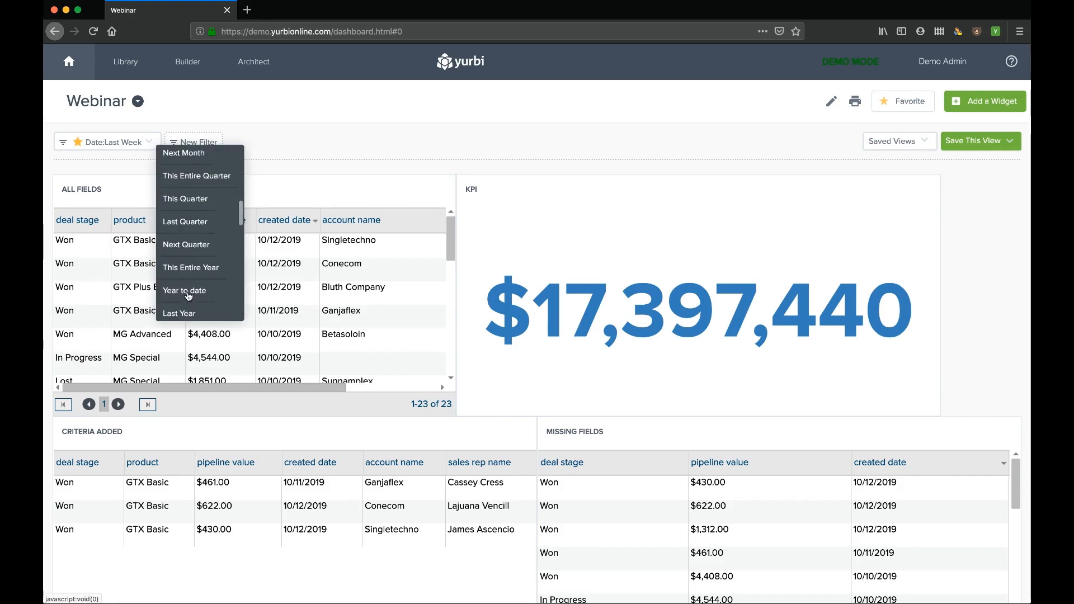
click(186, 313)
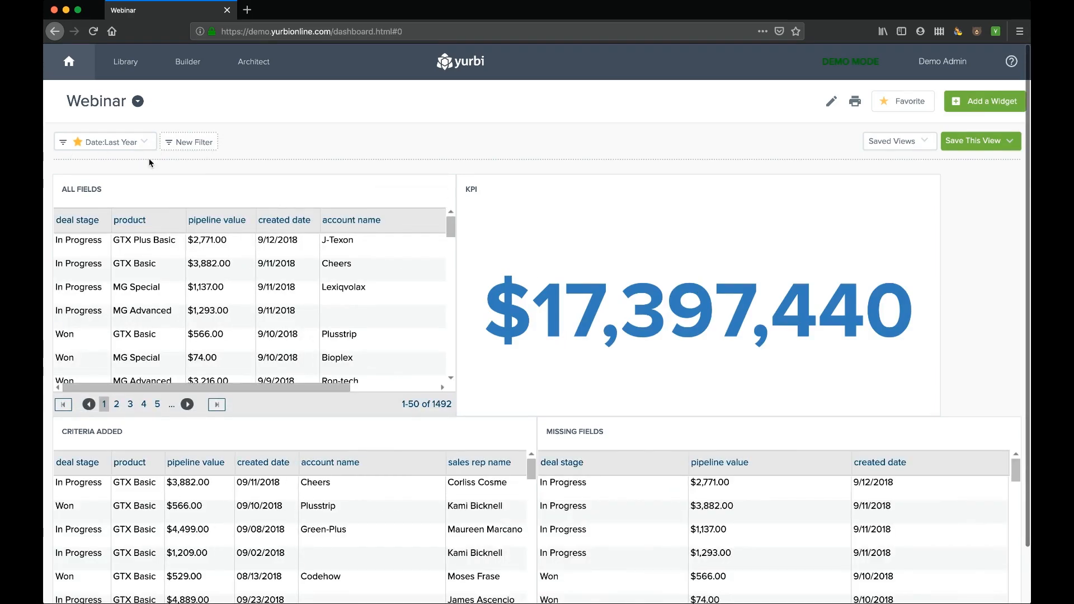
- Open the dashboard's Date filter, check which fields the KPI report offers, and delete the filter
click(68, 144)
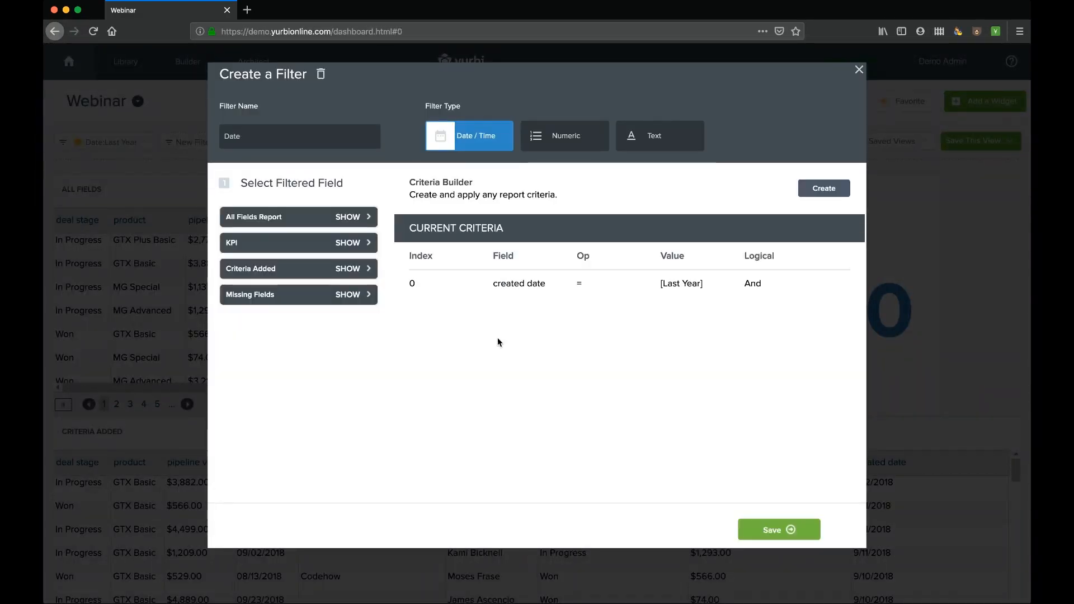
mouse_move(714, 311)
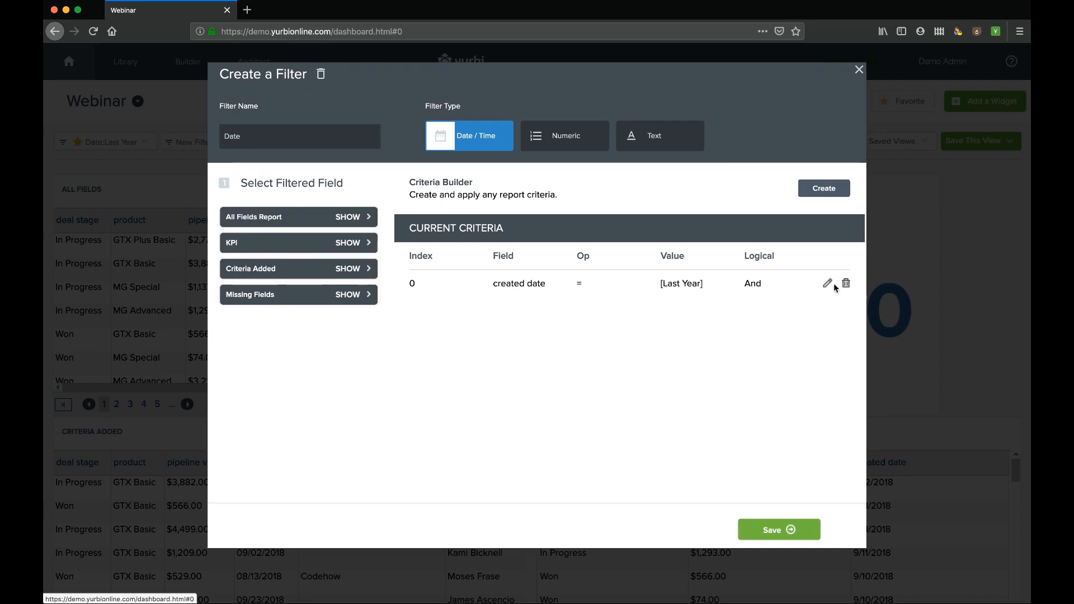
click(357, 243)
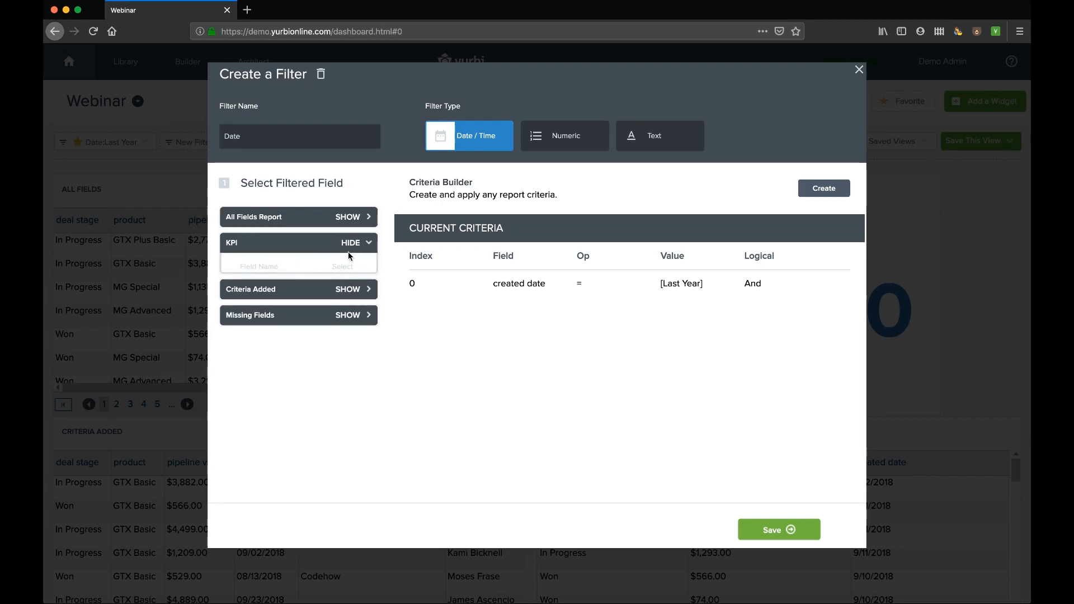
click(354, 243)
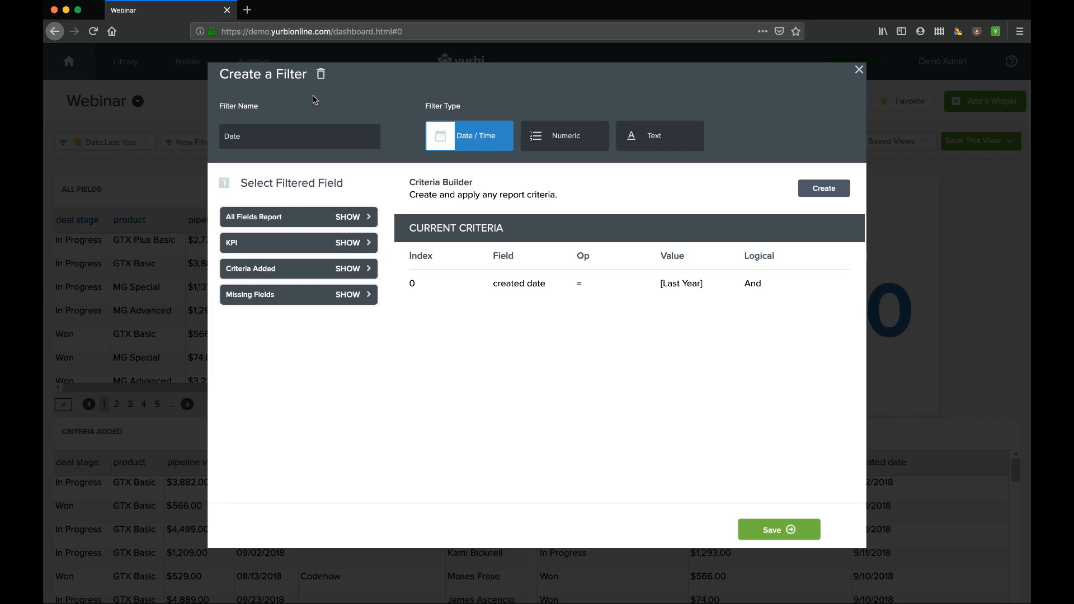
click(322, 76)
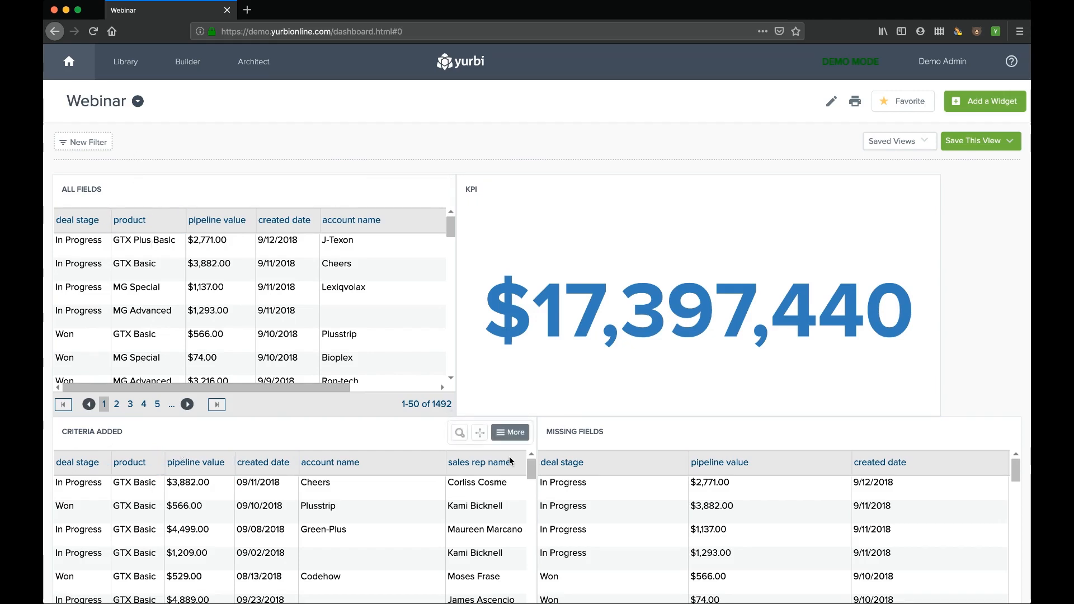
- View the Criteria Added report's full data grouped by product, expand the GTX Basic group, and return to the dashboard
click(460, 435)
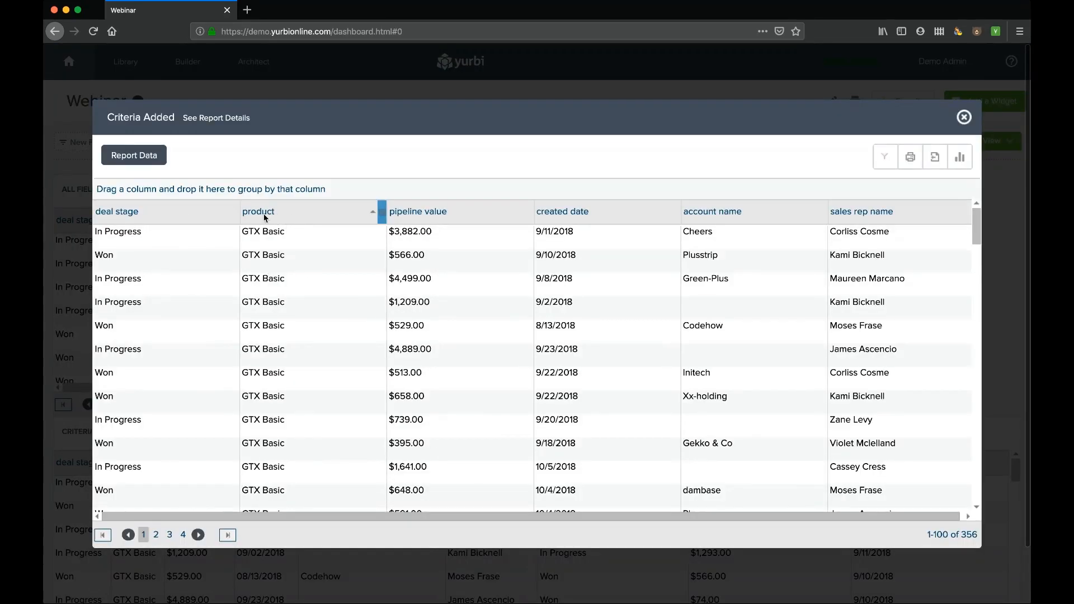
drag(260, 214, 262, 193)
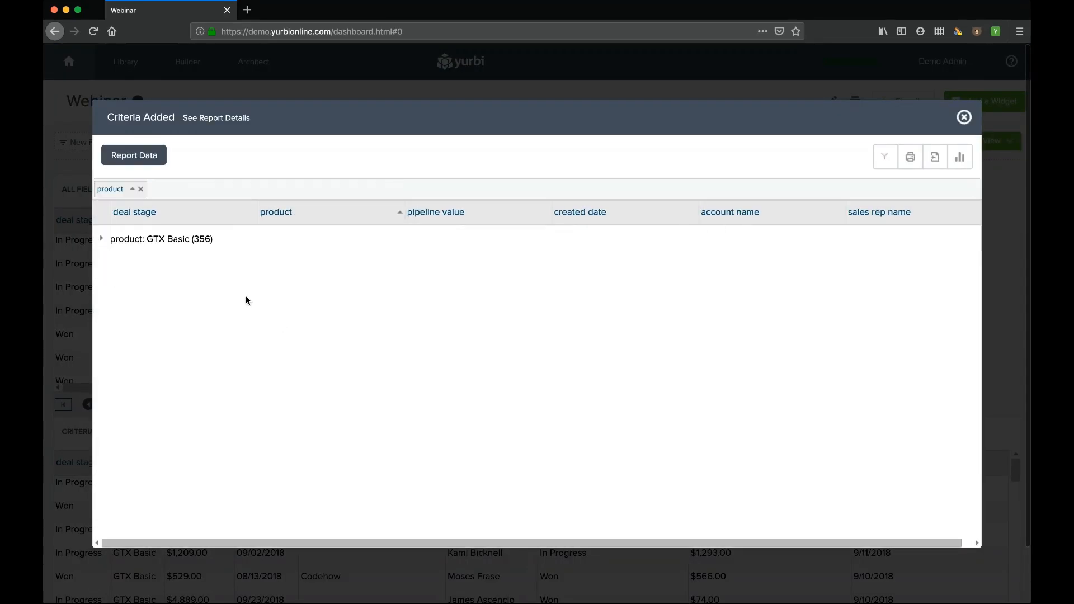
click(101, 239)
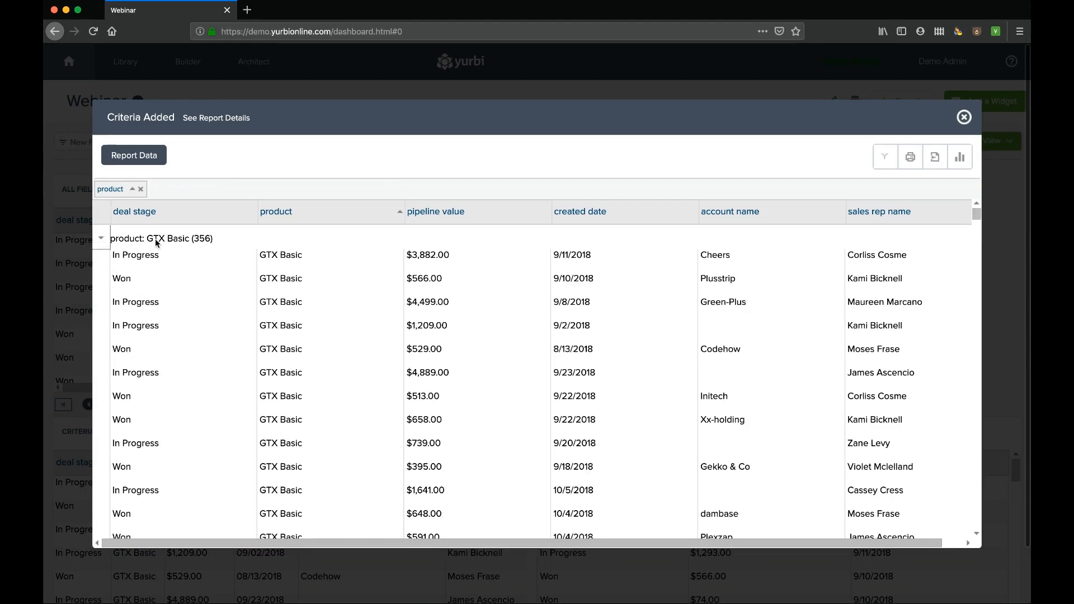
click(964, 117)
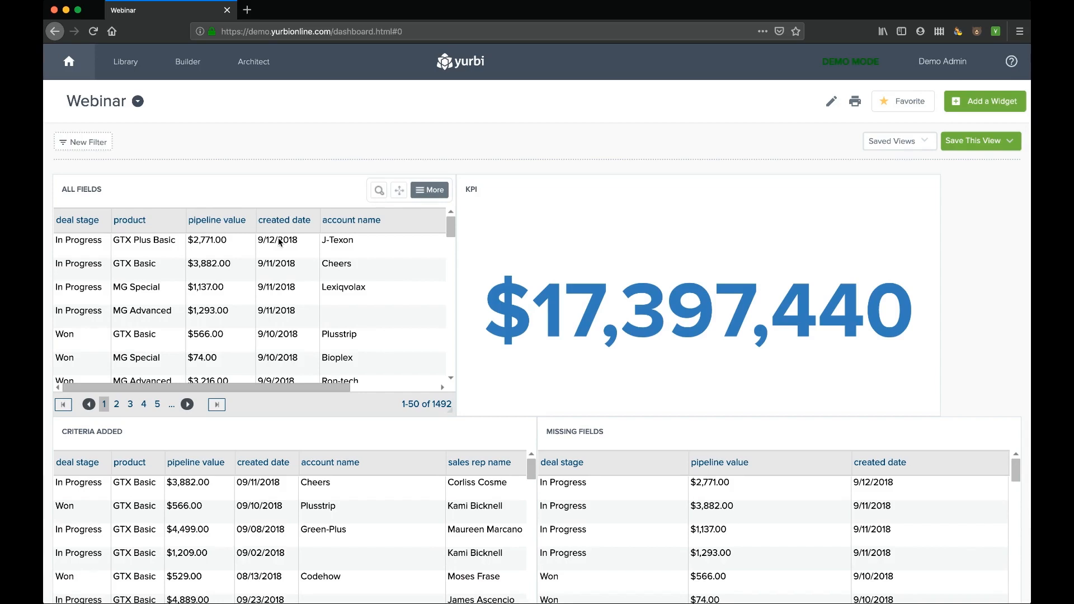
- Open the Criteria Added report from the library's Webinar folder for editing
click(132, 68)
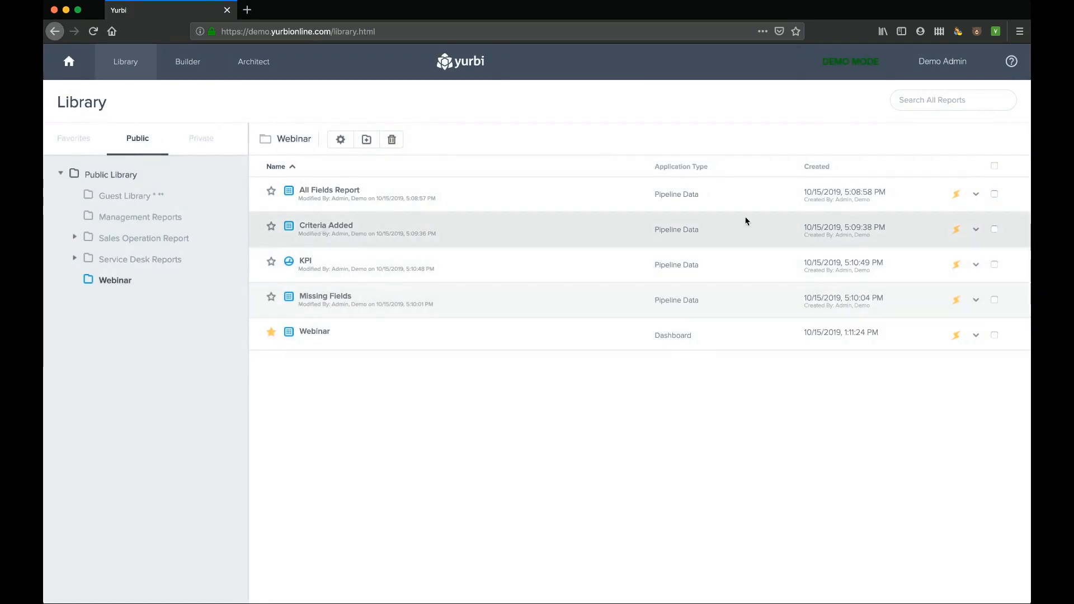
click(975, 231)
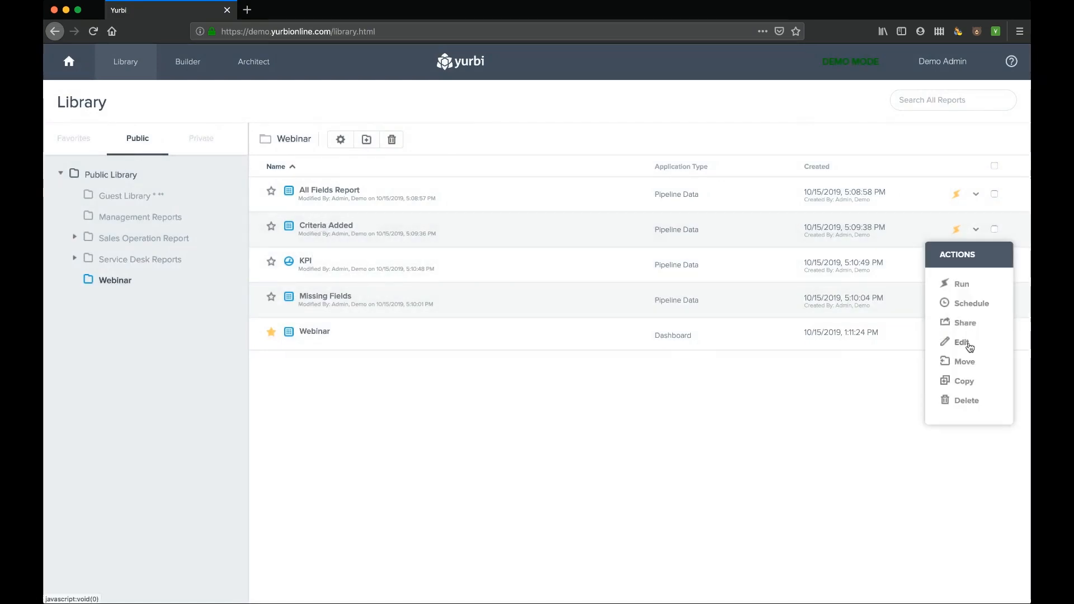
click(968, 346)
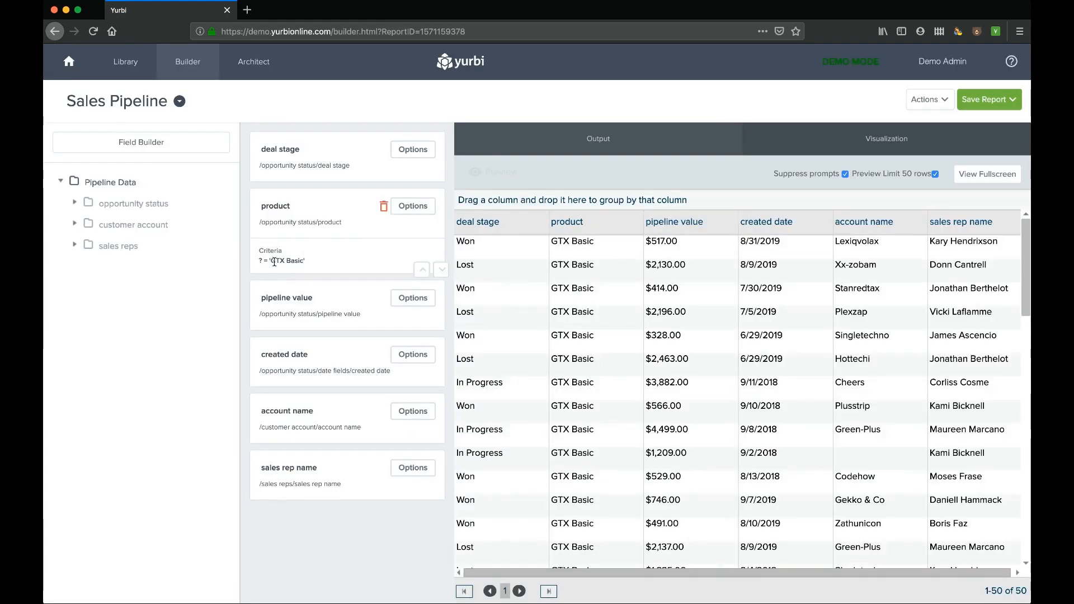
- Enable prompt skipping on the product criterion equal to GTX Basic, and save the report
click(418, 207)
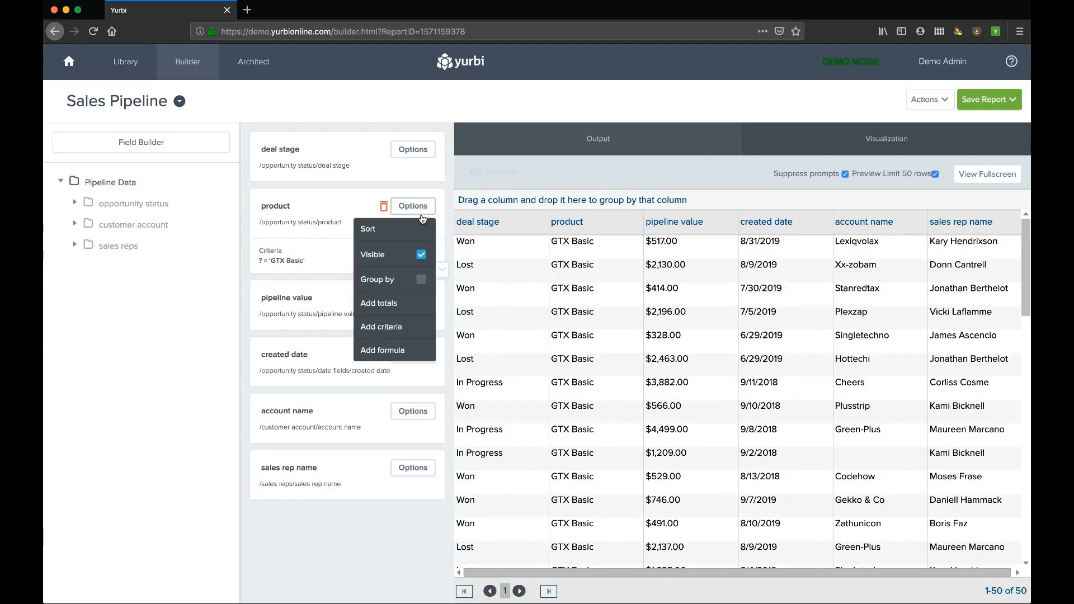
click(395, 330)
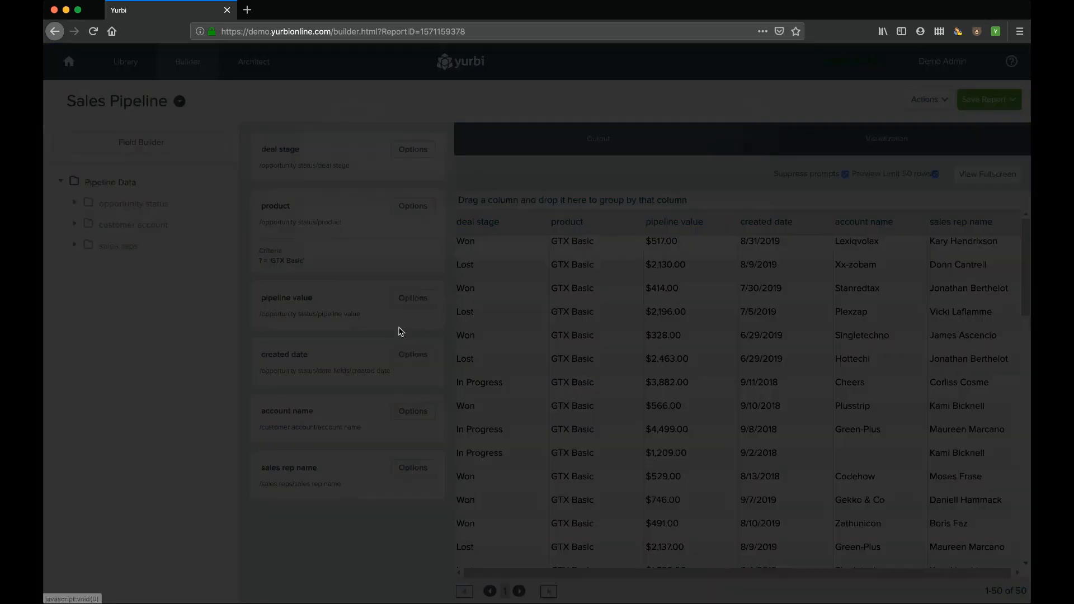
click(734, 246)
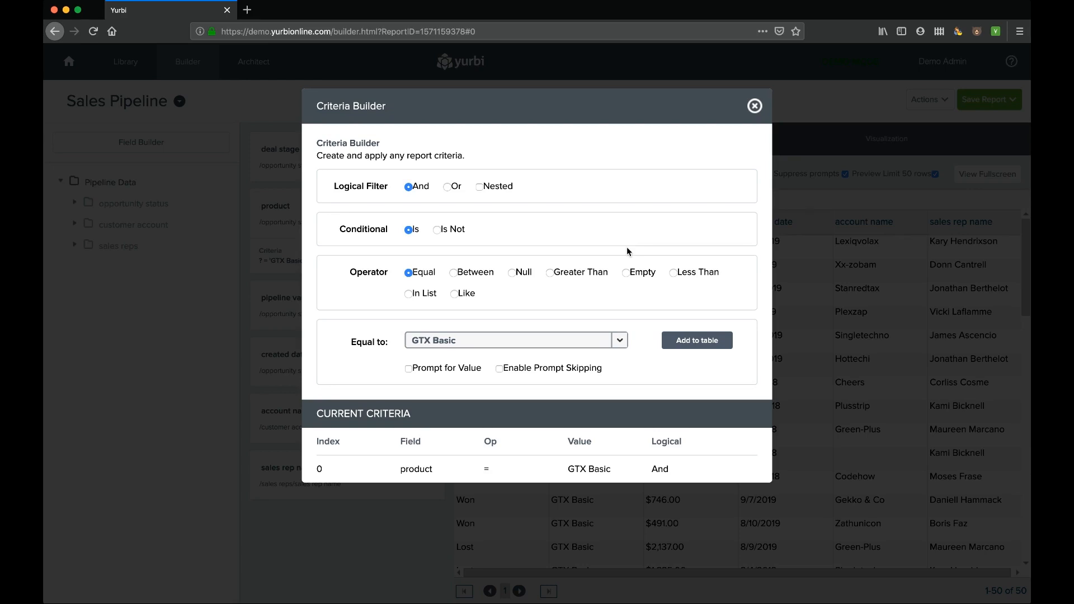
click(500, 369)
click(694, 341)
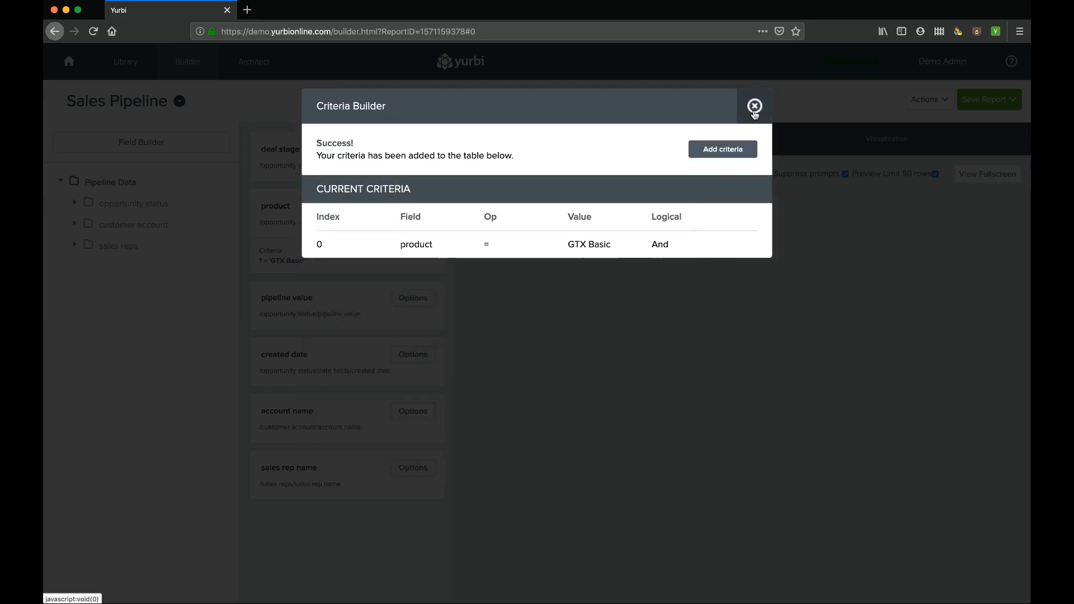
click(754, 111)
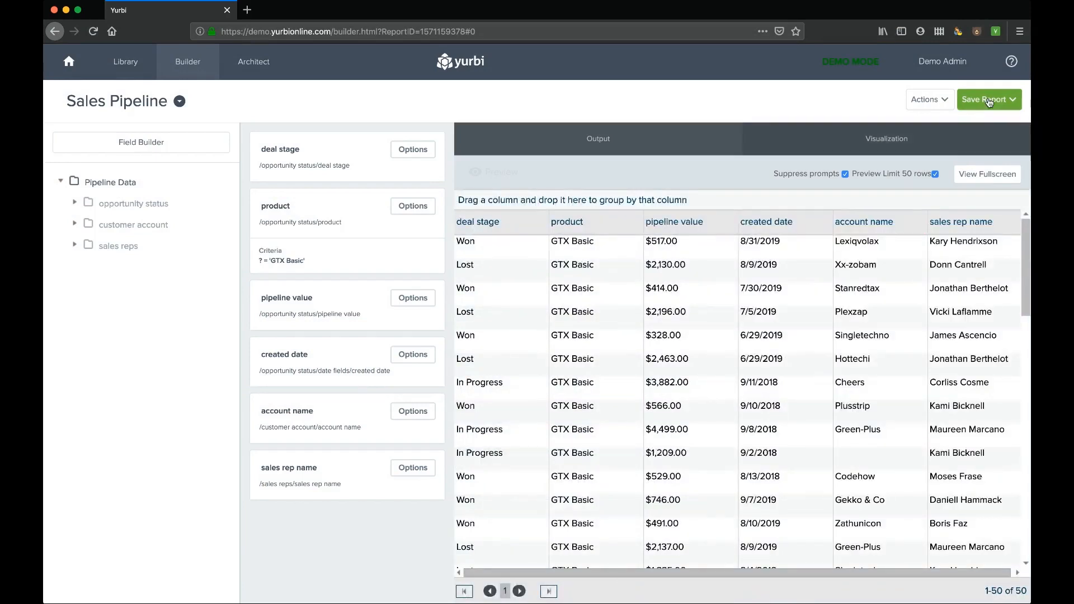
click(986, 100)
click(984, 129)
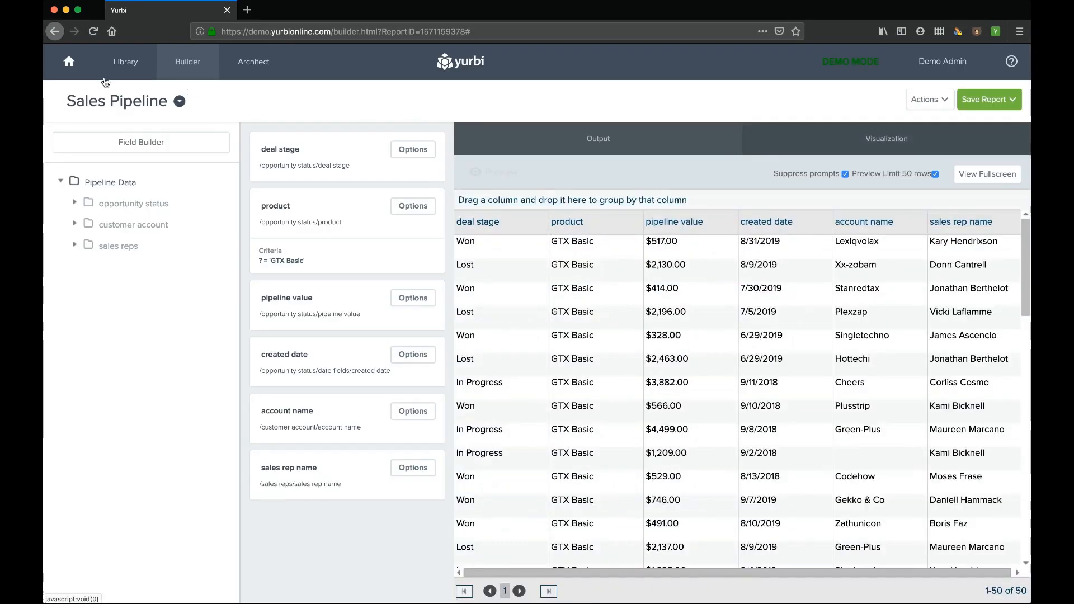
- Return to the home dashboards and open the Webinar dashboard
click(74, 67)
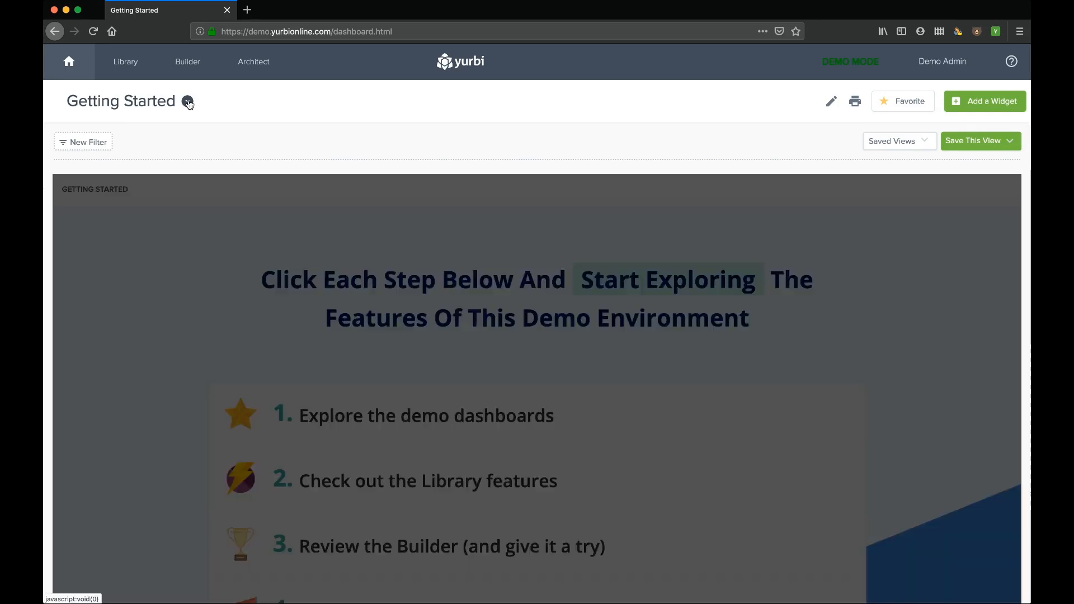
click(187, 102)
click(134, 287)
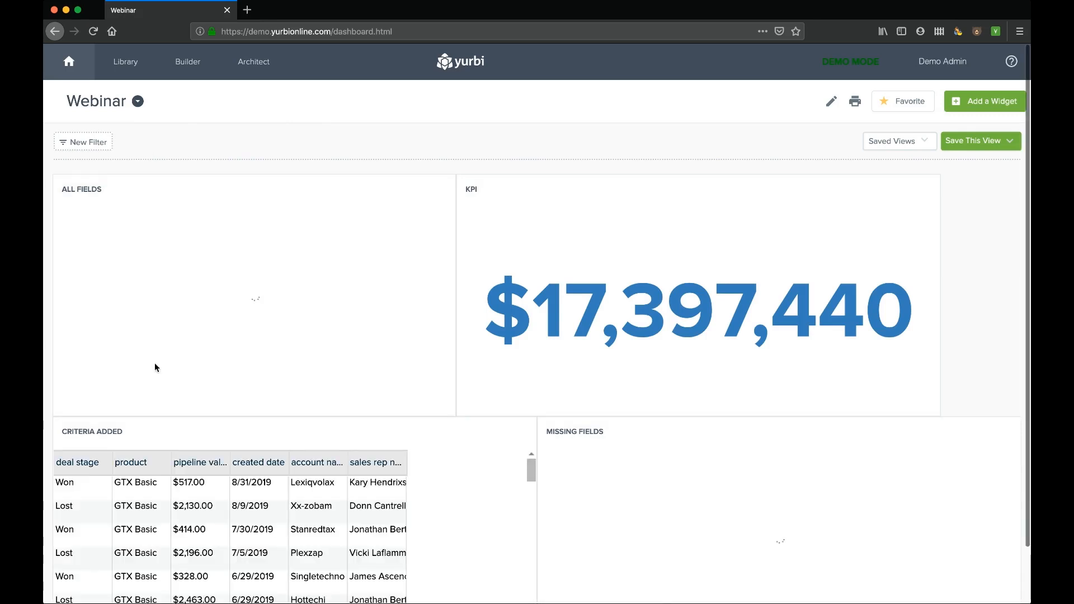
- Create a text filter named Product and select the product field in the All Fields and Criteria Added reports
click(67, 147)
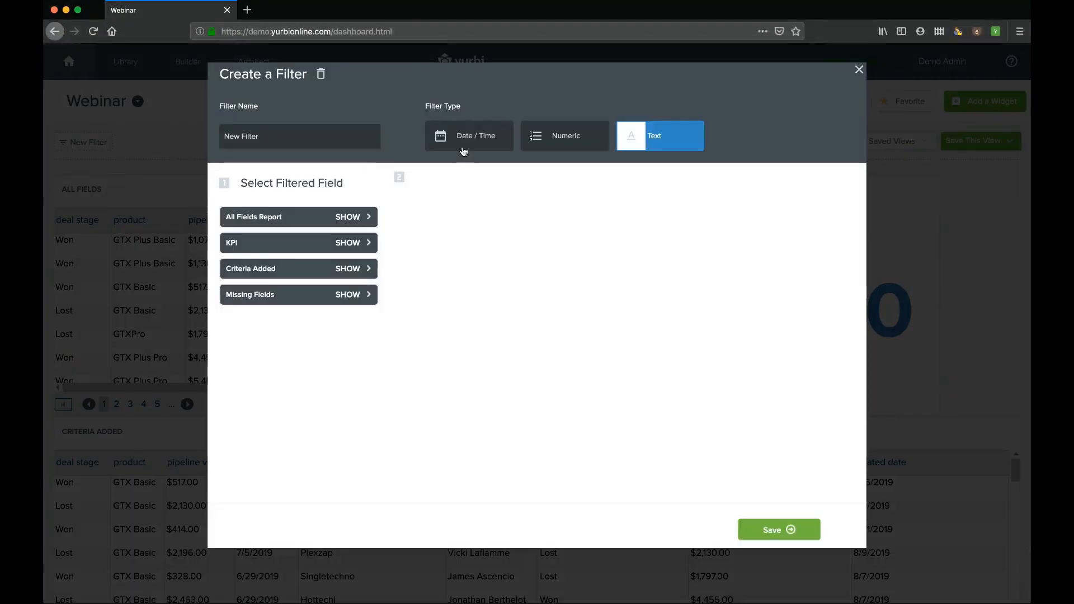
click(360, 217)
click(344, 284)
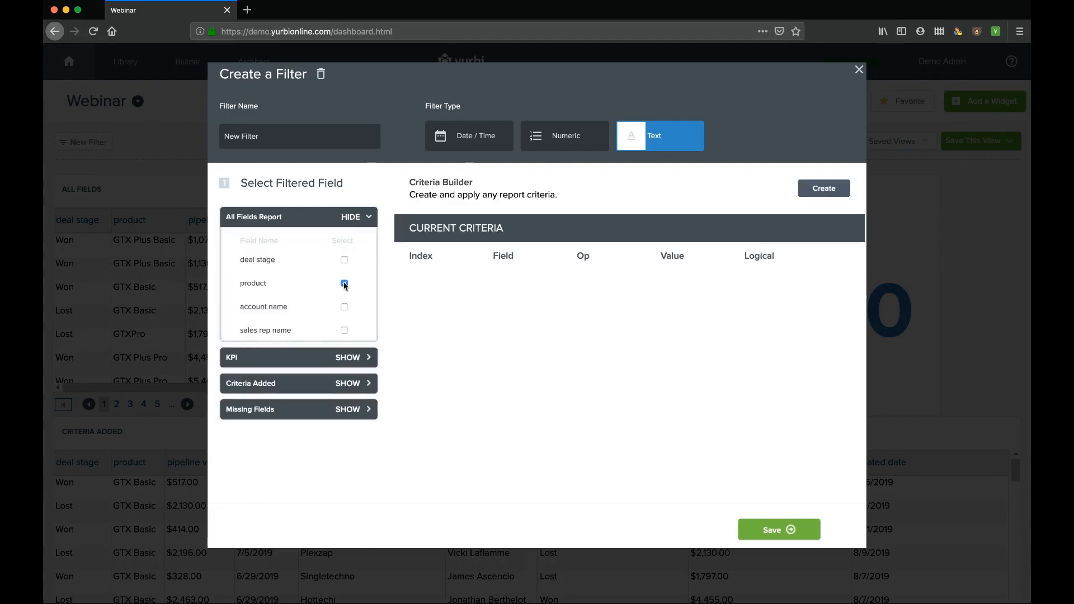
click(348, 387)
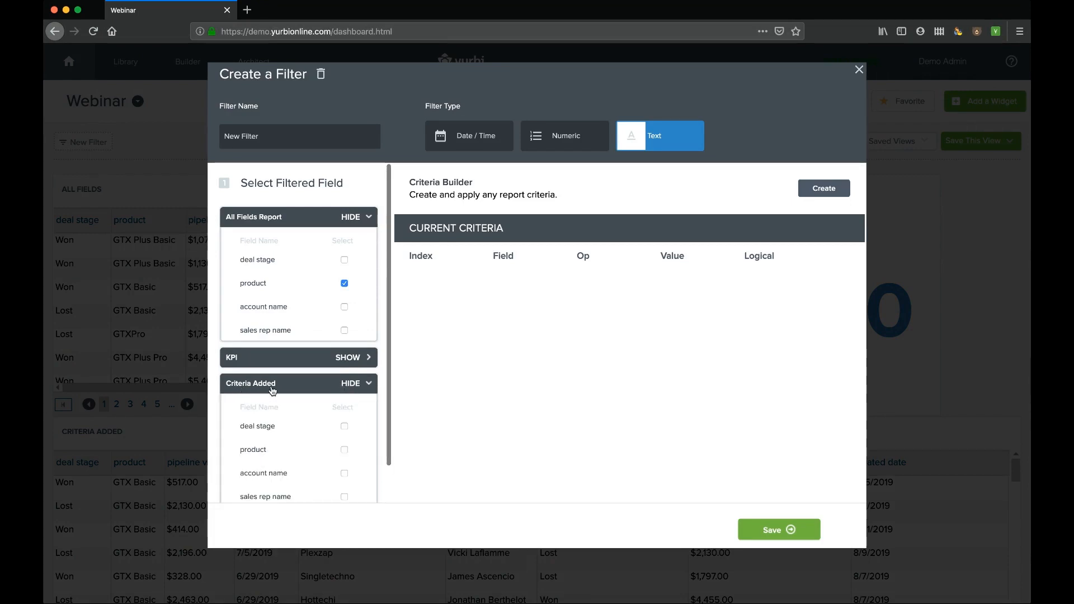
click(342, 450)
scroll(343, 453, down, 1)
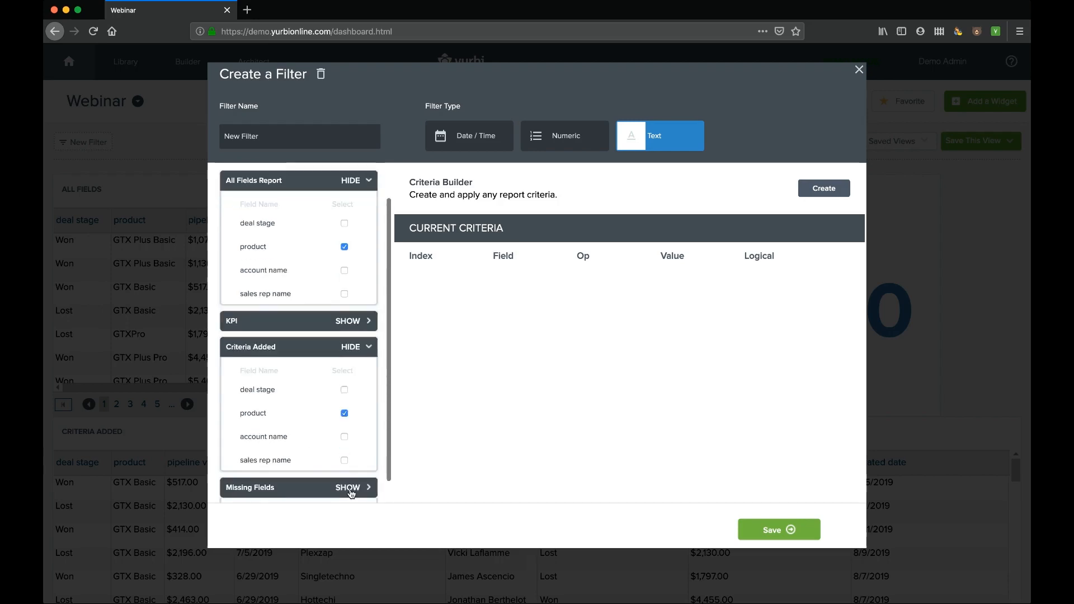
scroll(351, 490, down, 1)
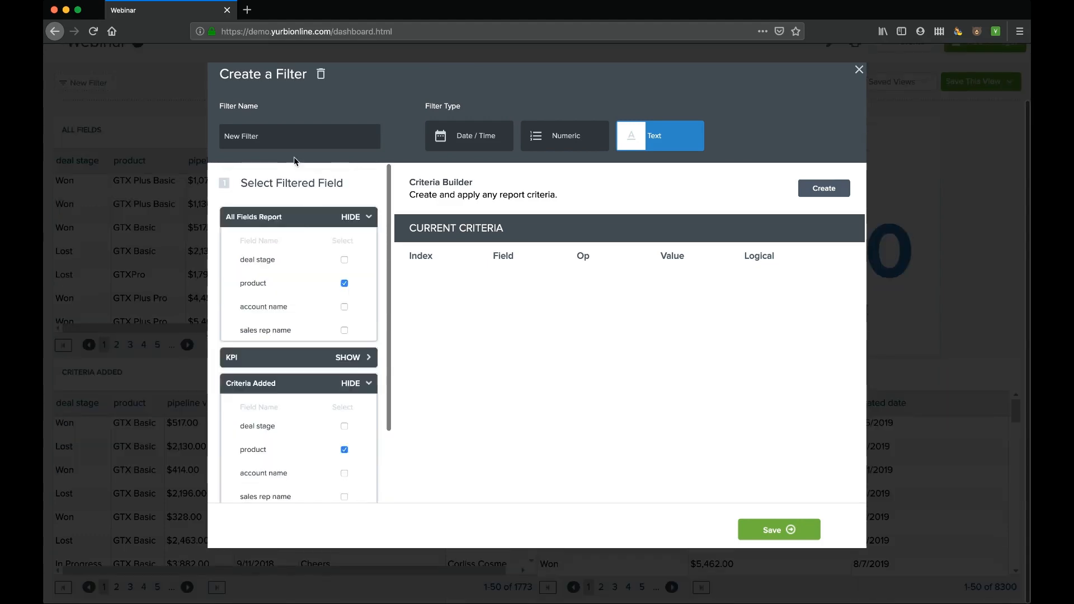
triple_click(291, 136)
text(Product)
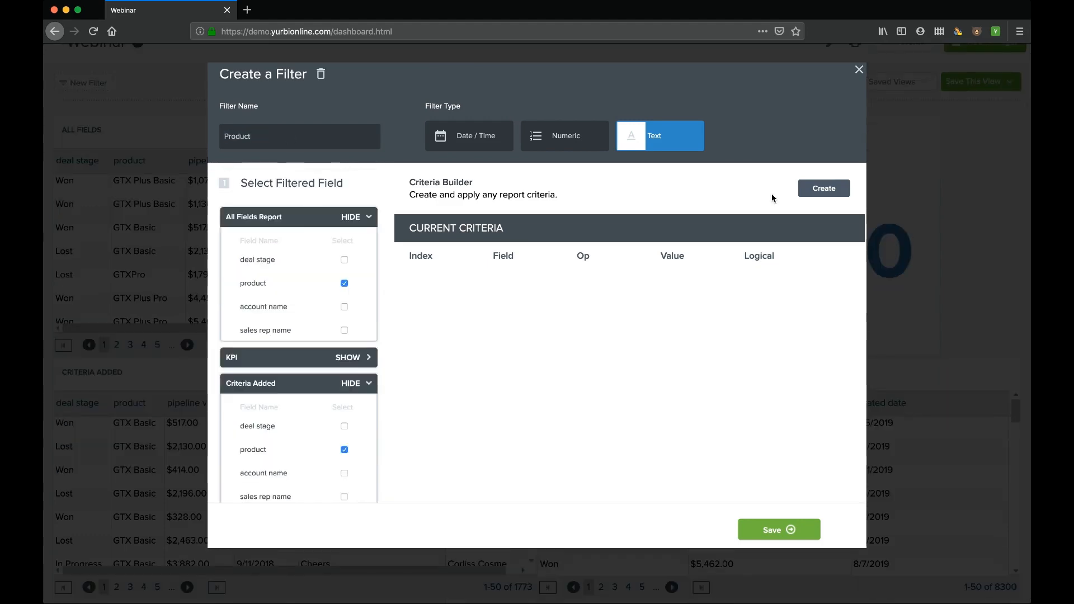
- Look up the product names offered for Equal, add an In List criterion for product GTXPro, and save the filter
click(823, 189)
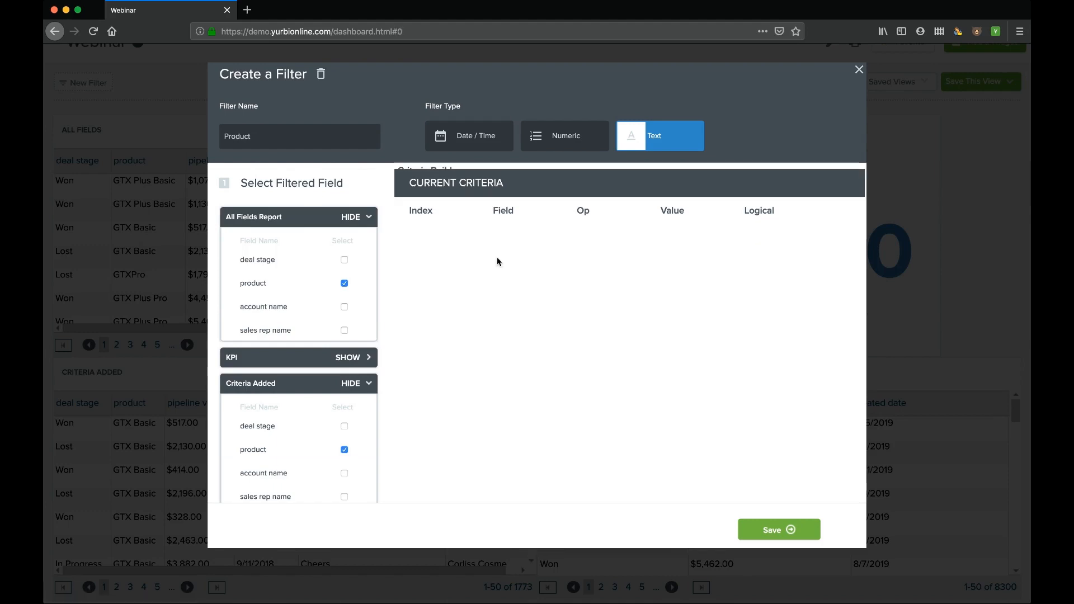
click(491, 301)
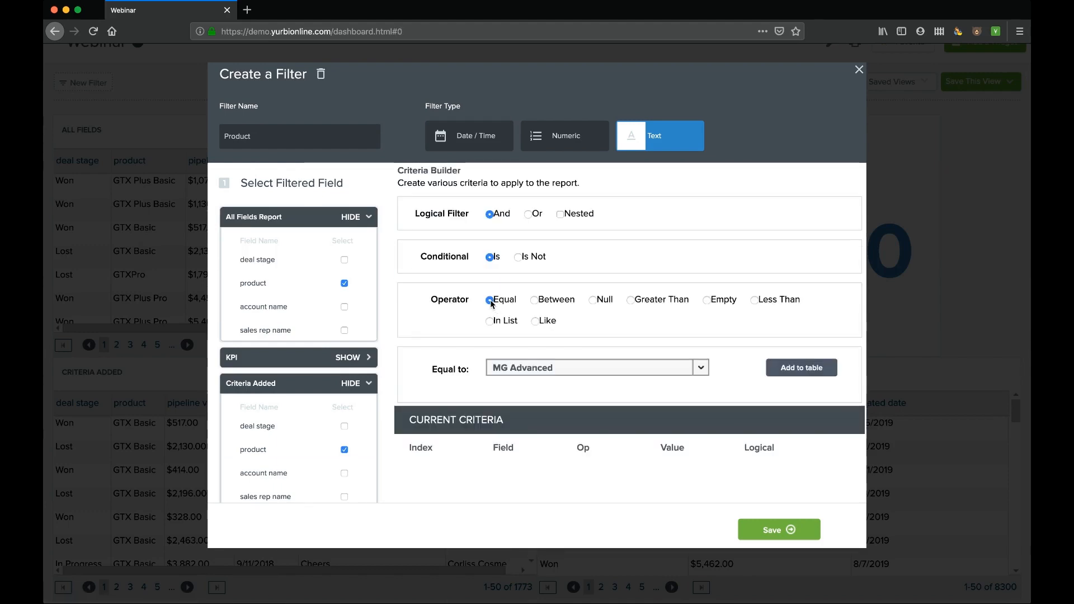
click(701, 369)
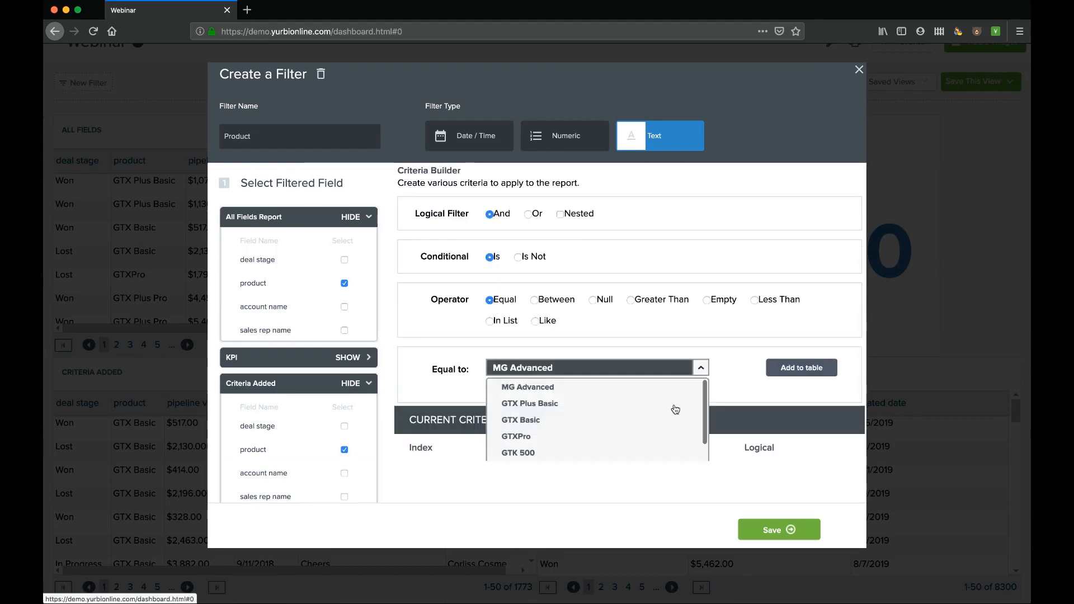
click(701, 369)
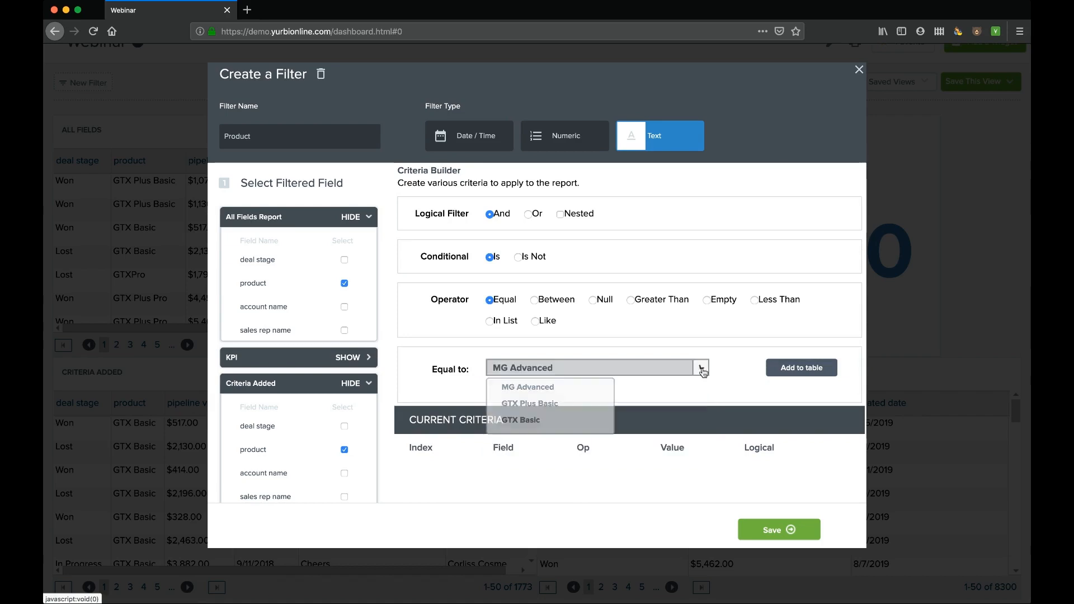
click(490, 322)
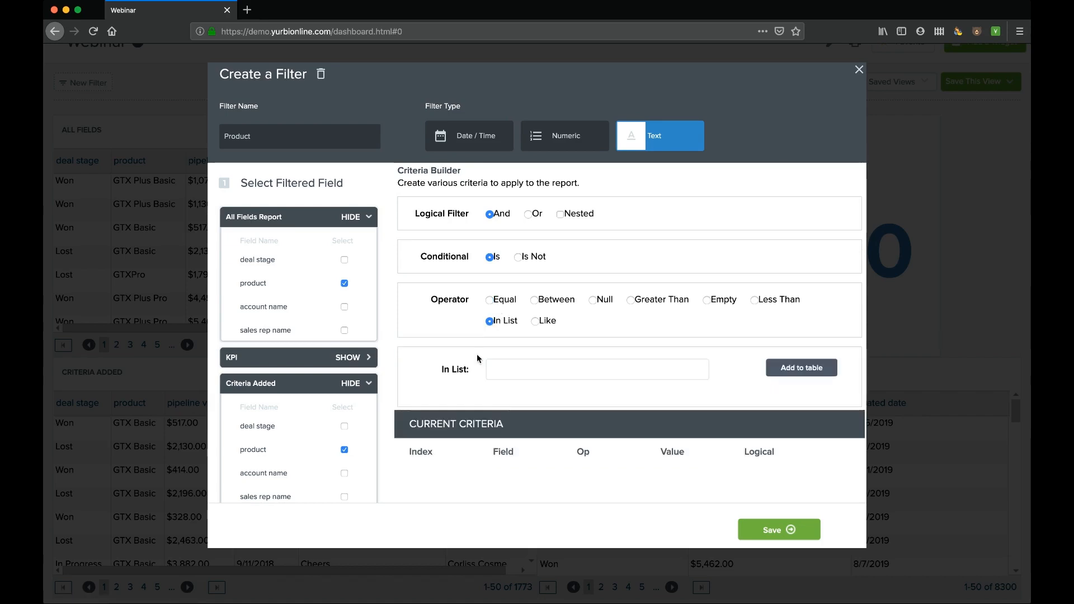
click(490, 300)
click(699, 367)
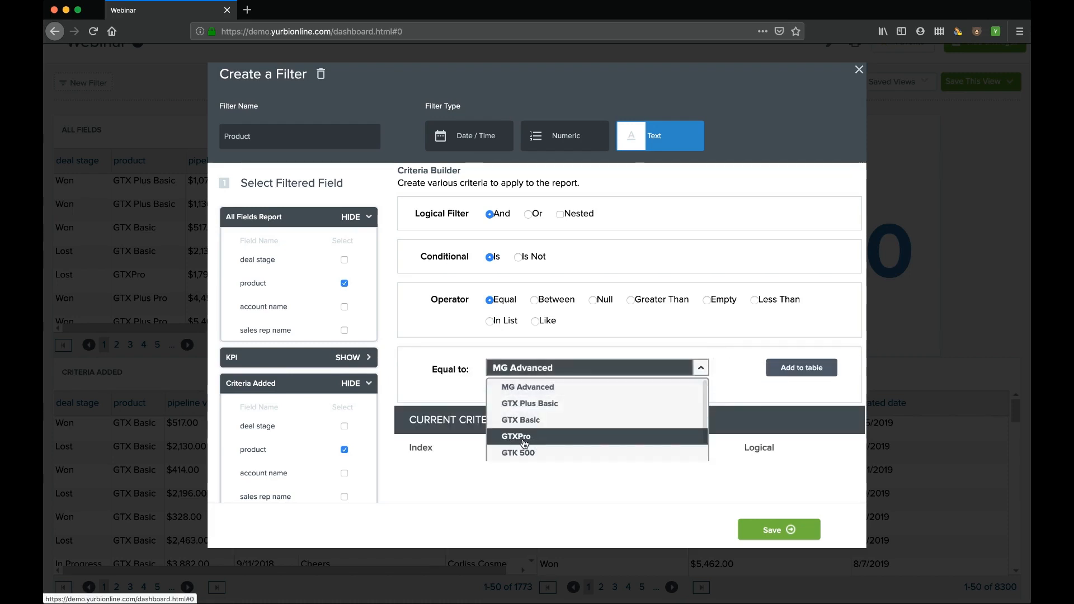
click(505, 370)
text(GTXPro)
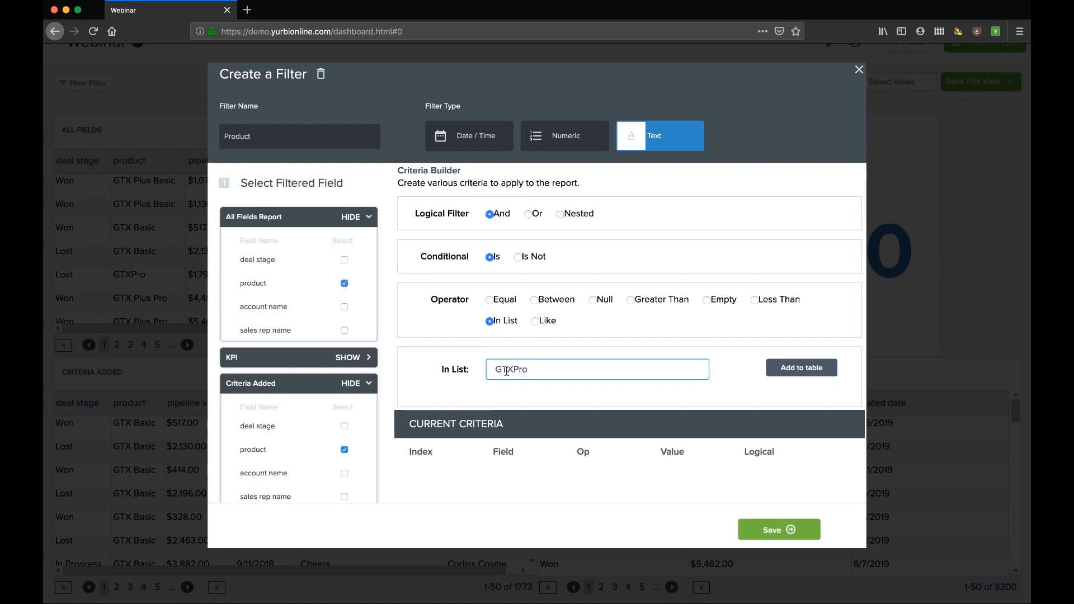
click(781, 368)
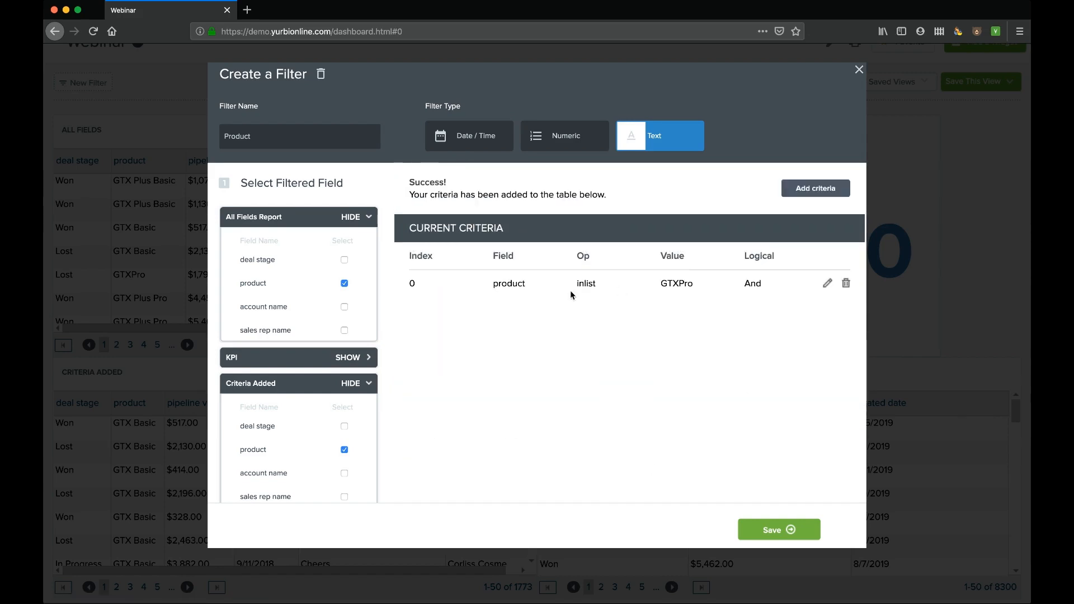
click(791, 529)
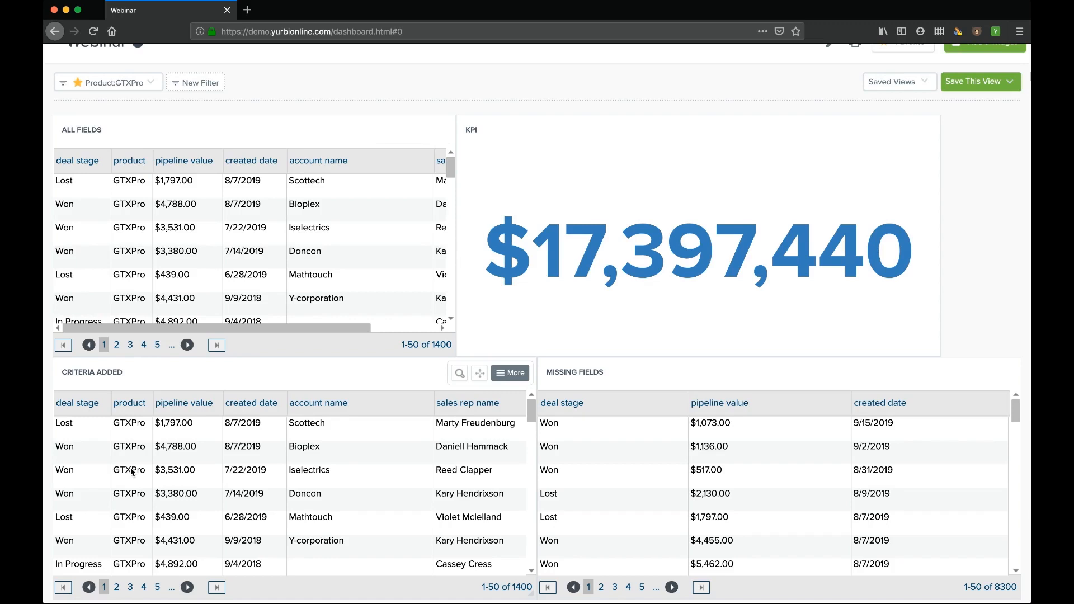
- Switch the dashboard's Product filter to MG Advanced, and add GTXPro to its selected values
scroll(132, 471, up, 3)
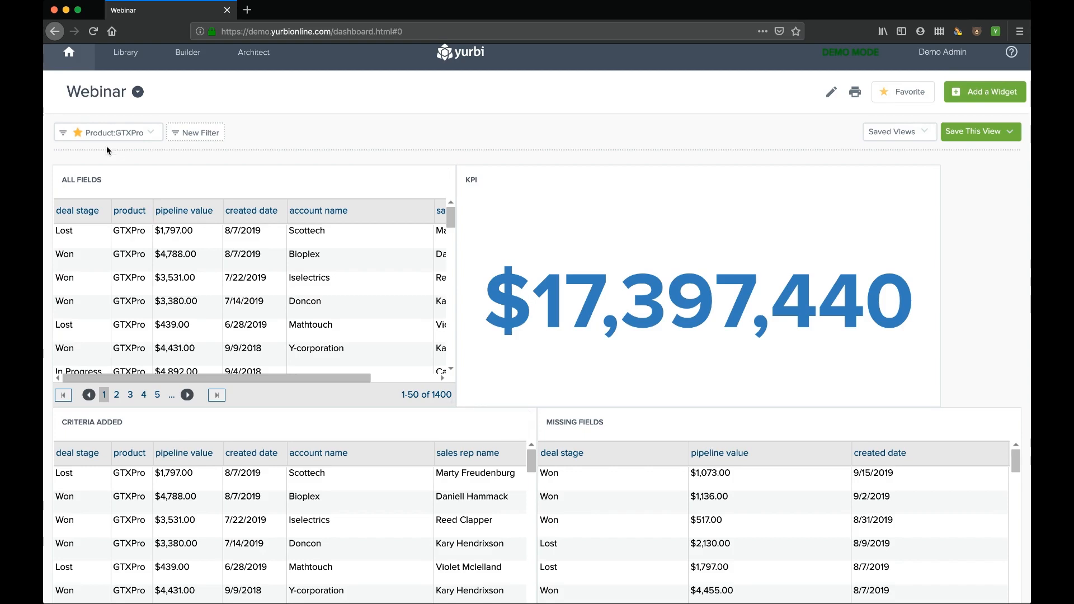
click(151, 135)
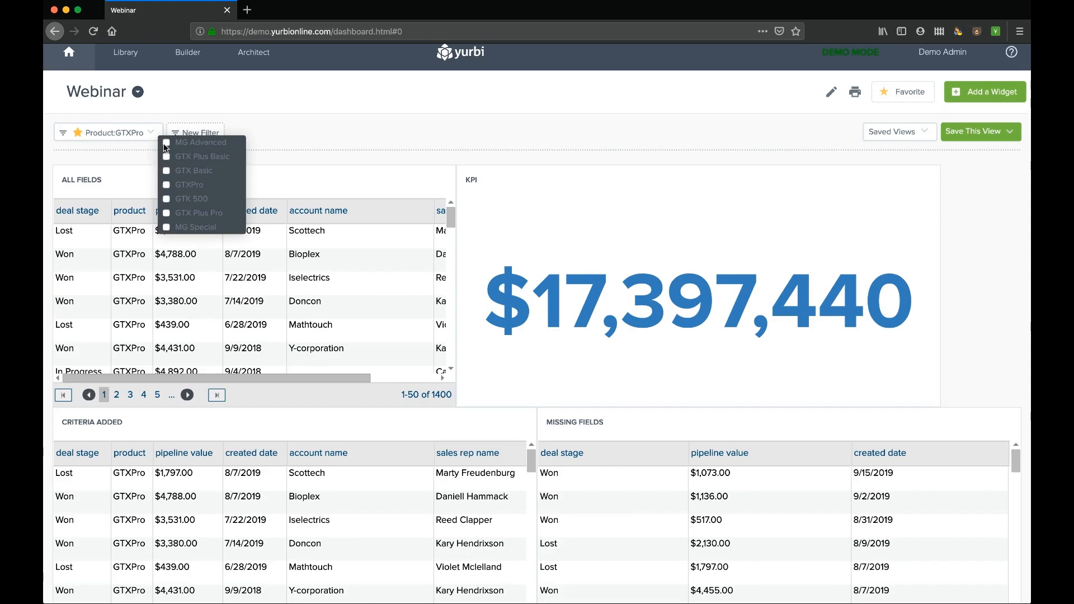
click(166, 143)
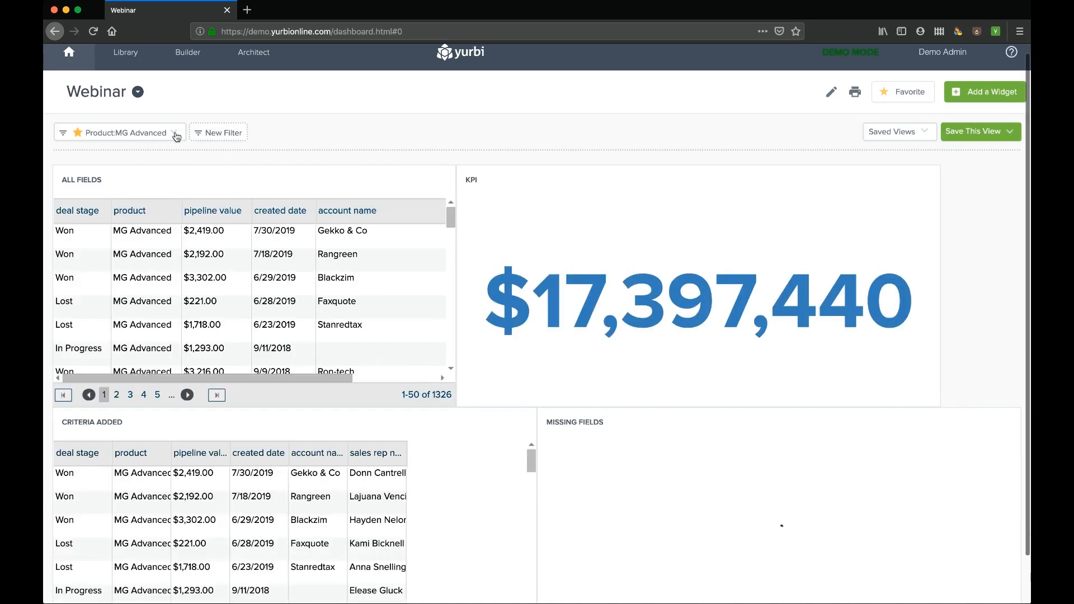
click(174, 133)
click(189, 186)
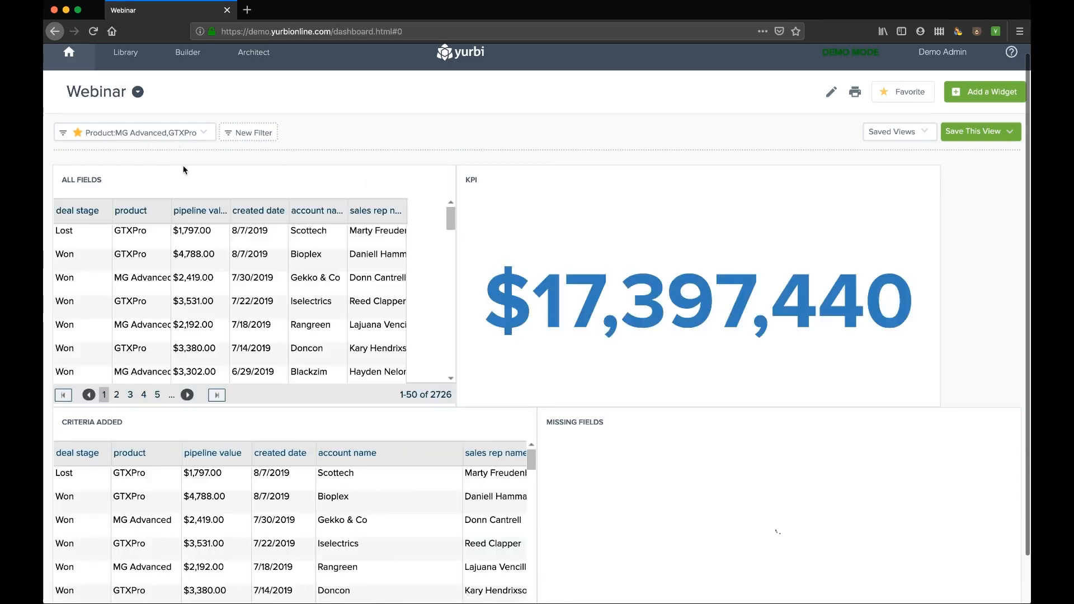
- Examine the enlarged Criteria Added report with rows temporarily grouped by product, and return to the dashboard
click(462, 422)
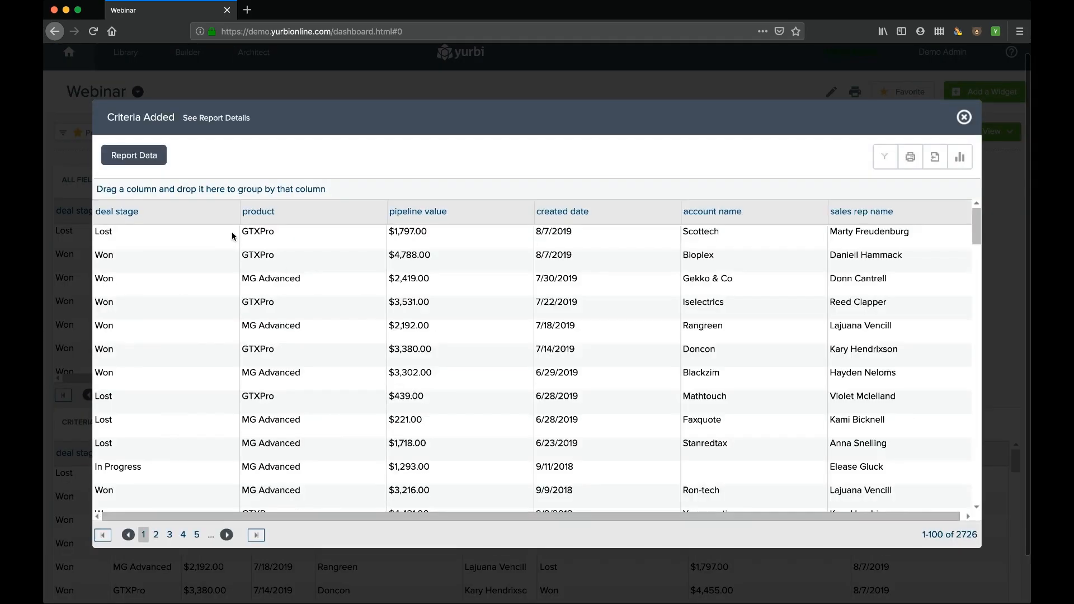
drag(263, 211, 267, 194)
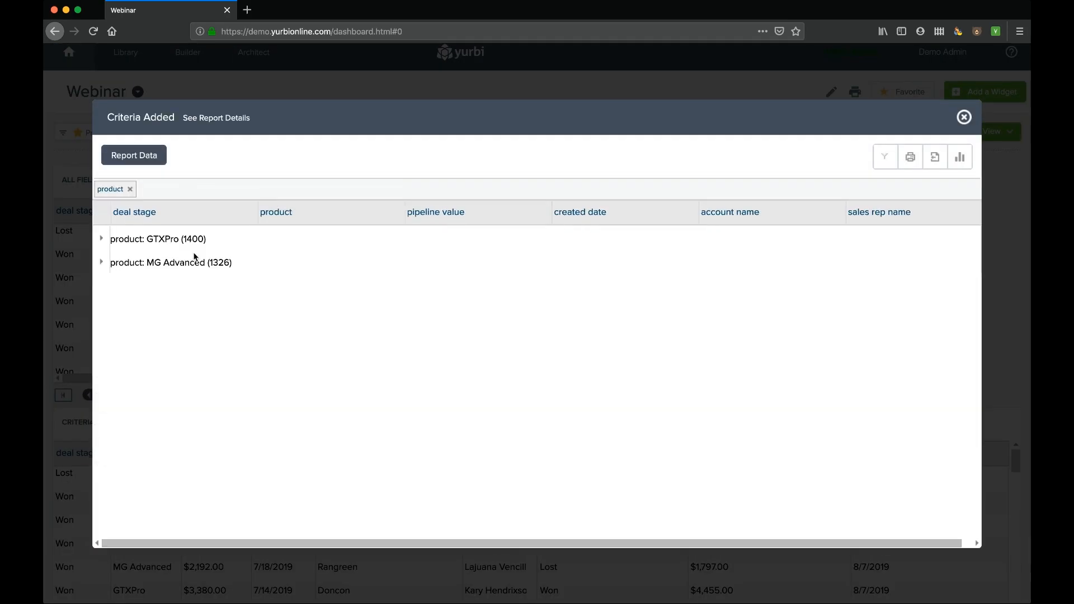
click(130, 190)
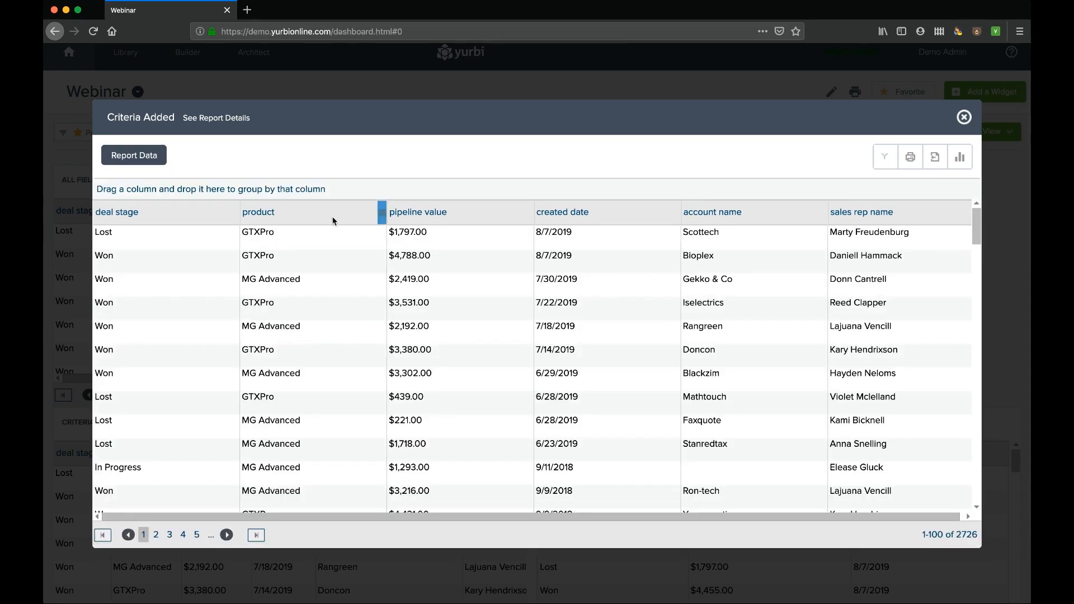
click(963, 119)
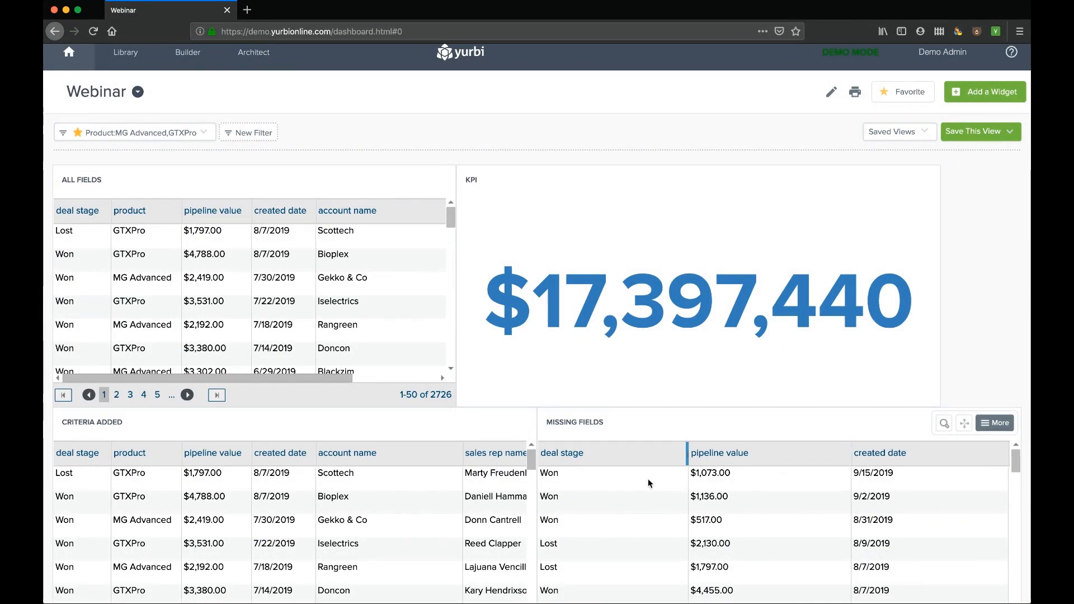
- Open the Missing Fields report from the library's Webinar folder for editing
click(127, 55)
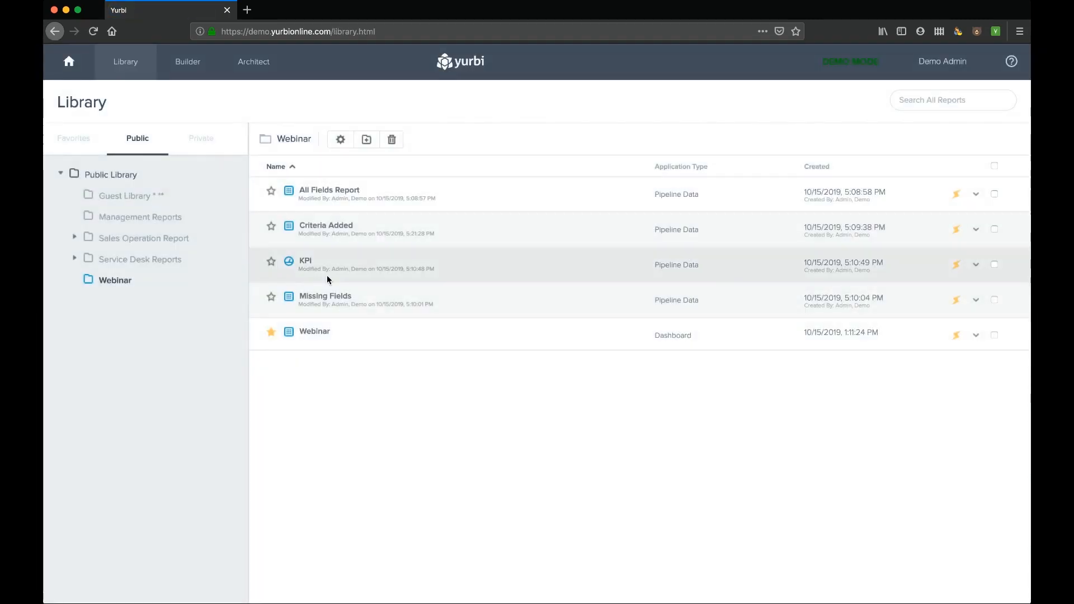
click(976, 300)
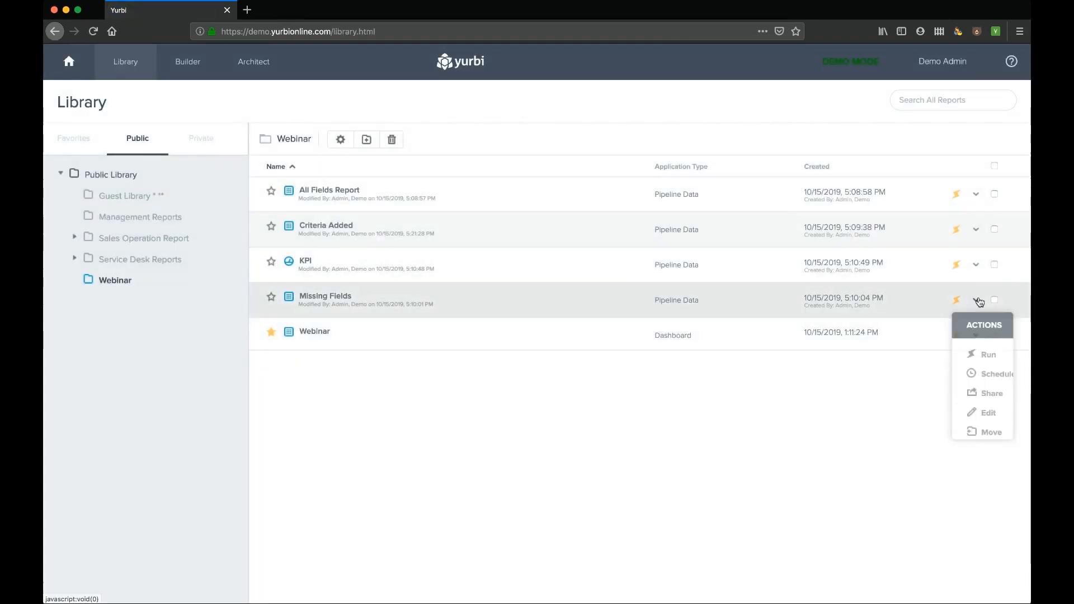
click(962, 413)
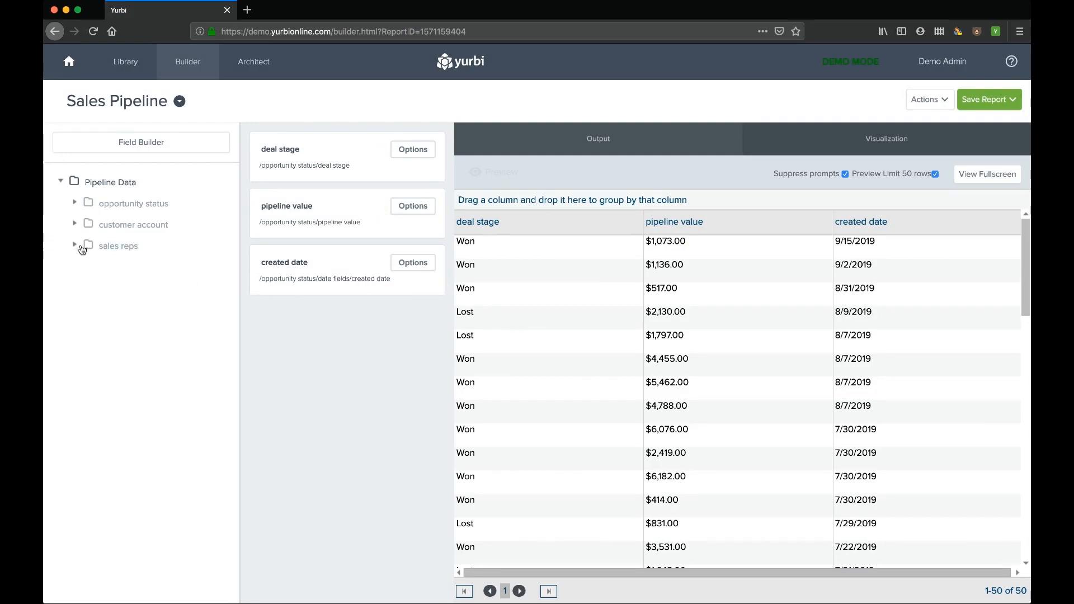
- Add the product, sales rep name and account name fields to the Missing Fields report
click(78, 206)
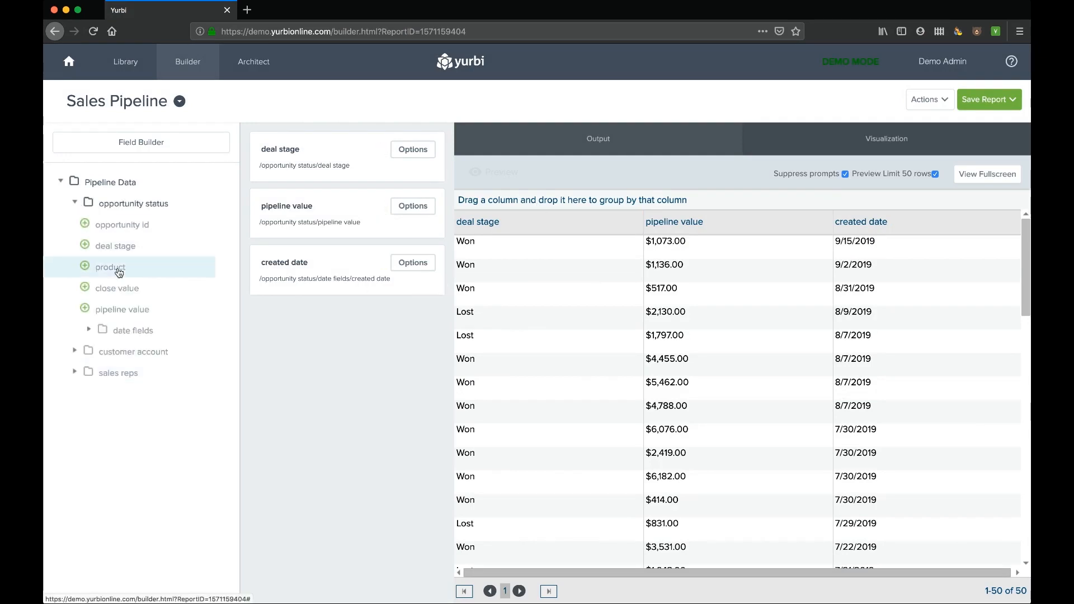
click(86, 268)
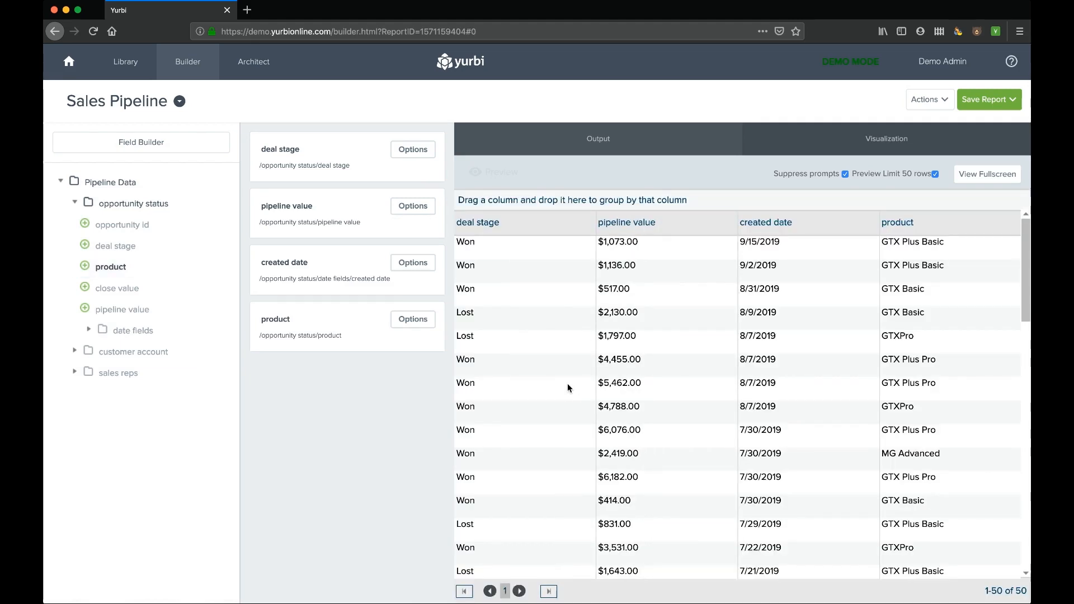
click(75, 372)
click(86, 394)
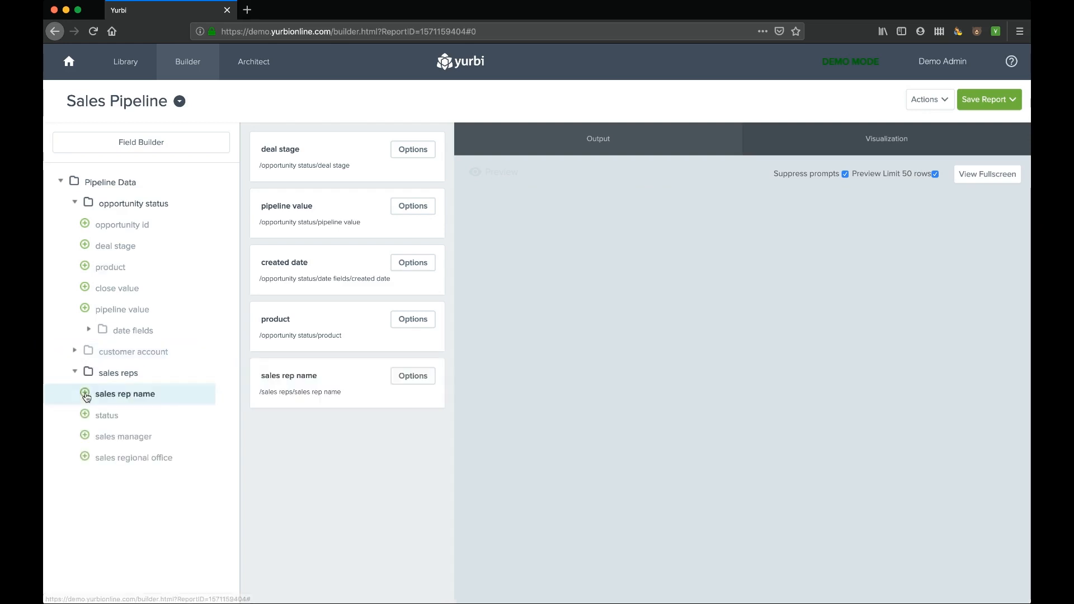
double_click(74, 351)
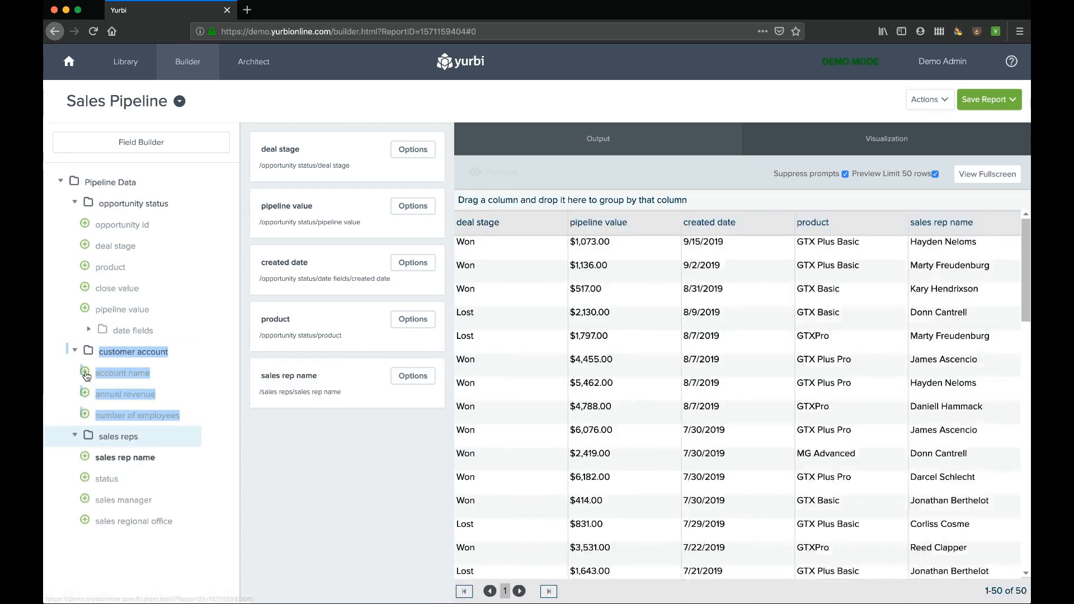
click(85, 373)
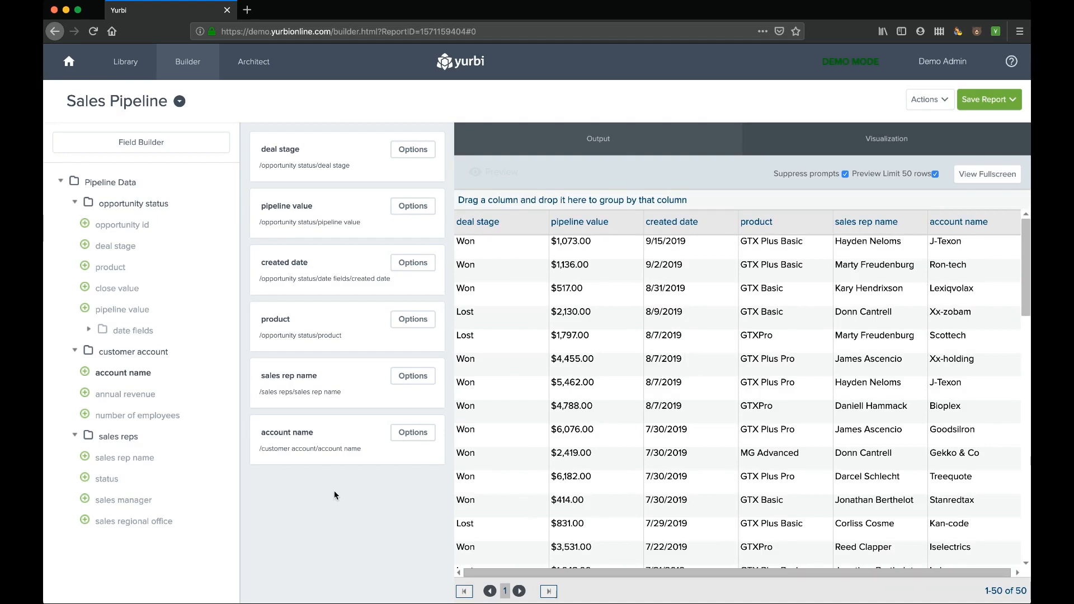
- Hide the product, sales rep name and account name fields from the report output
mouse_move(324, 336)
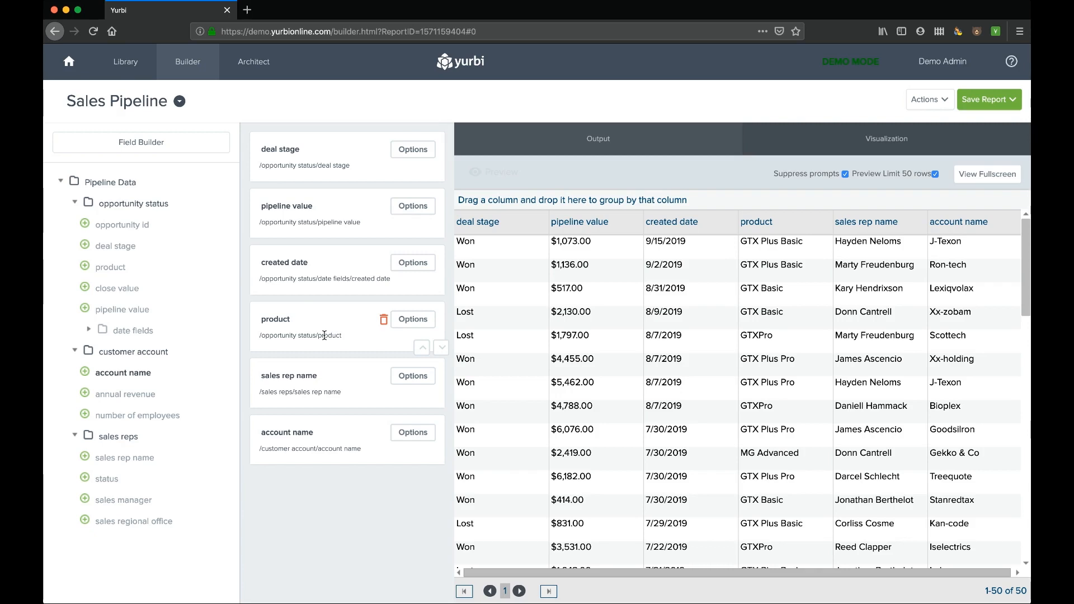
click(413, 321)
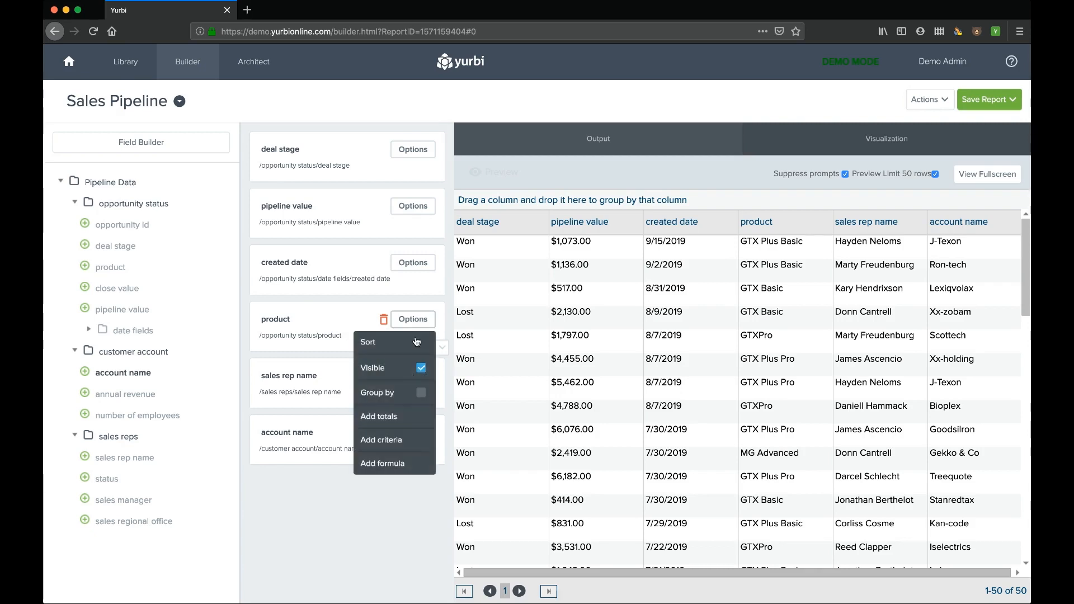
click(421, 367)
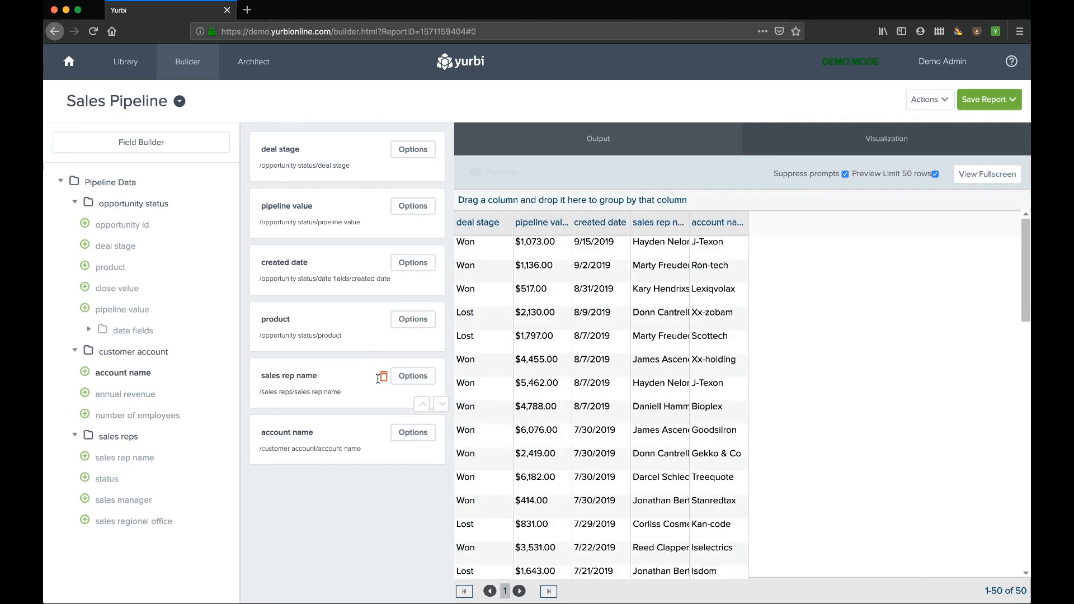
click(413, 376)
click(423, 425)
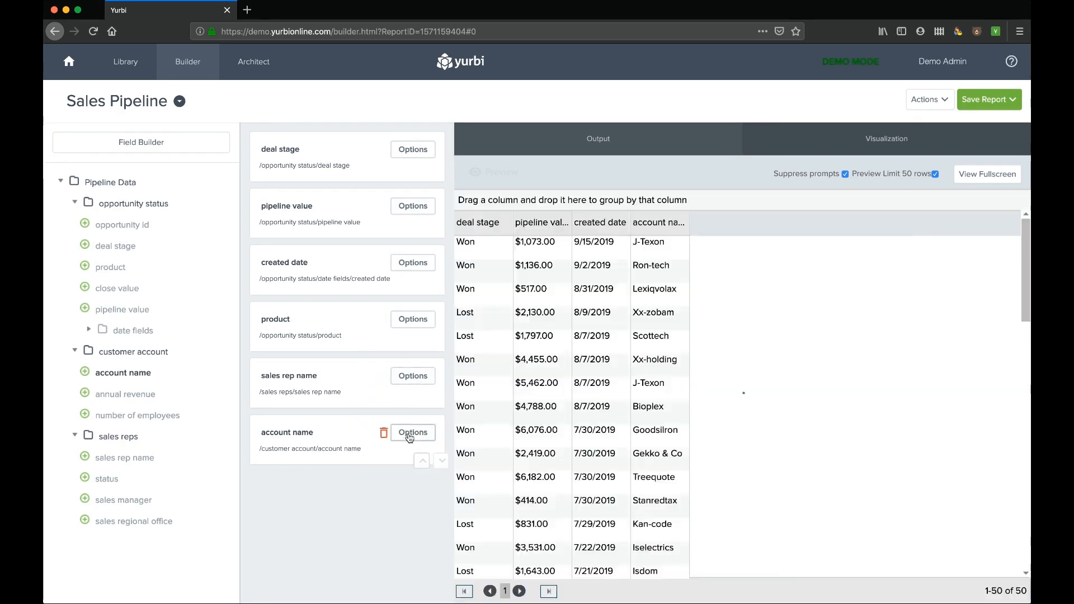
click(413, 433)
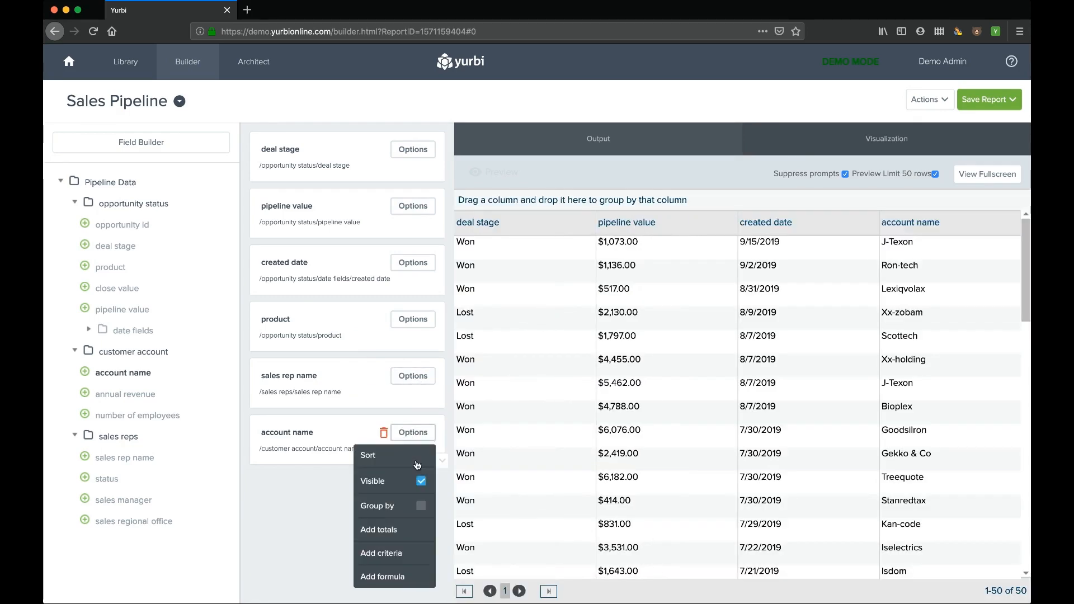
click(420, 481)
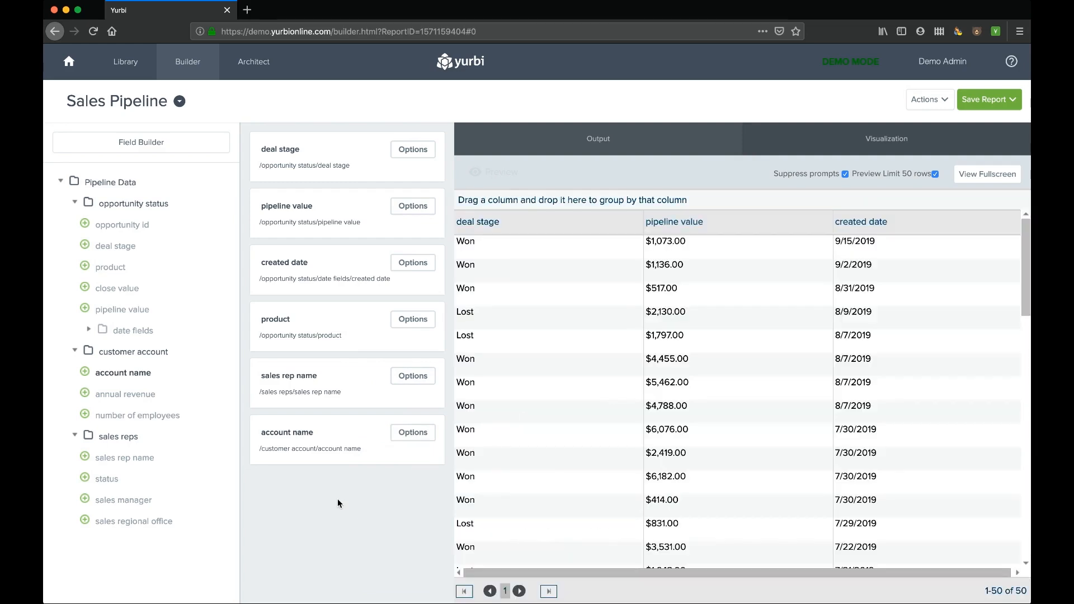
click(413, 376)
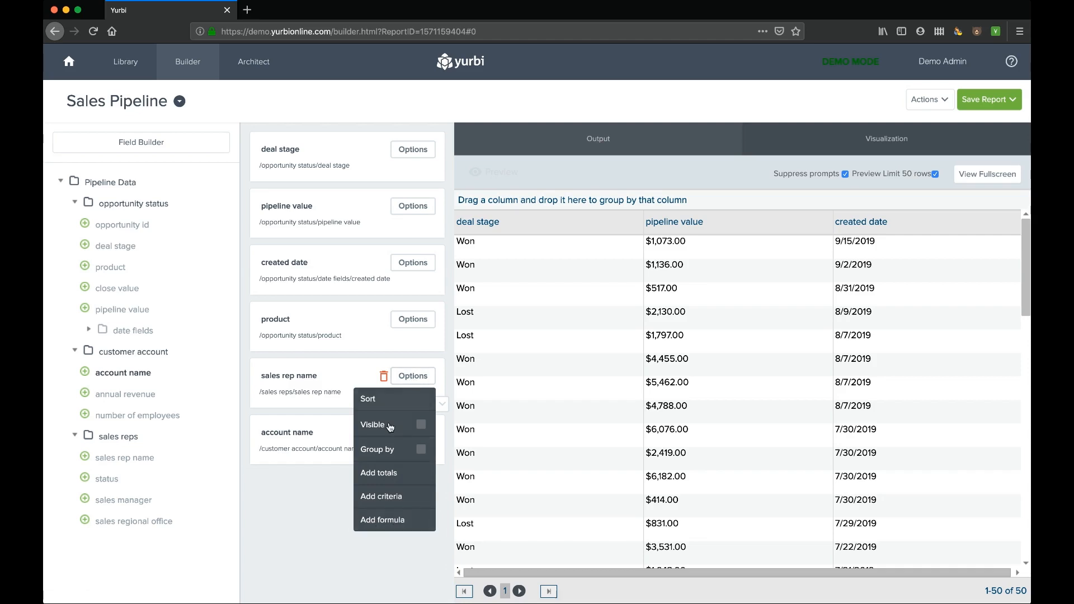
click(417, 381)
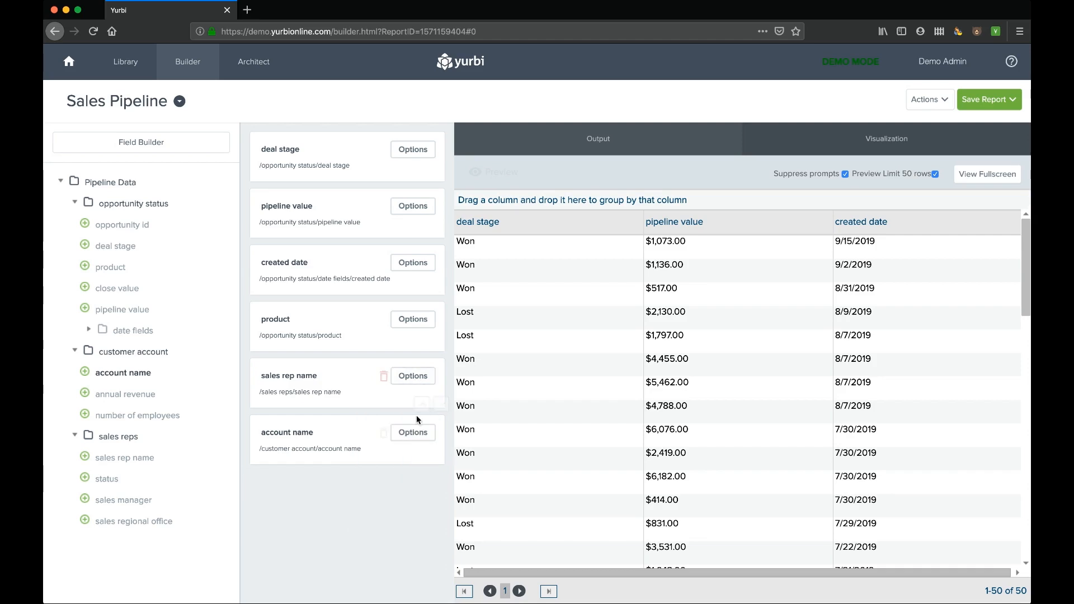
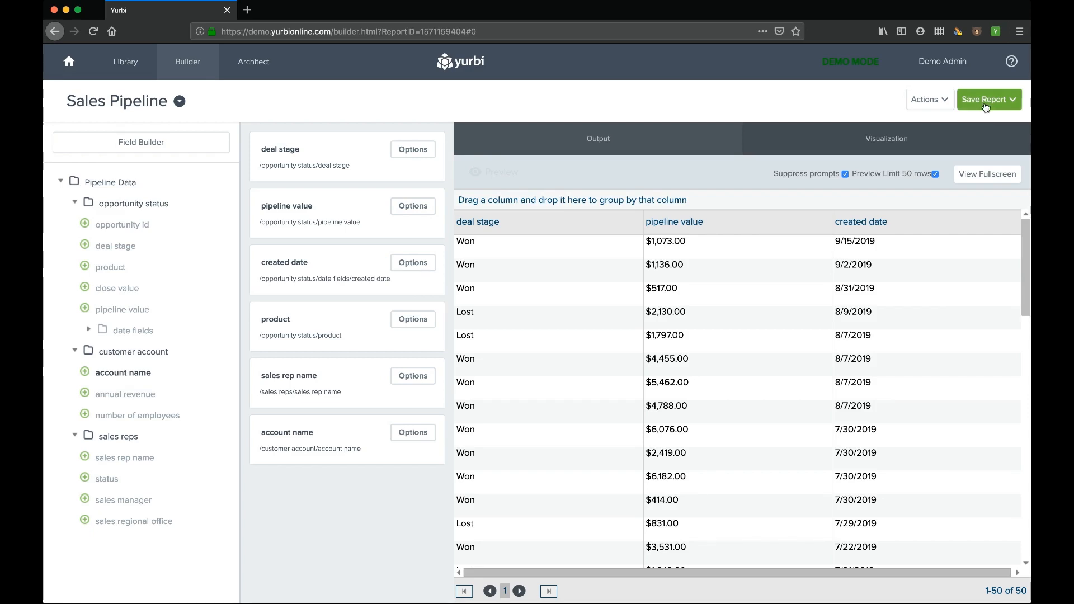
- Save the Missing Fields report and open the KPI report from the Webinar folder for editing
click(1002, 100)
click(979, 130)
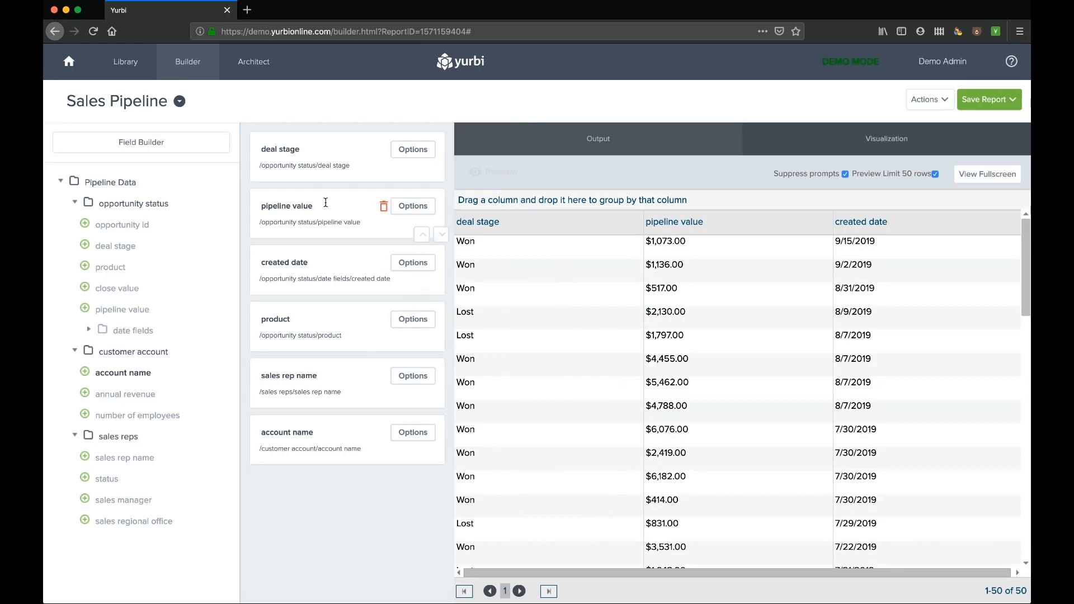
click(127, 65)
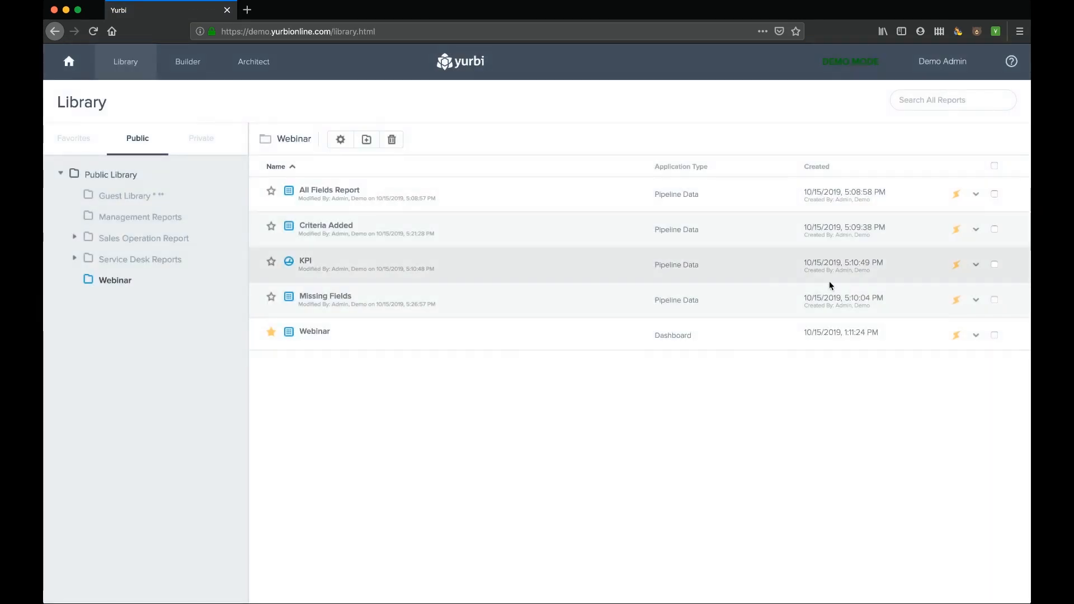
click(975, 264)
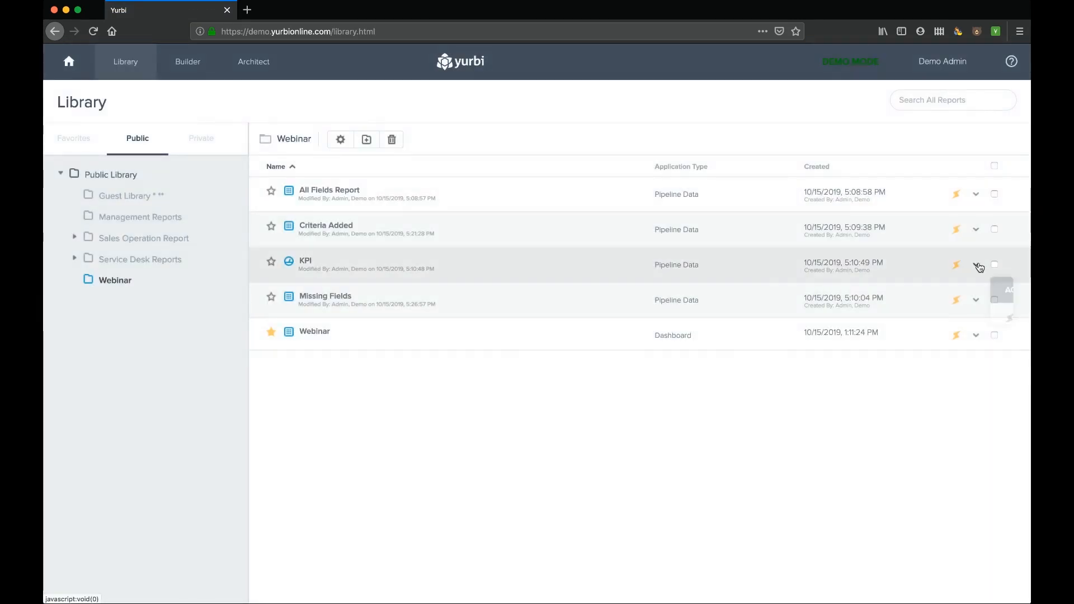
click(961, 377)
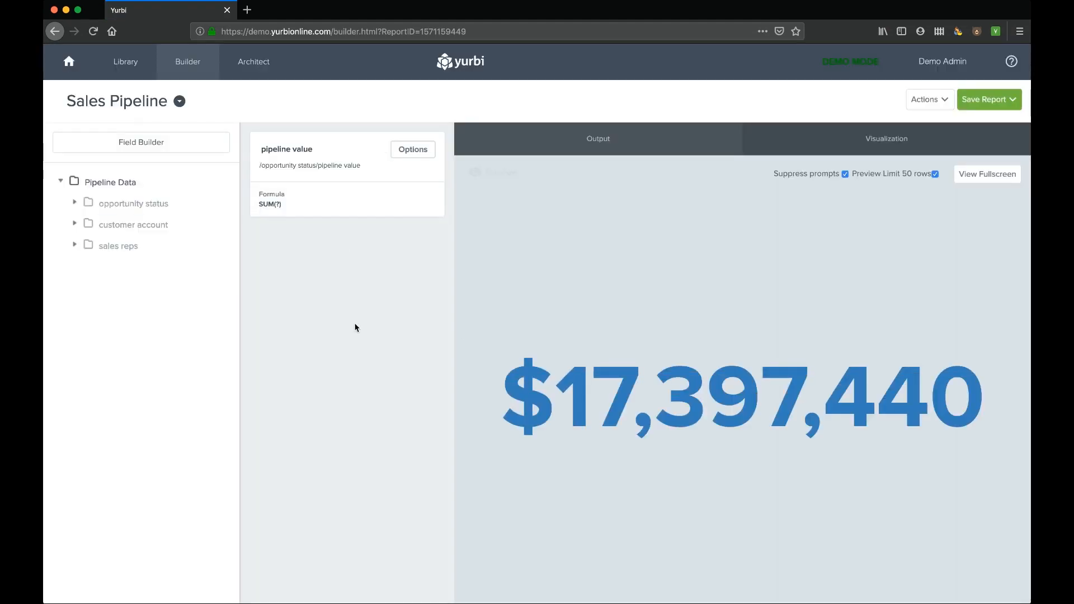
- Add the deal stage, product, created date, account name and sales rep name fields to the KPI report
click(86, 209)
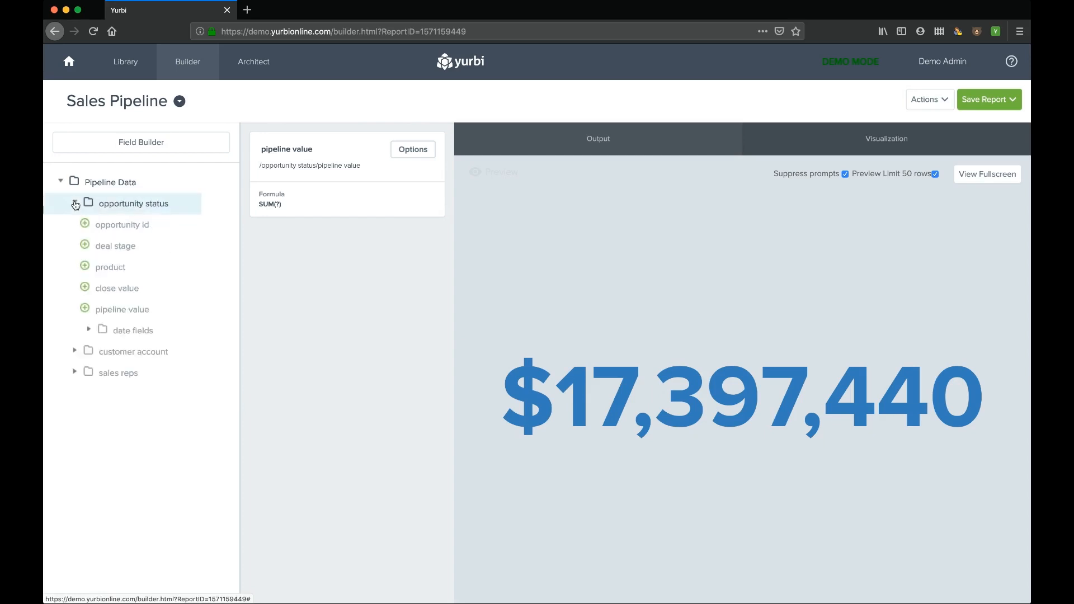
click(84, 245)
click(85, 266)
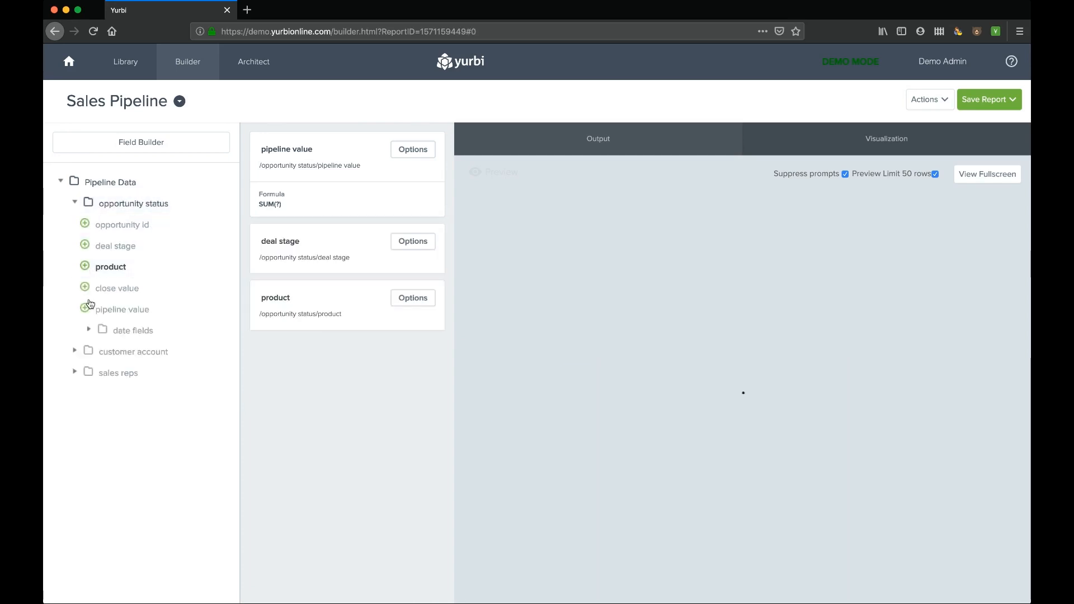
click(88, 329)
click(99, 351)
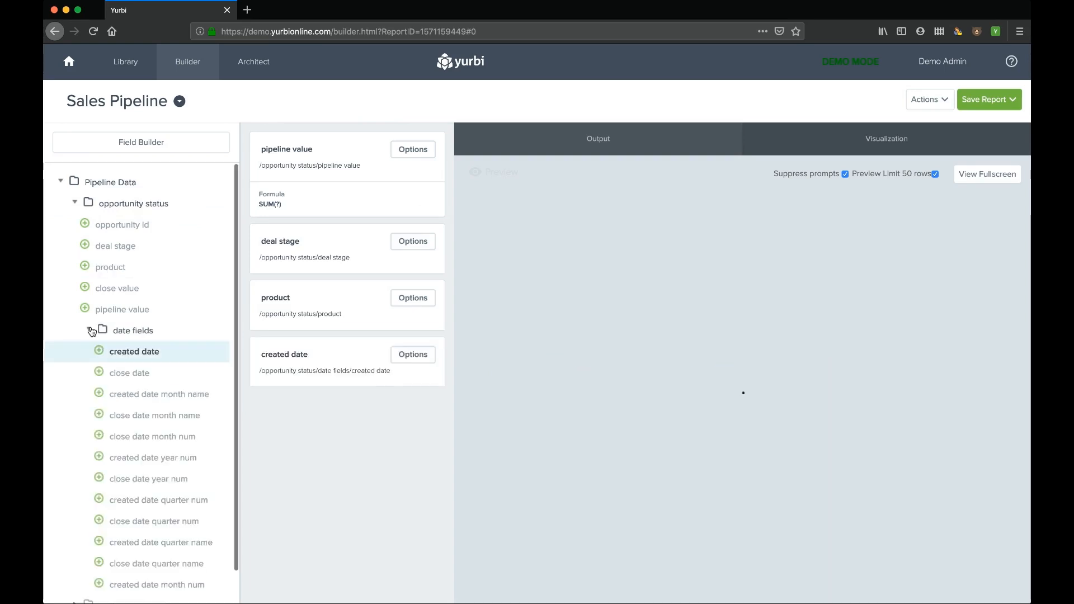
click(90, 330)
click(75, 351)
click(85, 372)
click(75, 435)
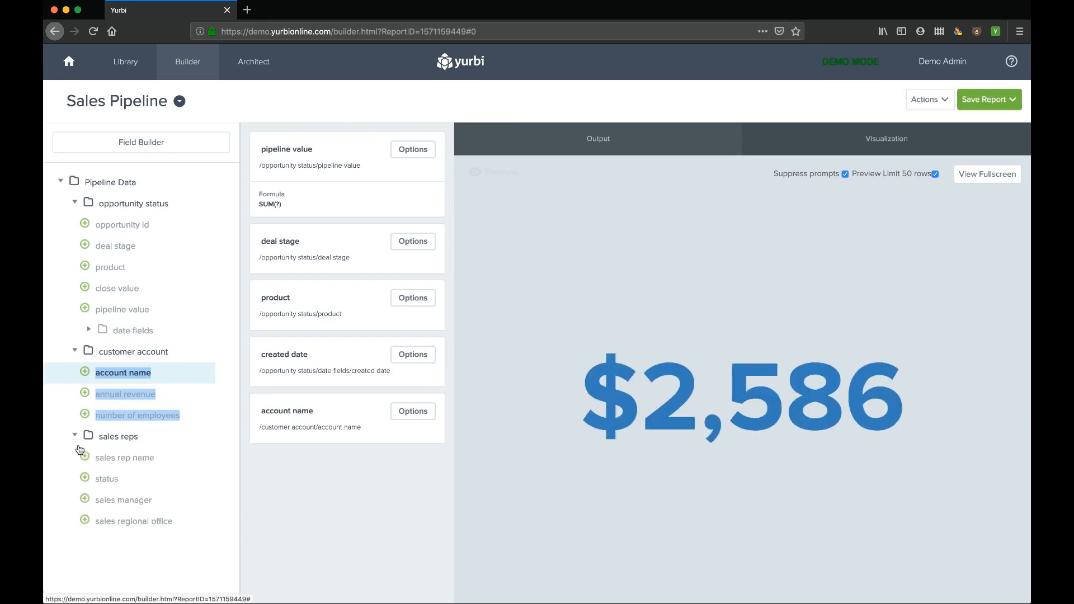
click(84, 457)
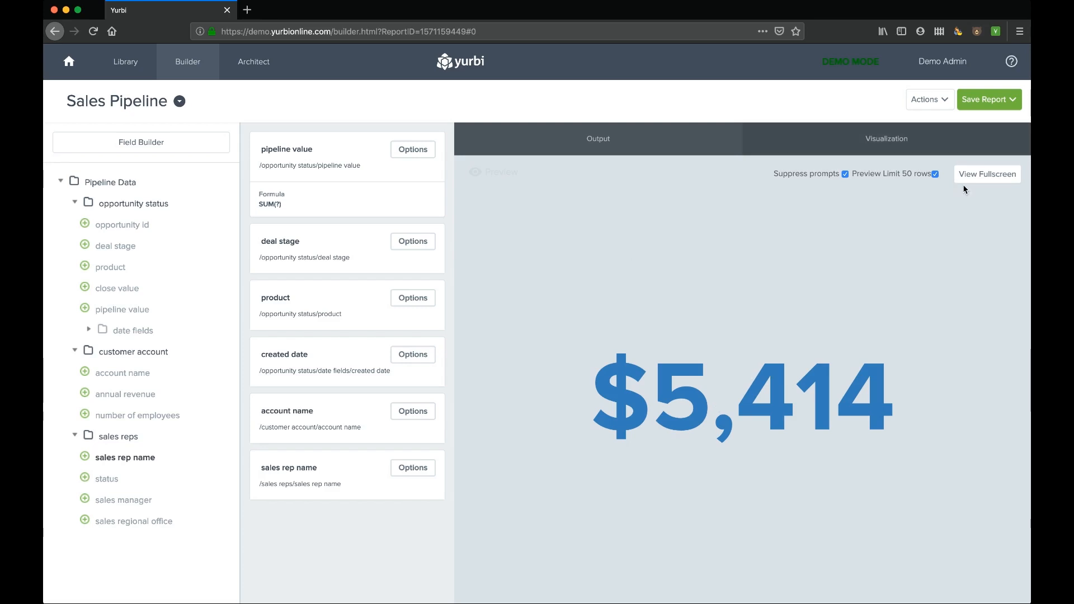
- View the KPI report in fullscreen and return to the builder
click(976, 175)
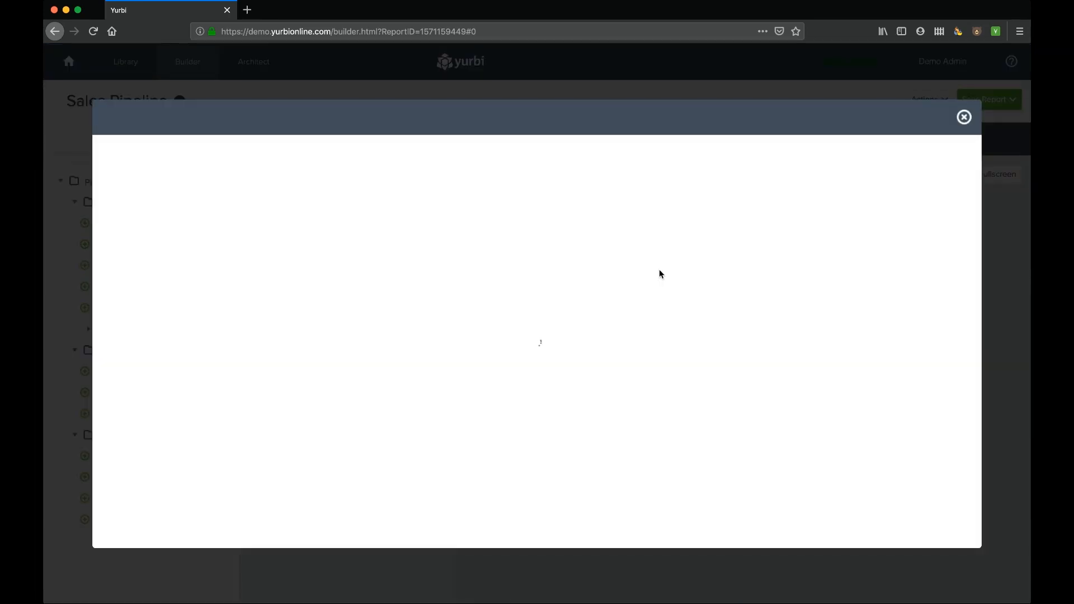
click(964, 117)
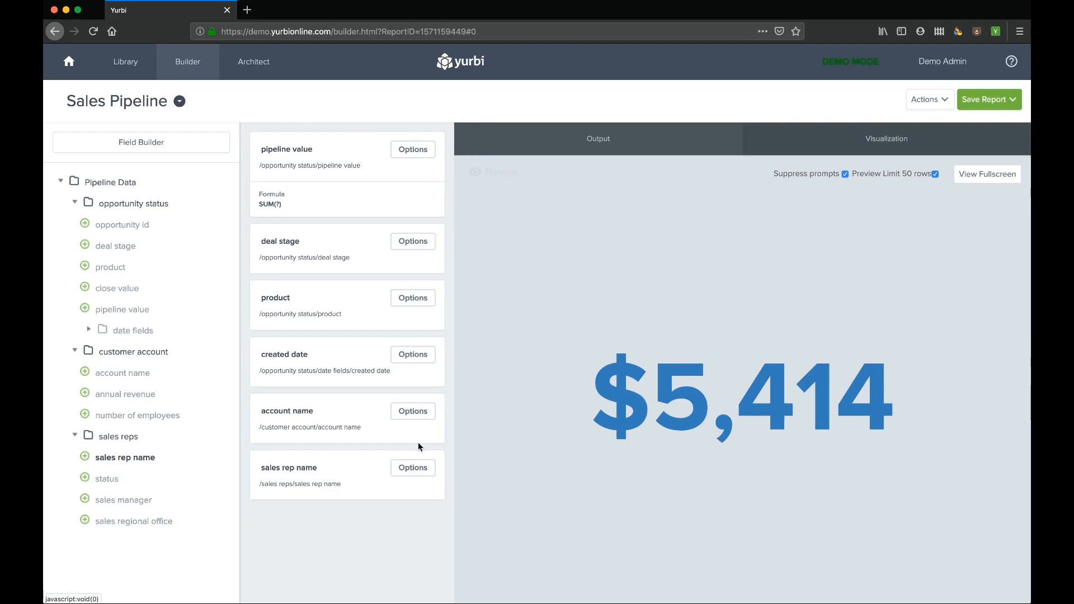
- Hide the deal stage, product, created date, account name and sales rep name fields so only pipeline value stays visible
click(412, 244)
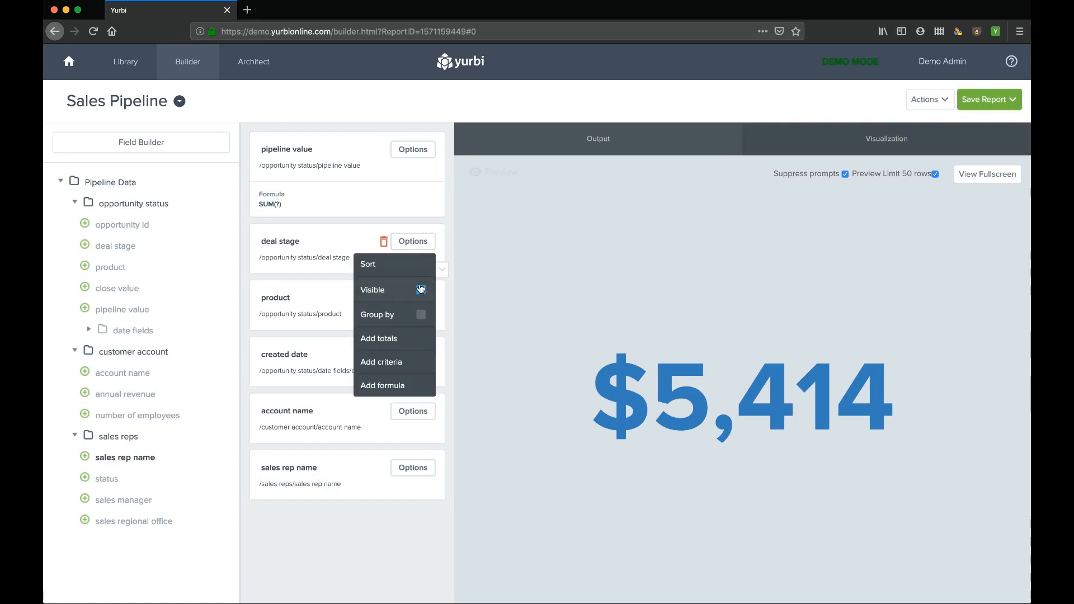
click(421, 290)
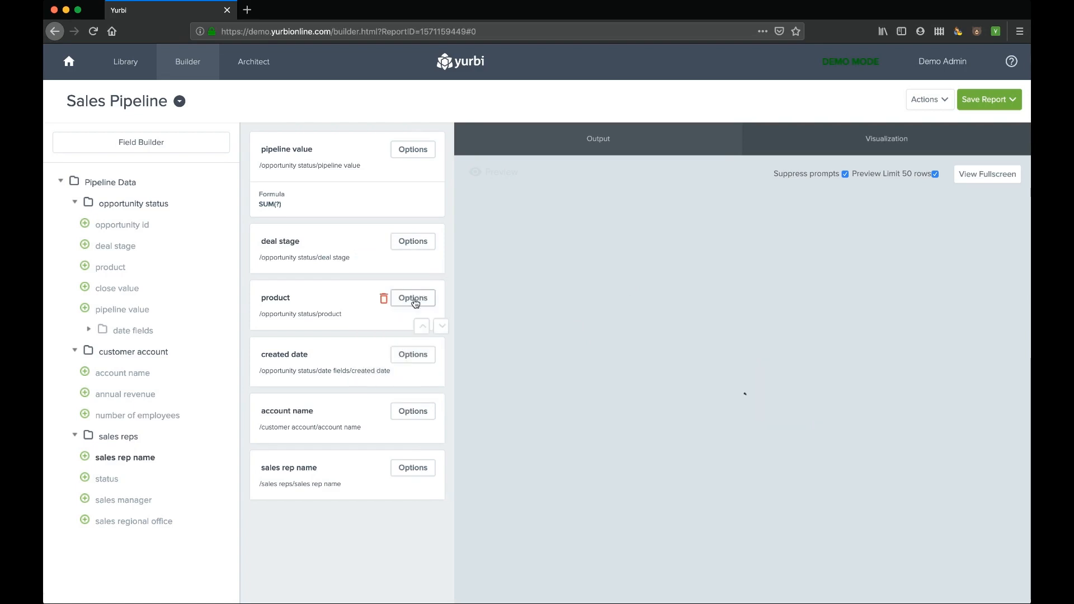
click(419, 297)
click(420, 345)
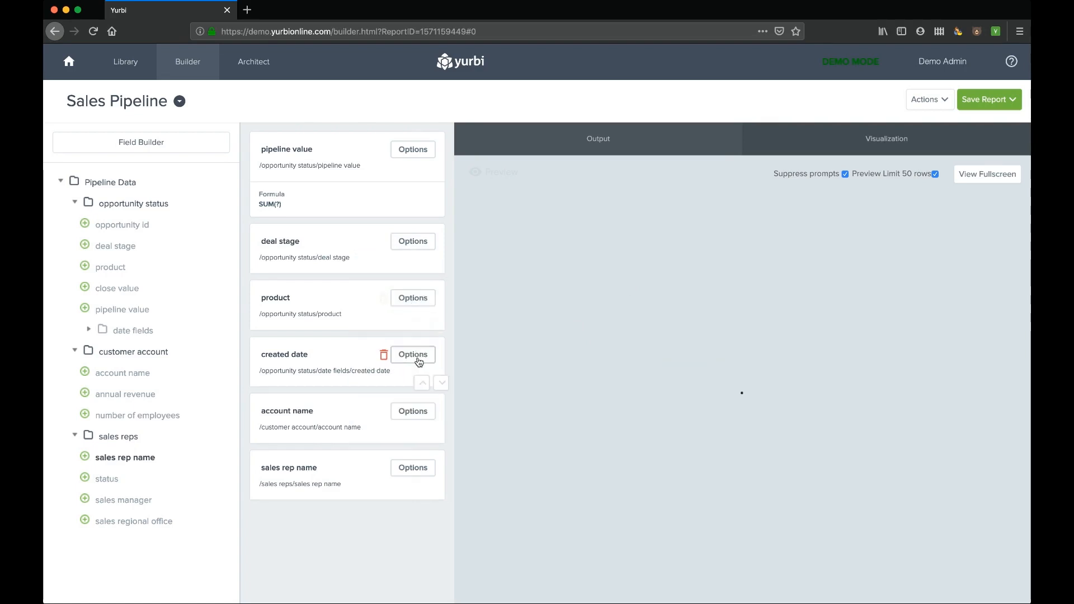
click(419, 355)
click(420, 402)
click(418, 417)
click(421, 459)
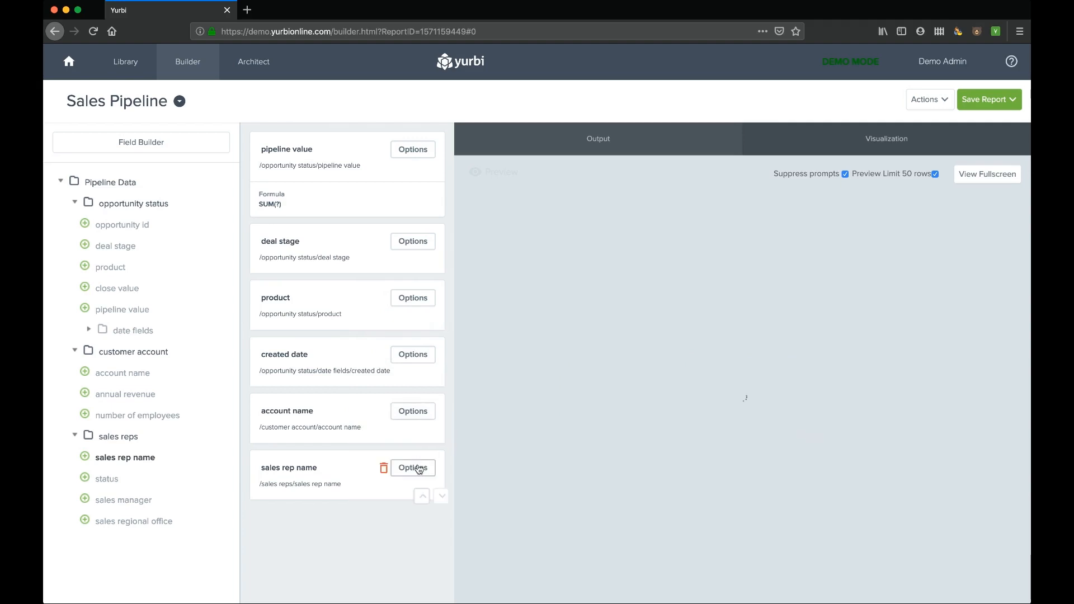
click(419, 468)
click(420, 515)
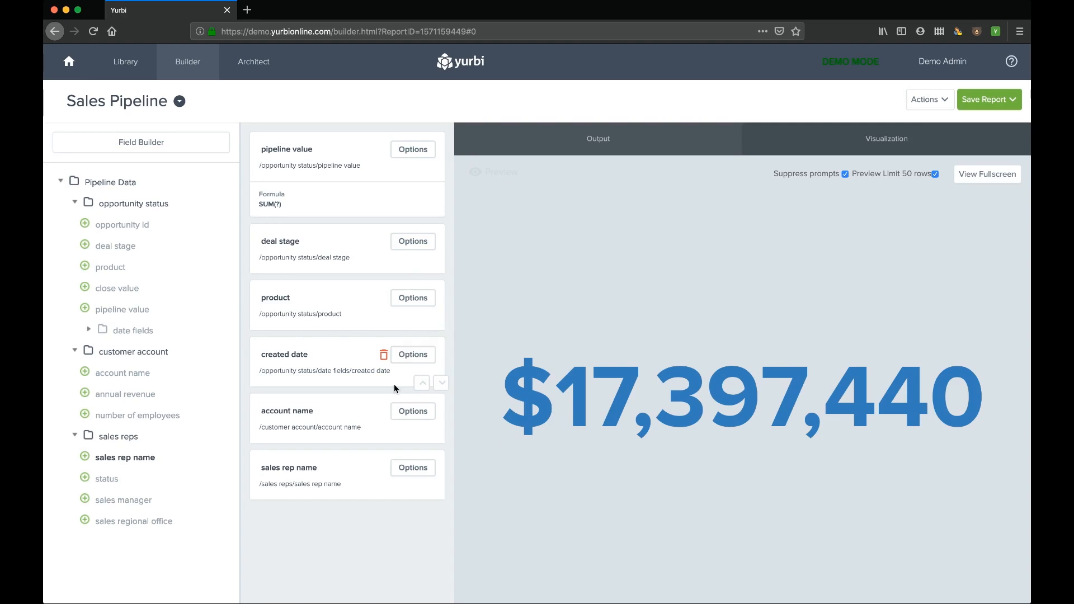
- Sort the KPI report by the hidden created date field in descending order
click(422, 358)
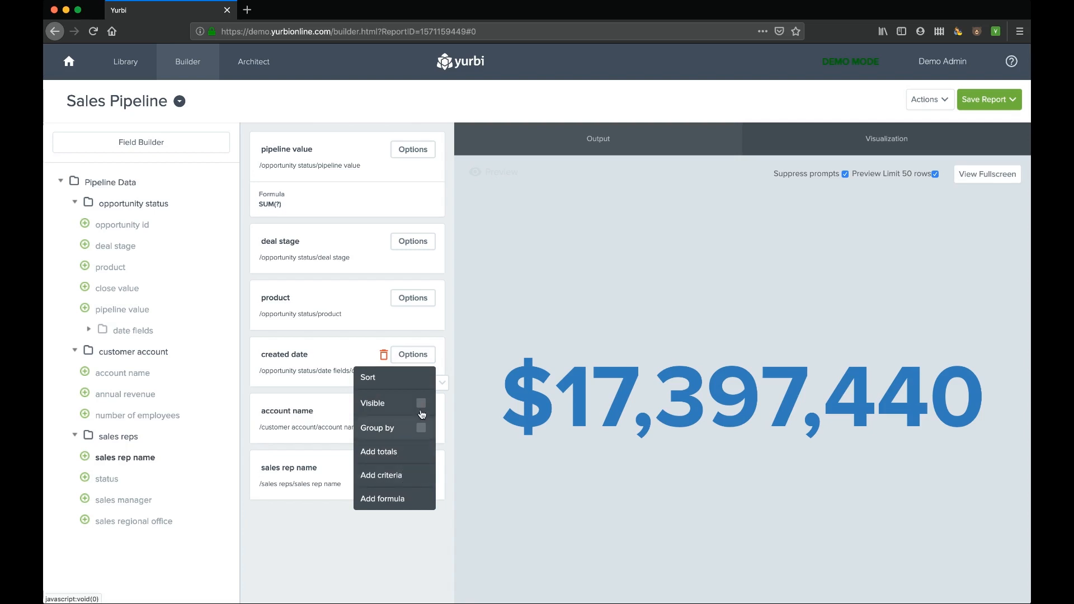
click(407, 388)
click(398, 402)
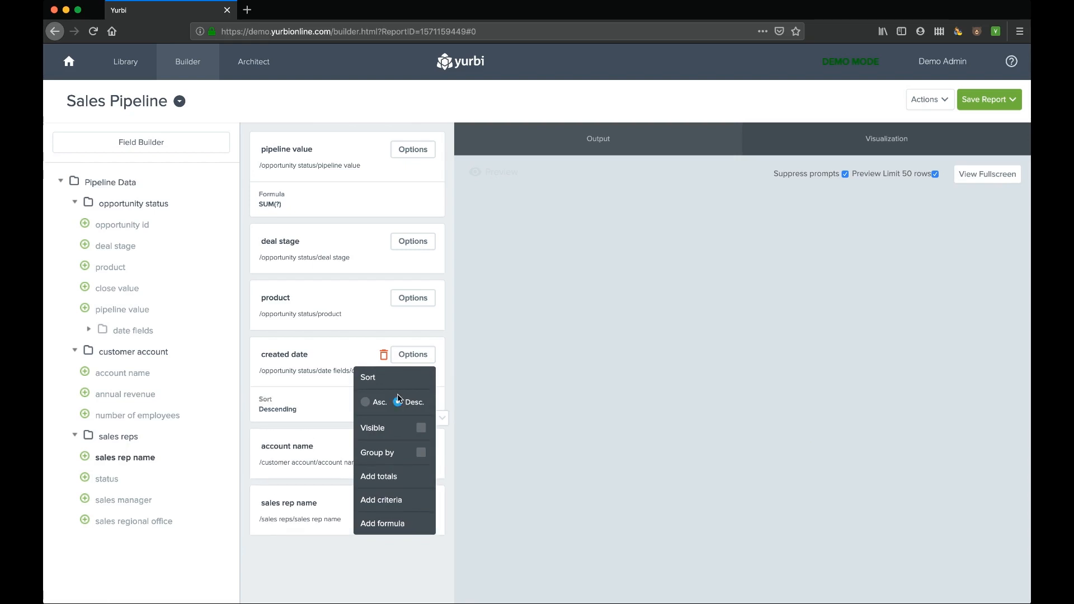
- Remove the descending sort from the created date field
click(413, 356)
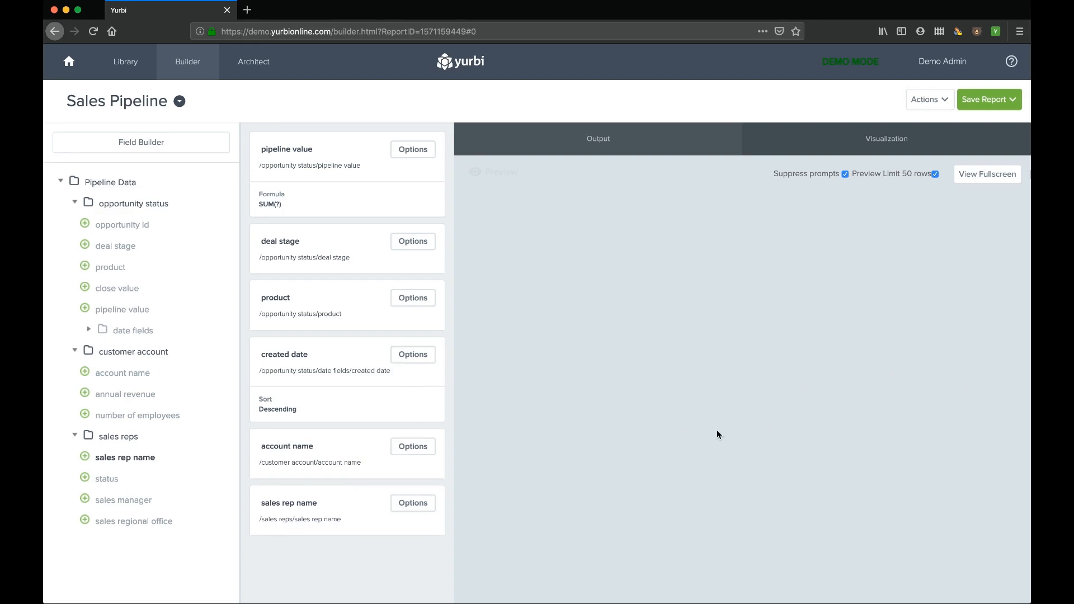
click(415, 356)
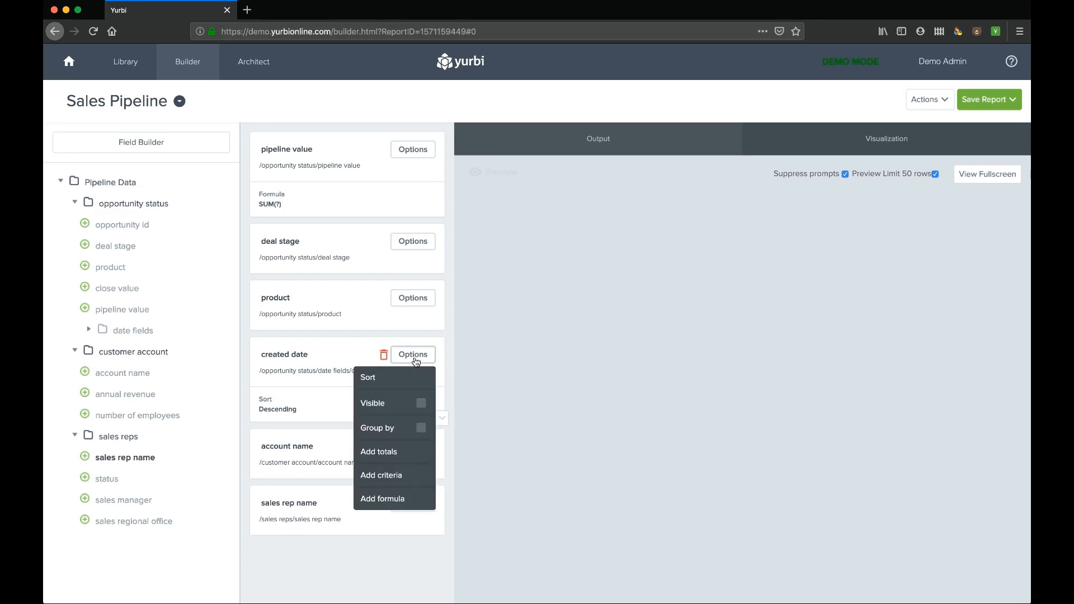
click(398, 385)
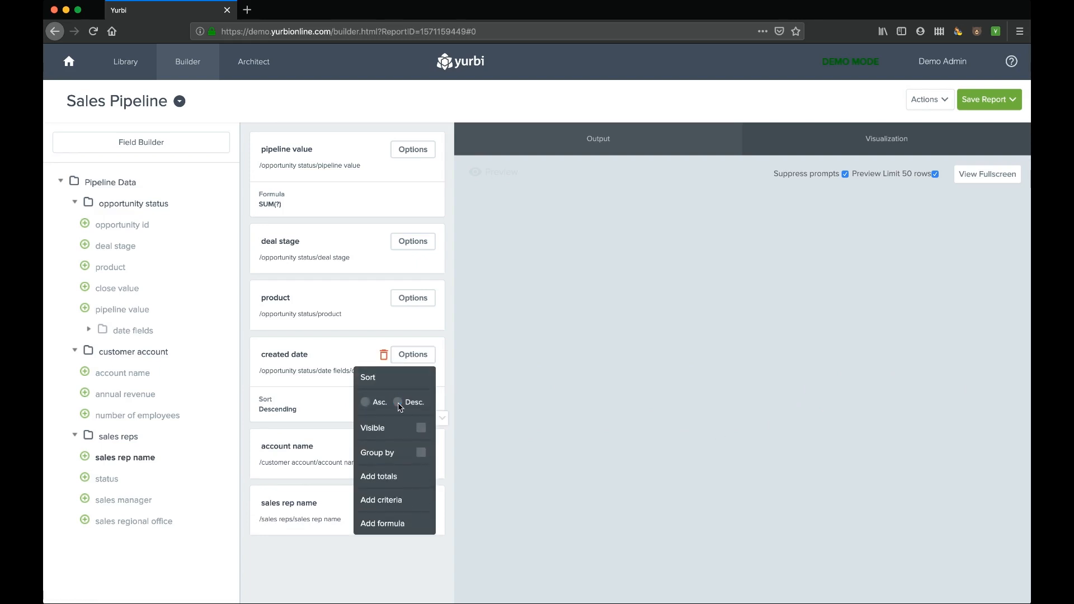
click(398, 401)
click(417, 356)
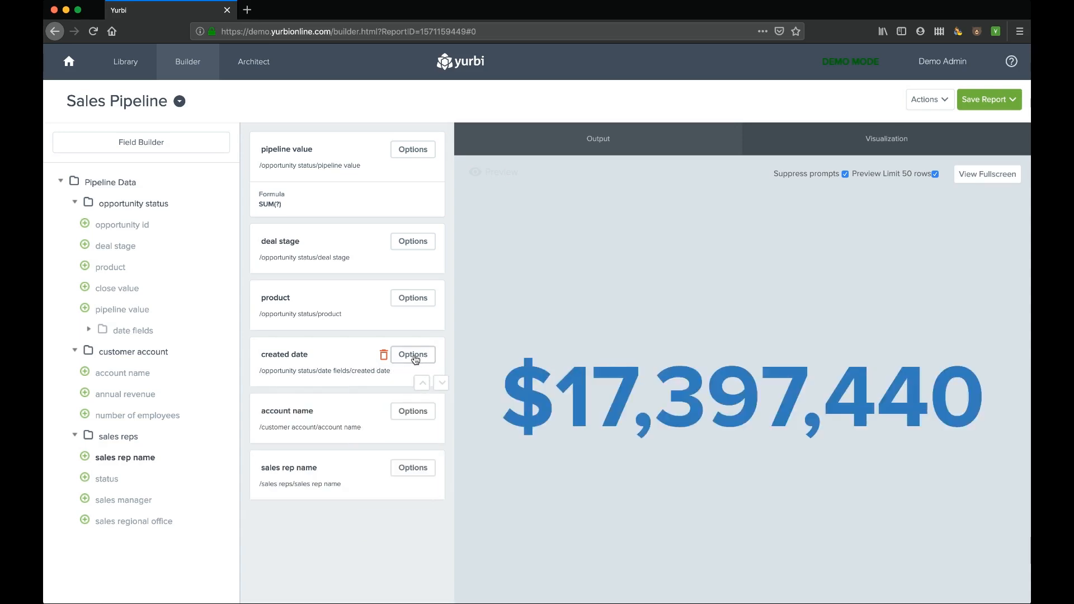
- Reapply the descending sort to the created date field and clear it again
click(418, 358)
click(399, 378)
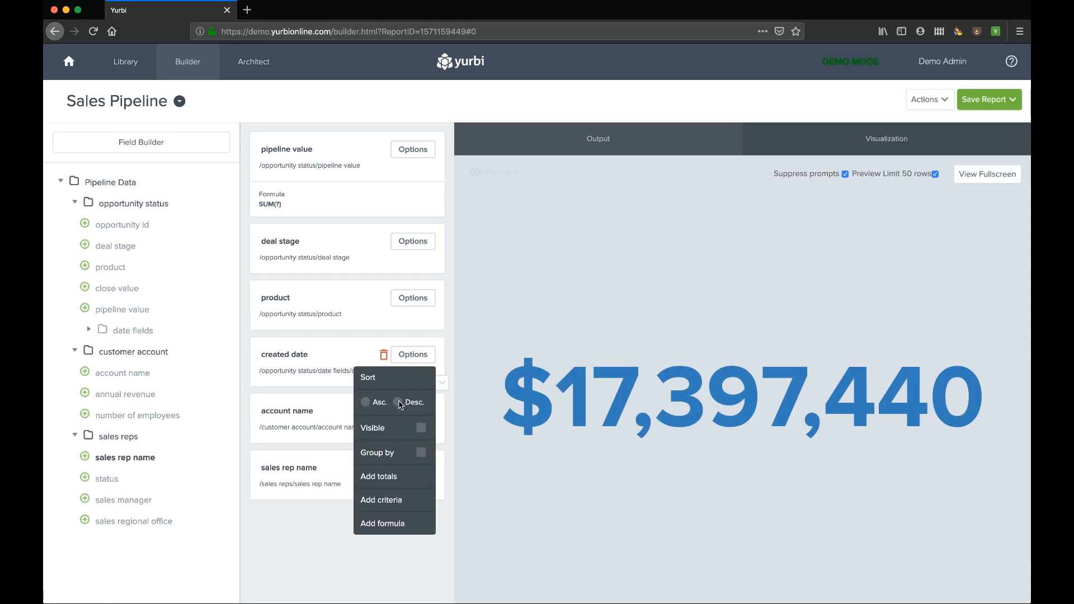
click(398, 401)
click(416, 357)
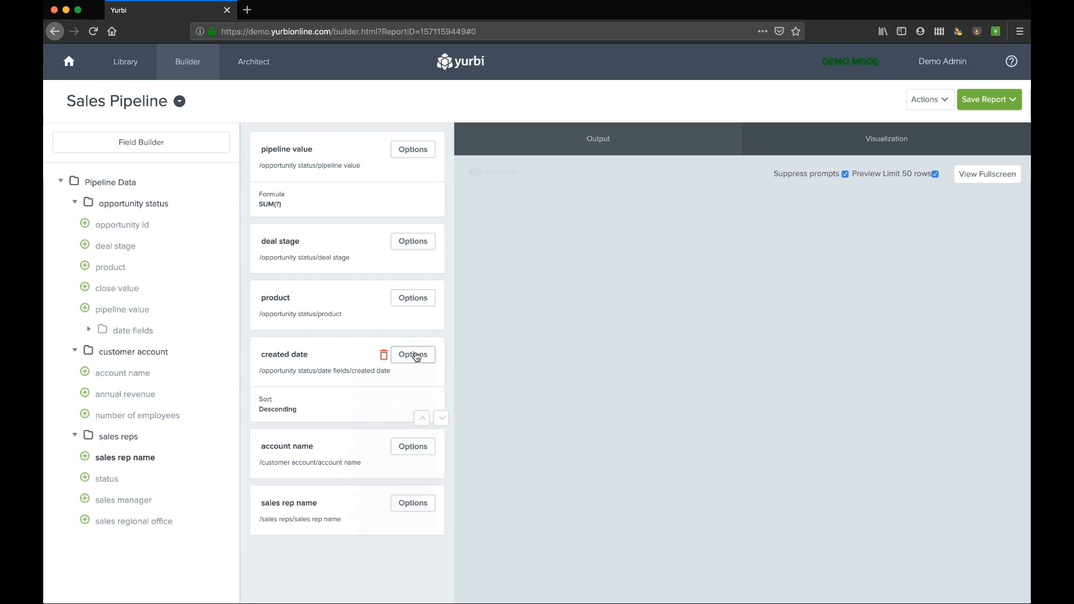
click(419, 356)
click(412, 387)
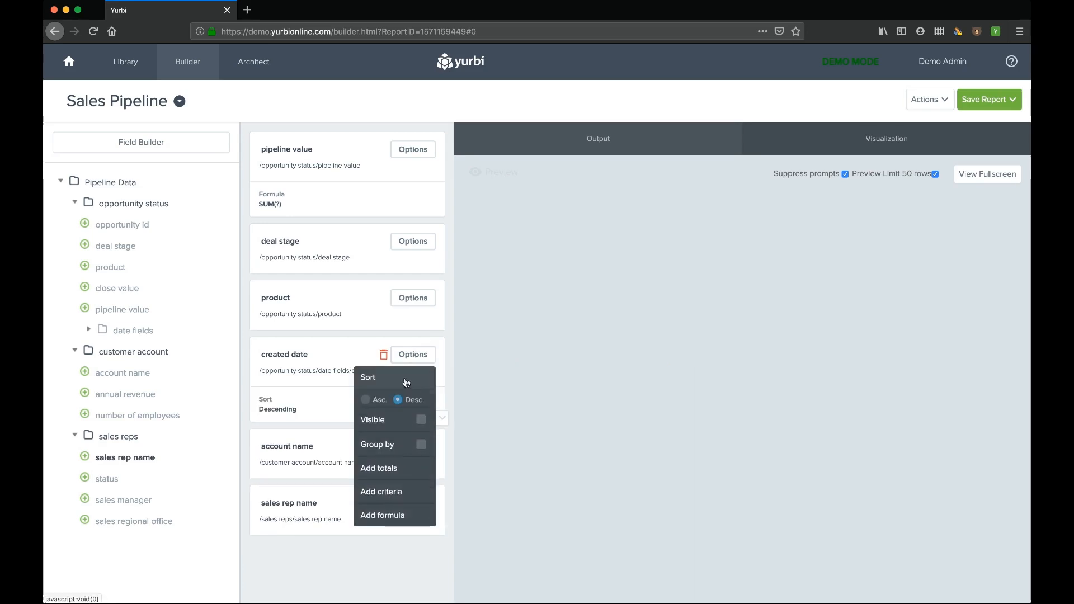
click(398, 402)
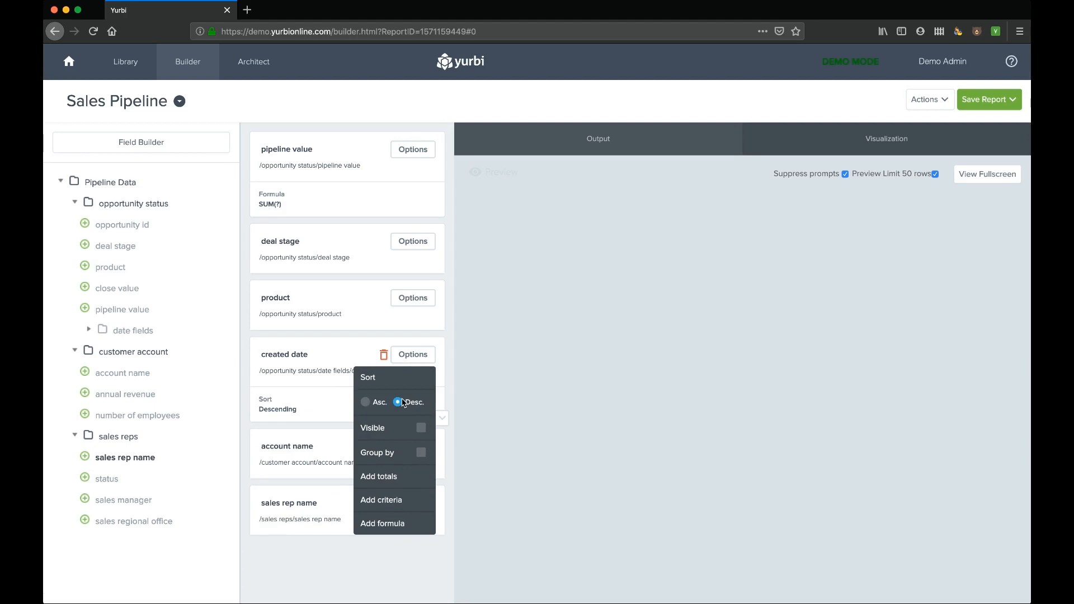
click(415, 360)
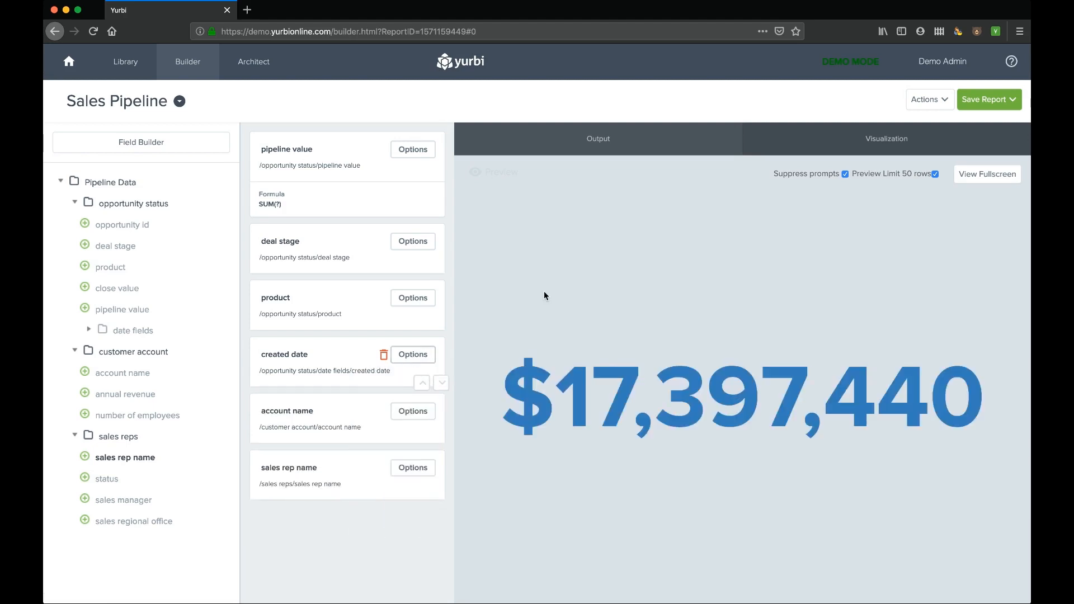
- Save the KPI report over the existing version and open the Webinar dashboard
click(985, 105)
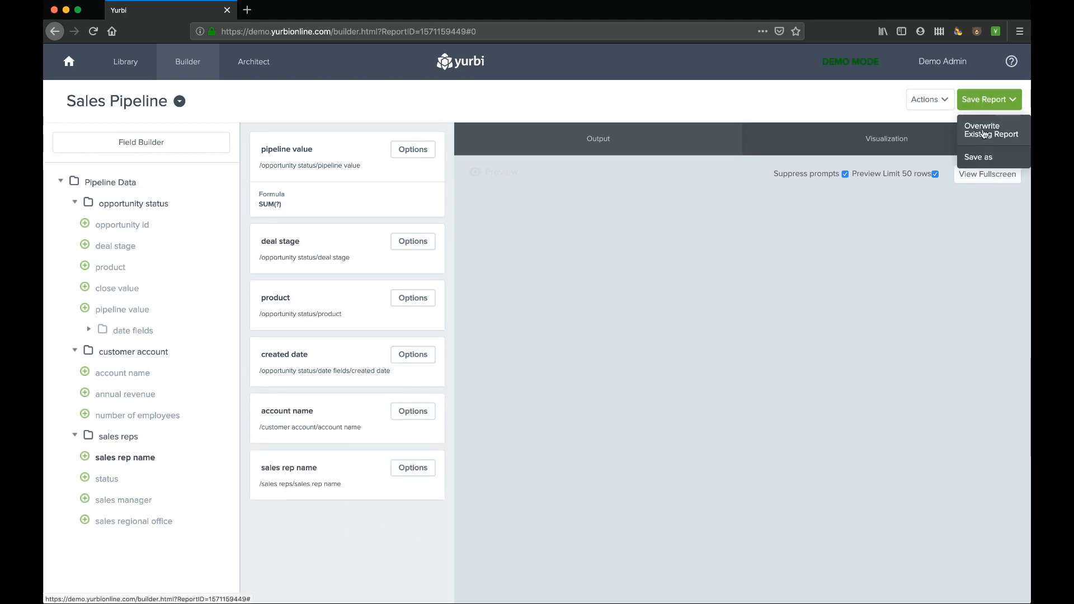
click(985, 134)
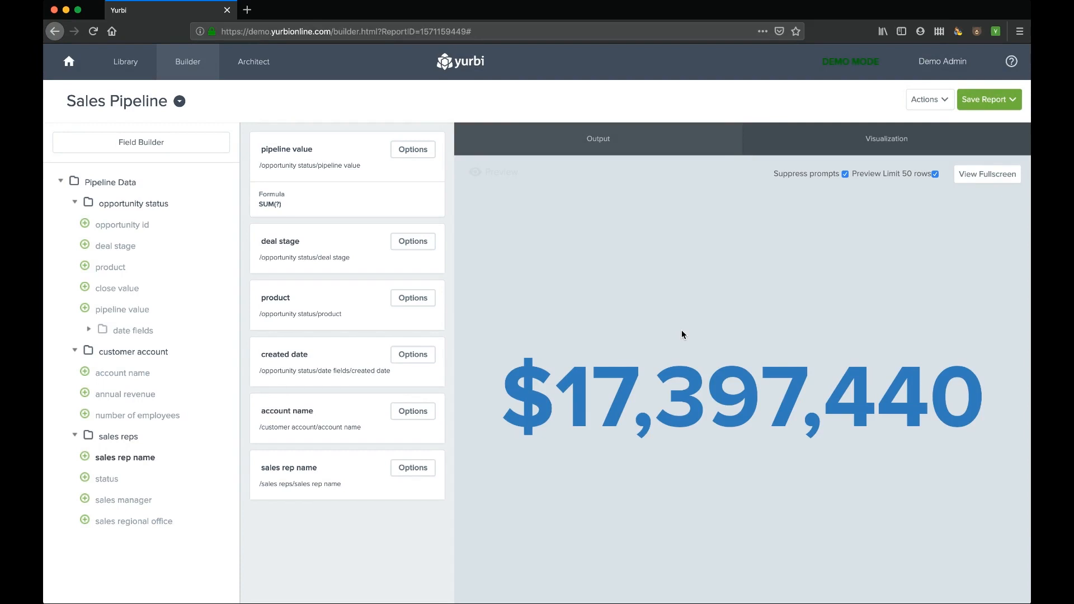
click(78, 64)
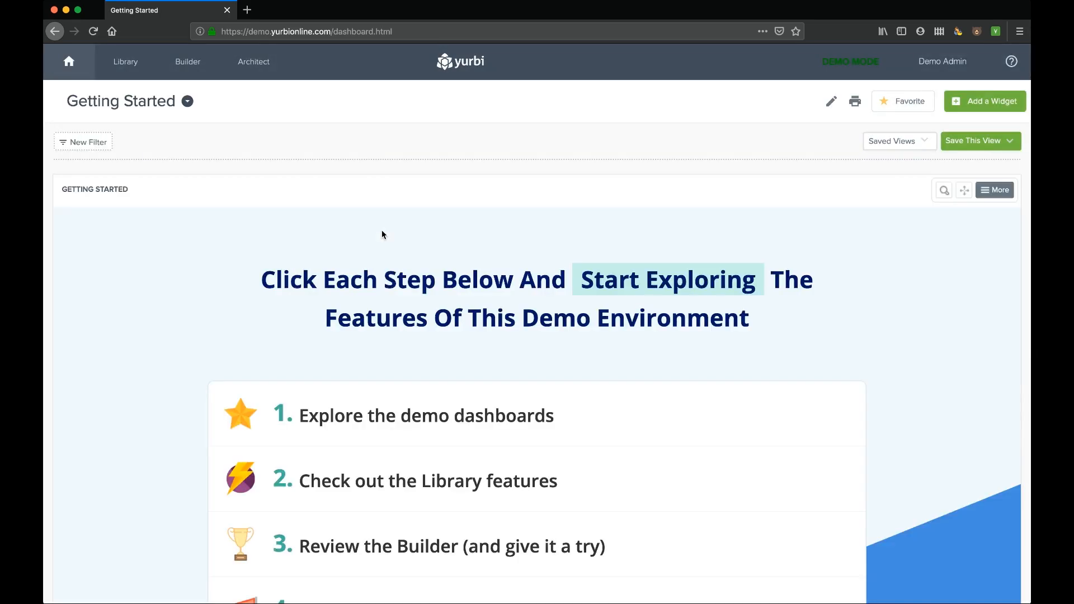
click(188, 106)
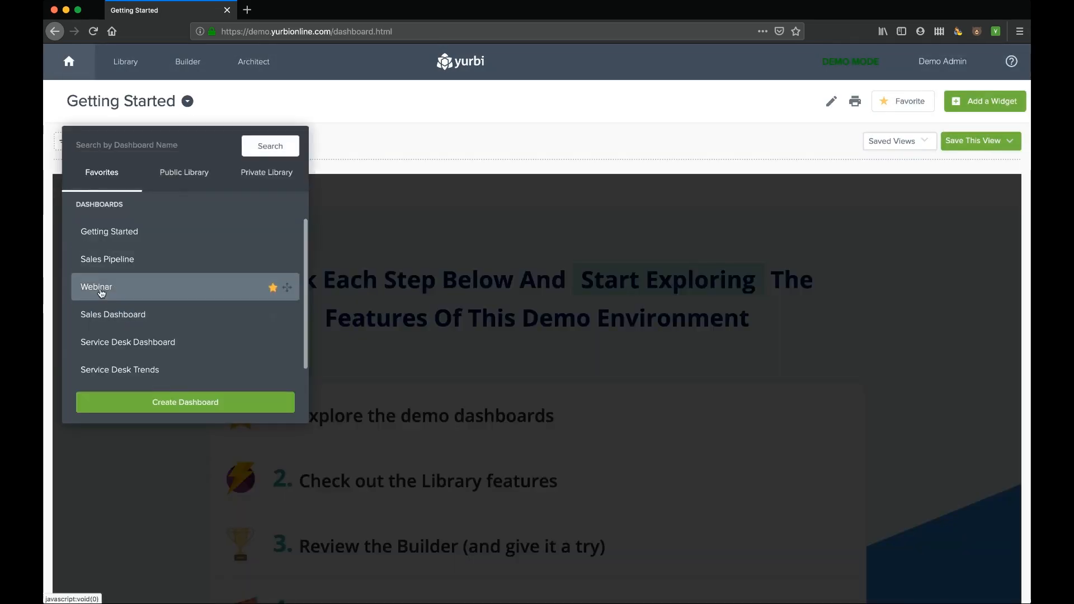
click(101, 288)
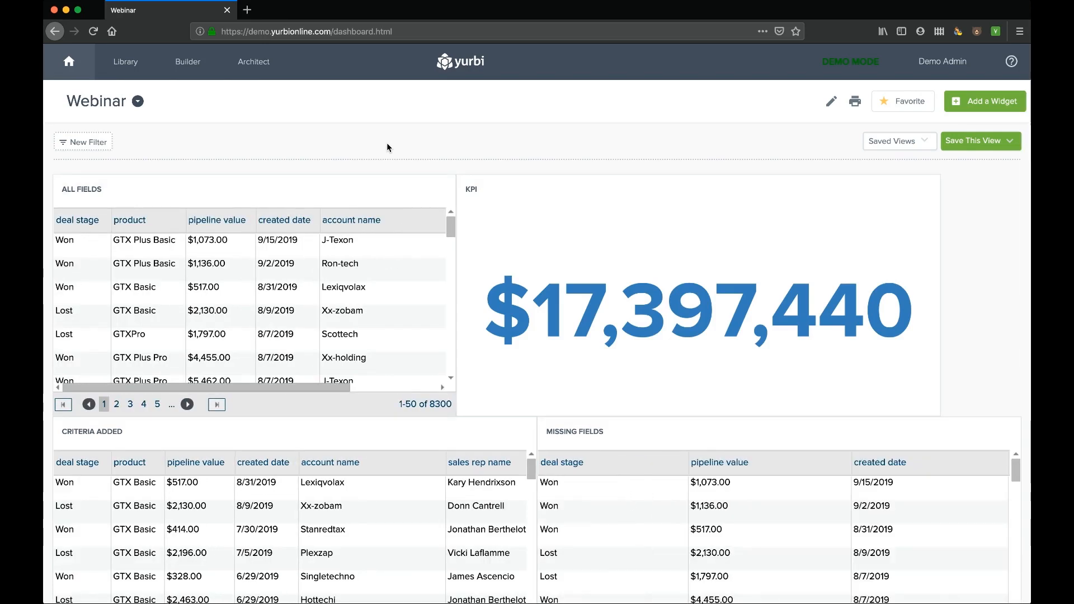
- Start a new Date/Time filter on the Webinar dashboard and name it Date
click(64, 144)
click(476, 136)
triple_click(323, 142)
text(Date)
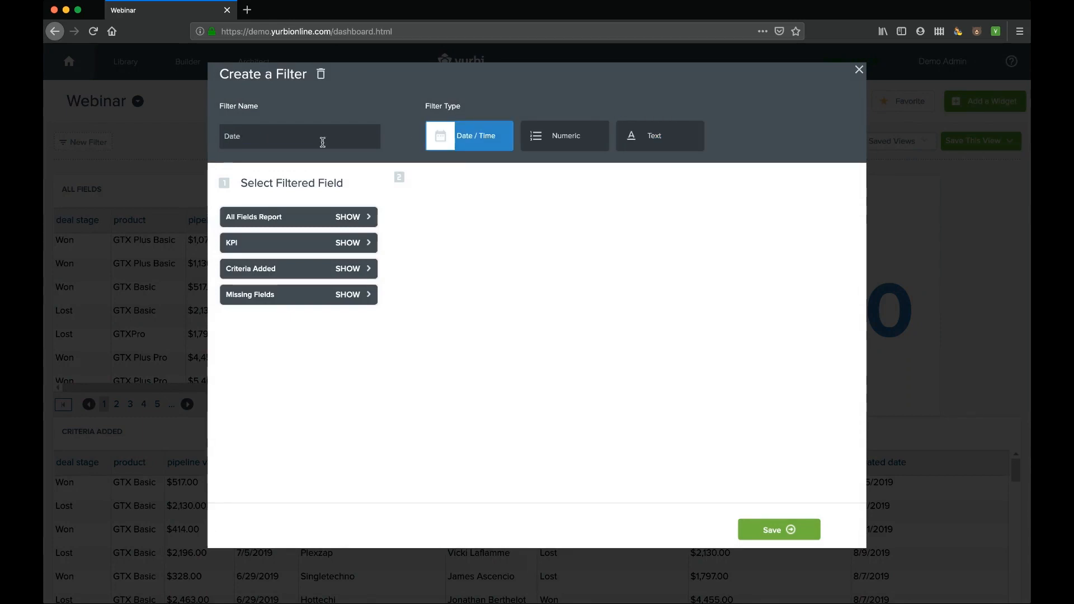
- Apply the Date filter to the created date field of the All Fields, KPI, Criteria Added and Missing Fields reports
click(356, 220)
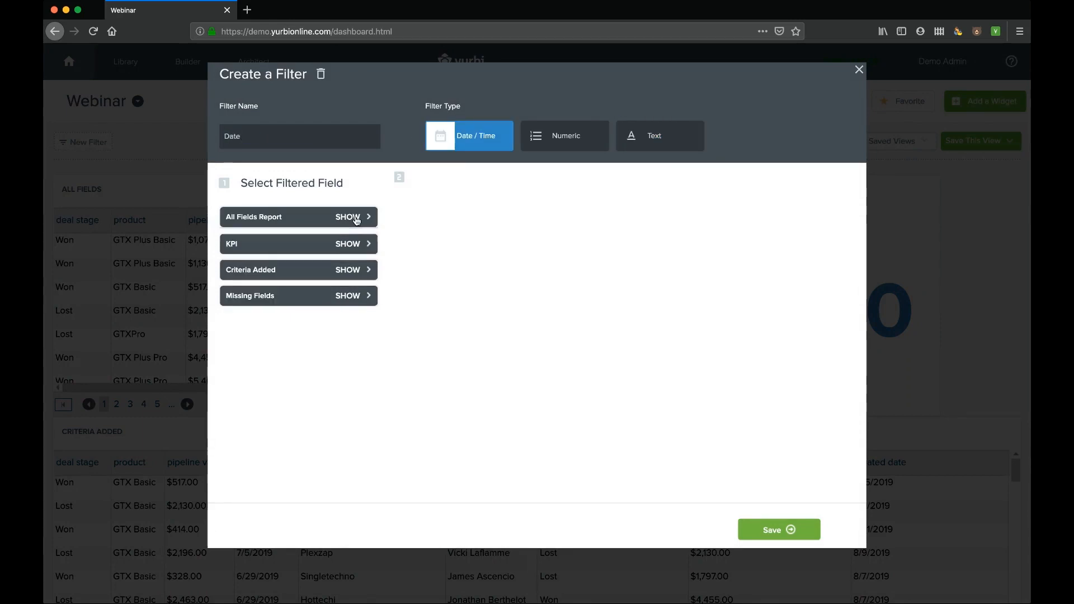
click(345, 260)
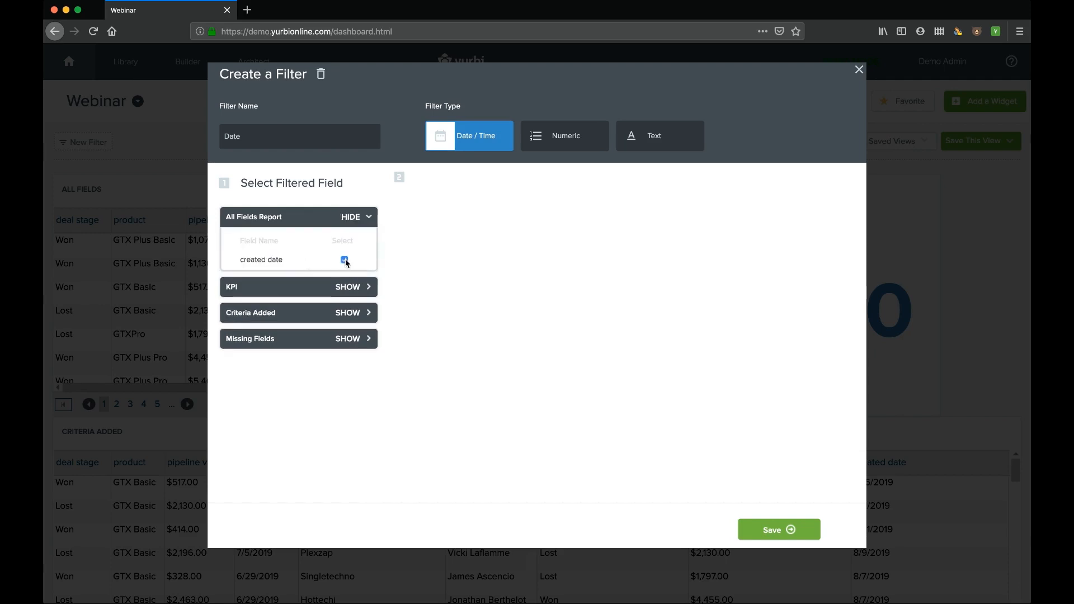
click(348, 286)
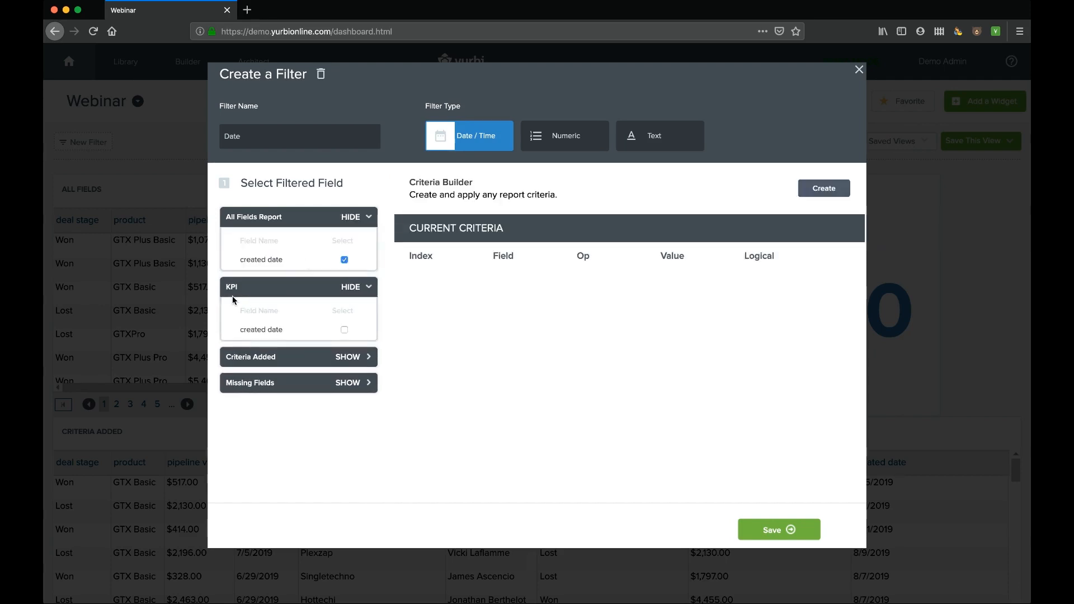
click(343, 330)
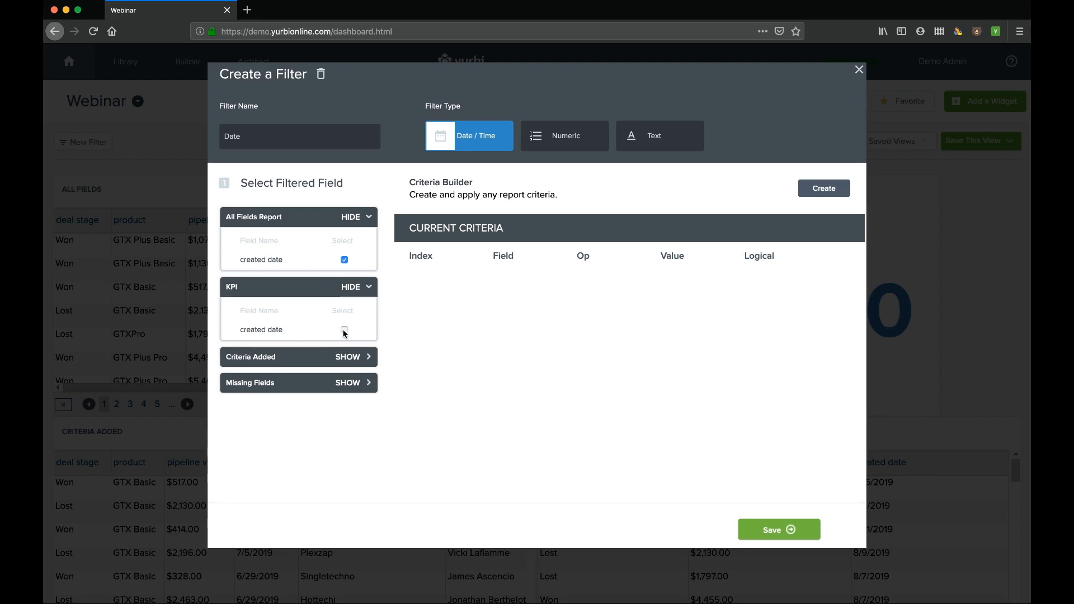
click(353, 360)
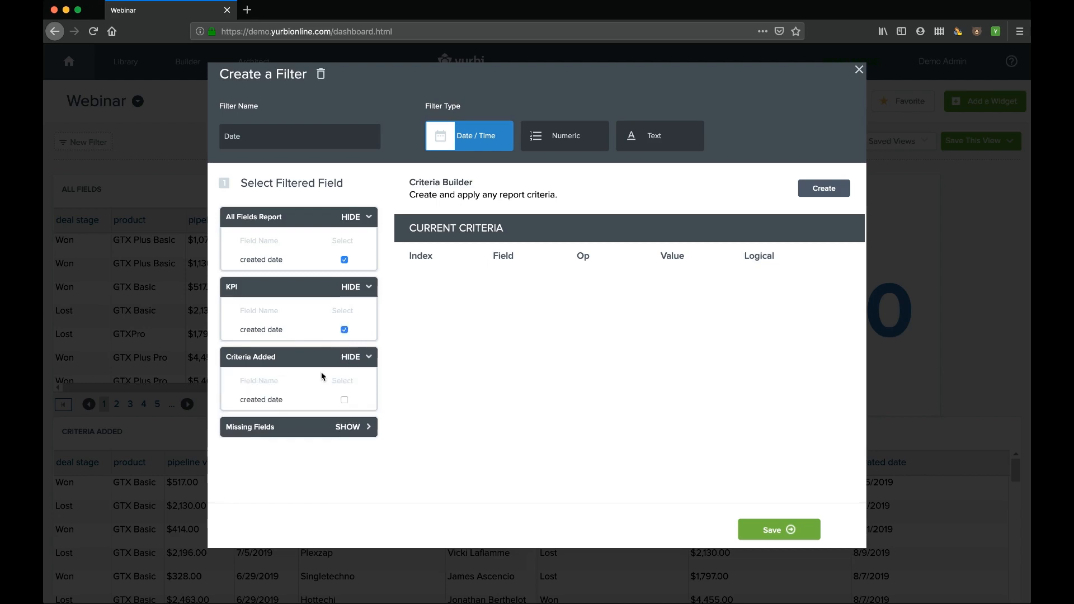
click(345, 400)
click(351, 427)
click(344, 470)
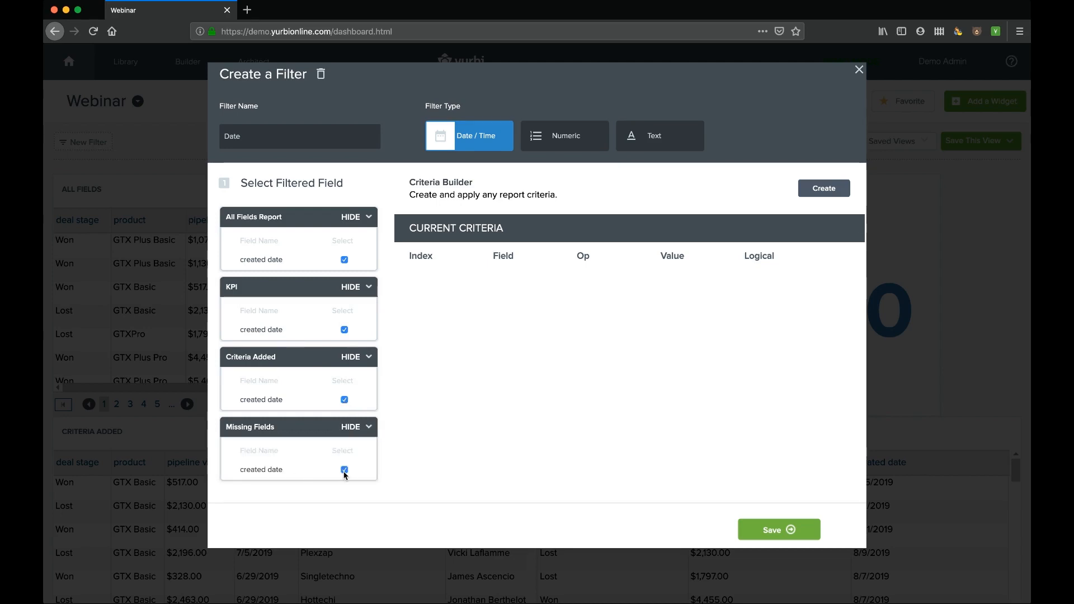
- Add a criterion that the date is equal to Today and save the filter
click(824, 188)
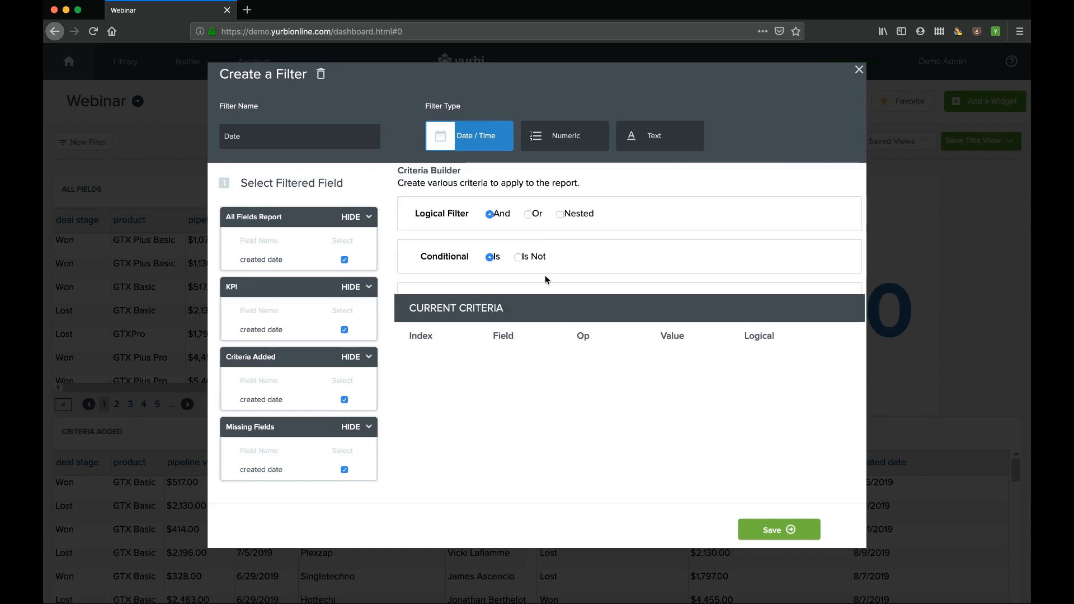
click(489, 300)
click(798, 374)
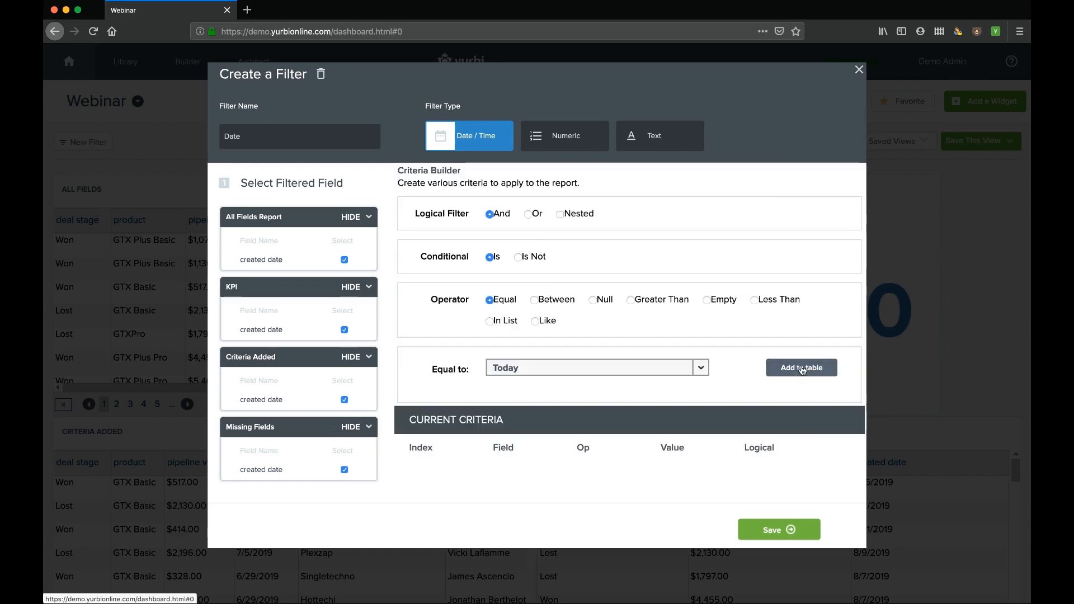
click(790, 531)
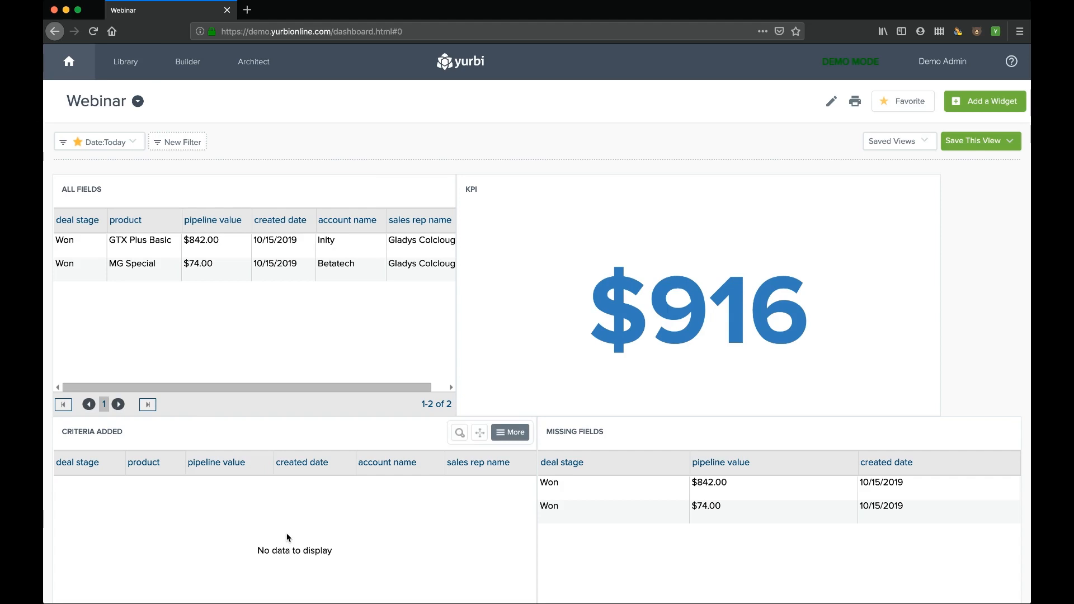
- Start a new Text filter on the dashboard and name it Product
click(160, 146)
click(324, 135)
key(shift+alt+Left)
key(shift+alt+Left)
text(Product)
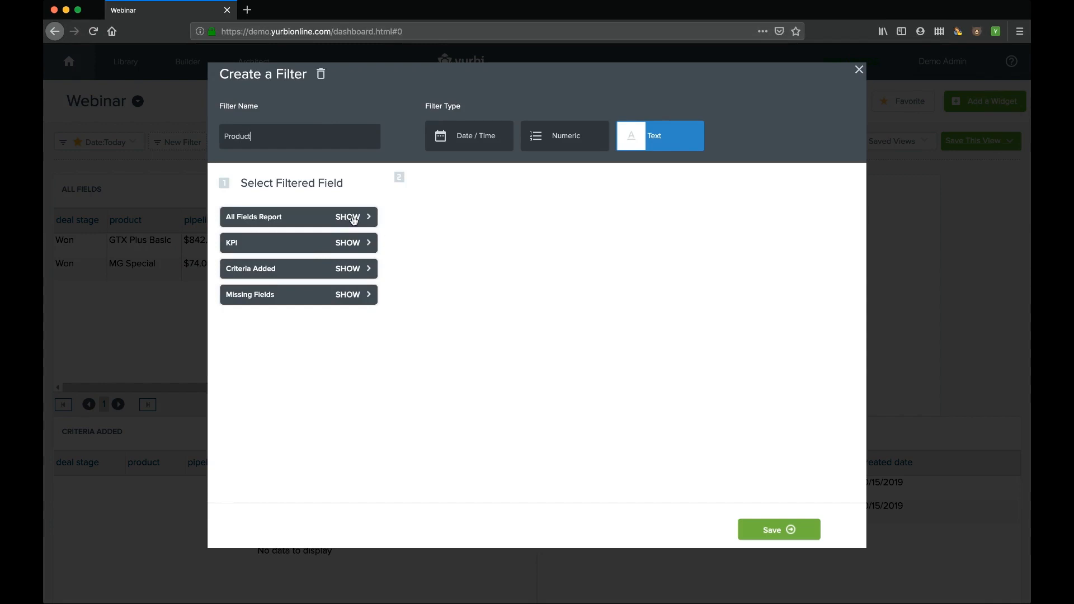
- Apply the Product filter to the product field of the All Fields, KPI, Criteria Added and Missing Fields reports
click(353, 220)
click(344, 283)
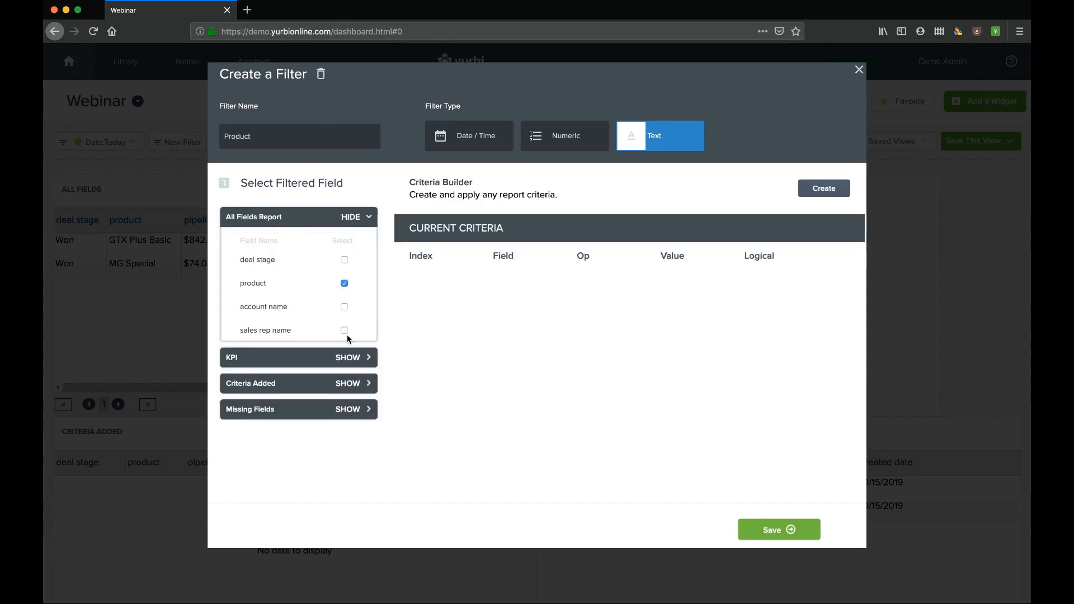
click(345, 358)
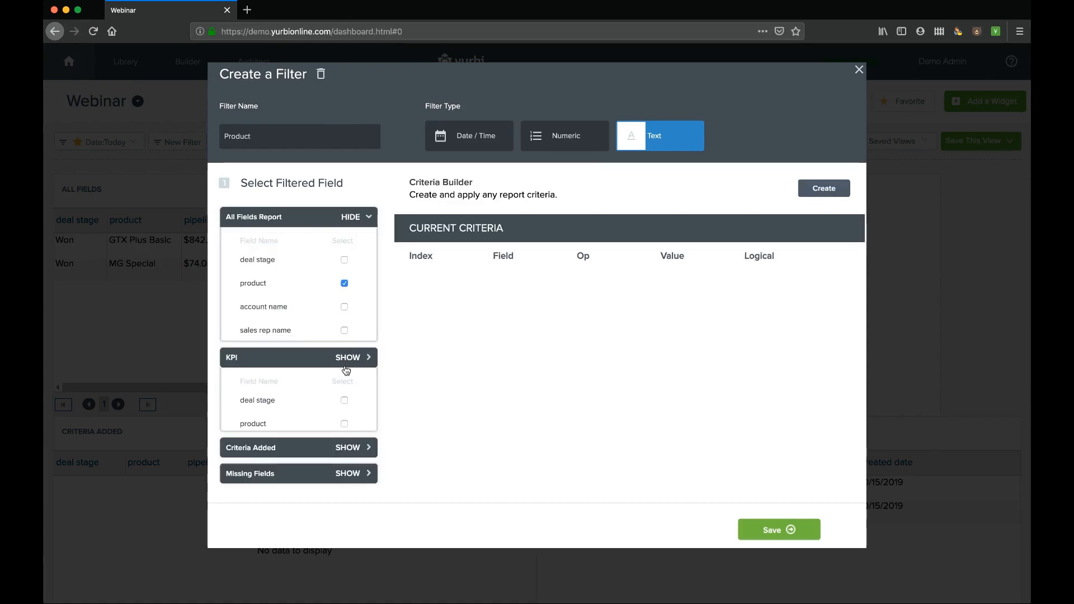
click(344, 423)
click(344, 460)
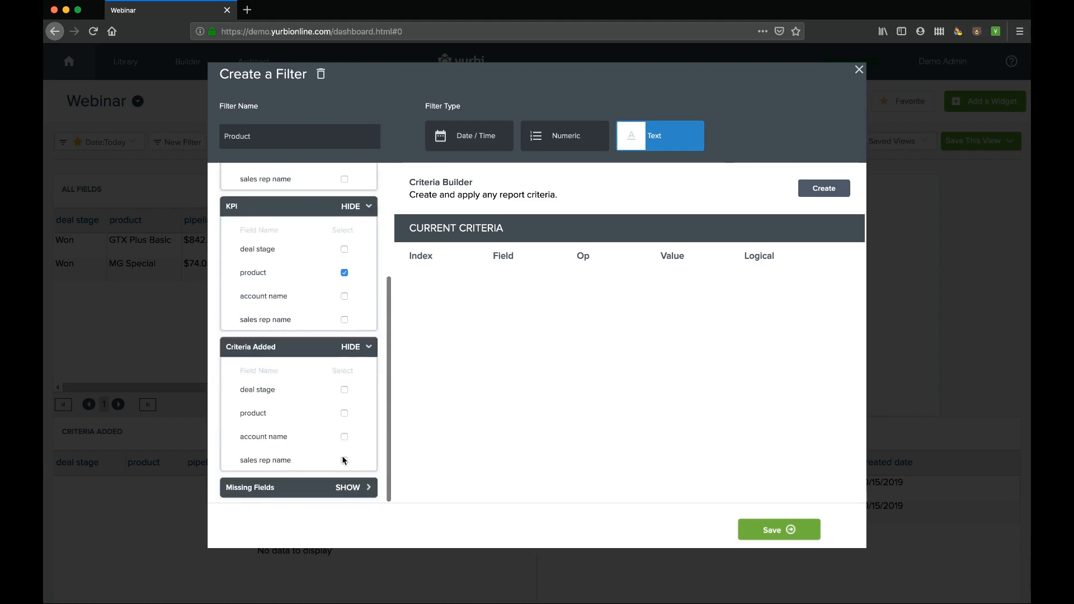
click(345, 414)
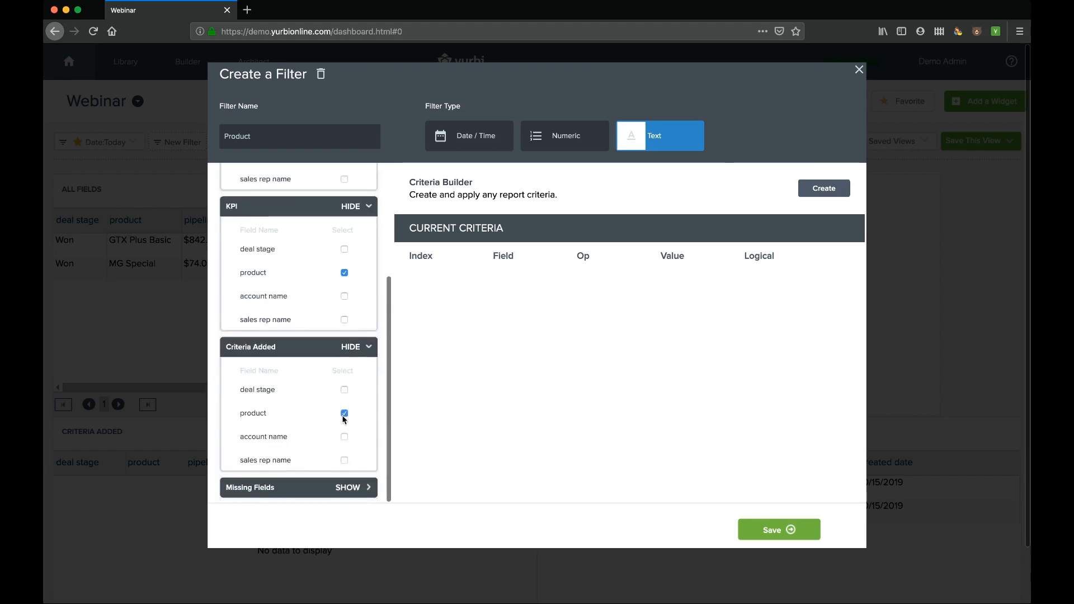
click(344, 488)
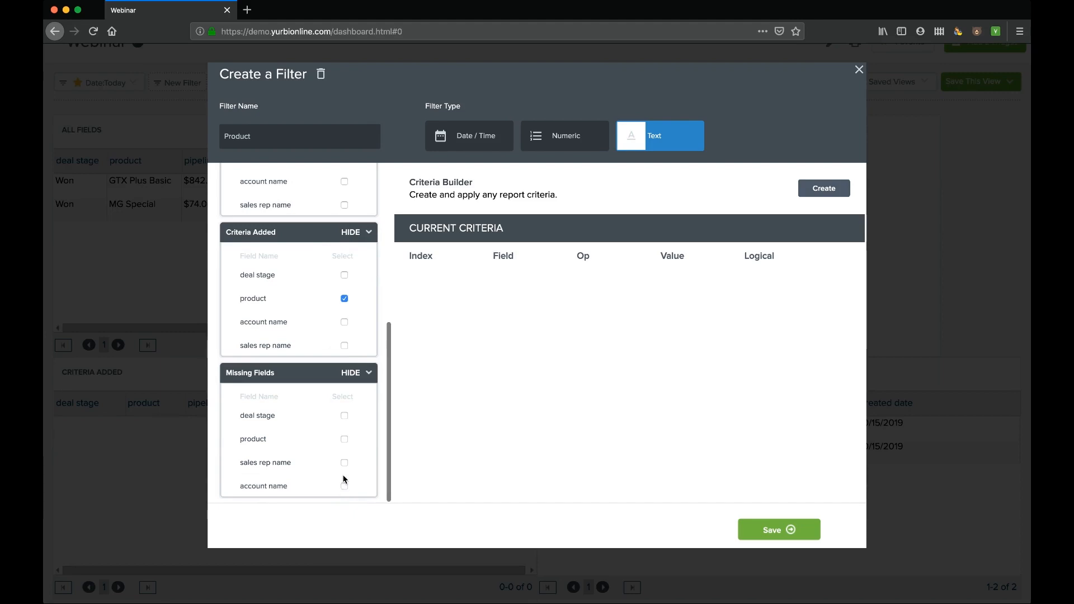
click(344, 439)
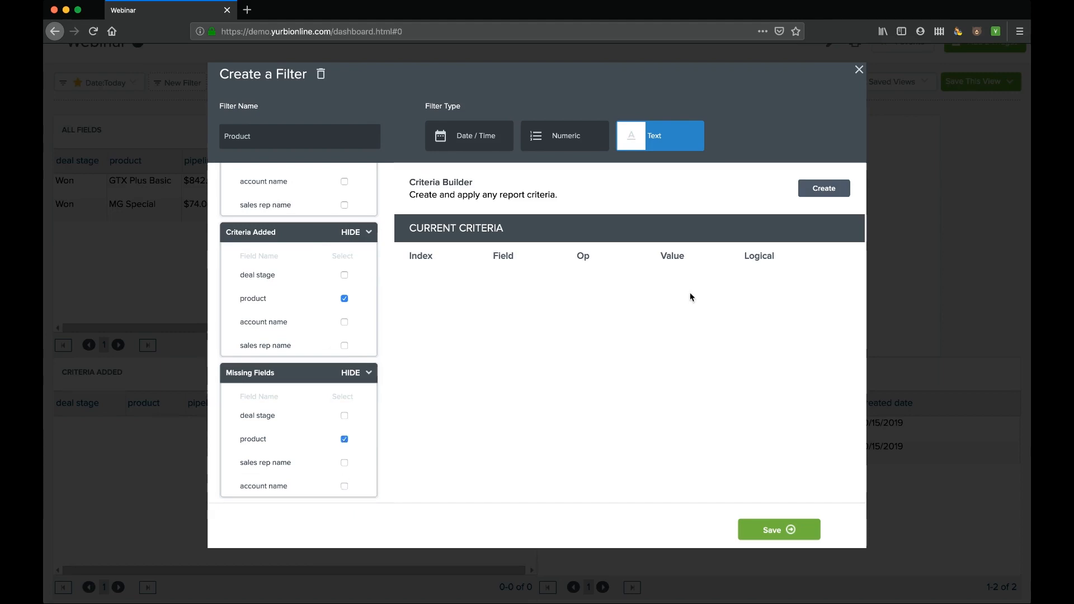
- Add a criterion that the product is equal to GTXPro and save the Product filter
scroll(337, 341, up, 3)
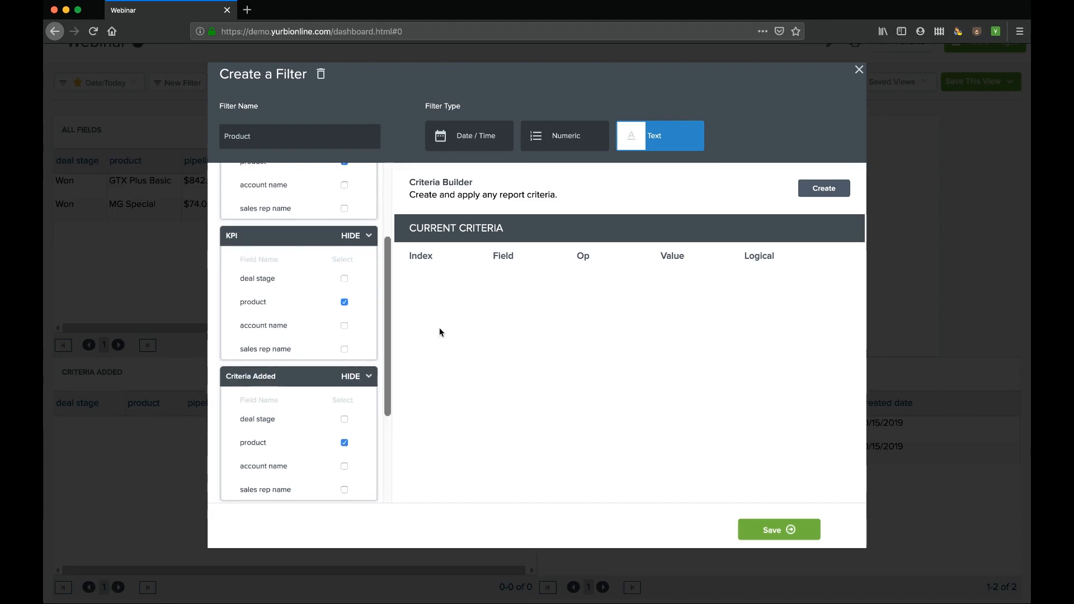
scroll(439, 333, up, 2)
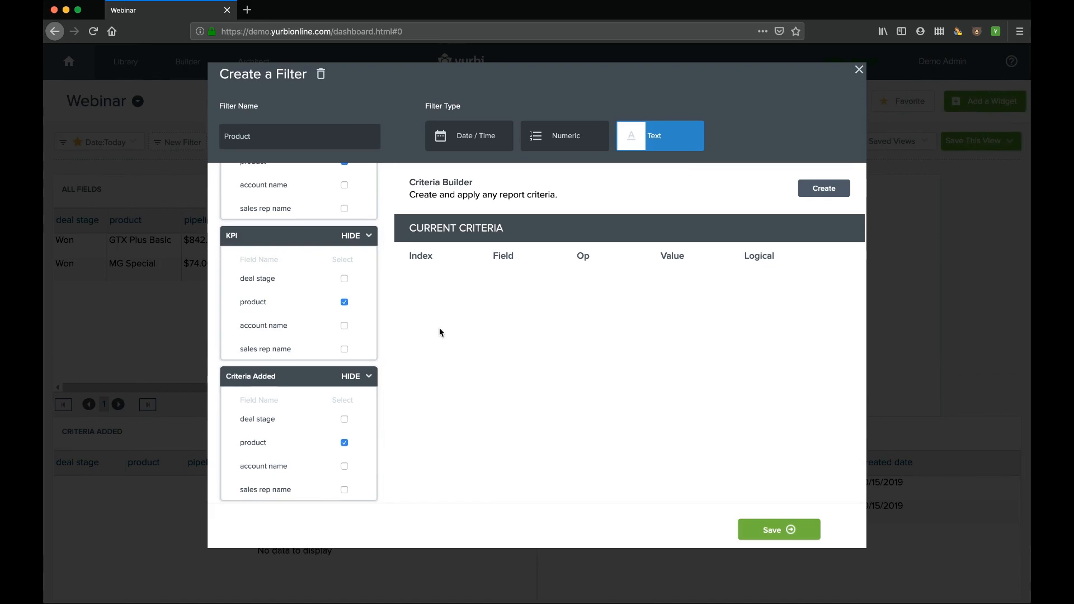
click(824, 190)
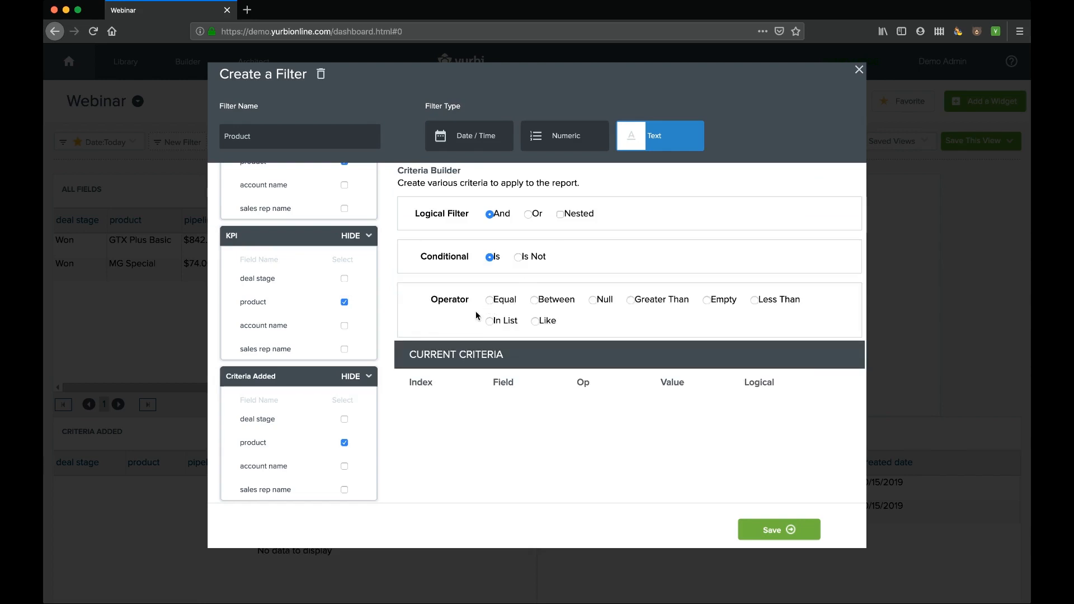
click(490, 300)
click(705, 367)
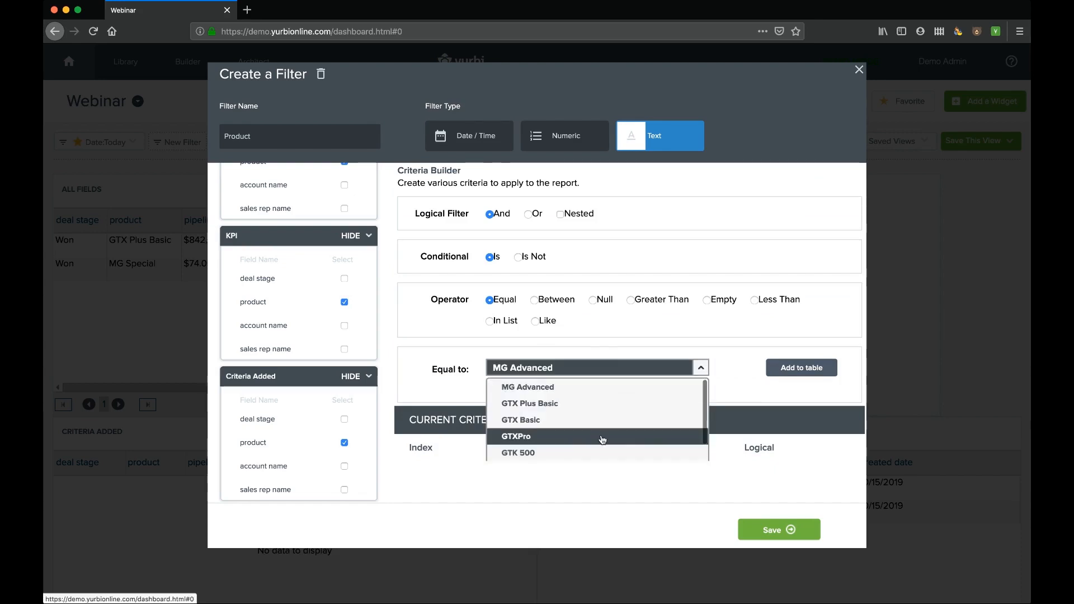
click(602, 437)
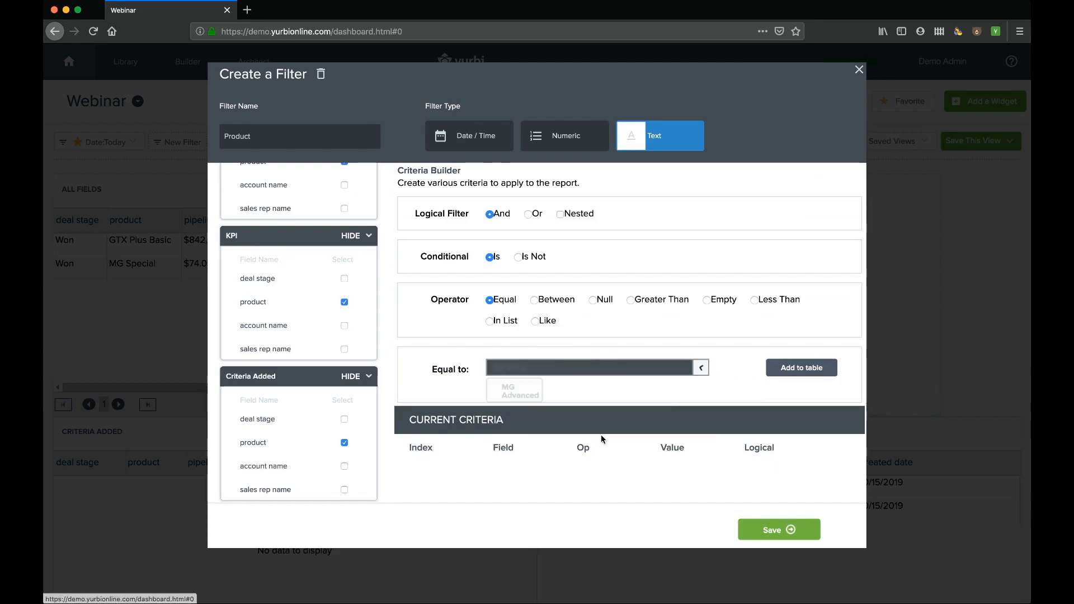
click(784, 368)
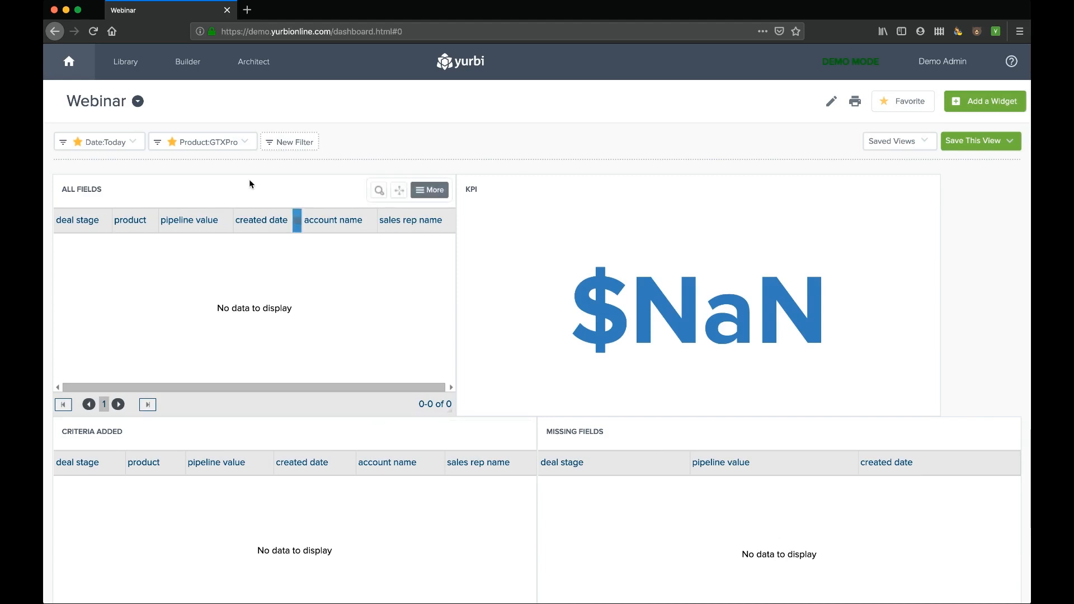
- Switch the dashboard's Product filter to GTX Basic and its Date filter to This Entire Year
click(246, 144)
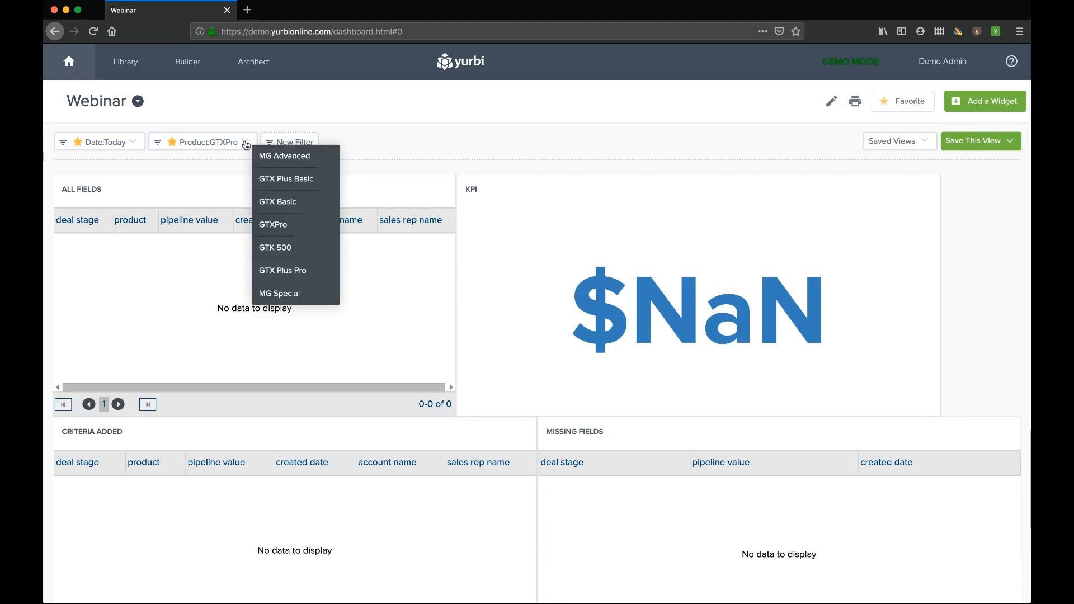
click(277, 202)
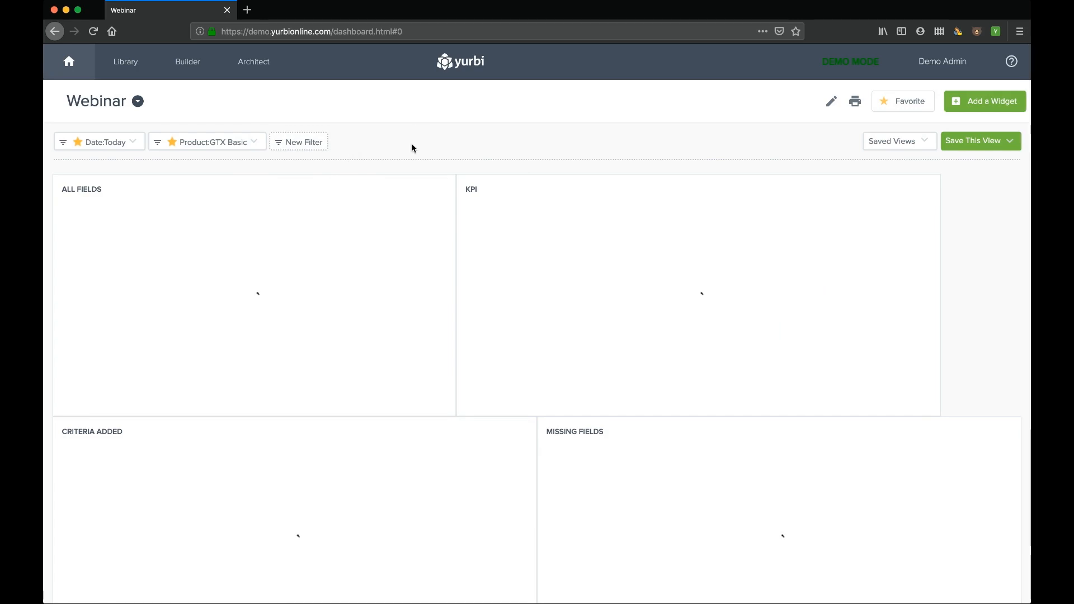
click(133, 143)
scroll(171, 246, down, 5)
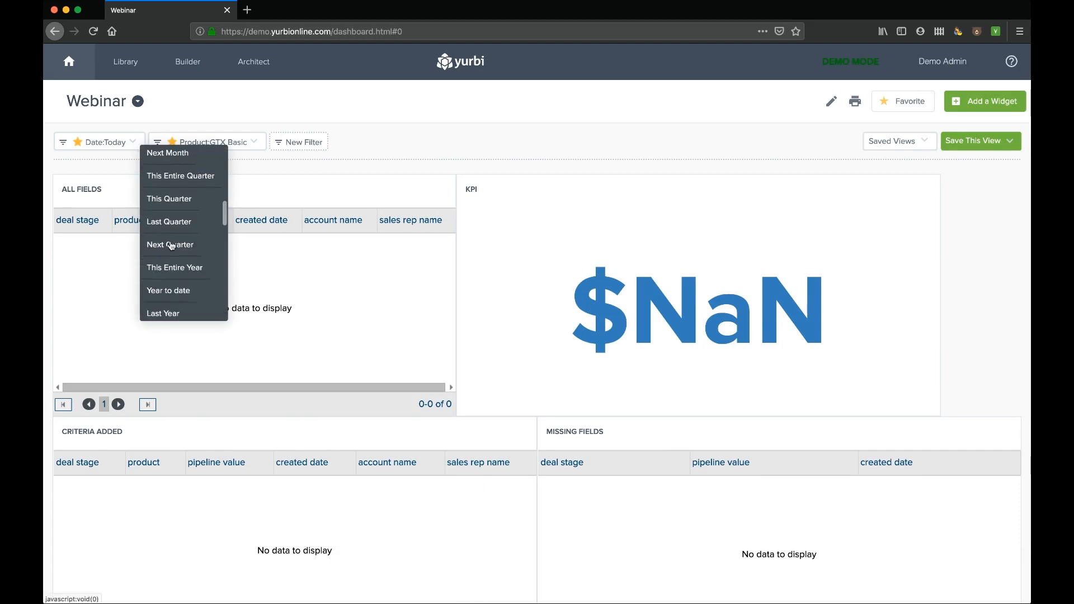
click(172, 269)
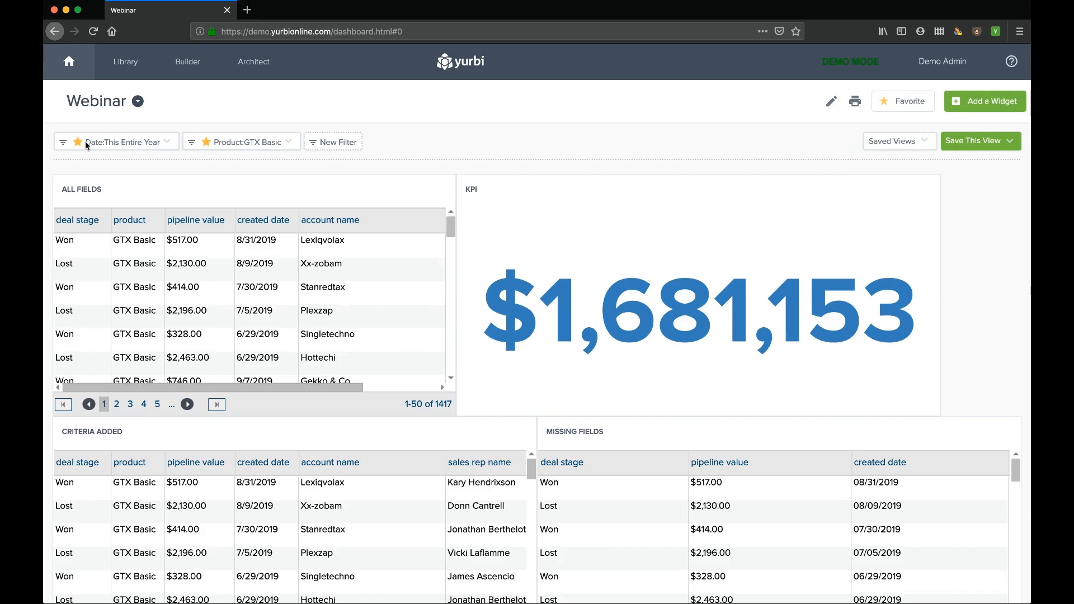
- Edit the Date filter's created date criterion, keep it equal to This Entire Year, and save the filter
click(64, 144)
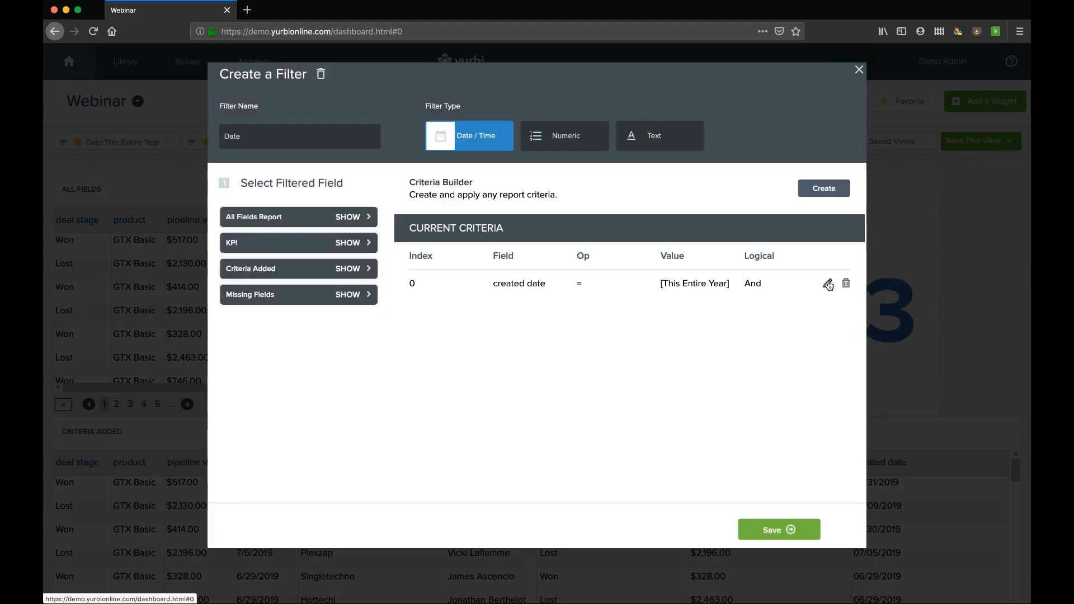
click(829, 285)
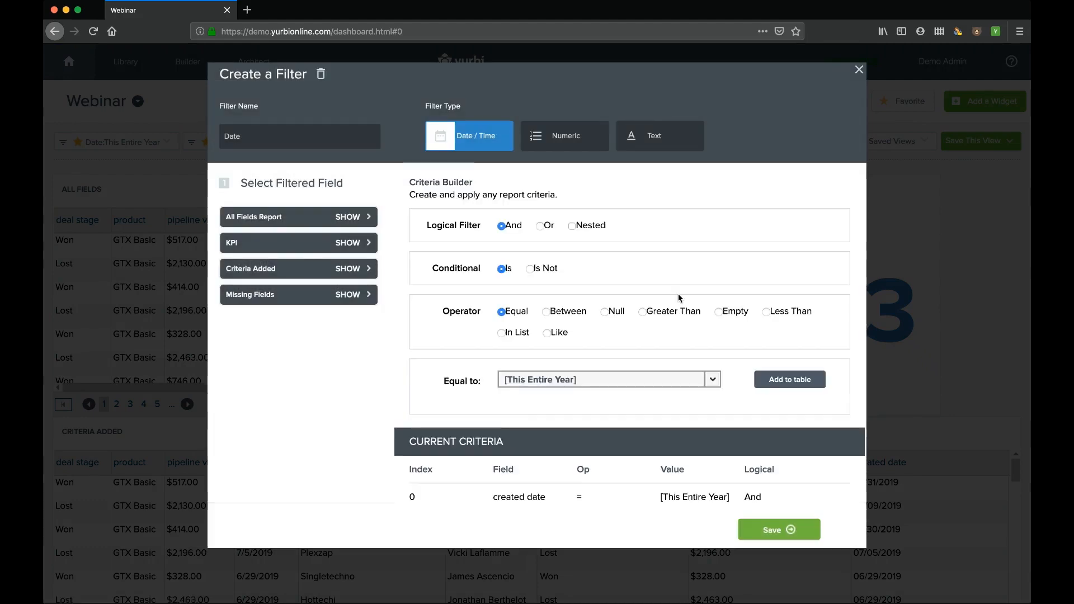
click(778, 385)
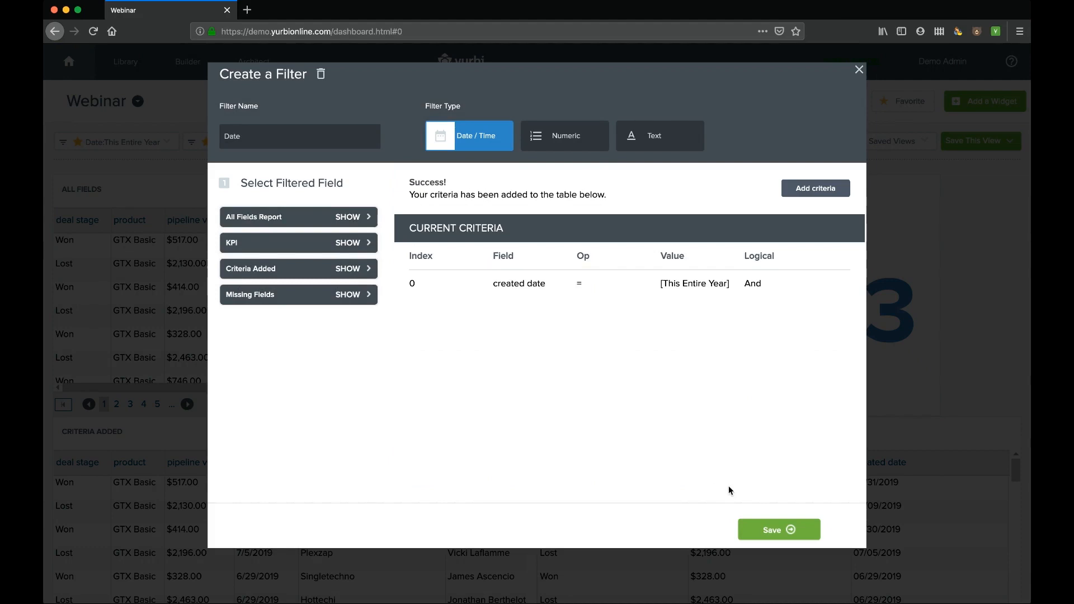
click(775, 529)
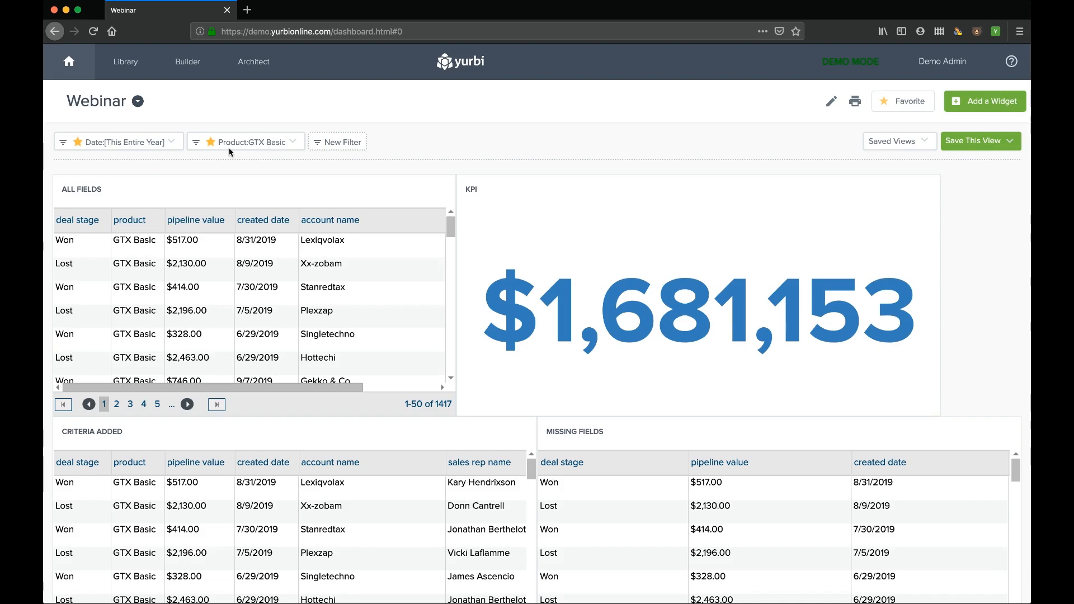
- Save the current dashboard as a new view named "Year to Date for GTX Basic Products"
click(1008, 144)
click(960, 167)
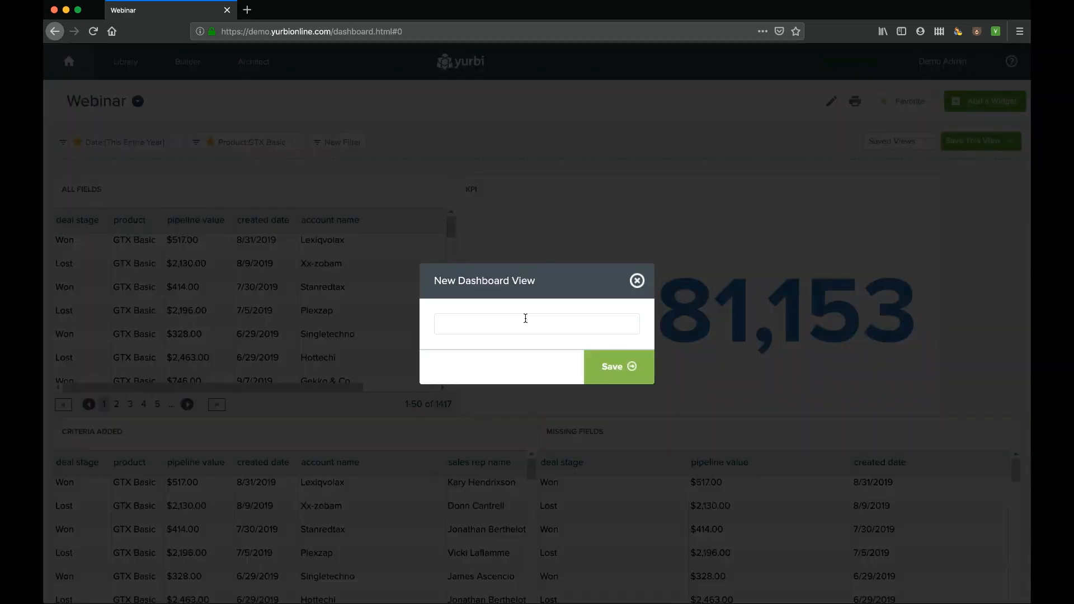
click(521, 322)
text(Year to Date)
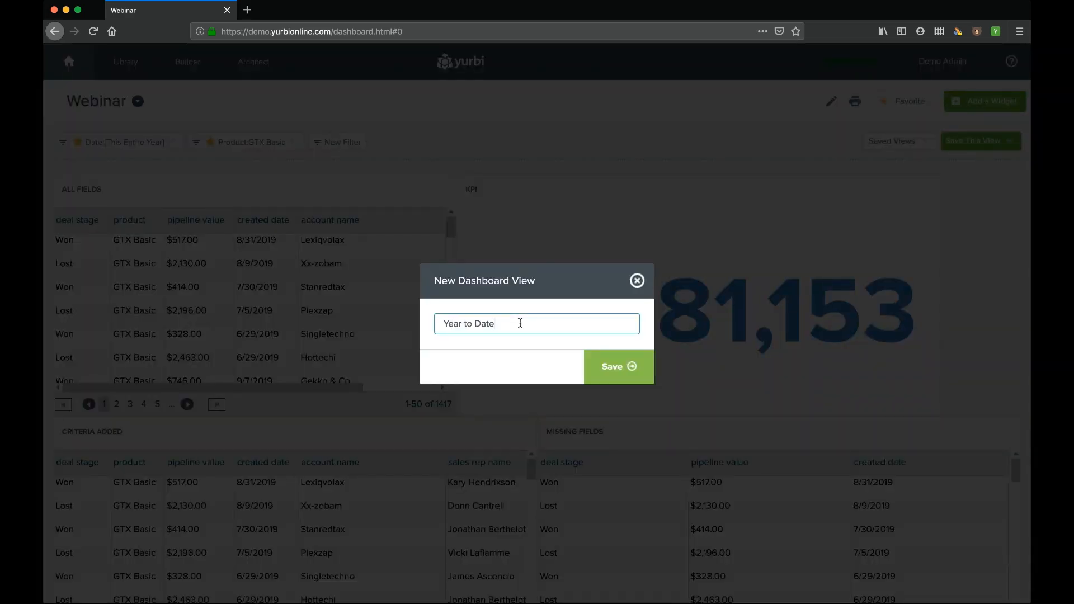
text( for GTX Basic Products)
click(632, 367)
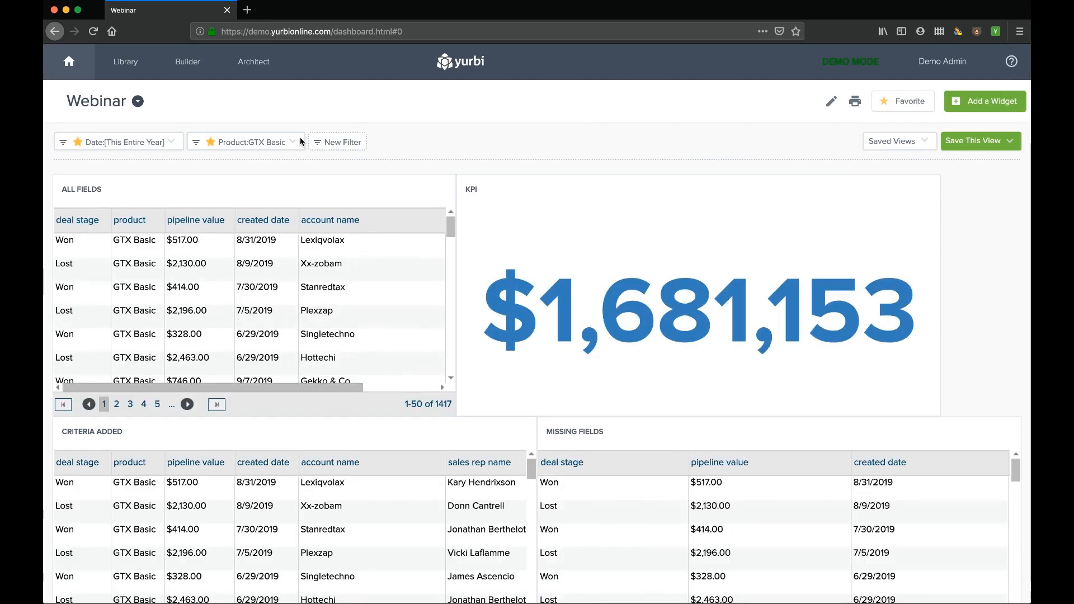
- Load the saved view "Year to Date for GTX Basic Products" and switch the Product filter to GTXPro
click(923, 145)
click(780, 197)
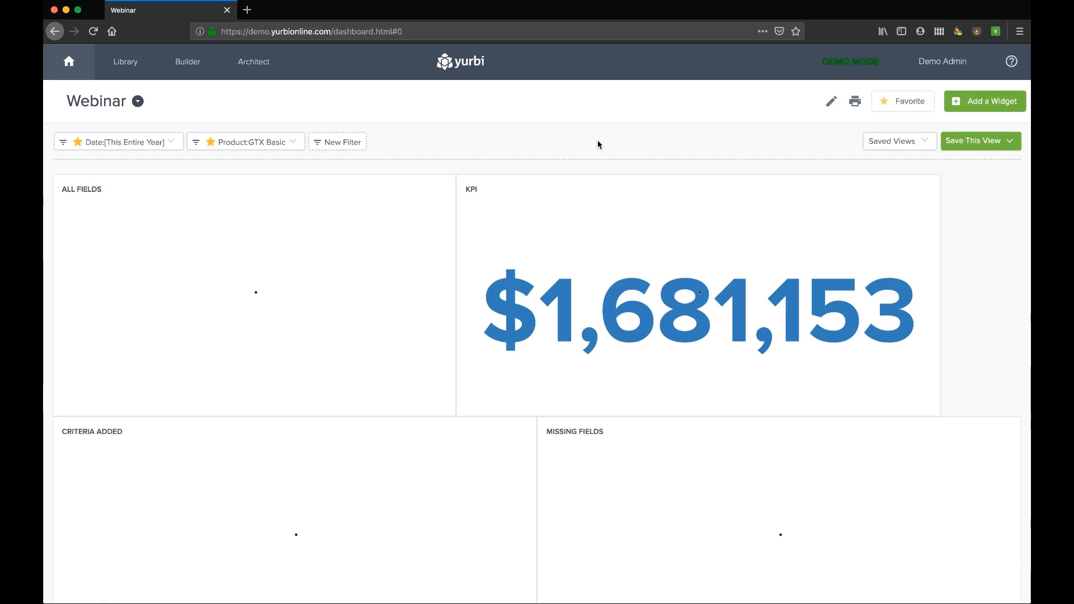
click(294, 143)
click(316, 224)
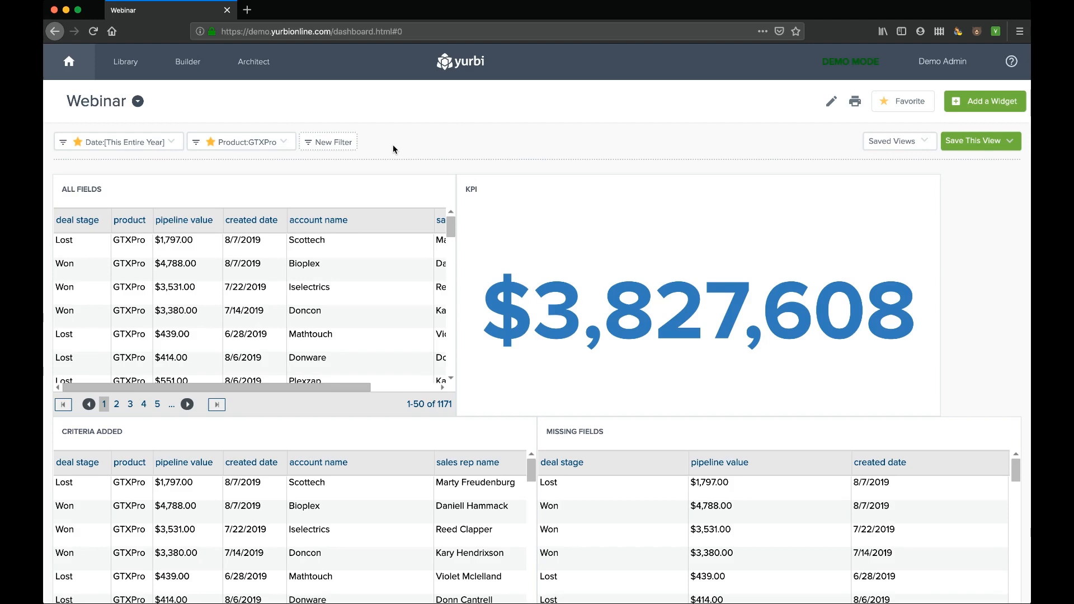
- Turn off the Date and Product filters and save the dashboard as a new view named "Core Filters"
click(78, 142)
click(210, 142)
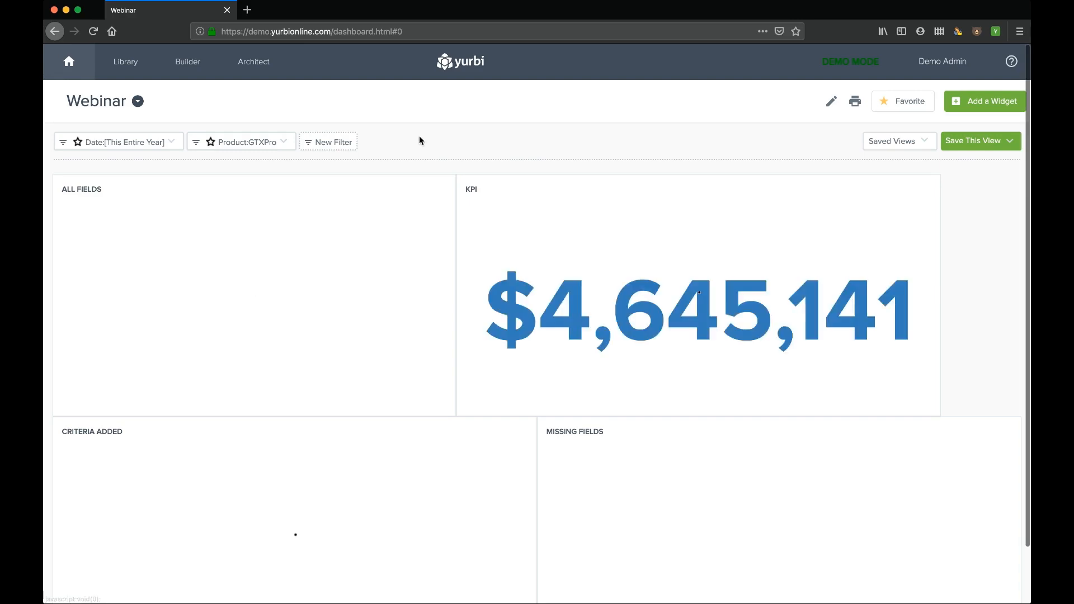
click(1010, 143)
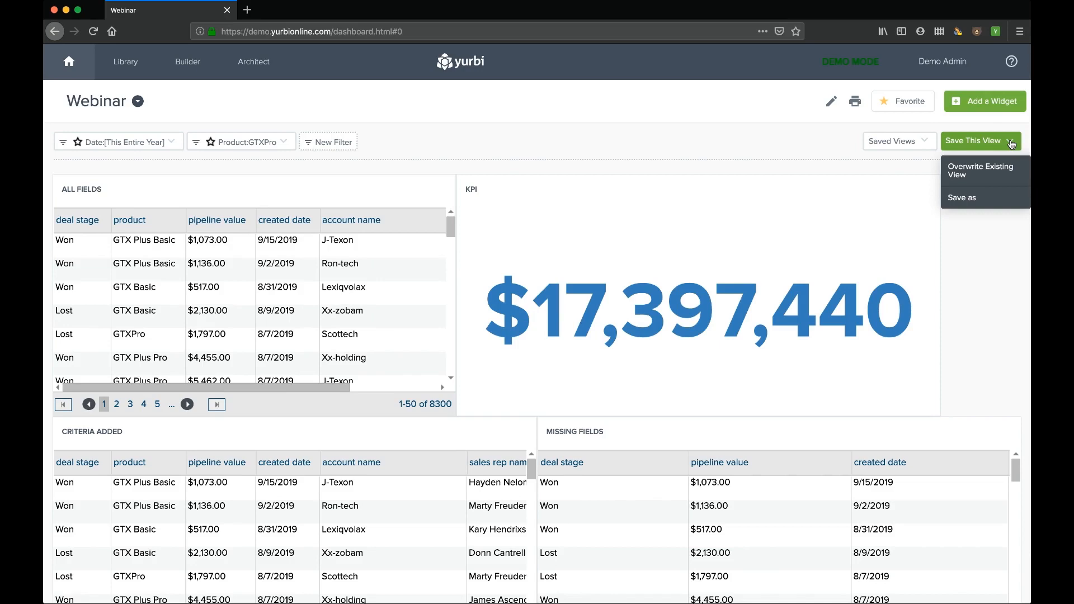
click(964, 198)
double_click(539, 324)
triple_click(538, 323)
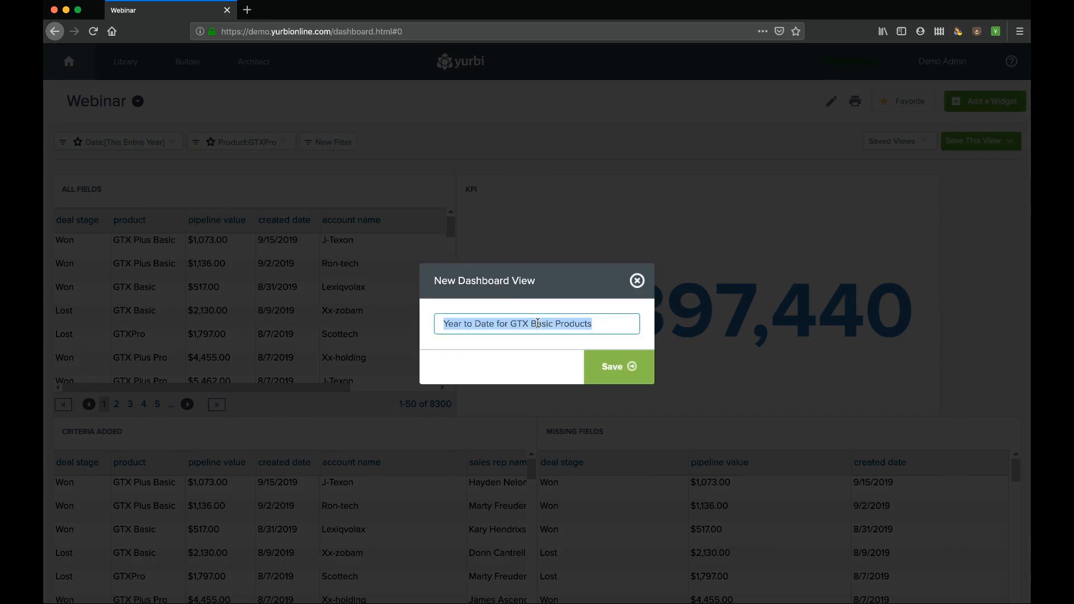
text(Core DFil)
key(BackSpace)
key(BackSpace)
key(BackSpace)
key(BackSpace)
text(Filters)
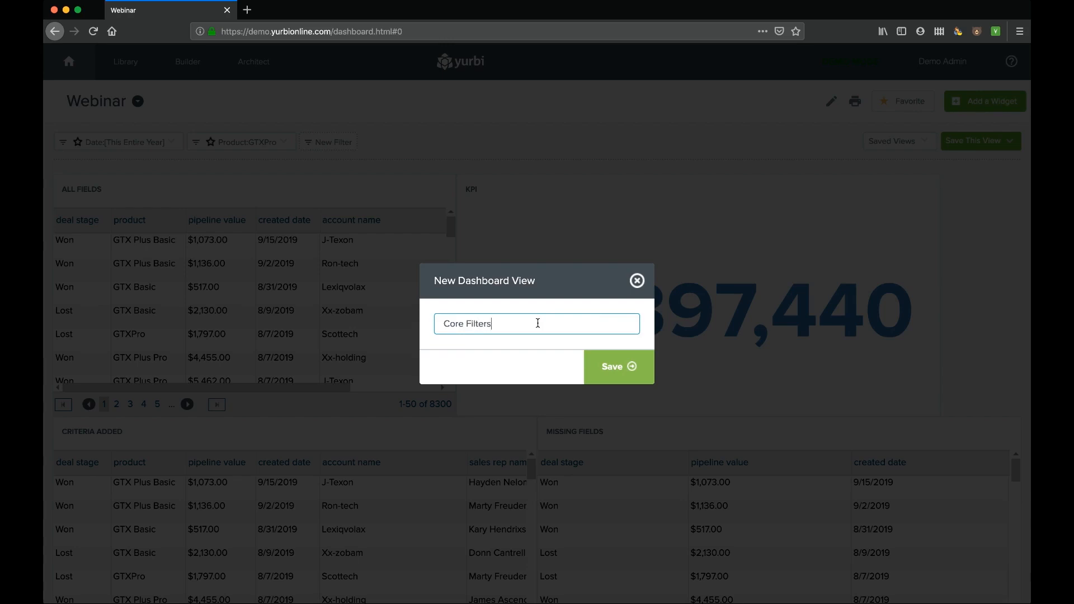
click(608, 370)
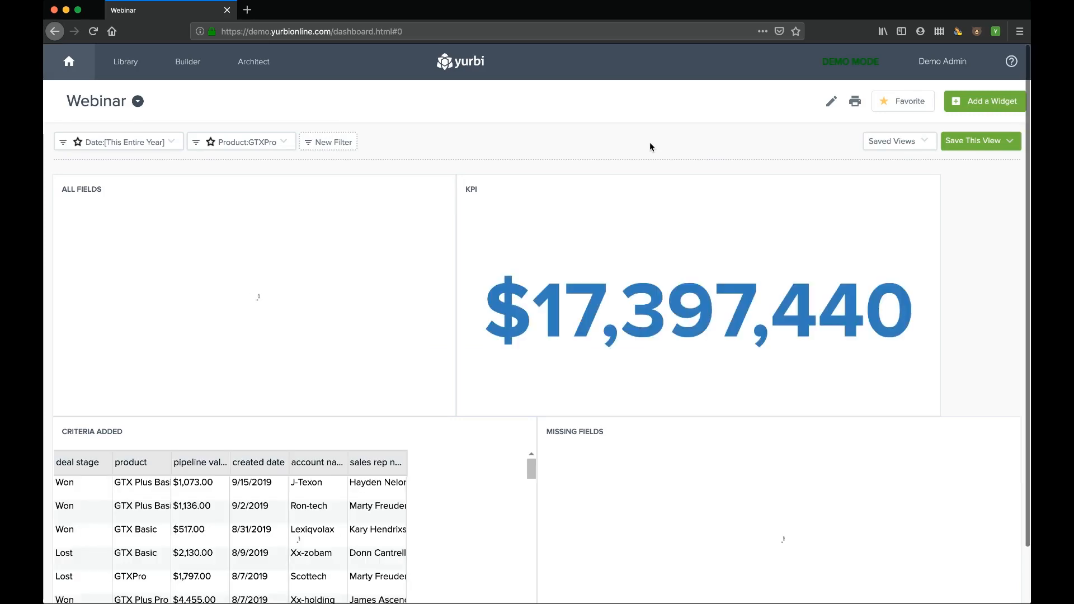
- Examine the list of saved dashboard views and the star option of the Core Filters view
click(925, 144)
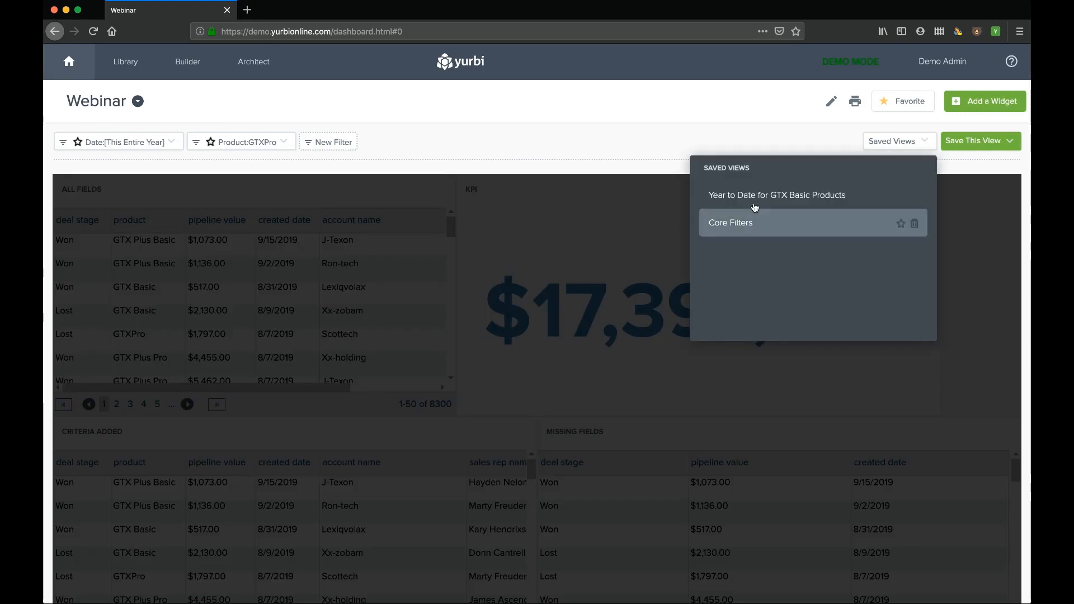
click(928, 144)
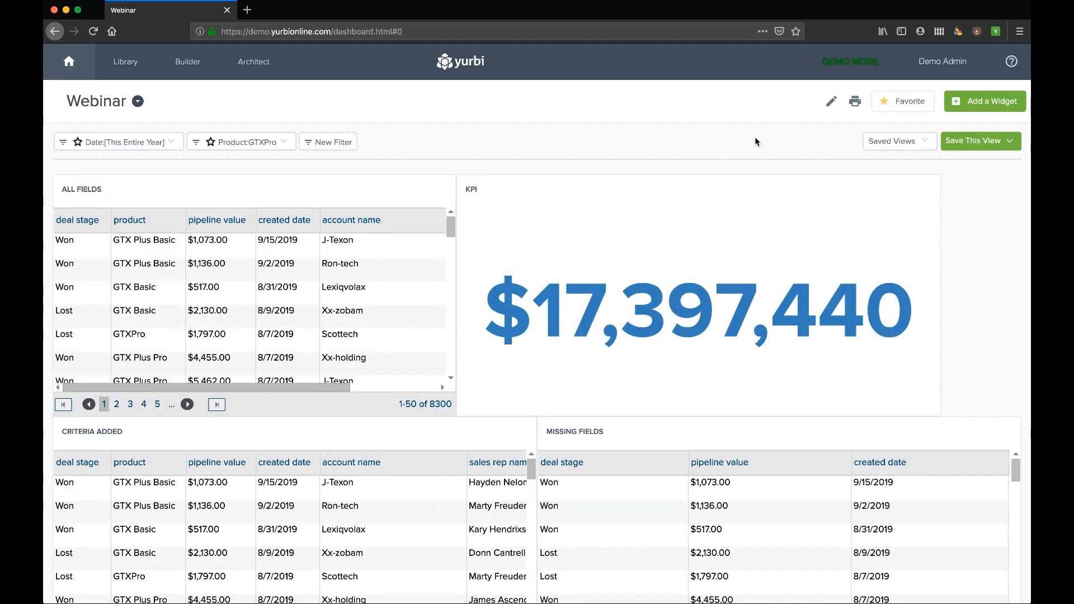
click(927, 143)
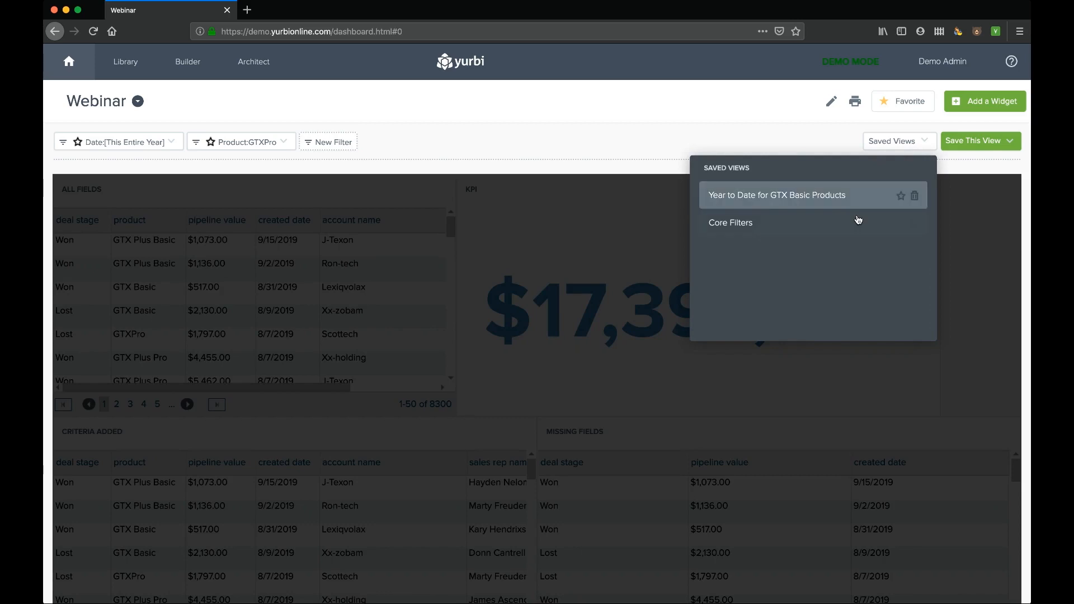
mouse_move(901, 224)
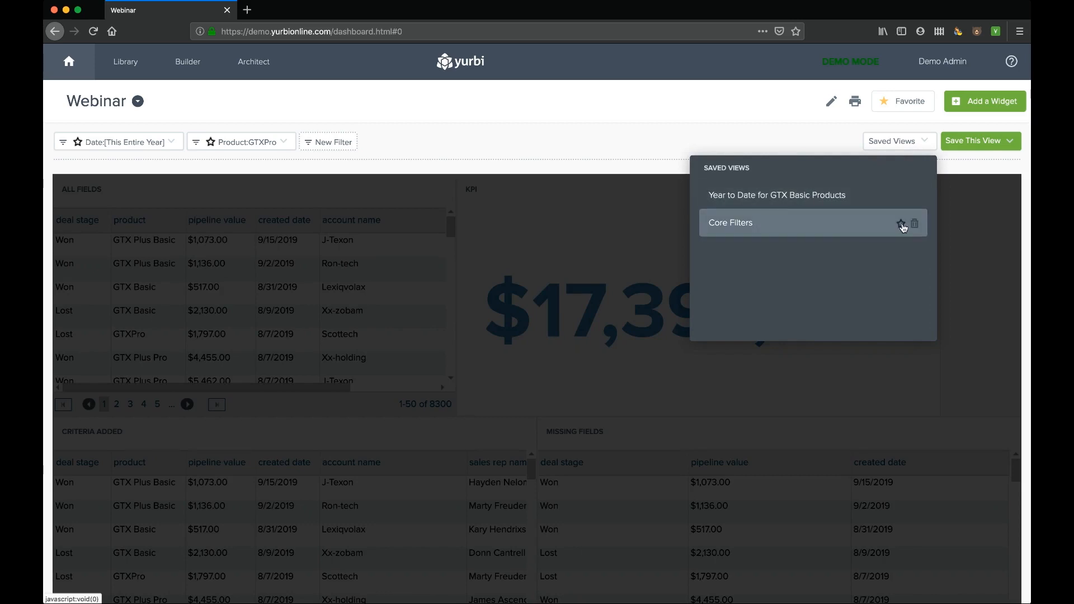
click(901, 224)
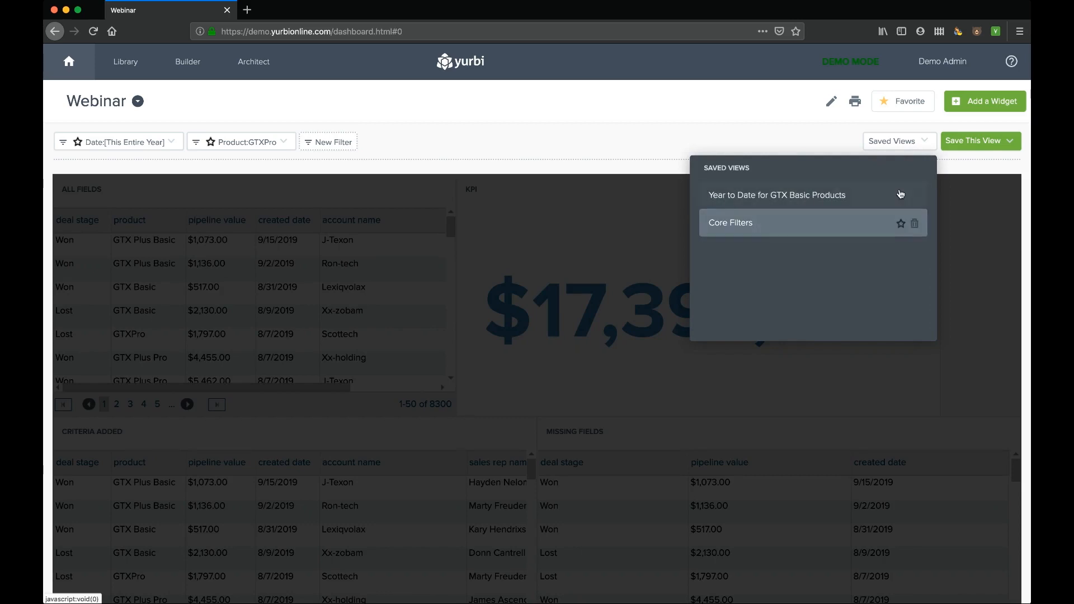
click(926, 141)
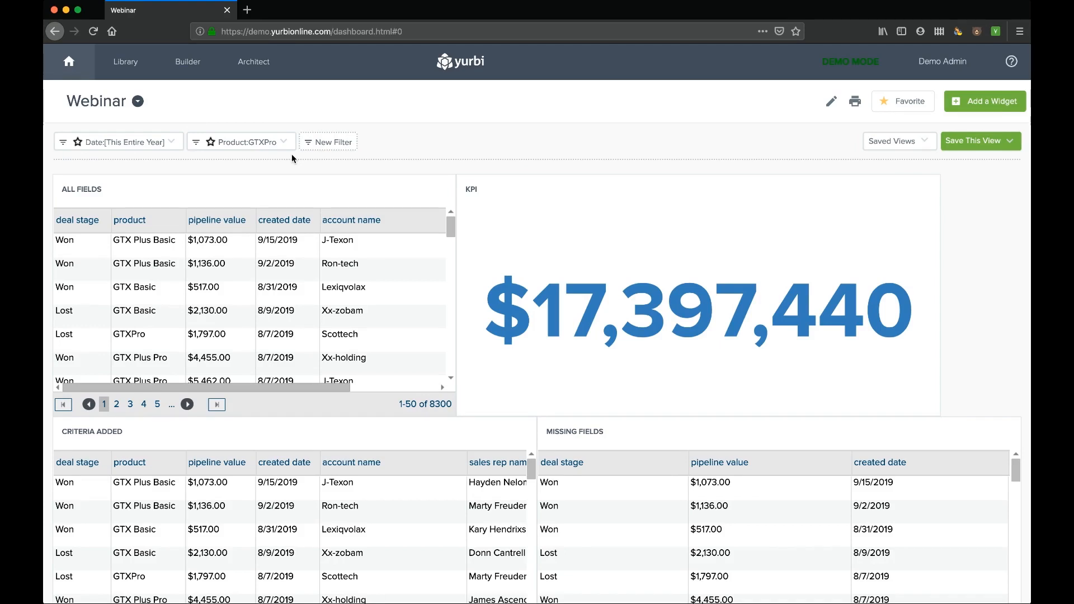
- Turn the Product and Date filters back on and start a new Text filter named "Sales Rep"
click(211, 147)
click(78, 144)
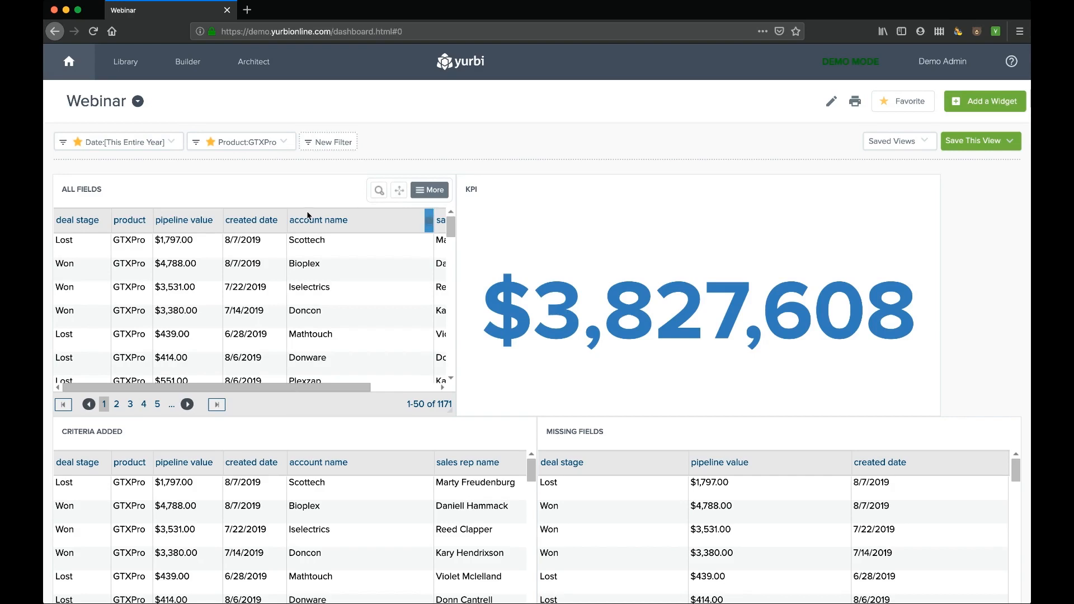
click(308, 144)
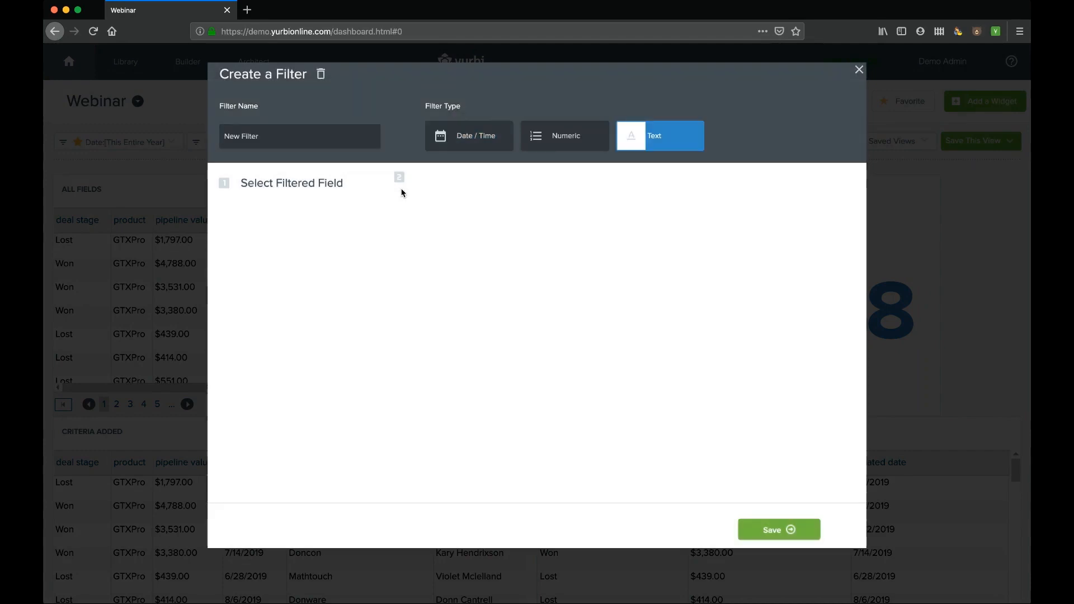
double_click(307, 138)
triple_click(308, 138)
text(Sales Rep)
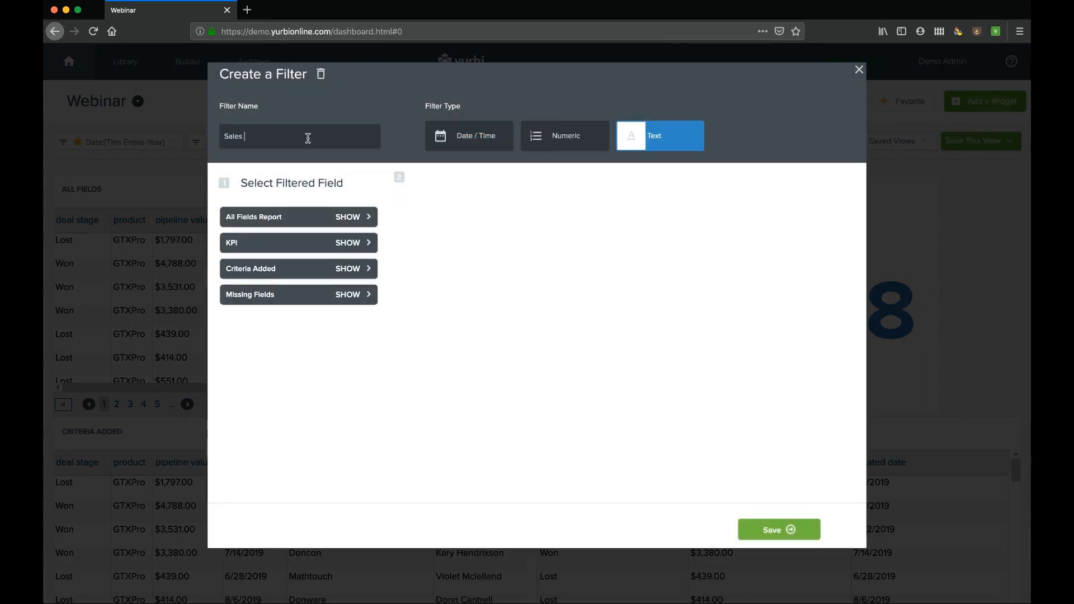
- Apply the Sales Rep filter to the sales rep name field in the All Fields Report, KPI, Criteria Added and Missing Fields reports
click(358, 222)
click(344, 331)
click(349, 357)
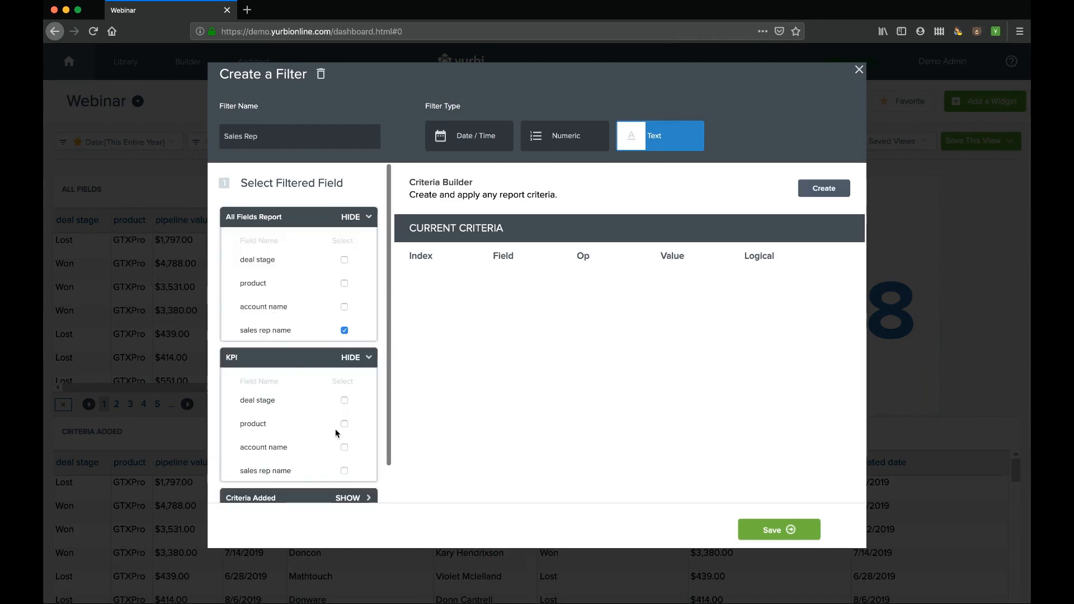
click(345, 471)
scroll(347, 471, down, 1)
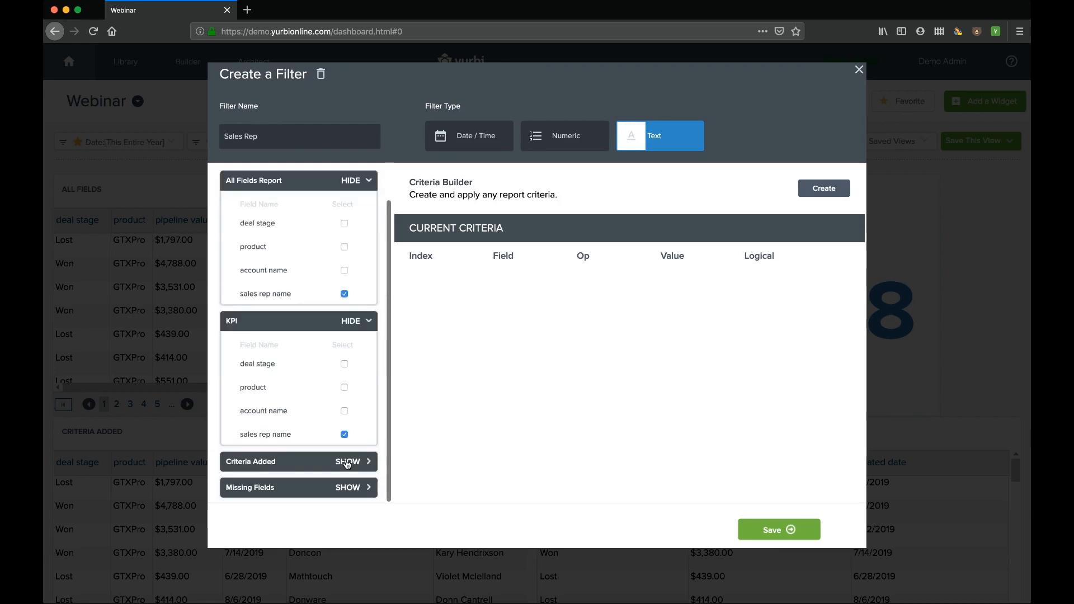
click(347, 462)
scroll(347, 463, down, 3)
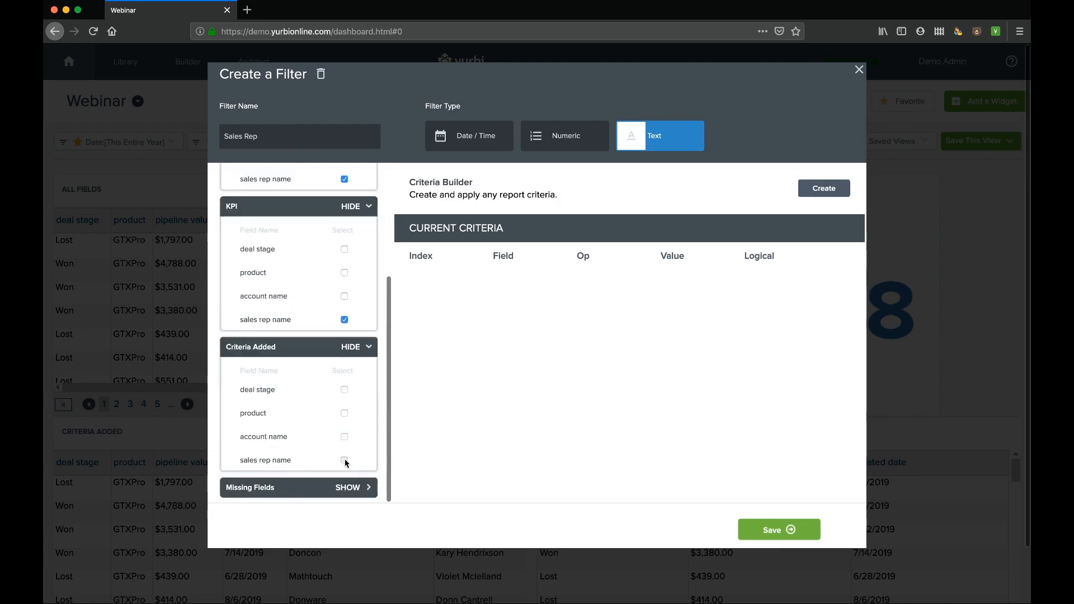
scroll(347, 465, down, 2)
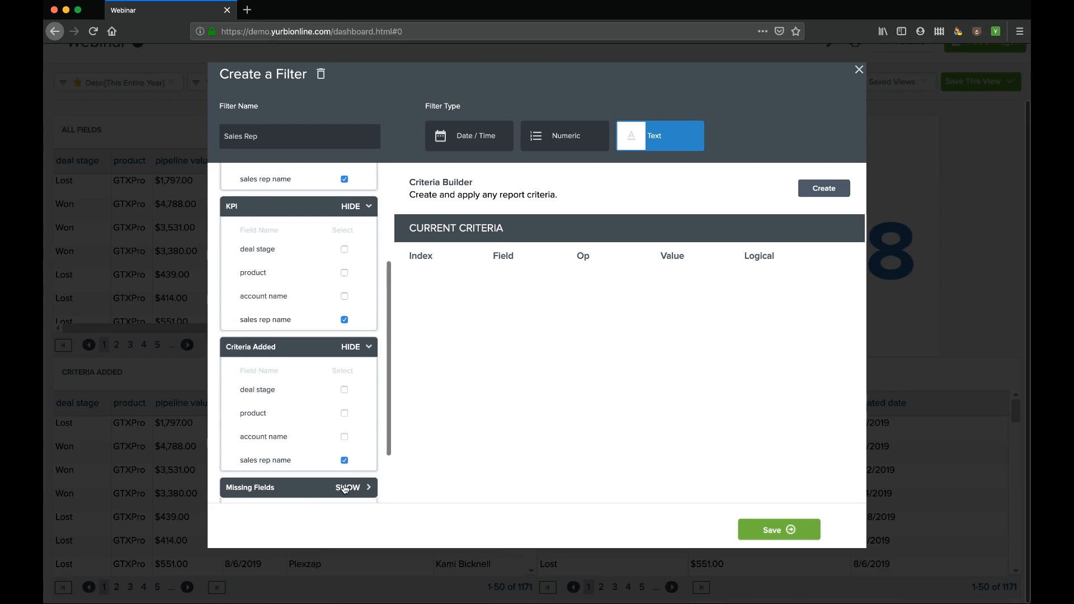
click(346, 486)
click(344, 464)
- Add an Or criterion where the sales rep name is equal to the first listed sales rep, and save the filter
click(824, 189)
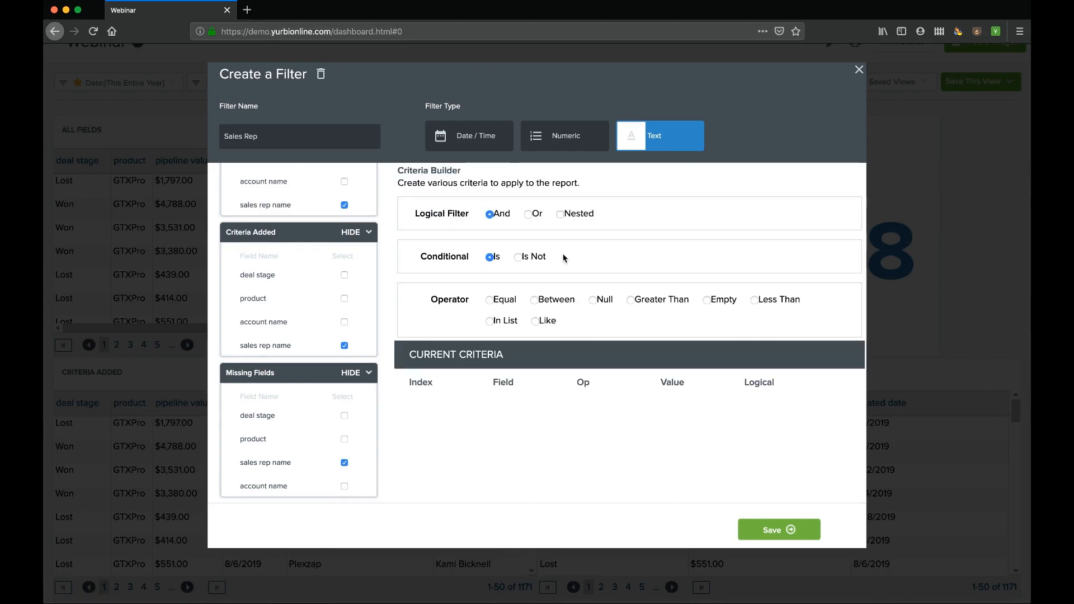
click(529, 216)
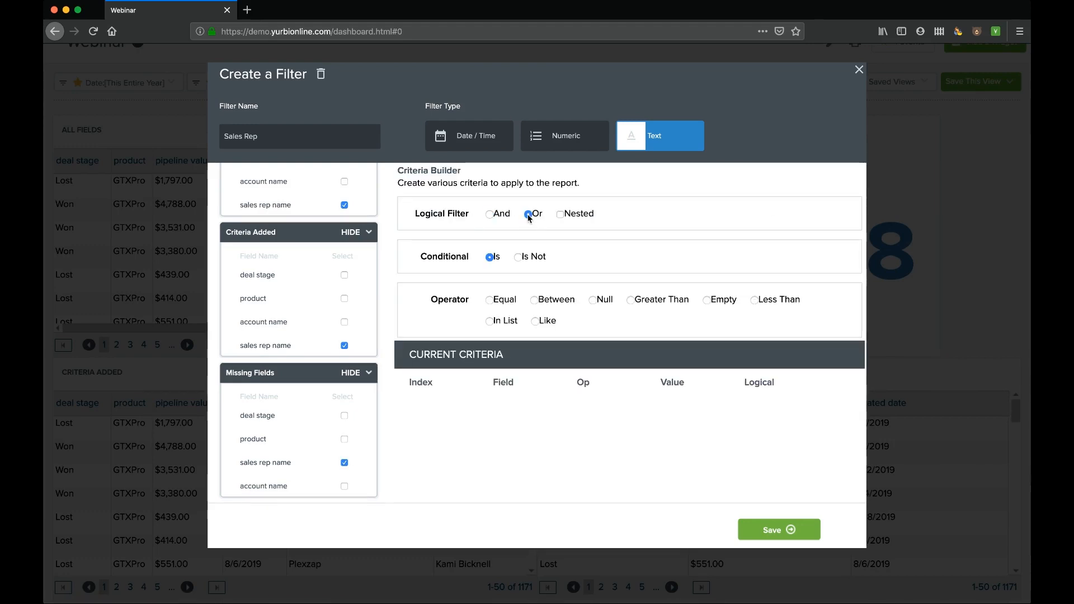
click(491, 300)
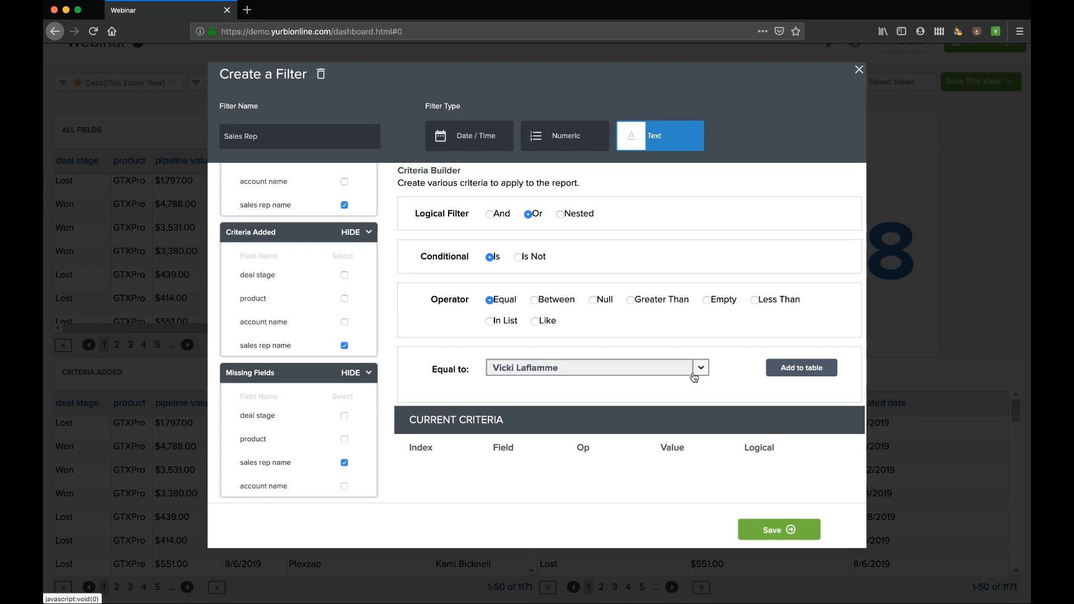
click(800, 367)
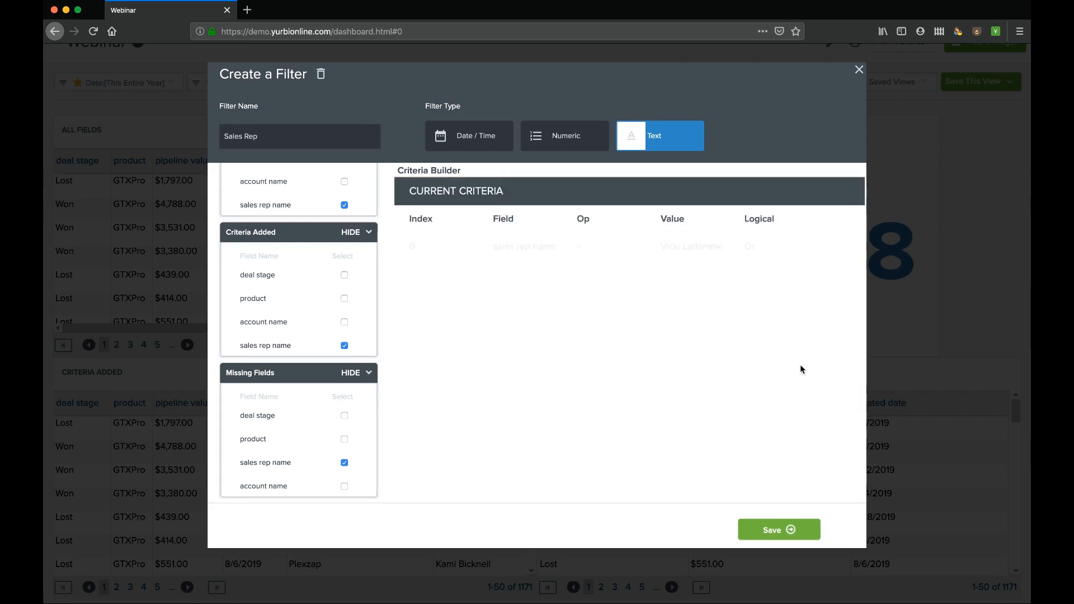
click(781, 530)
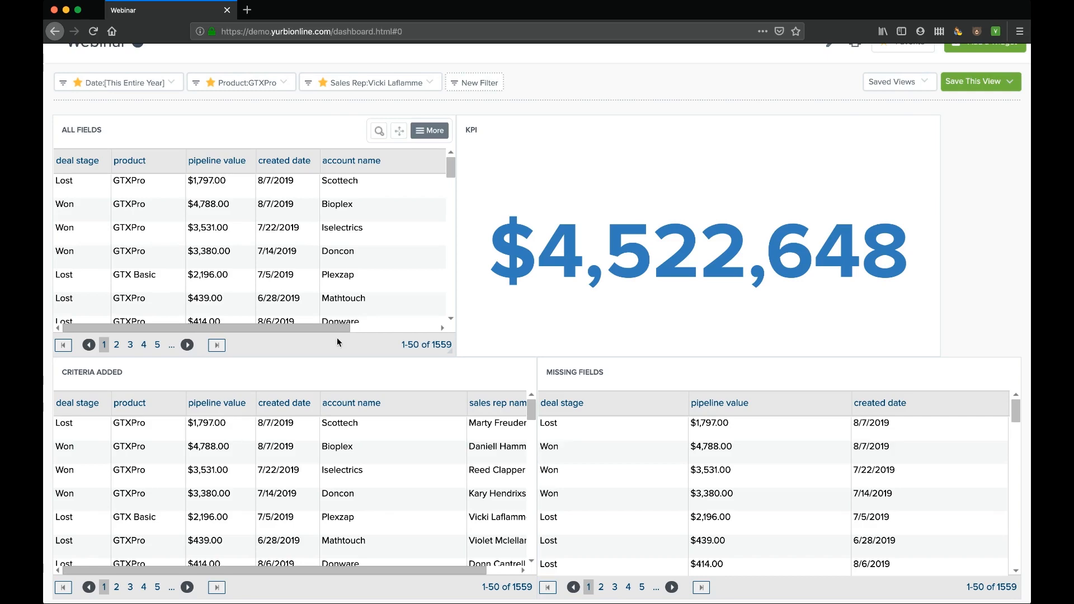
- Group the enlarged All Fields Report by product and examine the sales reps under GTX Basic, GTXPro and GTX Plus Pro
click(379, 132)
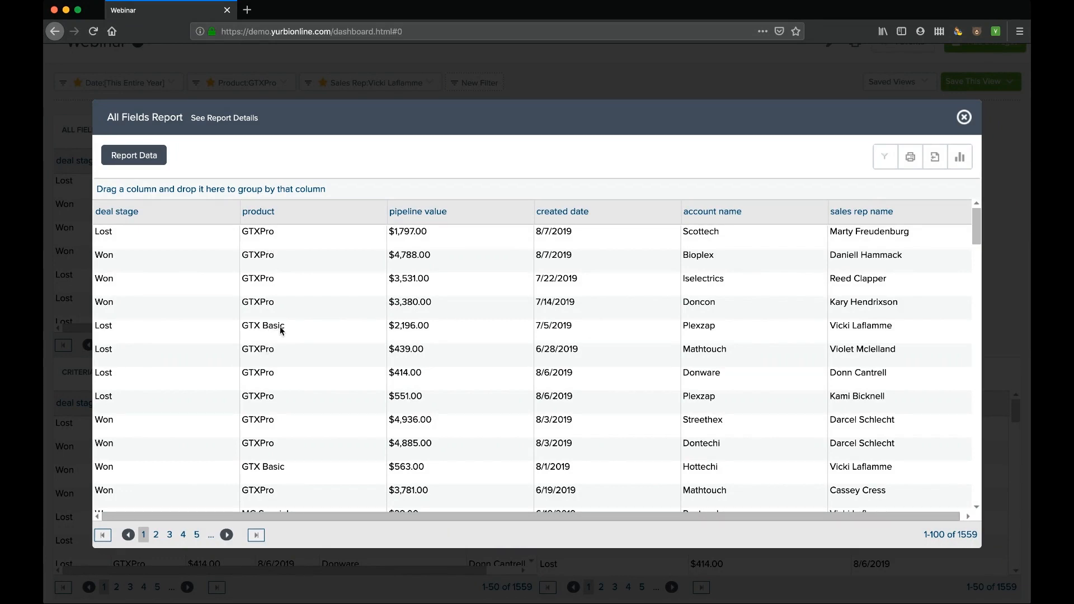
drag(295, 212, 263, 192)
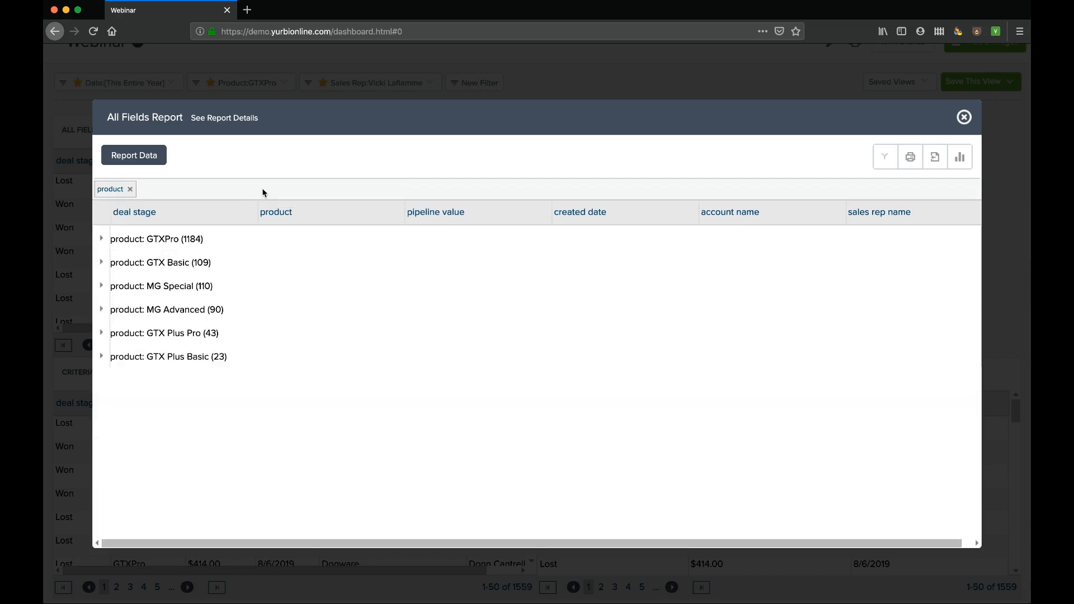
click(101, 263)
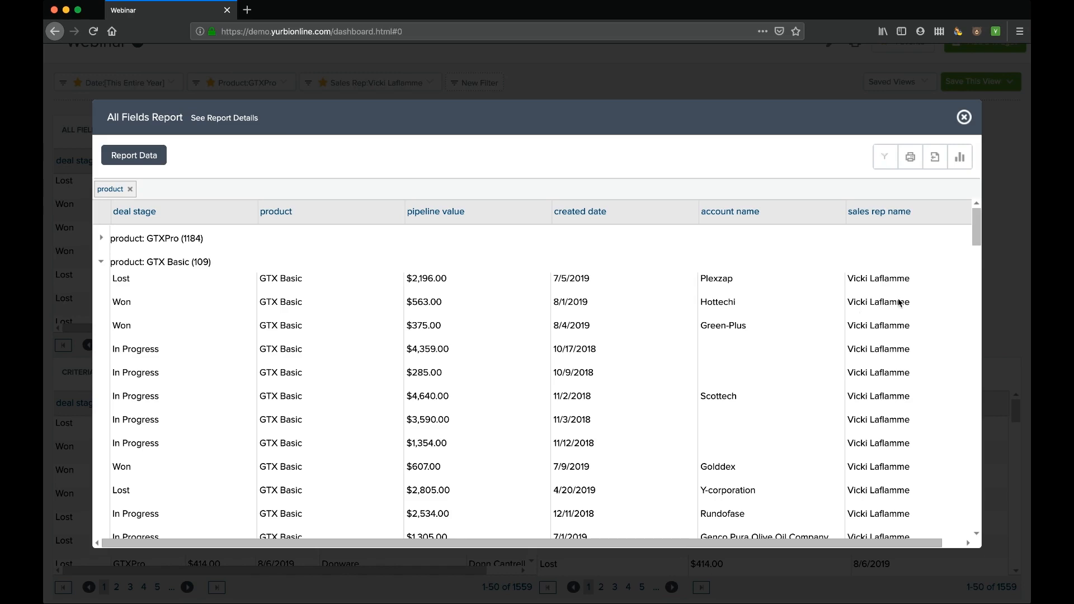
click(102, 261)
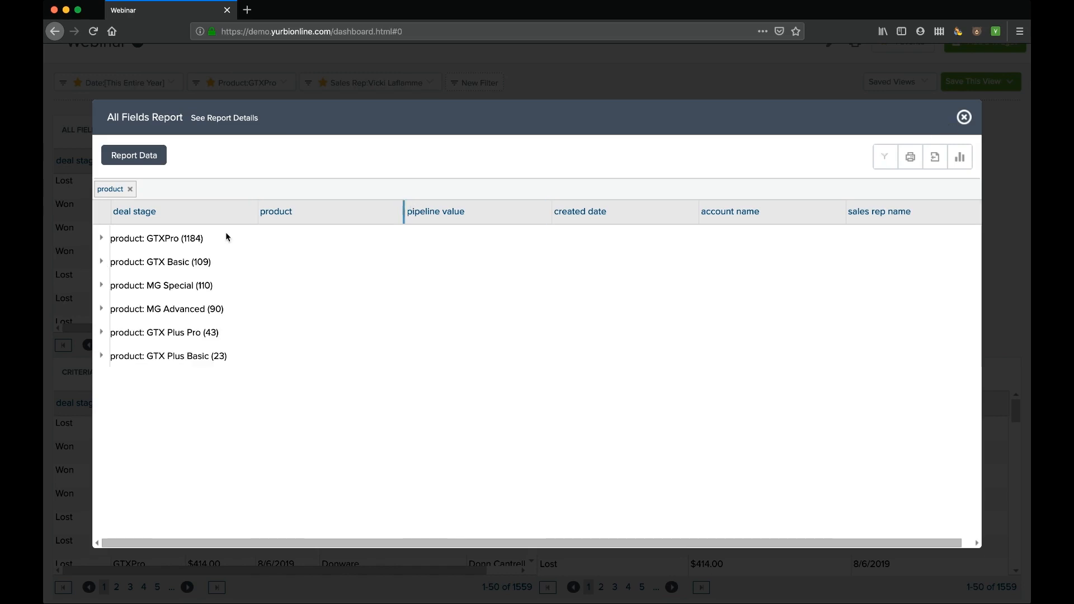
click(101, 238)
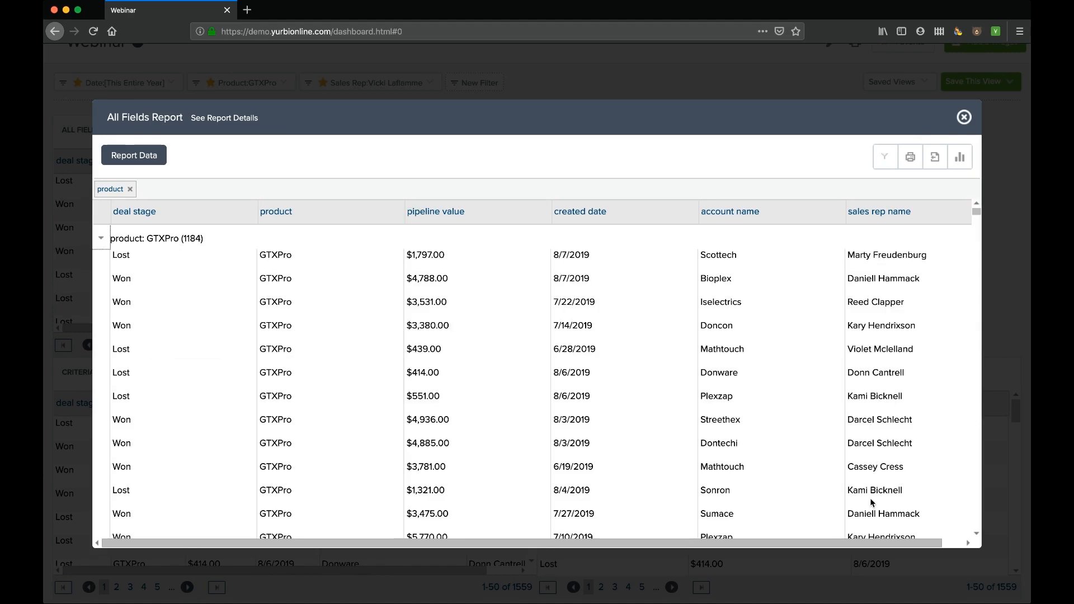
click(101, 238)
click(102, 332)
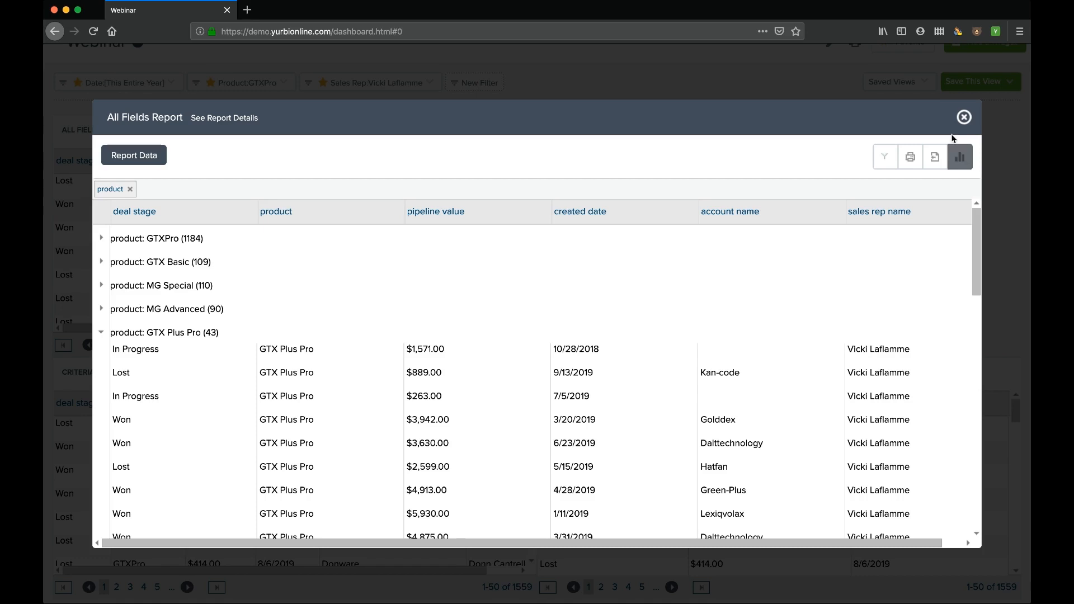
click(519, 100)
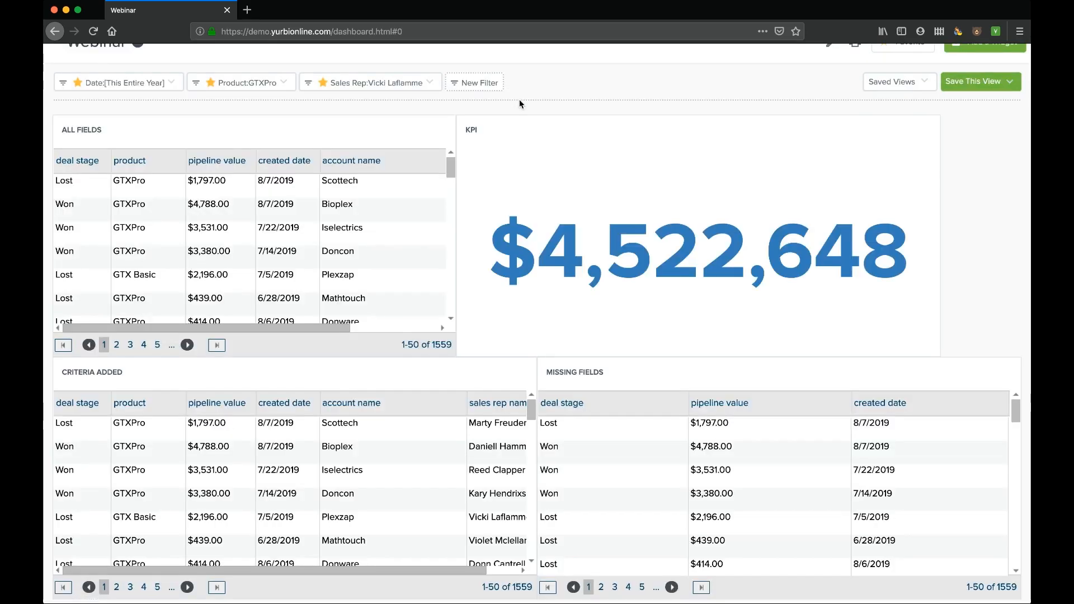
- Switch the Sales Rep filter to the fifth listed sales rep, and toggle the Product filter off and back on
scroll(519, 99, up, 2)
scroll(520, 104, down, 1)
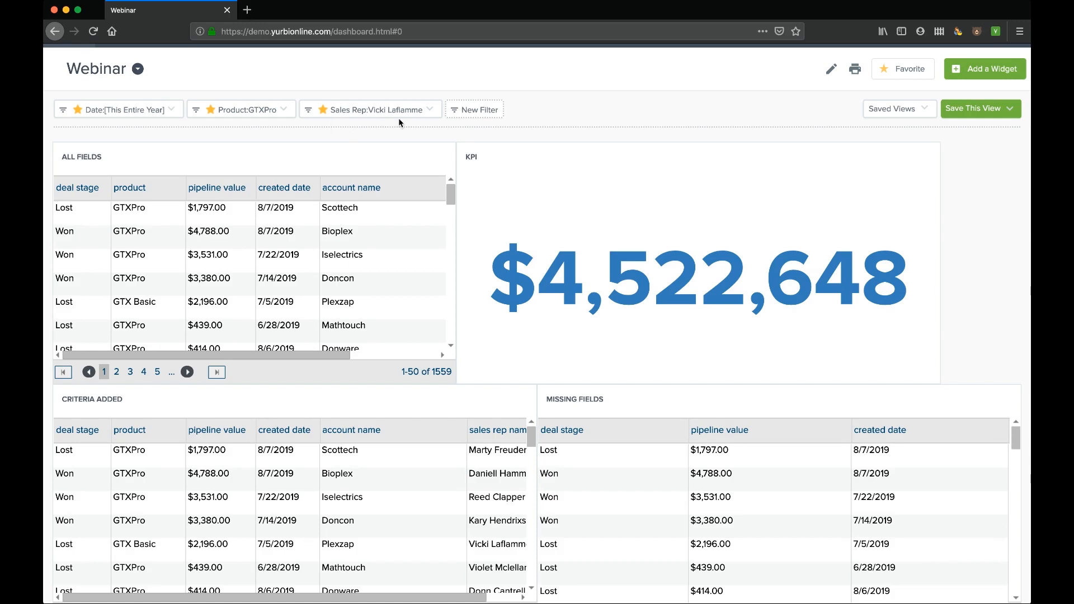
click(433, 113)
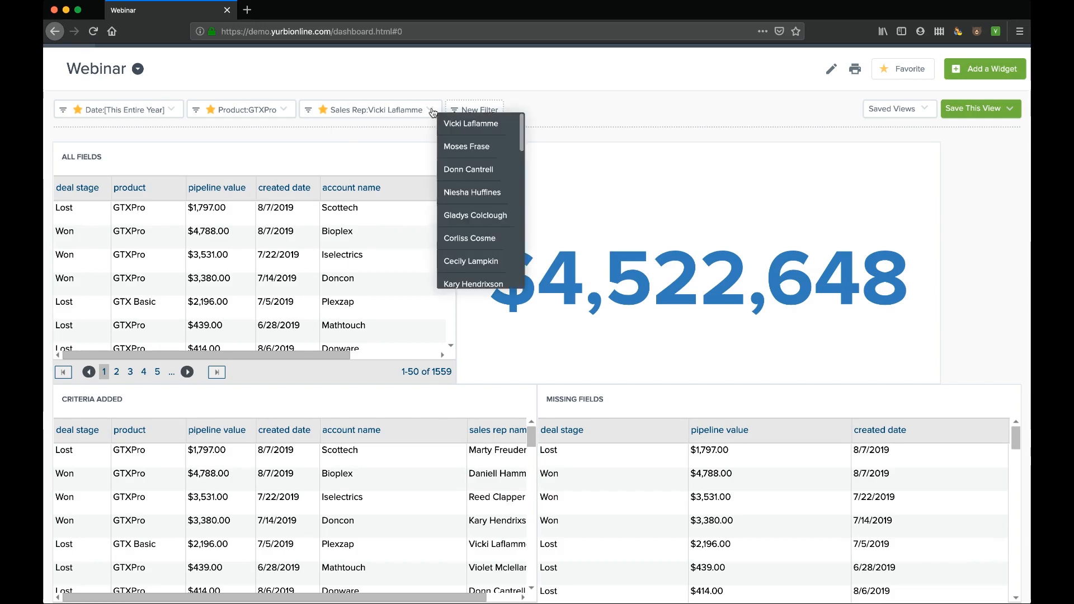
click(472, 215)
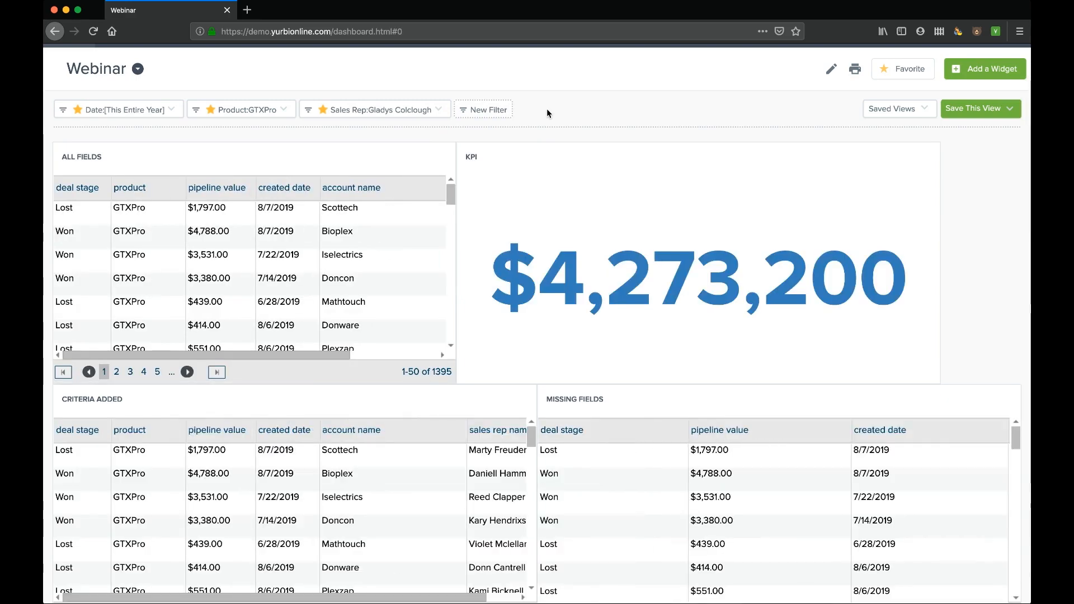
click(211, 109)
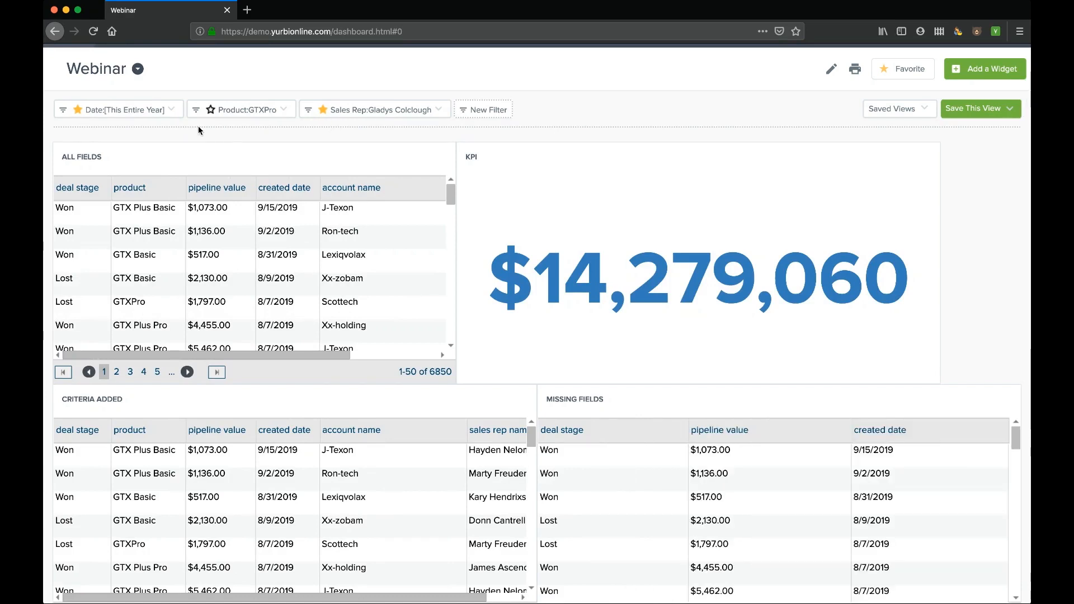
click(211, 111)
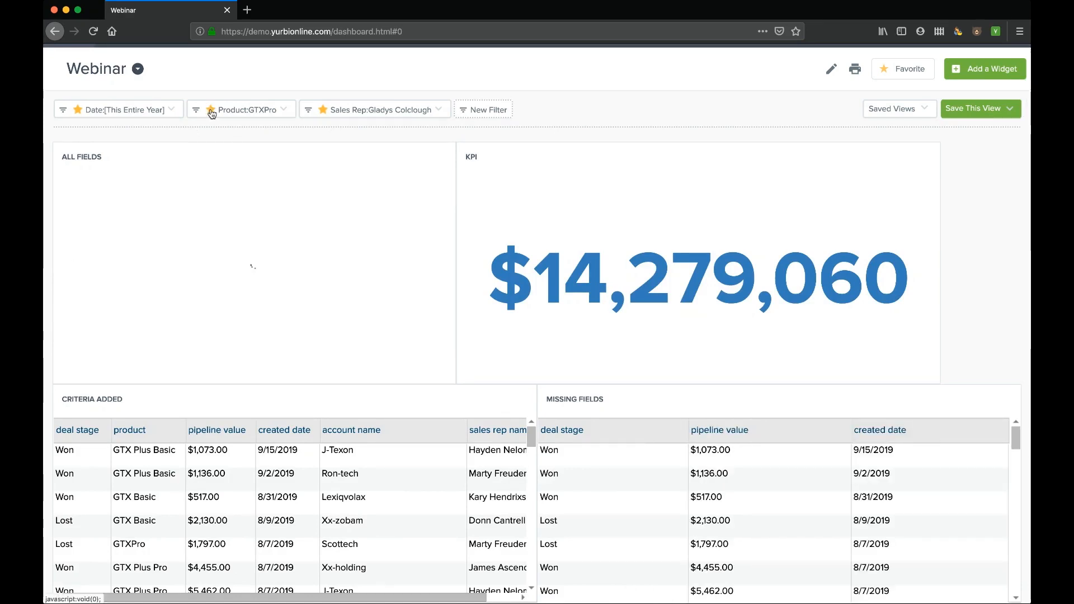
- Change the Sales Rep filter's criterion from Or to And logic, keeping the same sales rep, and save the filter
click(311, 114)
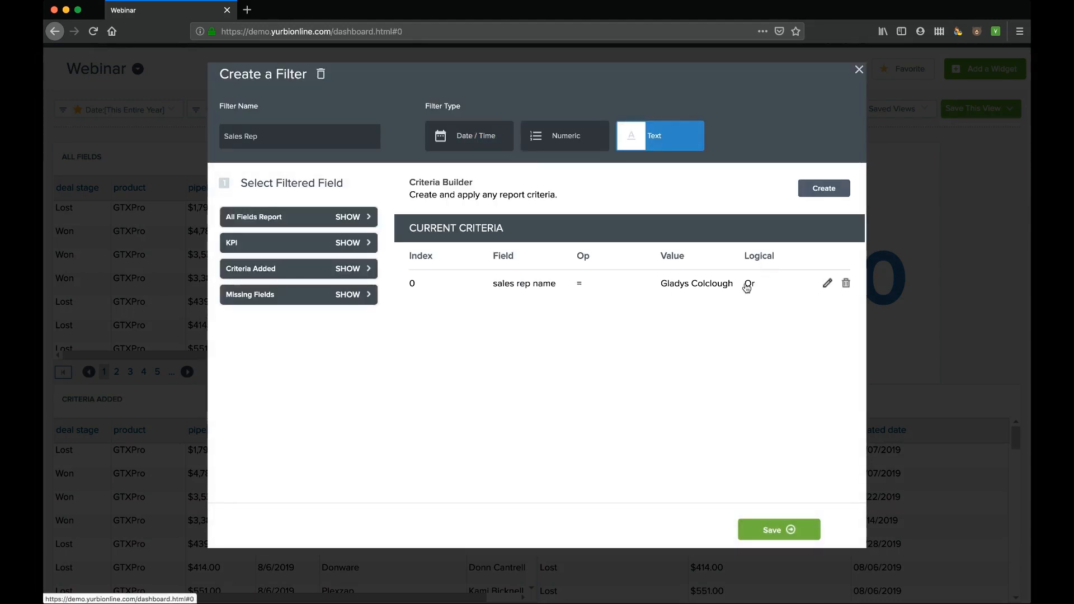
click(577, 278)
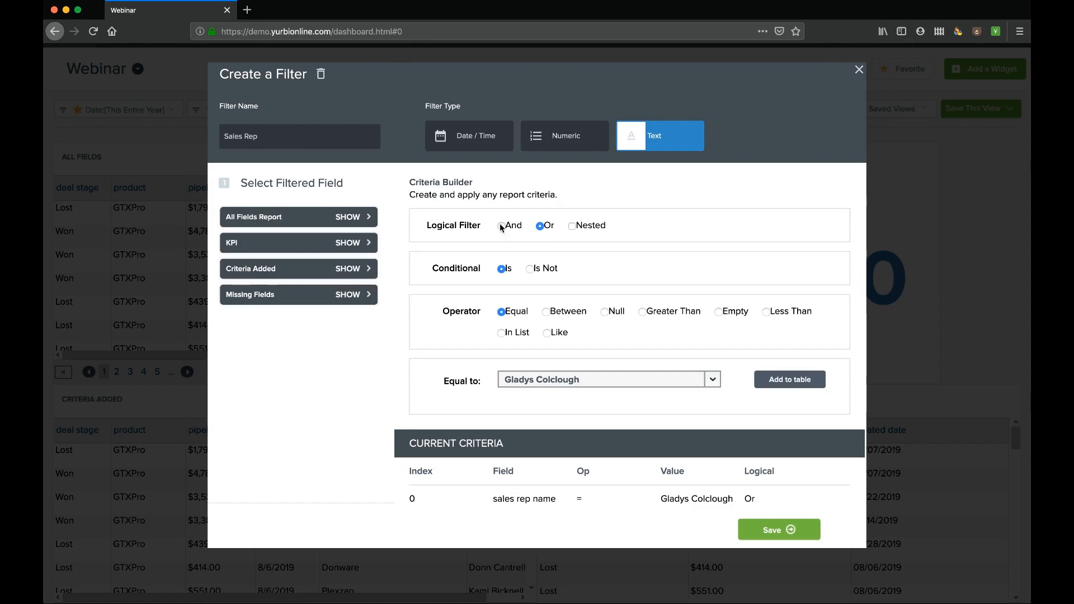
click(502, 226)
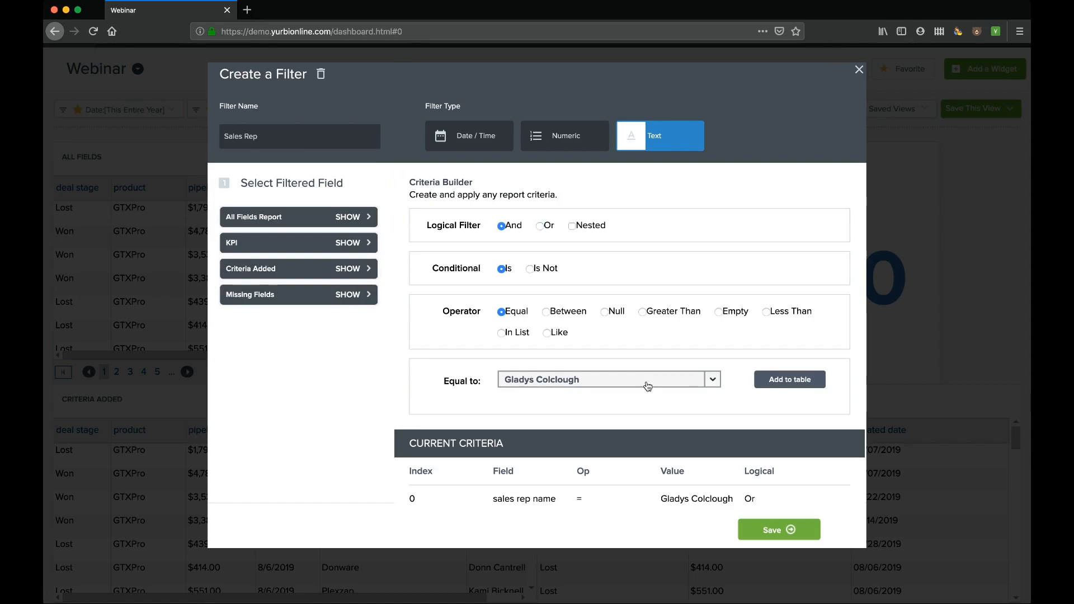
click(785, 379)
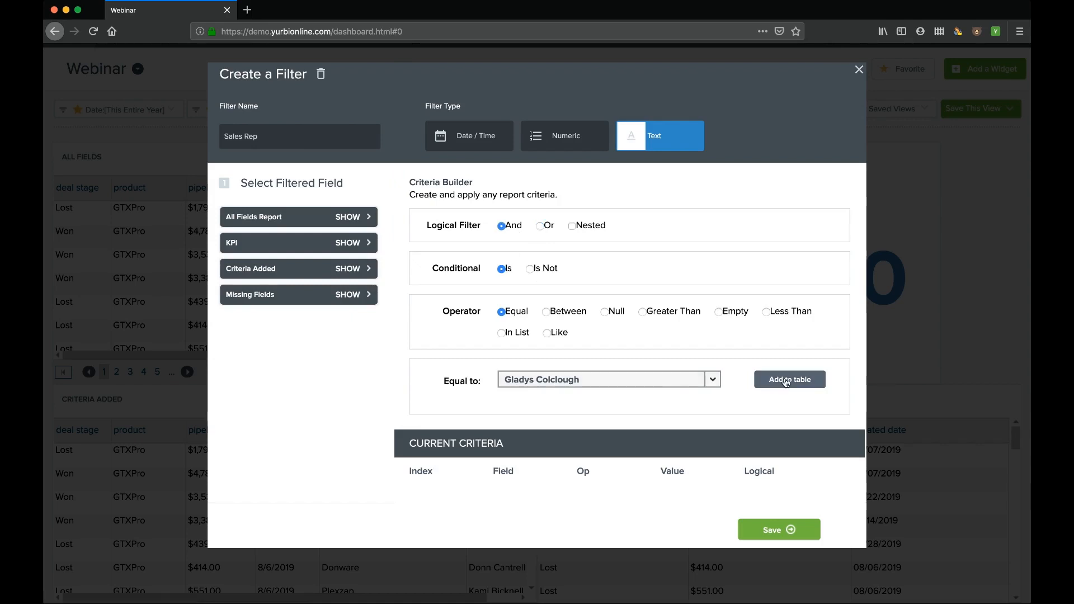
click(782, 531)
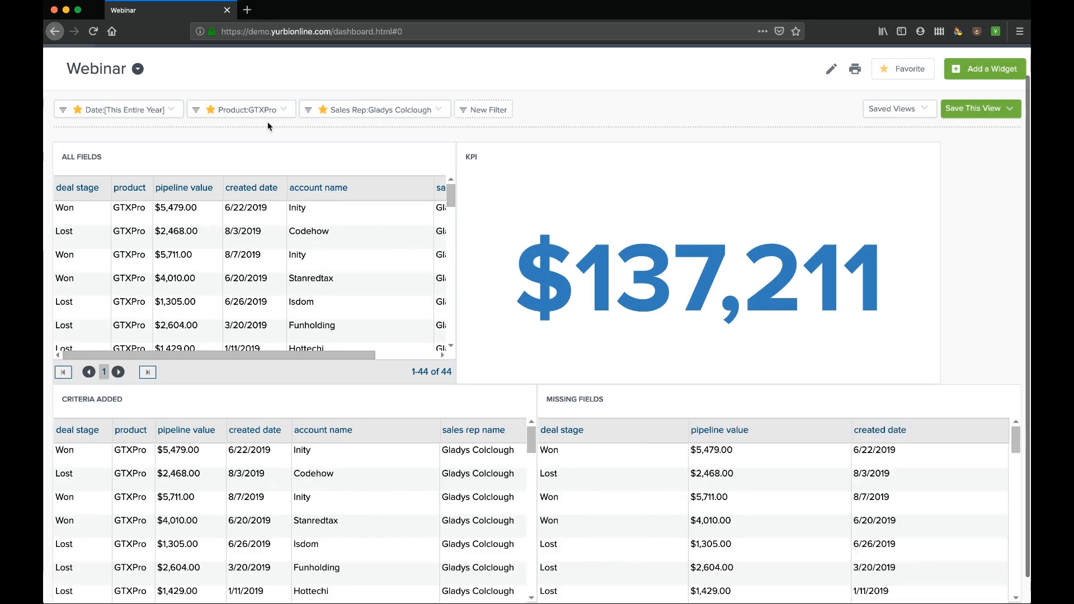
- Enlarge the Criteria Added report and group it by product to check which products and sales reps it contains
mouse_move(459, 402)
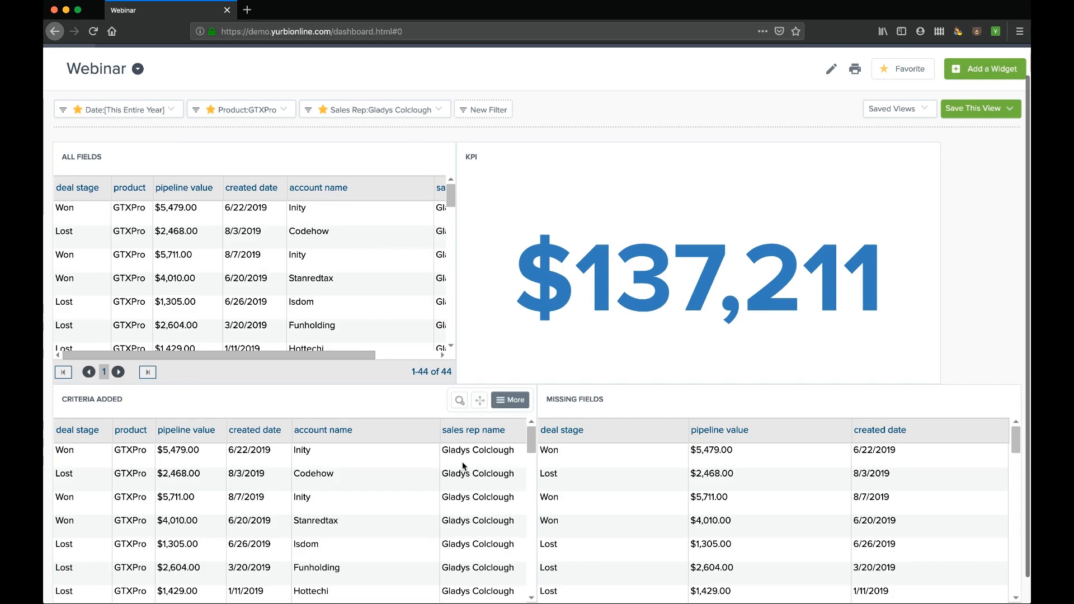
click(460, 402)
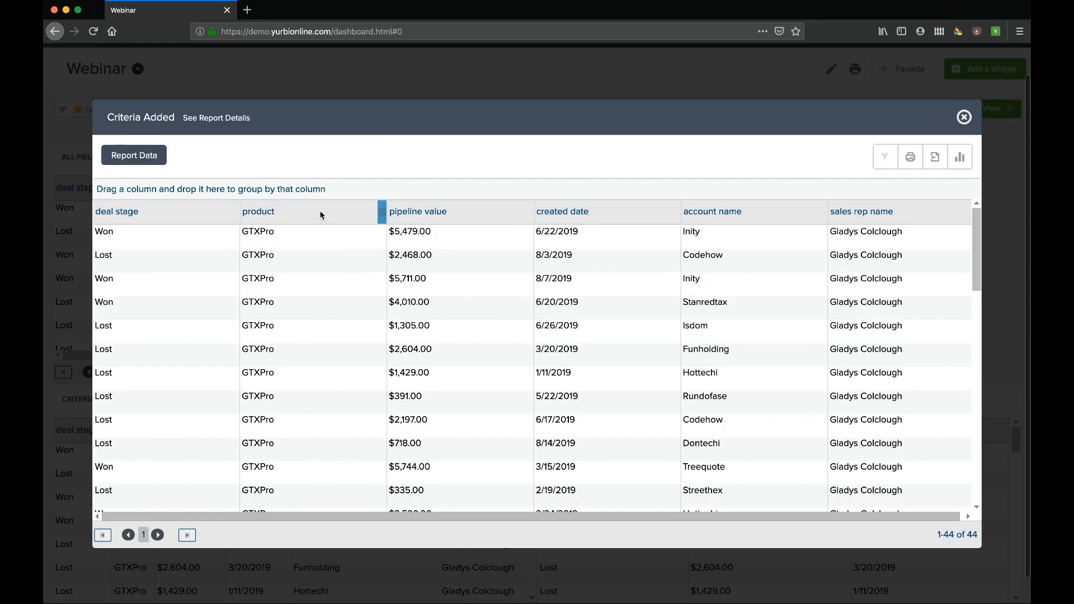
drag(324, 213, 317, 185)
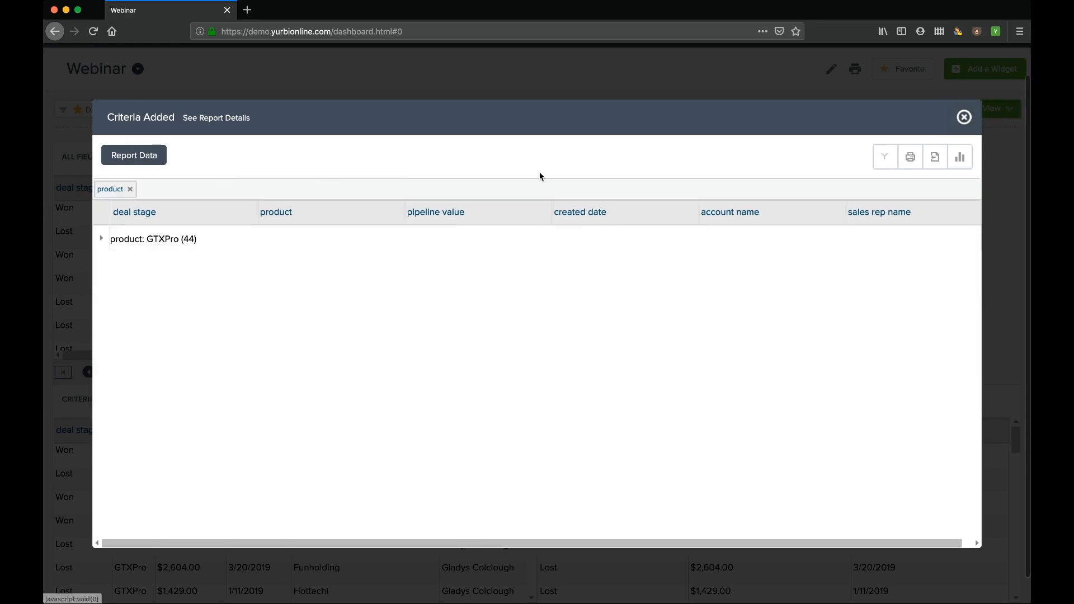
key(Escape)
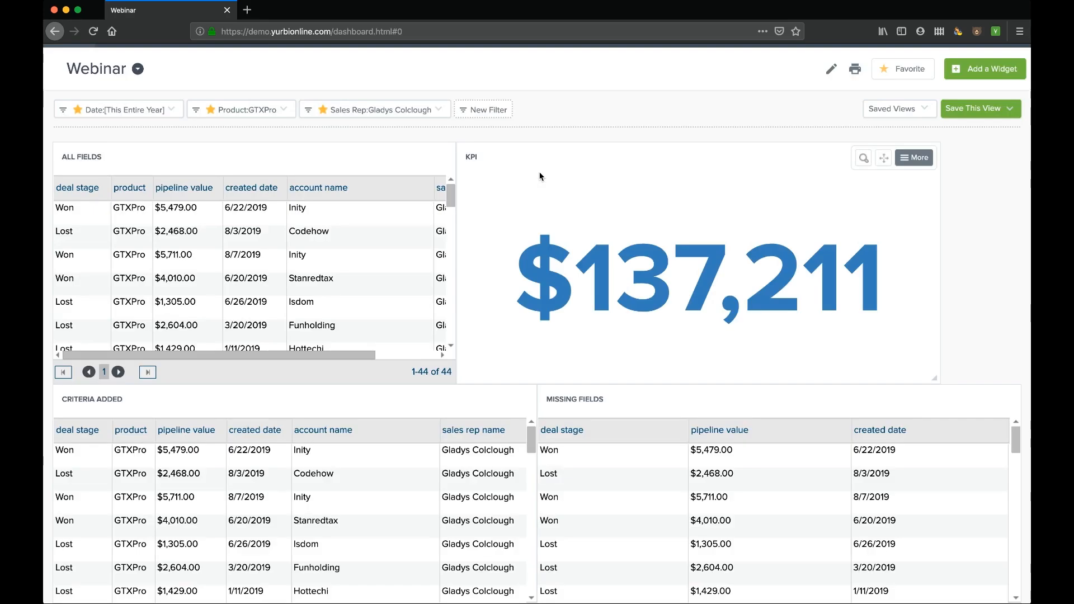
- Examine the list of saved dashboard views and the options offered for the Core Filters view
scroll(543, 140, up, 1)
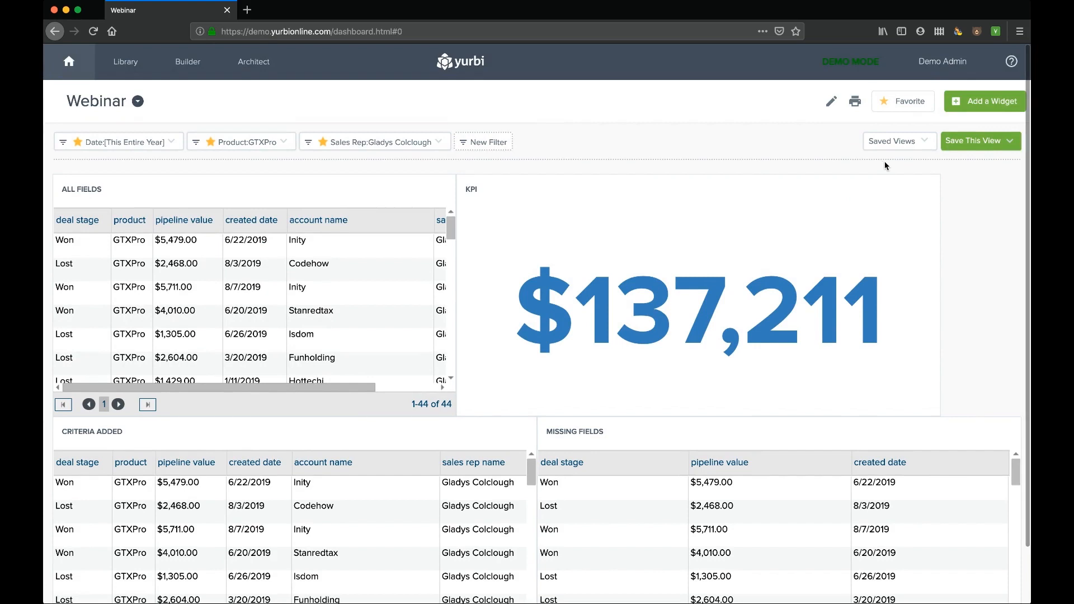
click(926, 144)
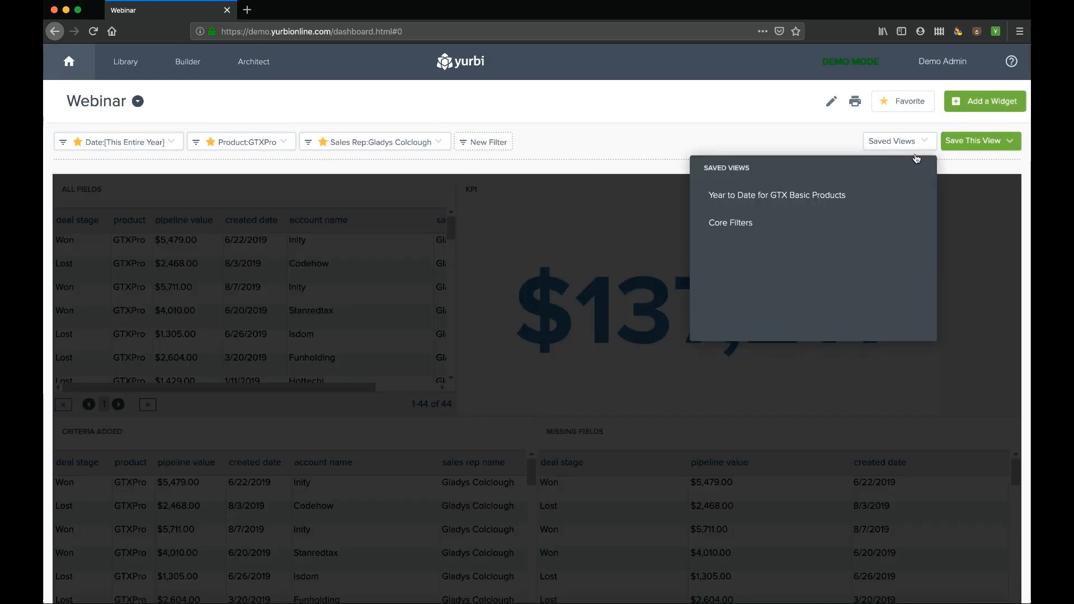
mouse_move(890, 201)
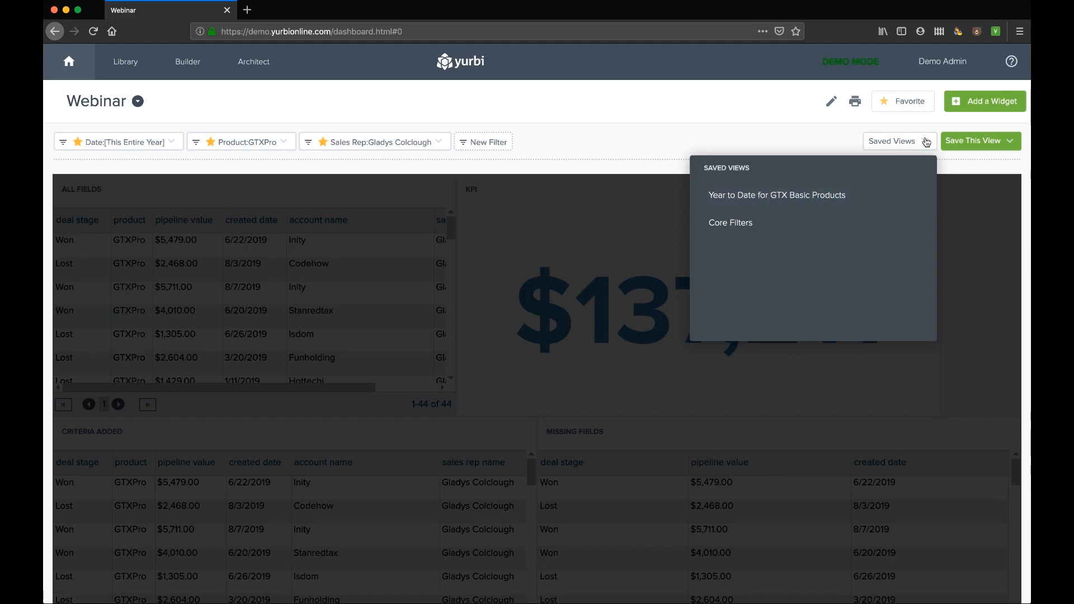
click(738, 136)
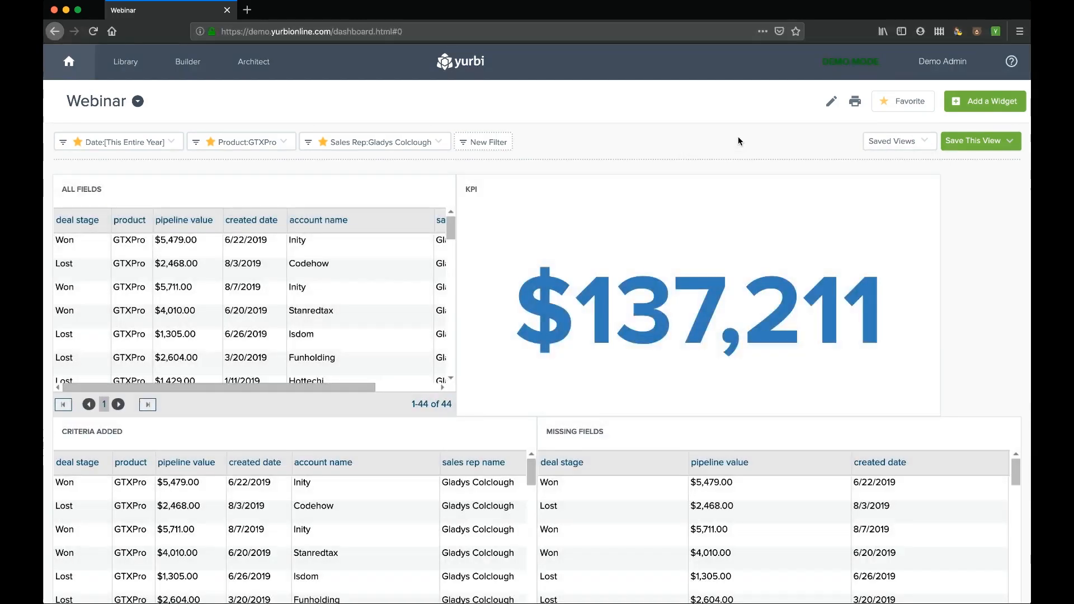
click(919, 143)
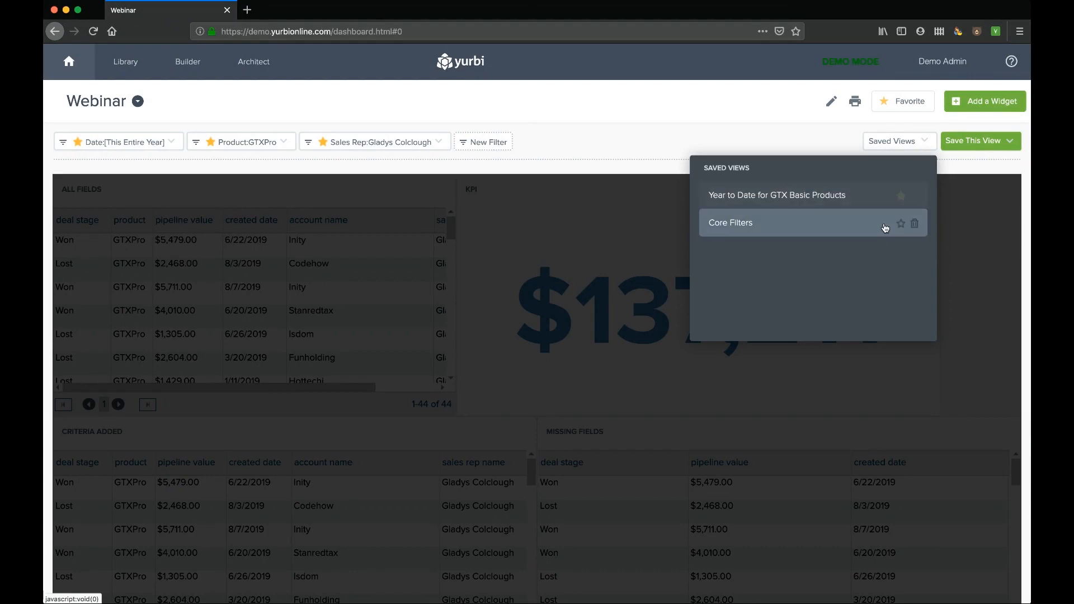
- Close the saved views list and log out of the admin account
click(926, 143)
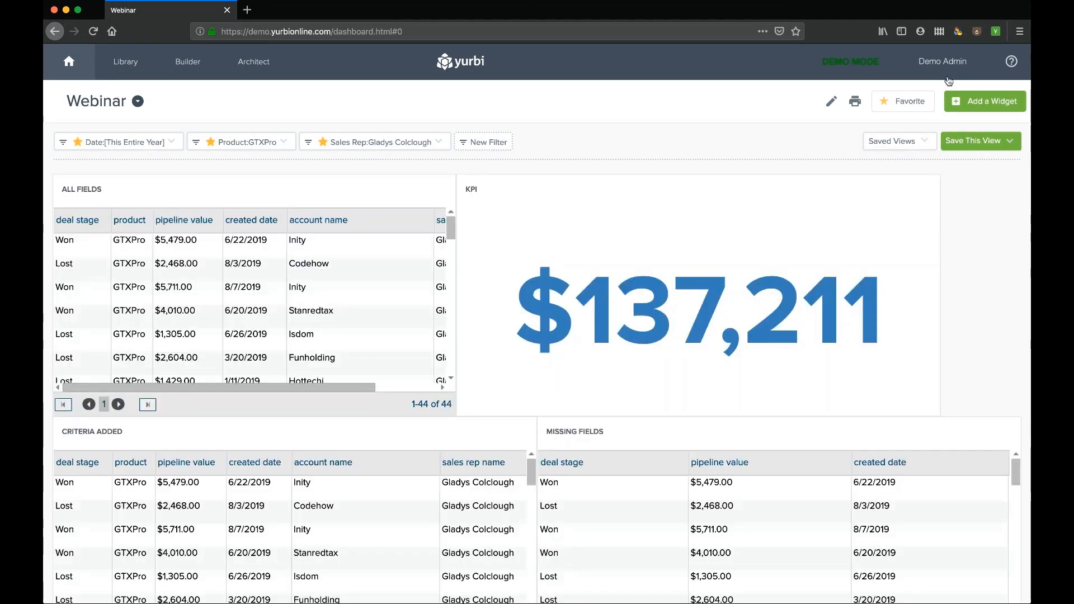
click(950, 66)
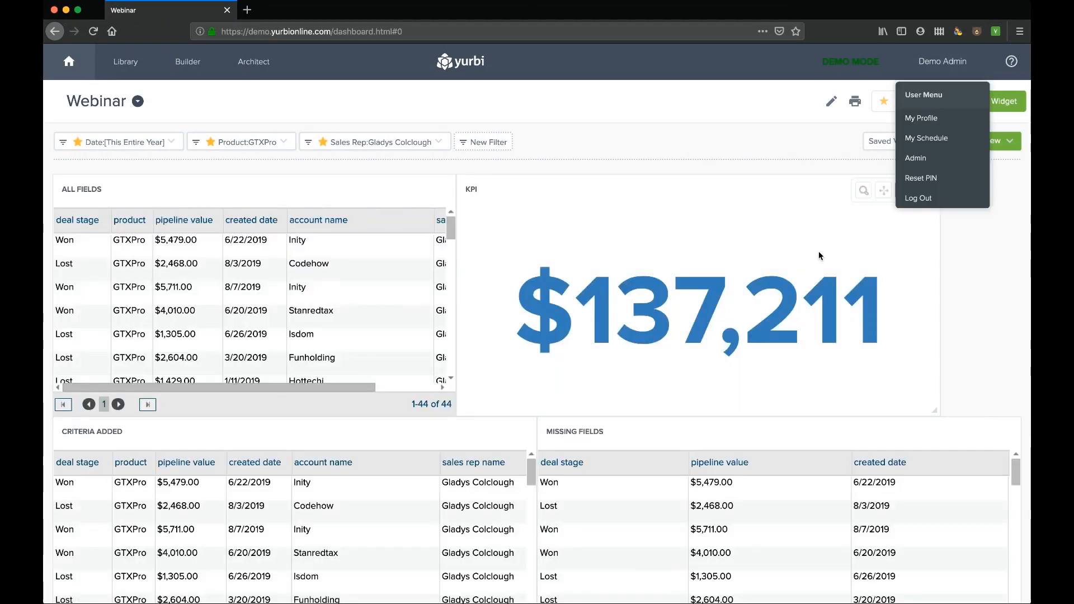
click(918, 200)
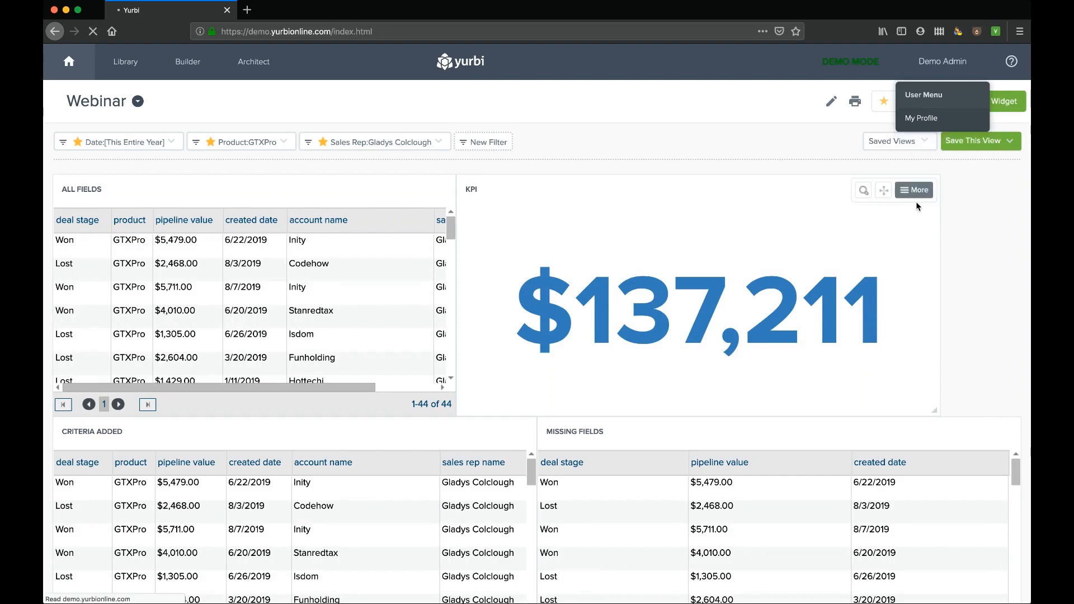
- Log in to Yurbi with the sales username and the account password
click(490, 309)
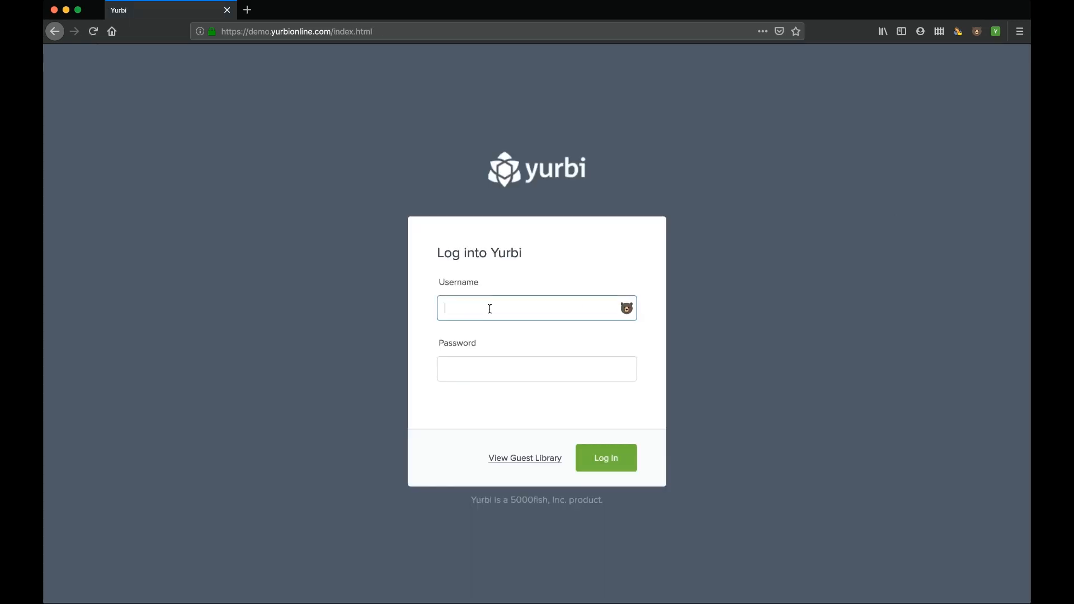
click(487, 366)
text(••••)
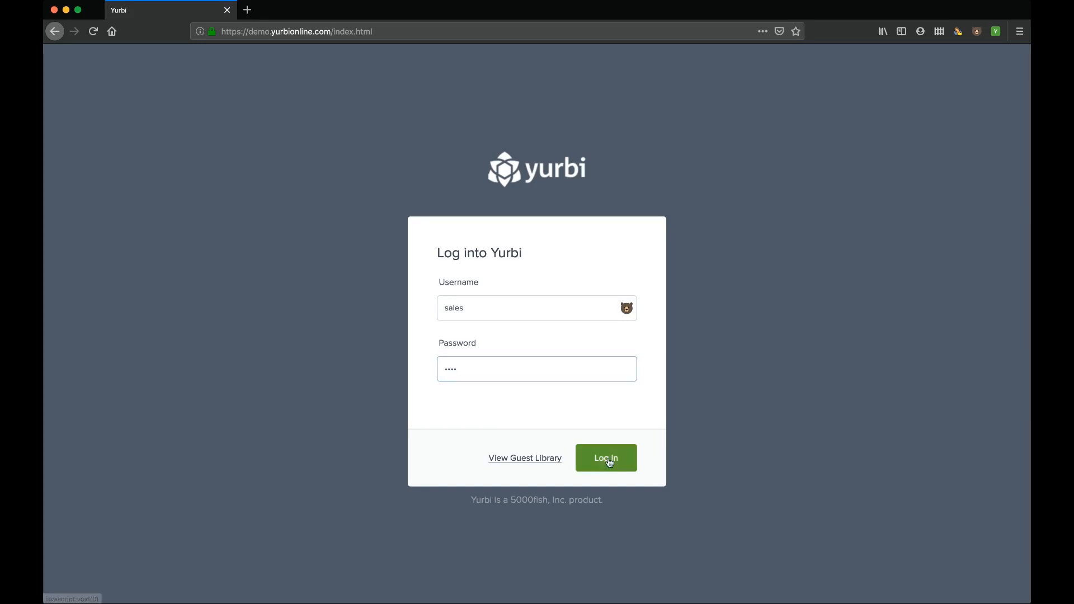
click(609, 462)
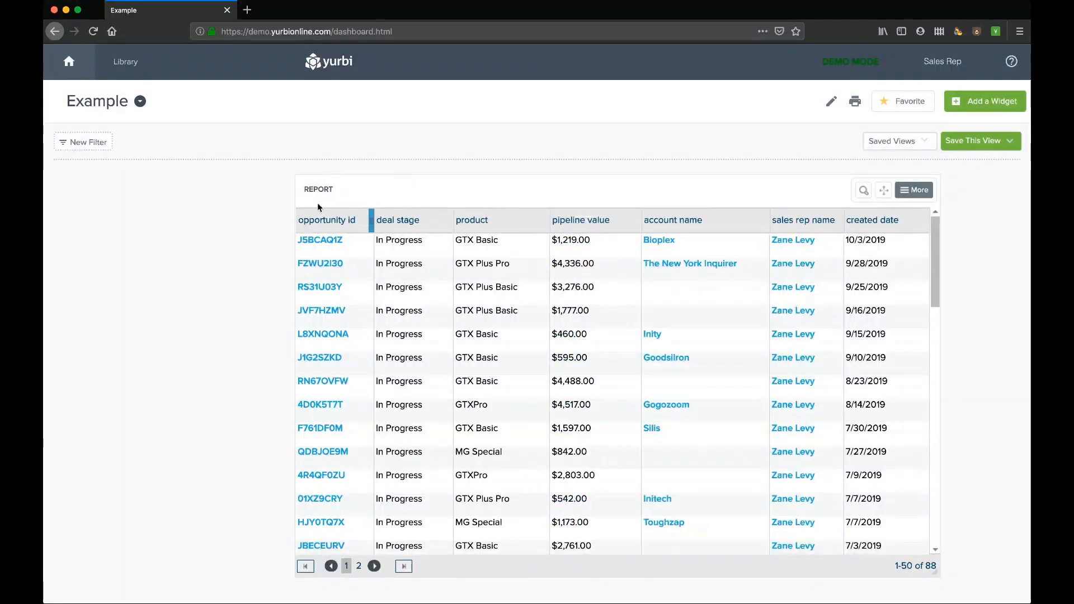
- Open the Webinar dashboard from the public library and enlarge its Criteria Added report to examine the records
click(126, 63)
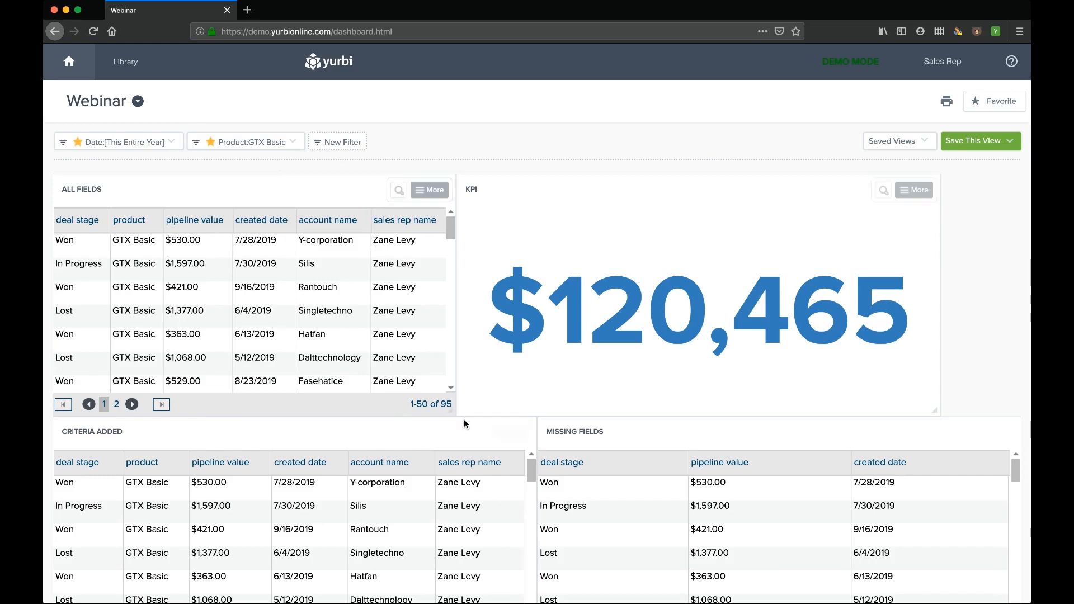
click(479, 432)
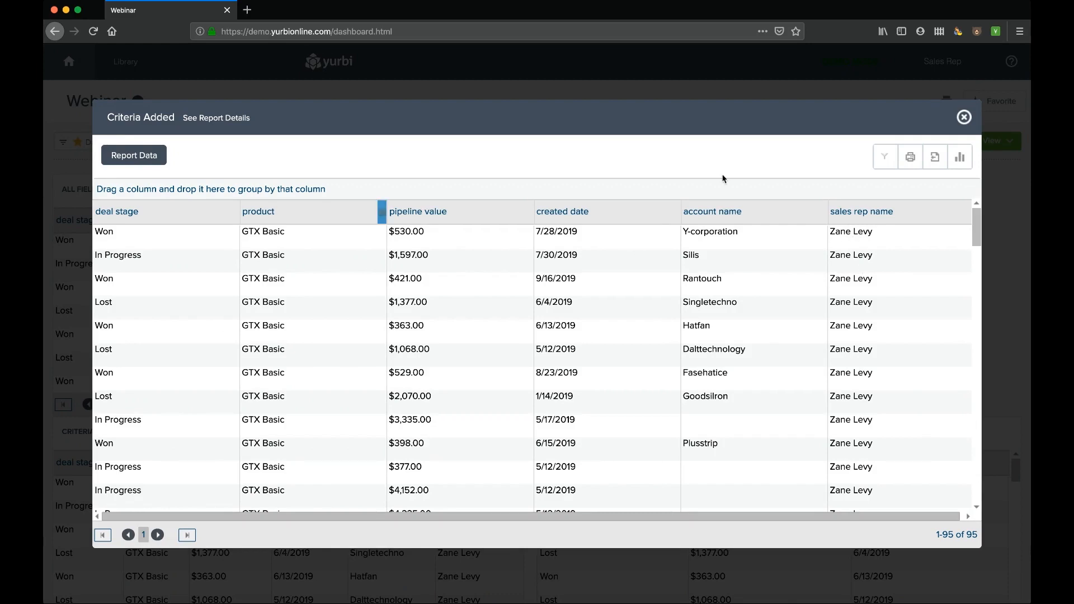
click(964, 118)
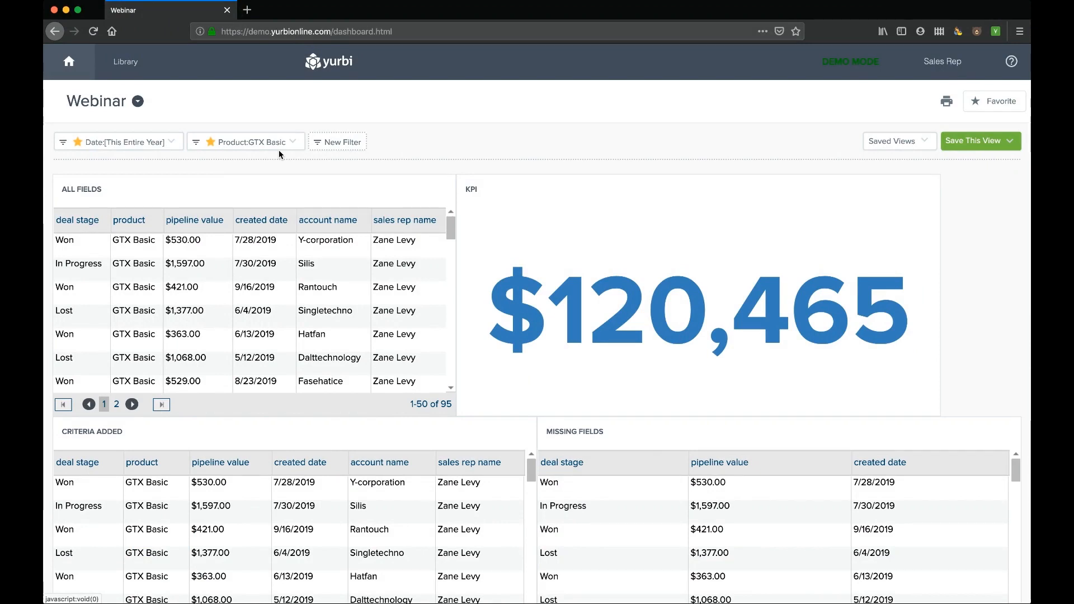
- Apply the Core Filters saved view and switch its Sales Rep filter to the only sales rep offered
click(923, 141)
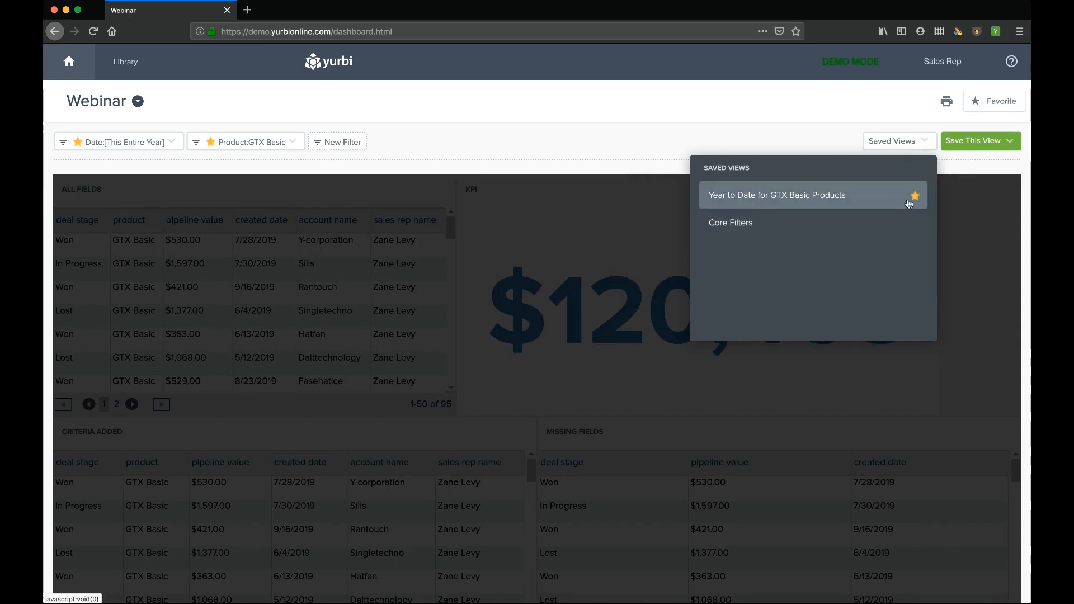
click(735, 223)
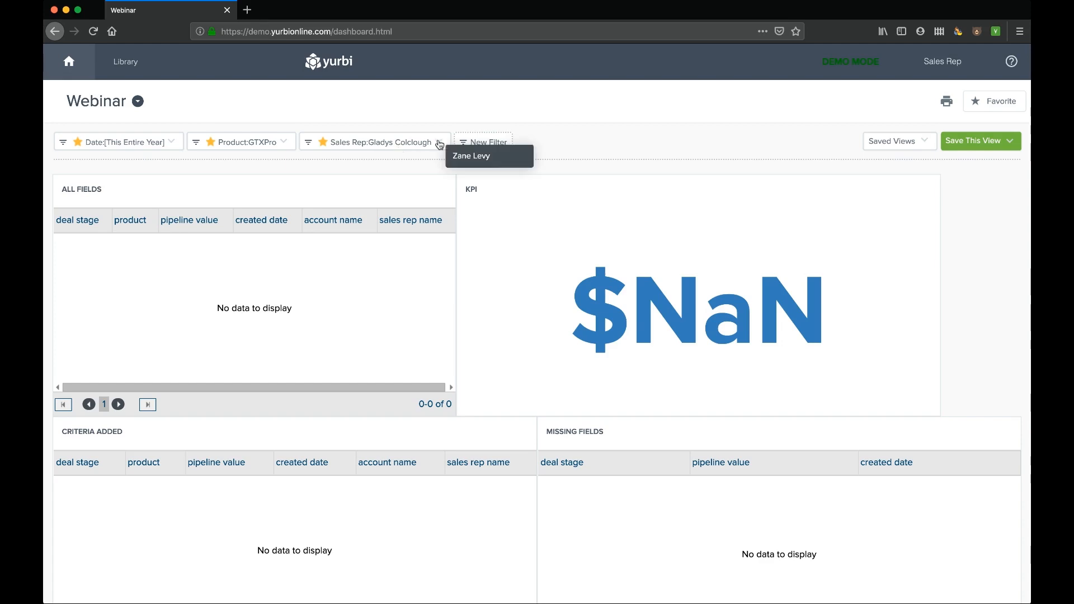
click(480, 158)
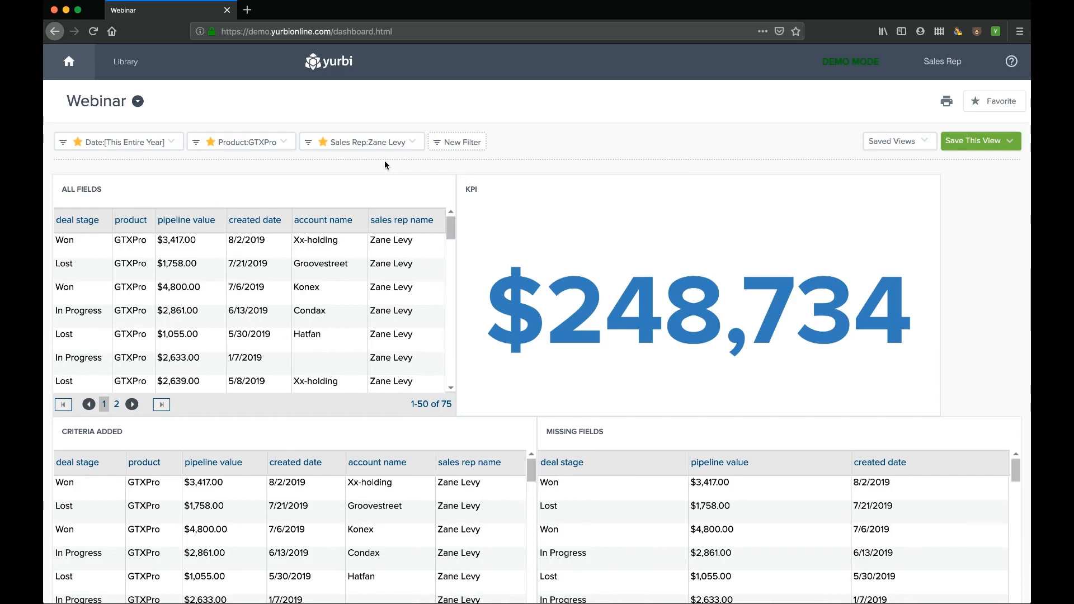
- Try to mark the Webinar dashboard as a favorite, and check the list of favorite dashboards before and after
click(138, 101)
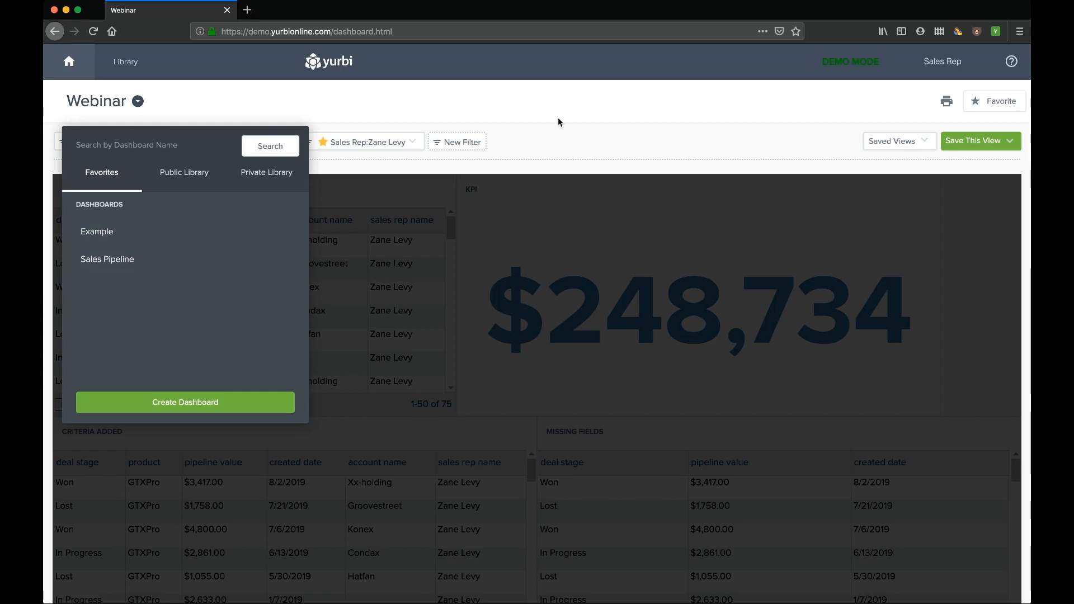
click(138, 102)
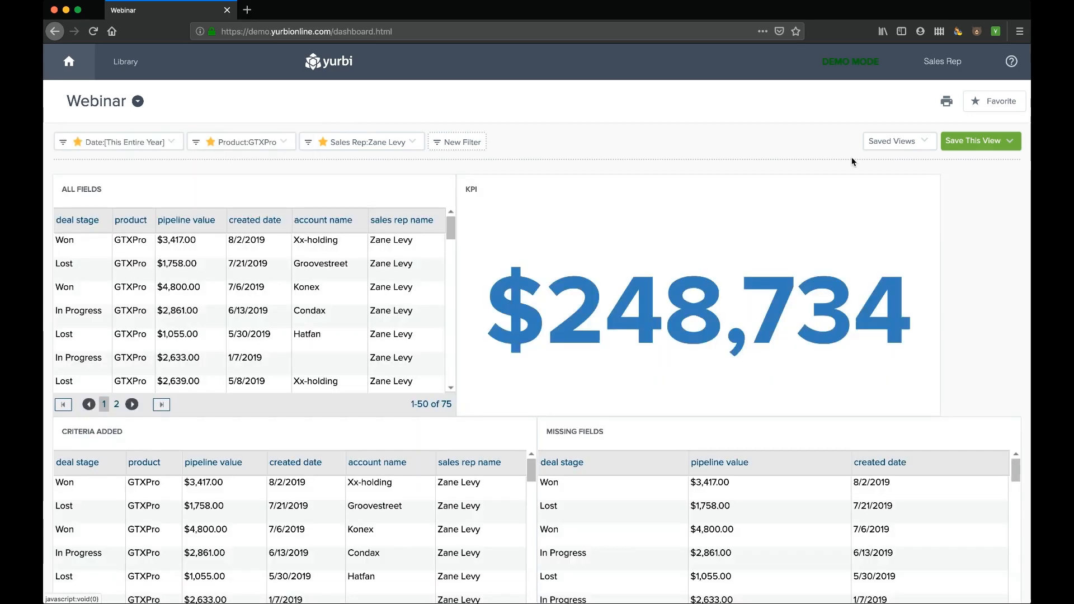
click(994, 106)
click(137, 101)
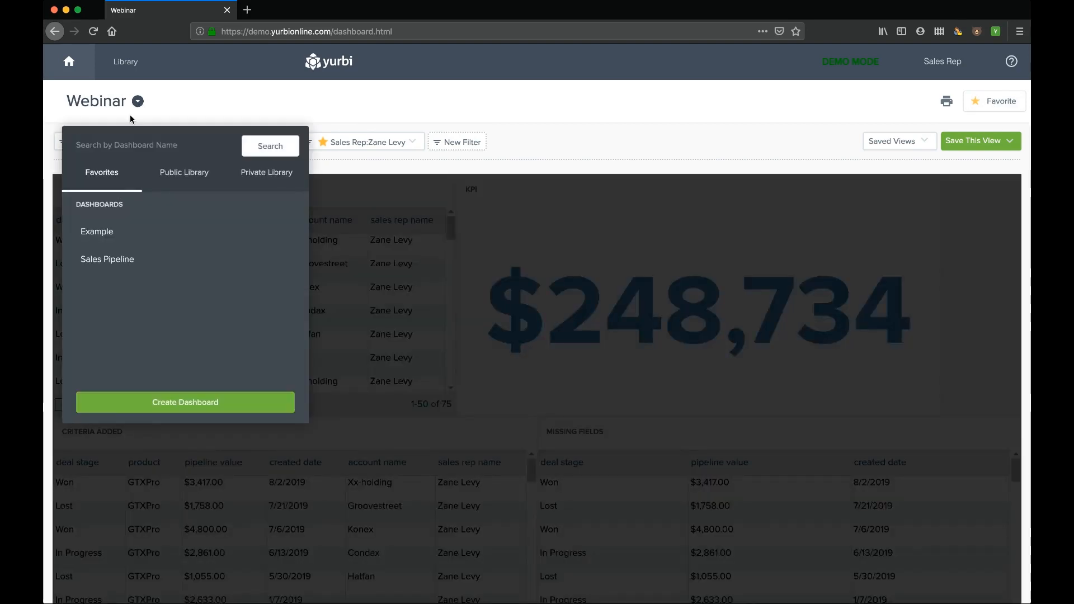
- Return to the home dashboard and reopen the Webinar dashboard from the Webinar folder of the public library
click(69, 62)
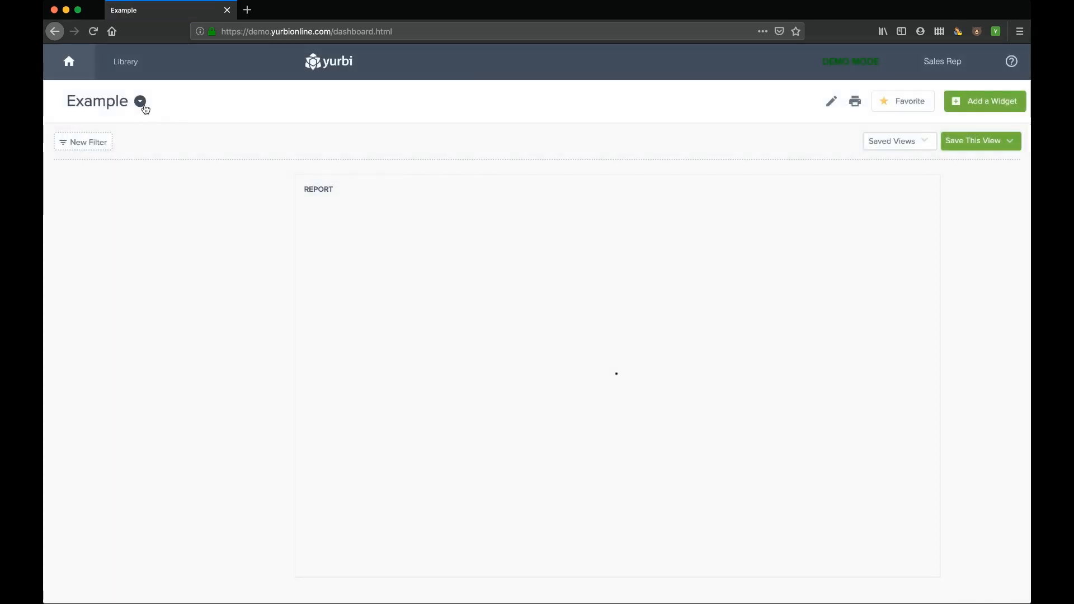
click(140, 103)
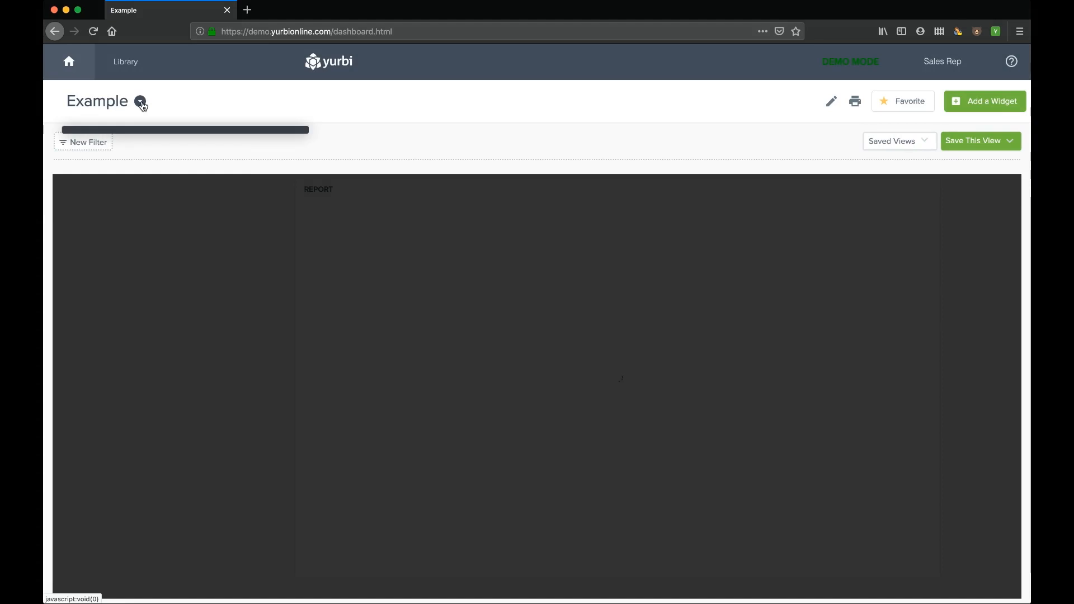
click(125, 62)
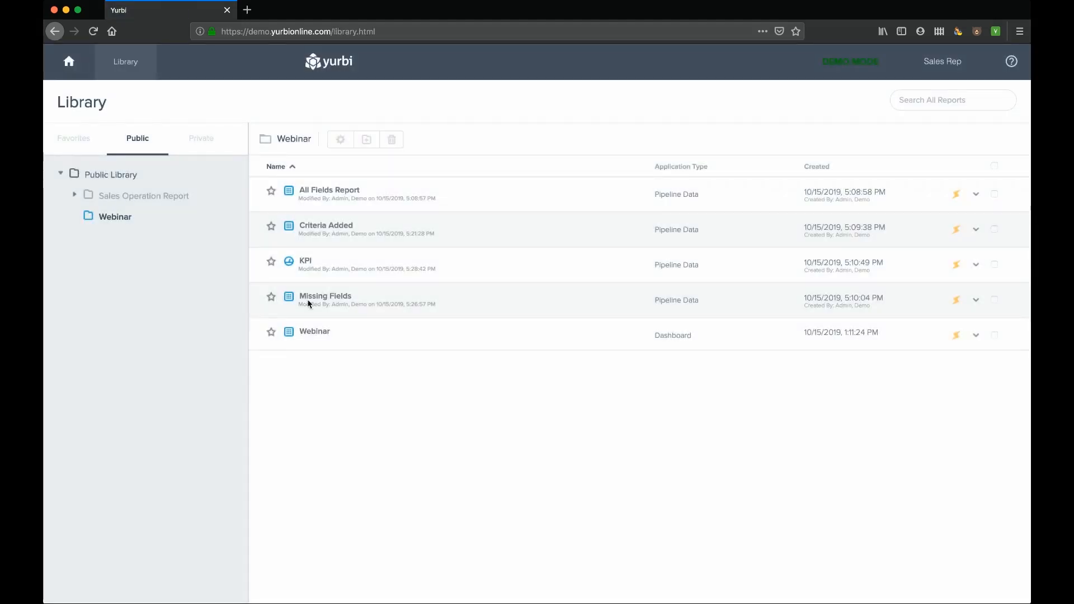
click(311, 333)
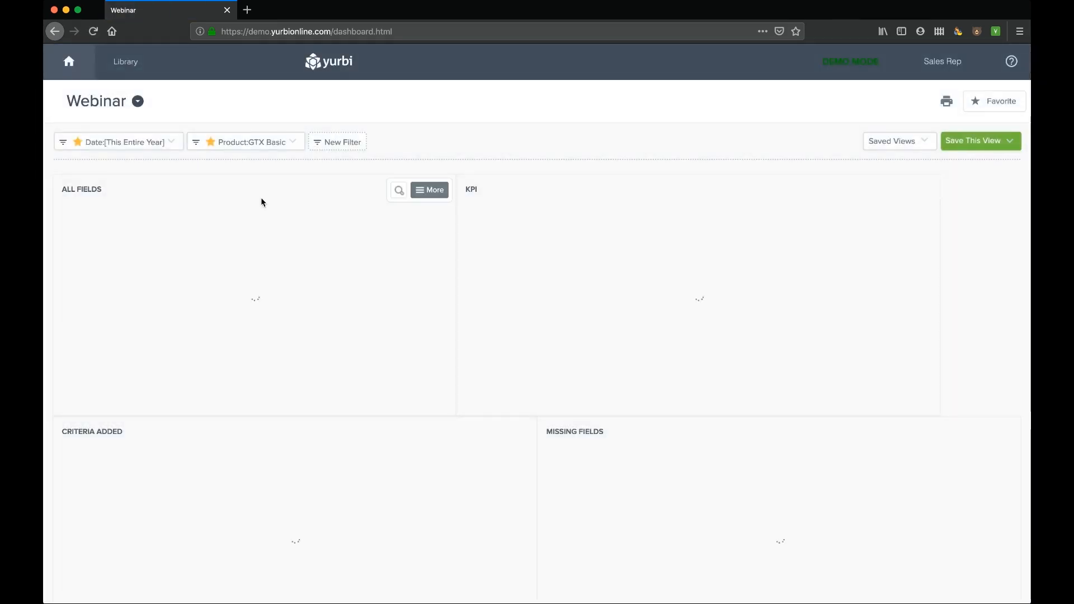
- Delete the Product and Date filters from the Webinar dashboard
click(198, 144)
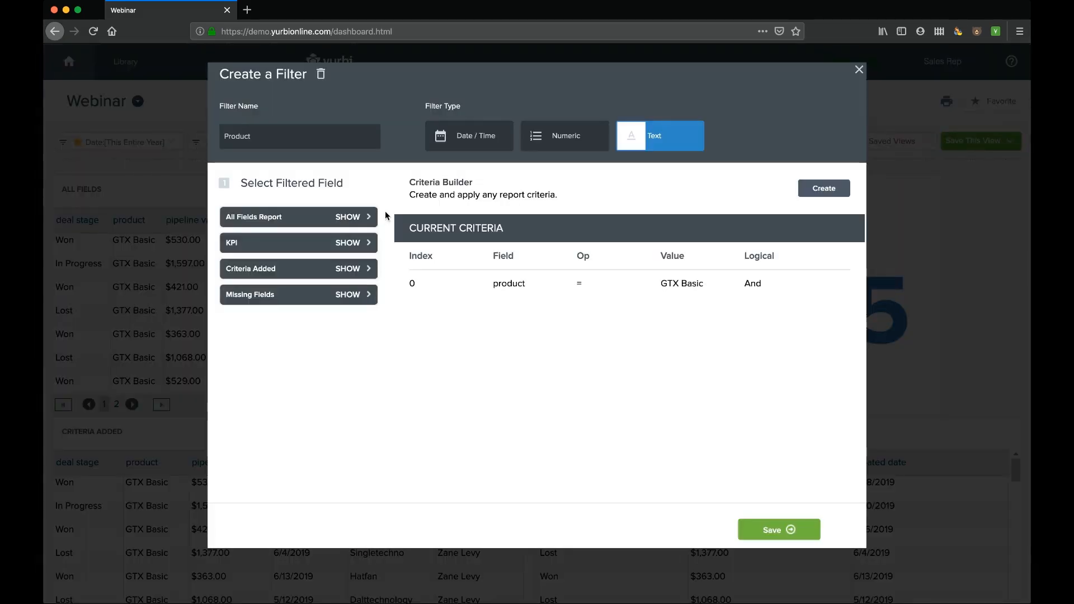
click(320, 74)
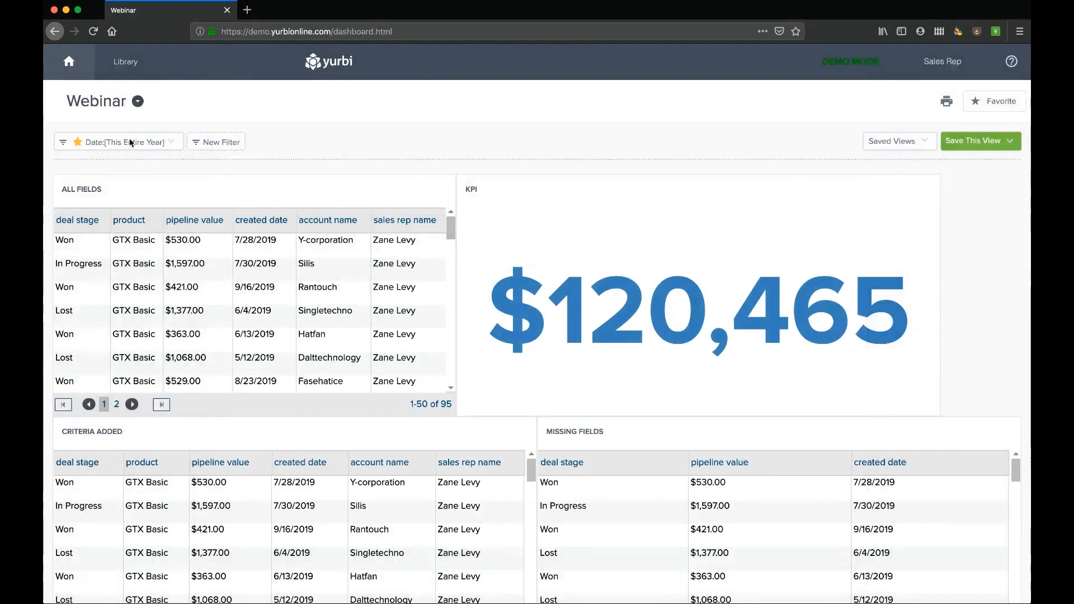
click(63, 143)
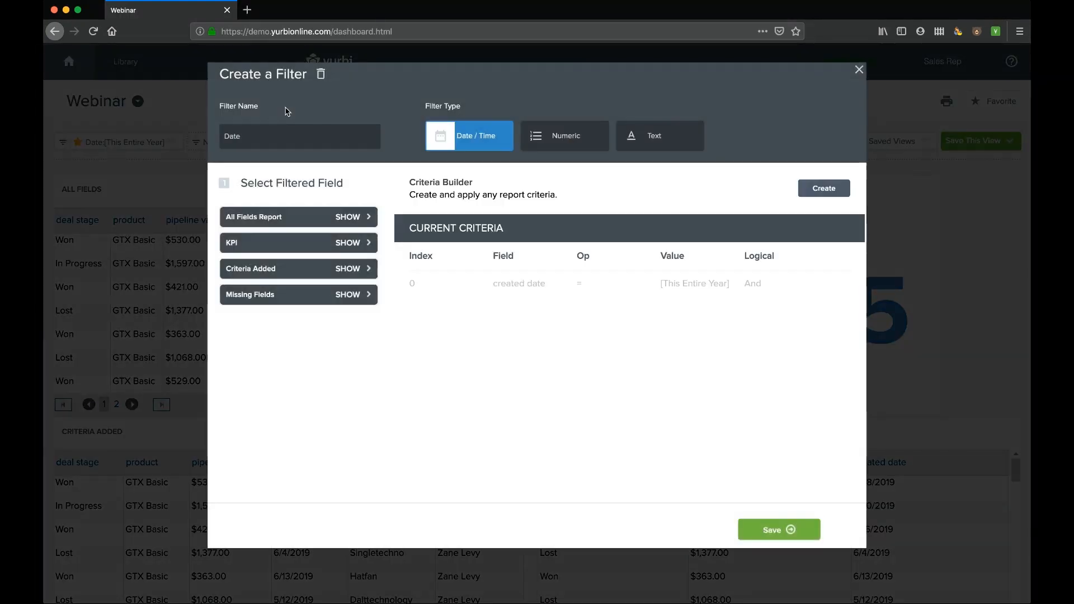
click(320, 74)
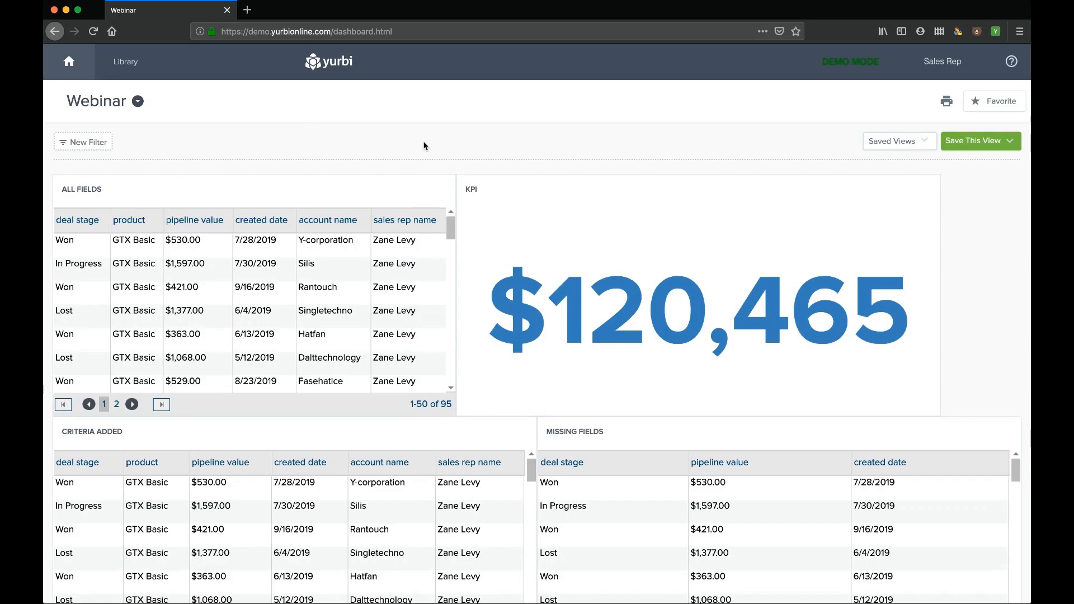
- Start a new text filter on the deal stage field of the All Fields, KPI, Criteria Added and Missing Fields reports
click(63, 144)
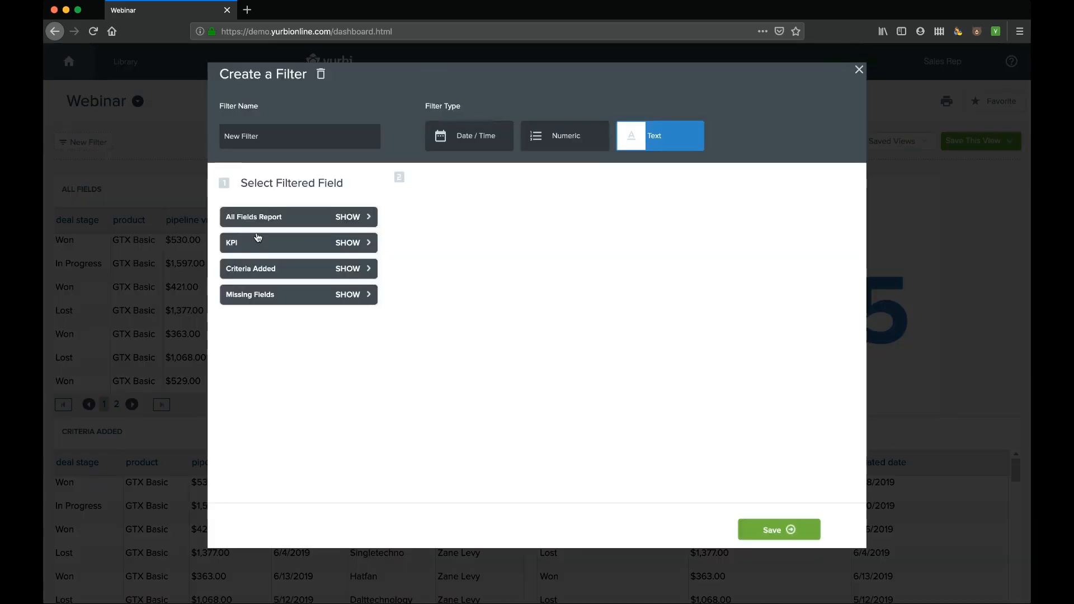
click(356, 218)
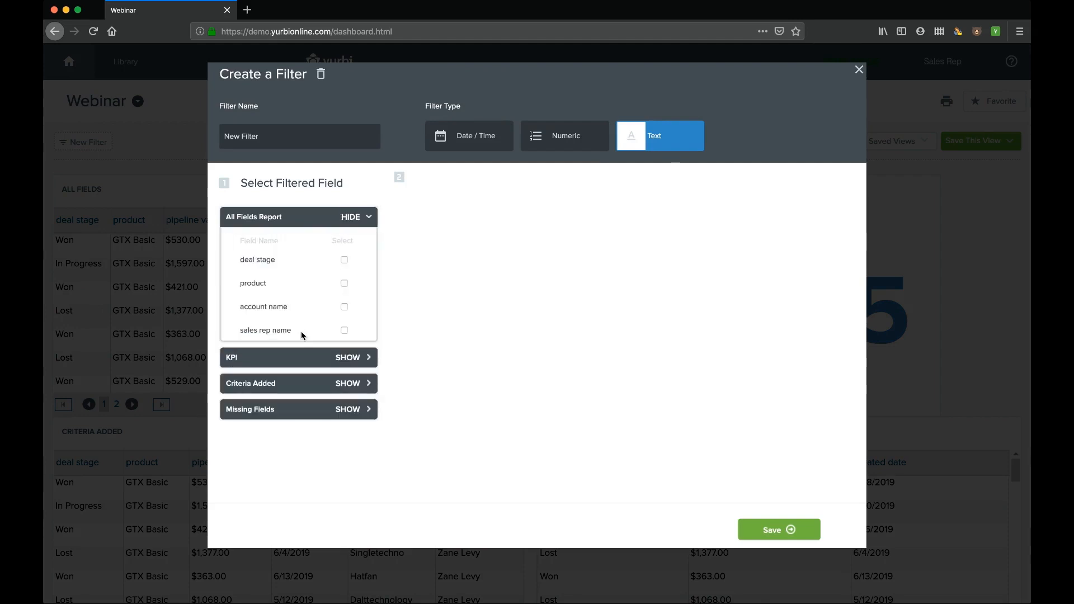
click(344, 261)
click(355, 361)
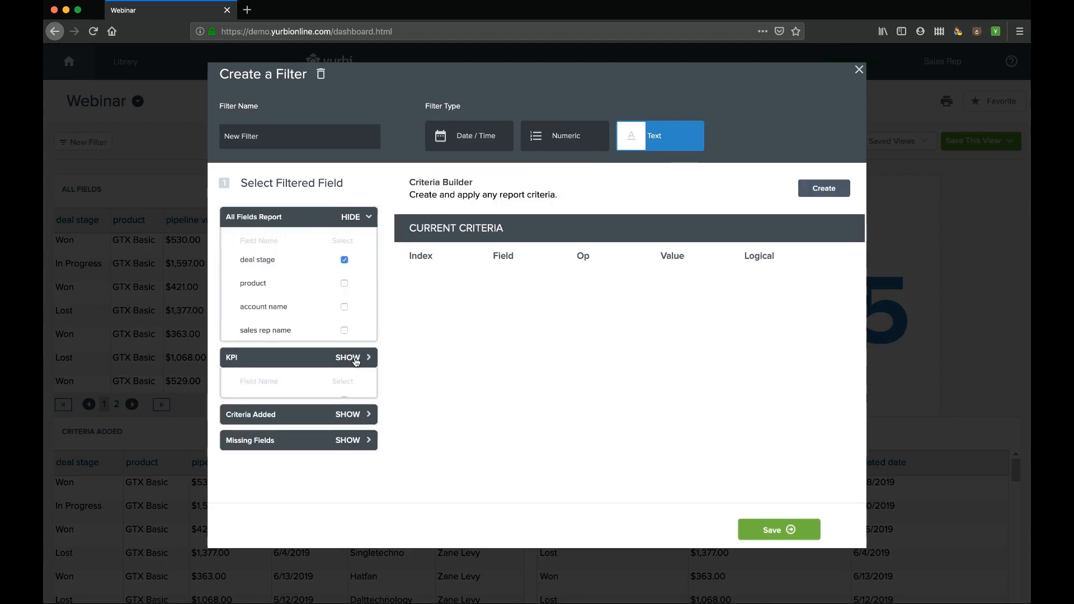
scroll(344, 486, down, 2)
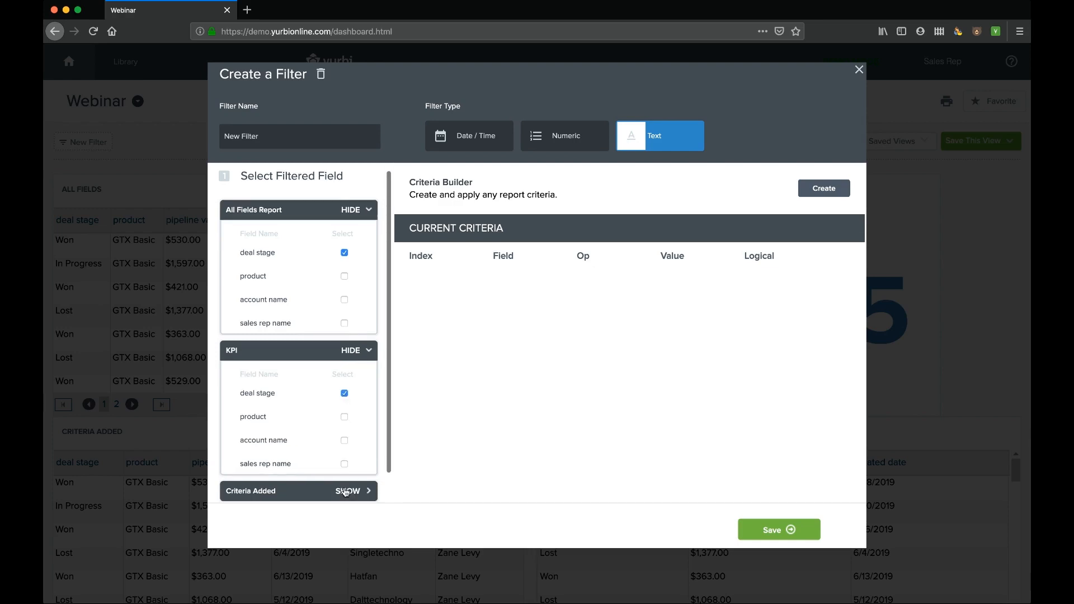
click(346, 469)
click(344, 390)
click(349, 488)
scroll(345, 490, down, 2)
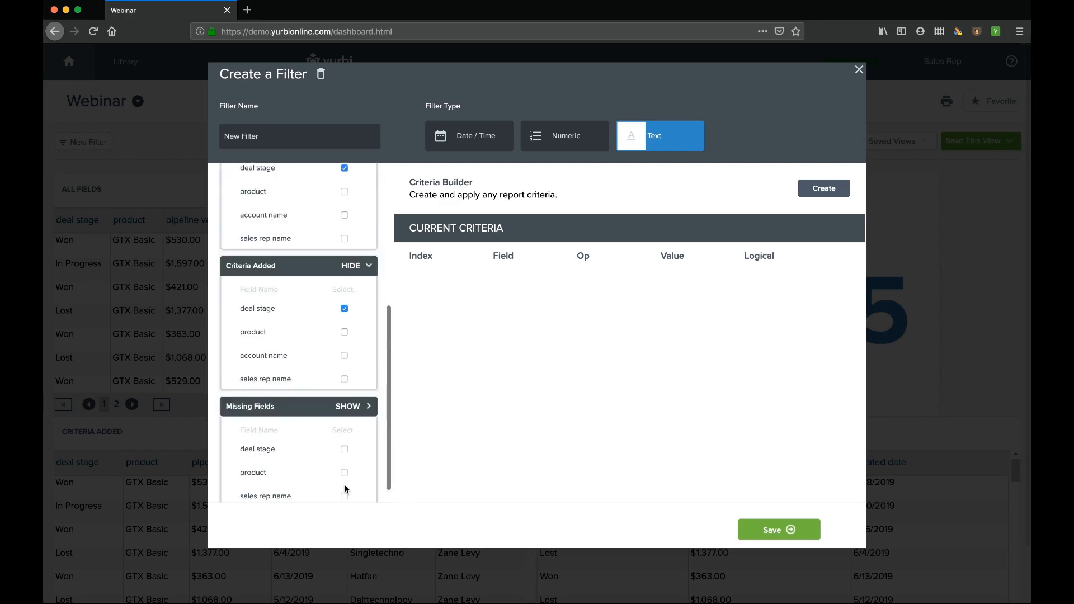
scroll(346, 488, down, 1)
click(344, 415)
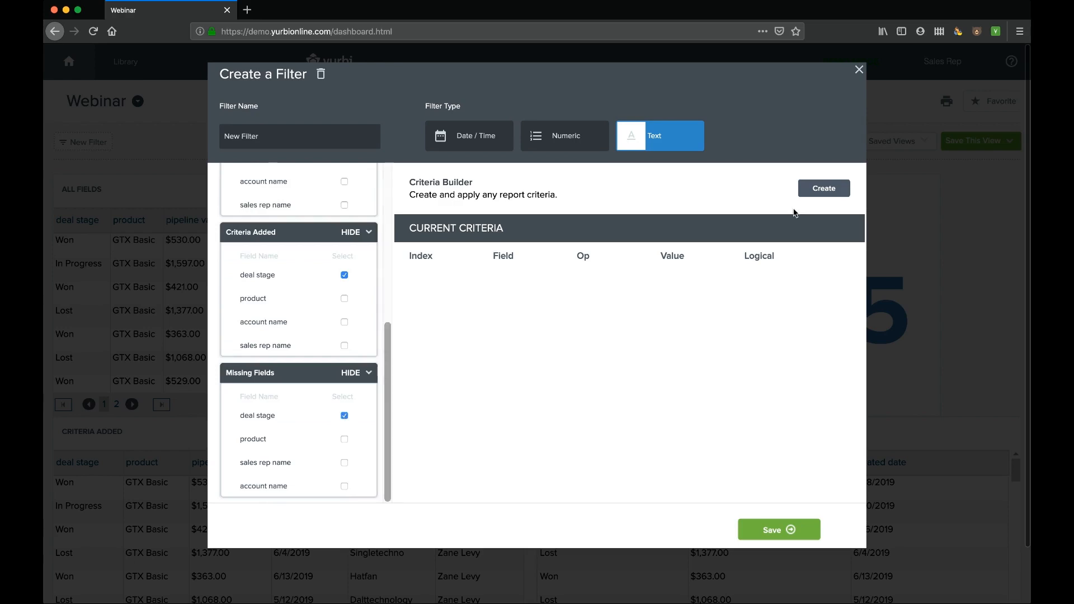
- Name the filter Deal Stage, add an And criterion with the In List operator and value Won, and save it
click(821, 188)
triple_click(288, 137)
text(Deal Stage)
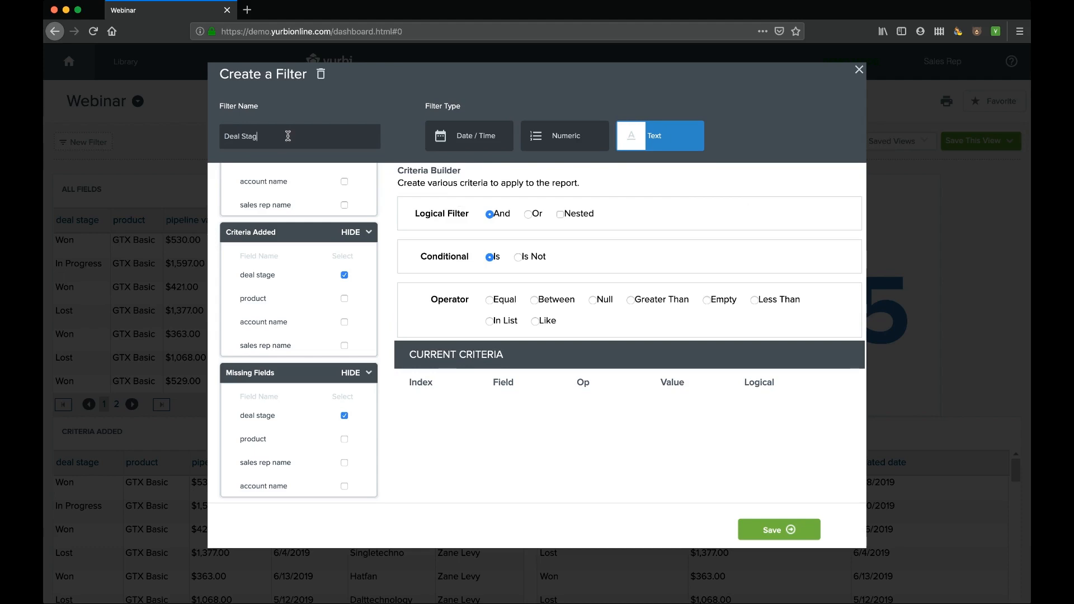
click(490, 301)
click(701, 370)
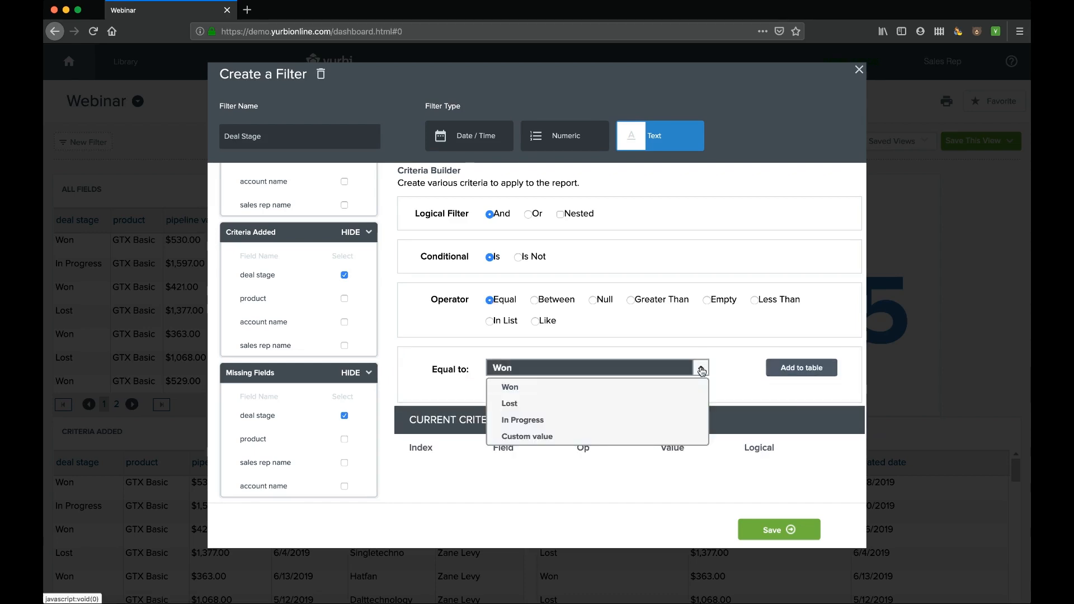
click(701, 371)
click(490, 321)
click(515, 371)
text(Won)
click(801, 368)
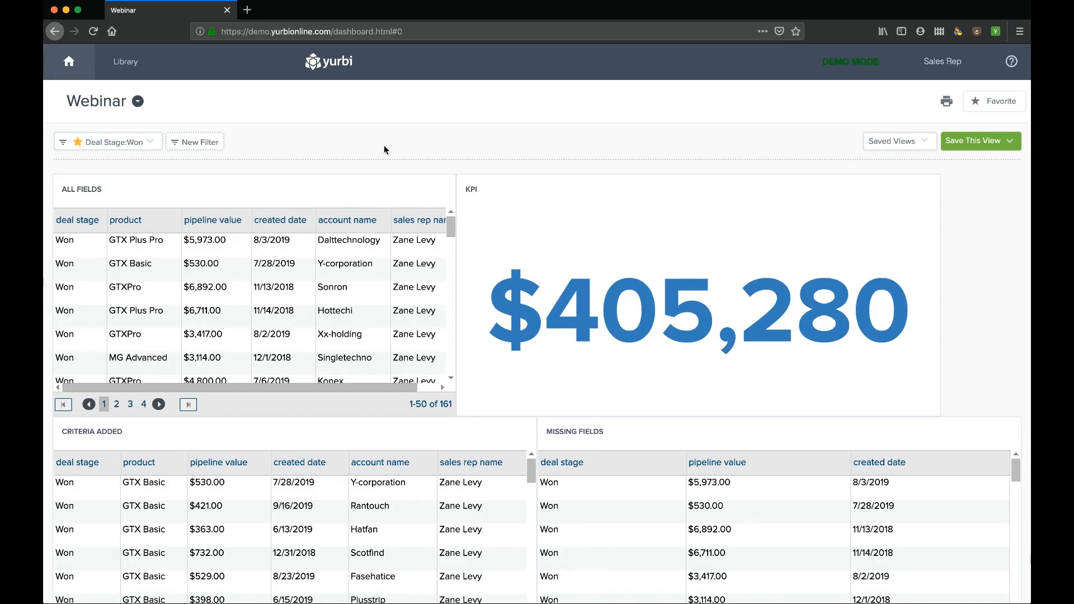
- Switch the Deal Stage filter to In Progress and add Won to its selected values
click(150, 144)
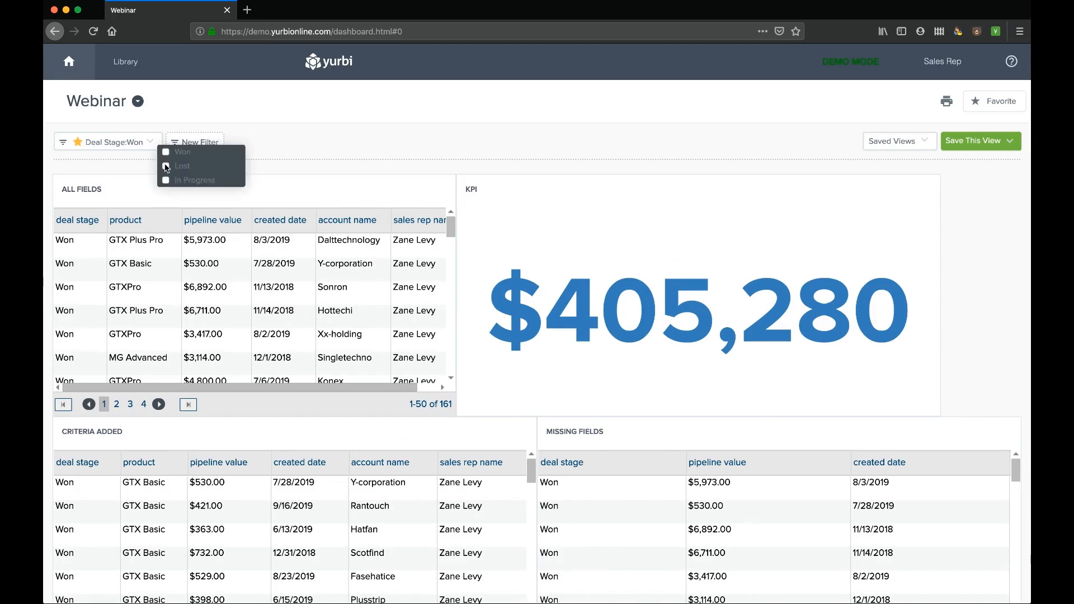
click(165, 180)
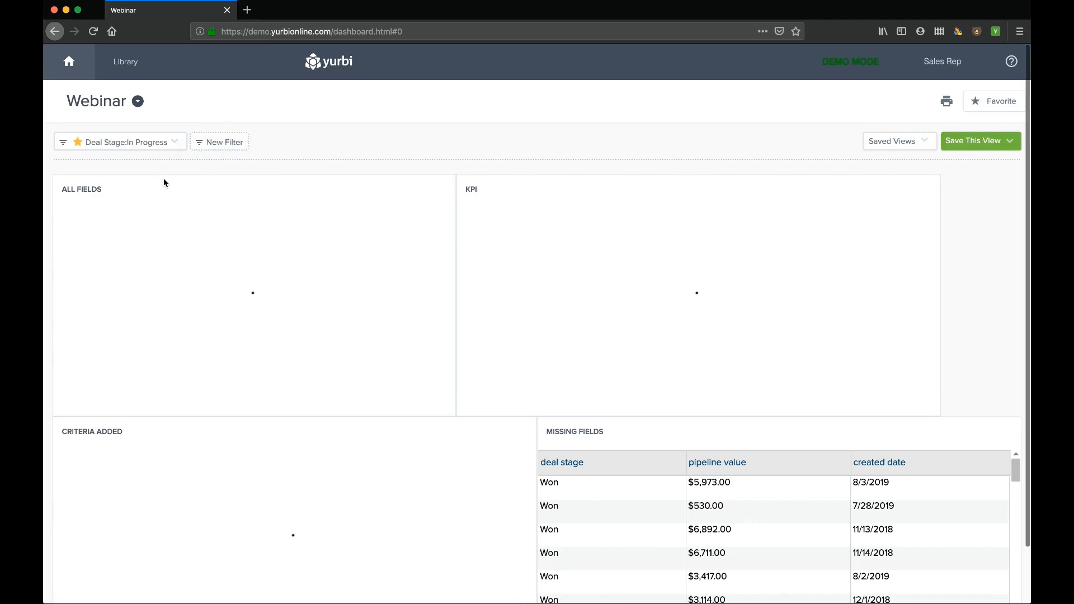
click(177, 146)
click(191, 152)
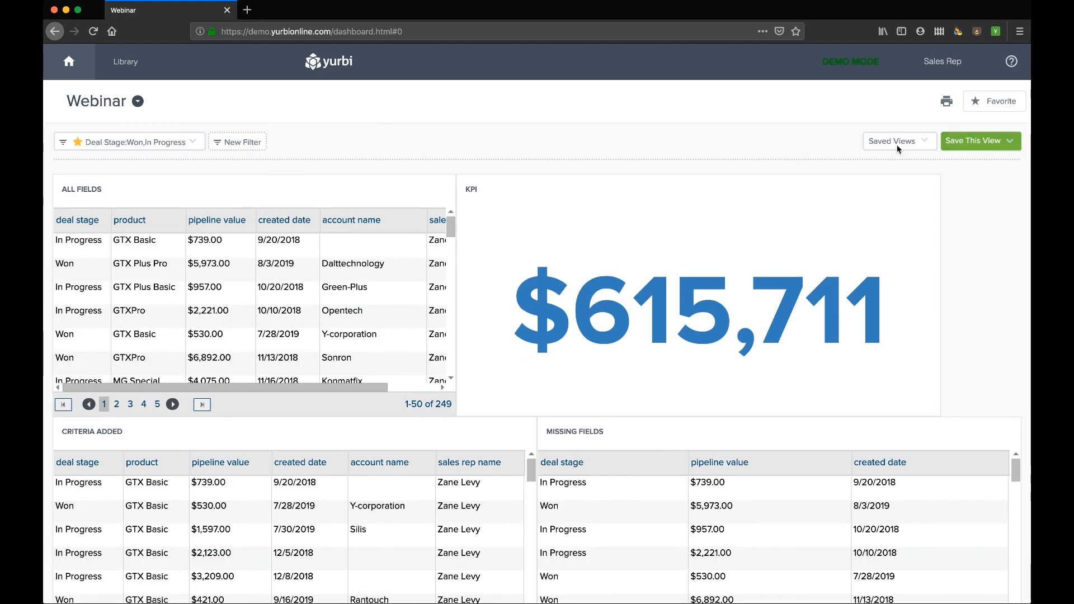
- Save the current dashboard filters as a new view named Deals Won and In Progress and check the list of saved views
click(1010, 143)
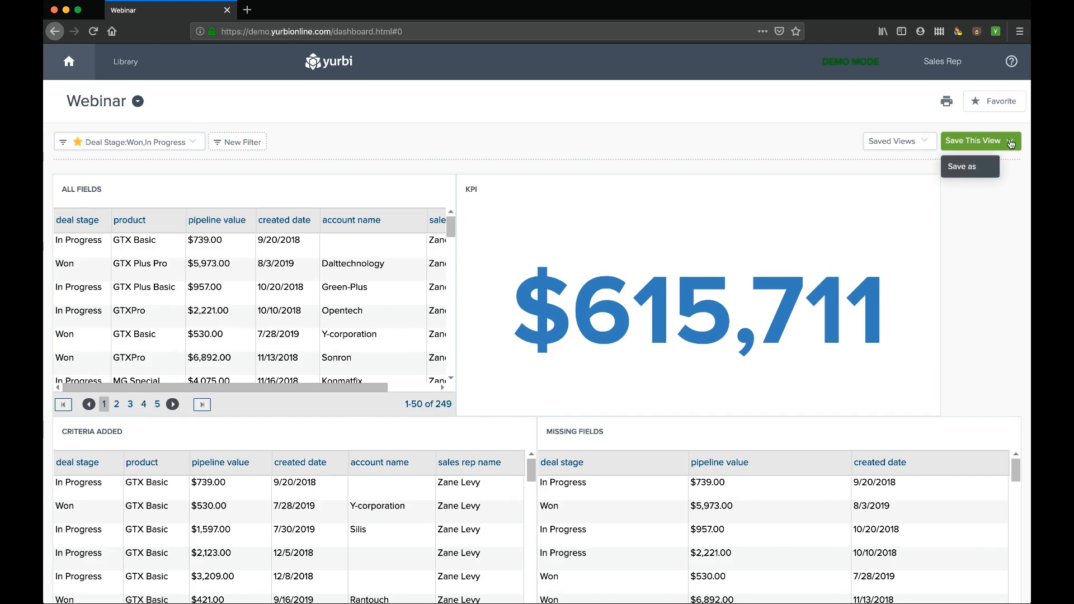
click(966, 167)
triple_click(503, 321)
text(Deals Won and IN)
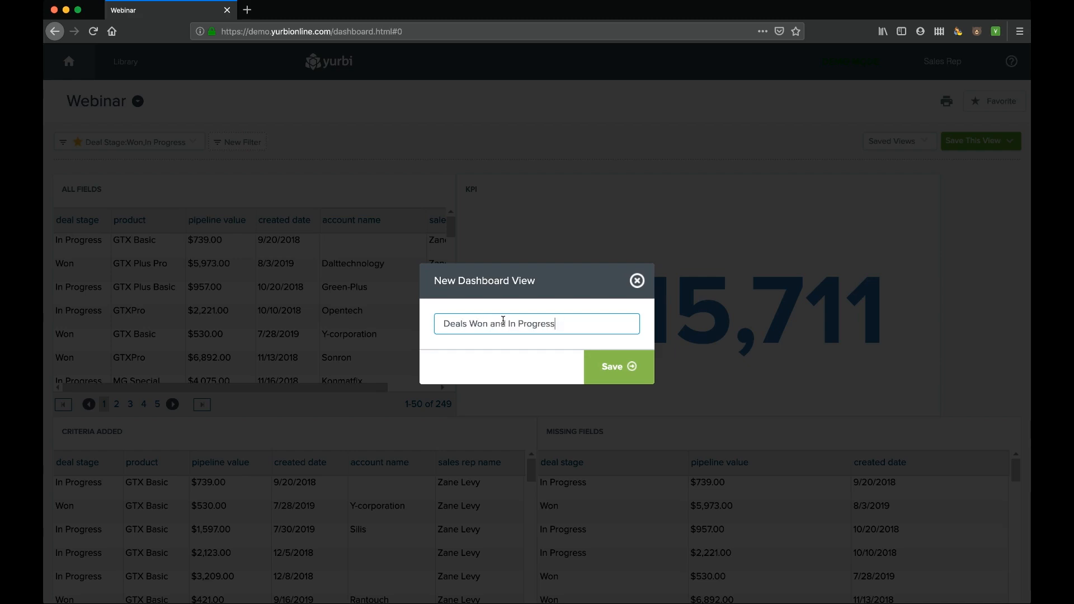
click(631, 367)
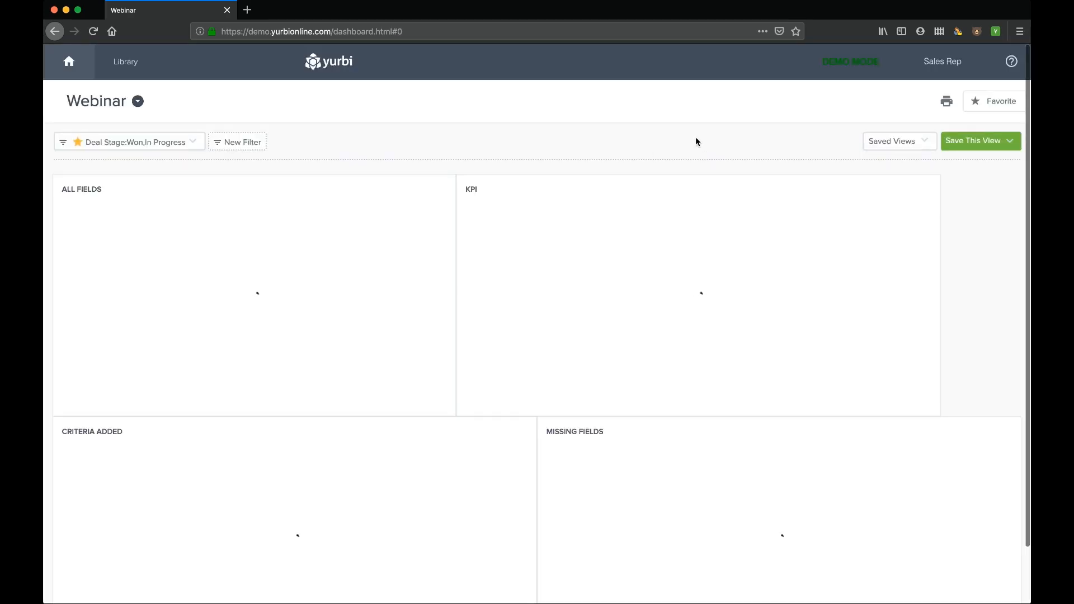
click(926, 143)
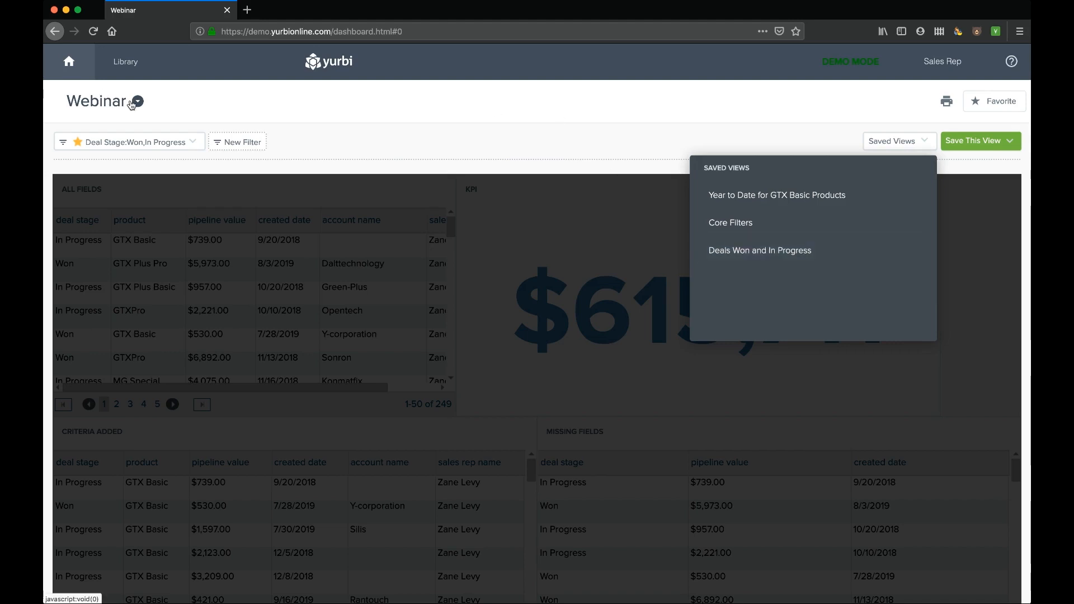
click(923, 146)
- Mark the Webinar dashboard as a favorite in the report library and reopen it
click(138, 102)
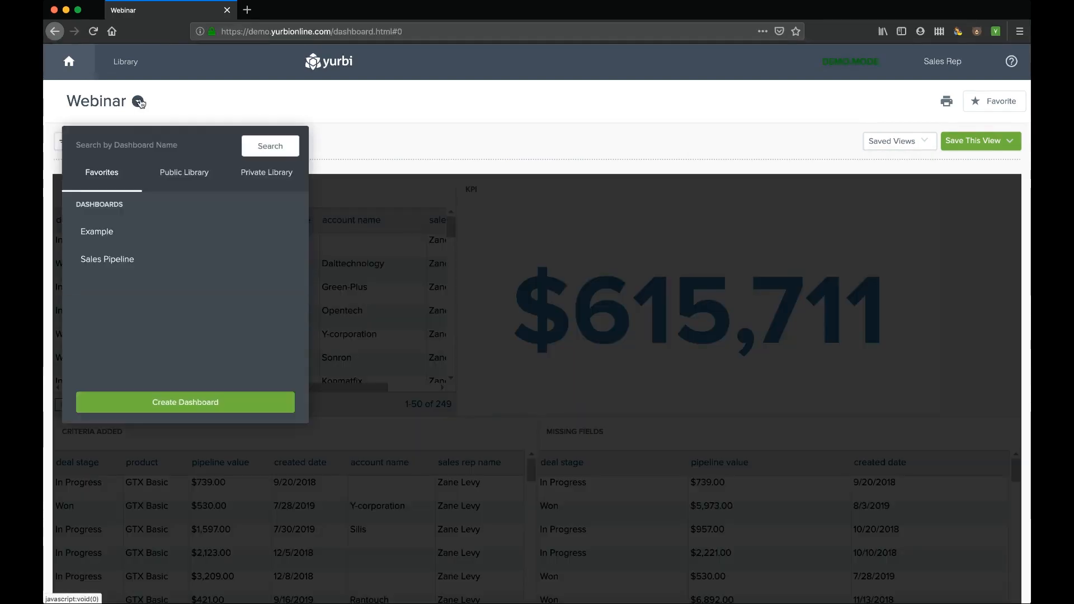
click(126, 61)
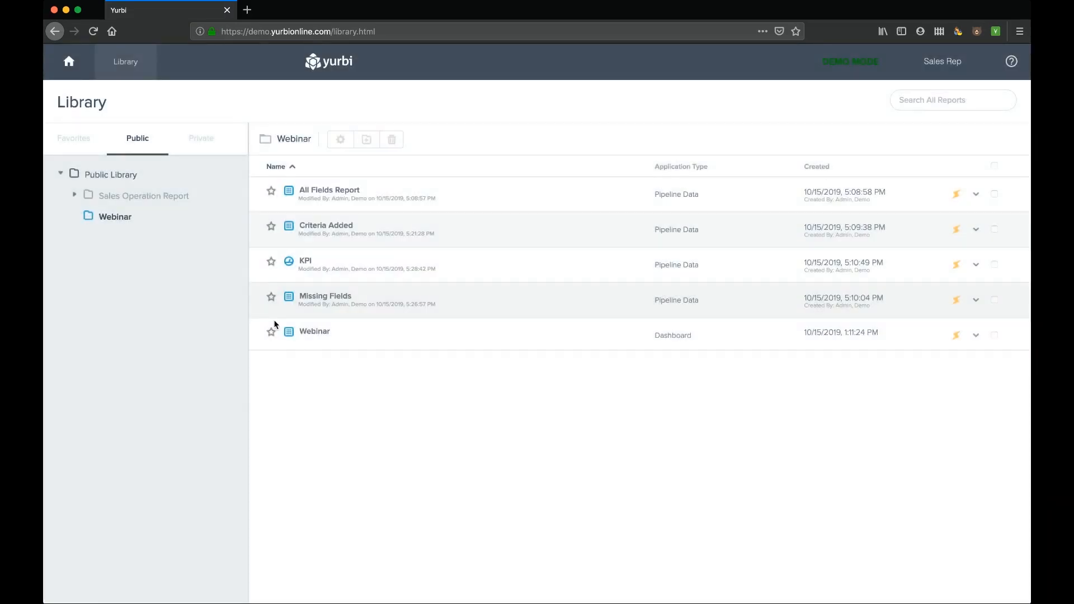
click(271, 333)
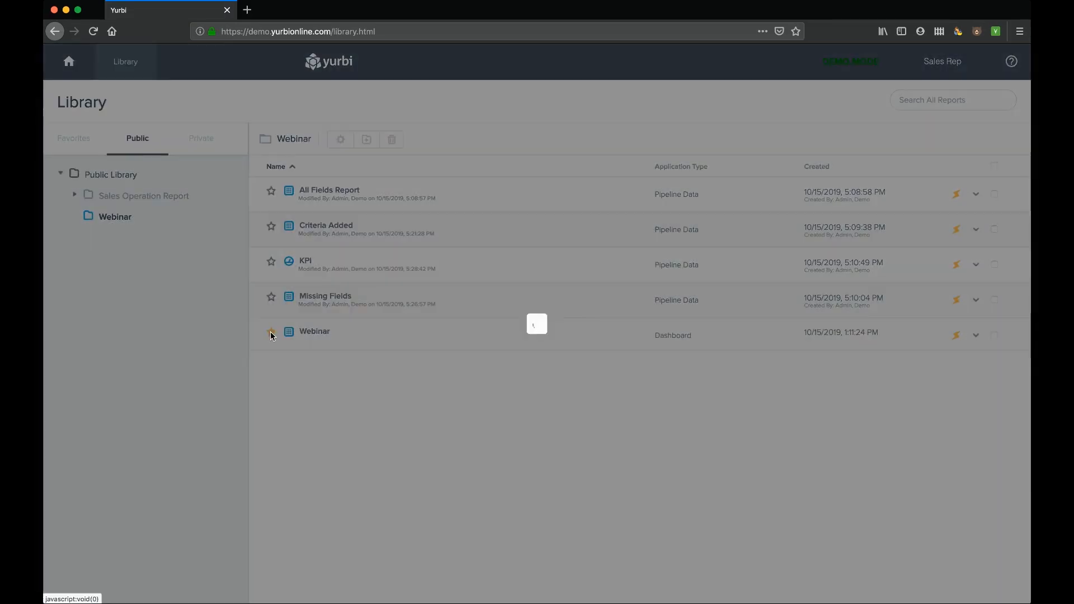
click(317, 333)
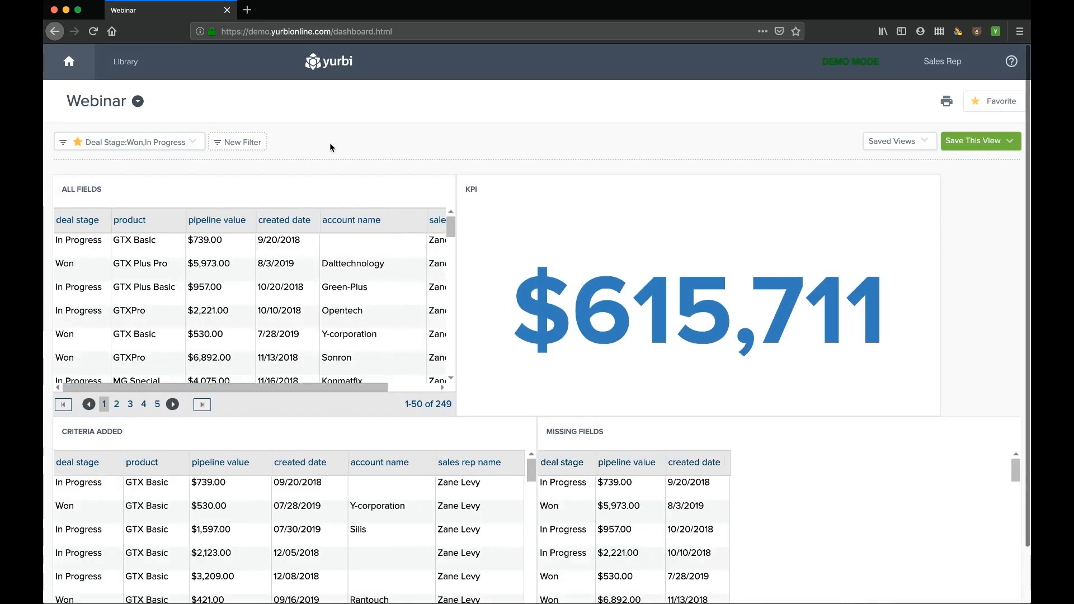
- Switch the Deal Stage filter to Lost
click(196, 145)
click(207, 166)
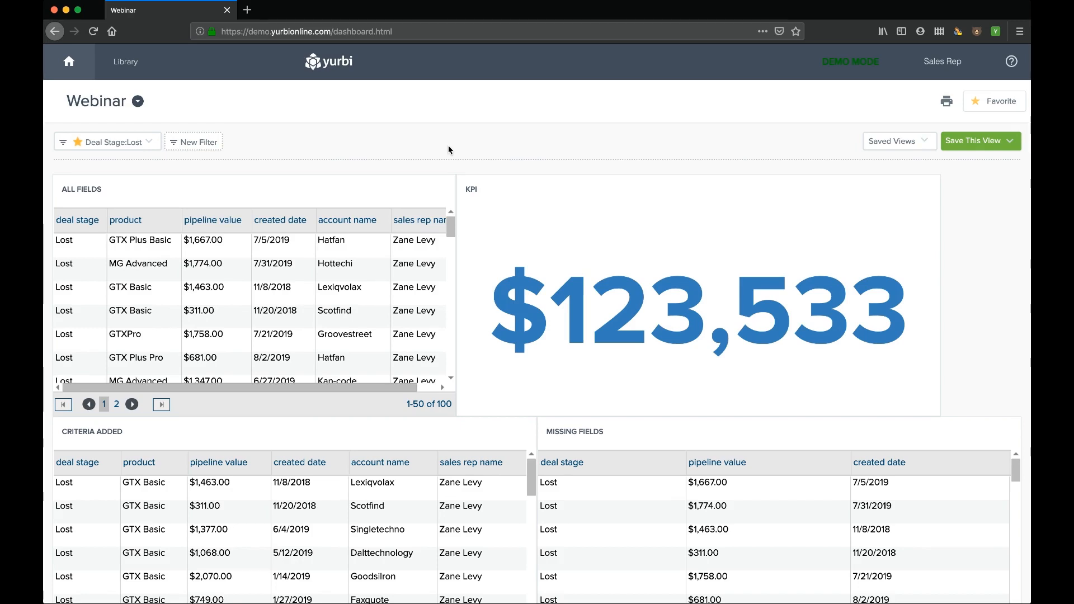
- Preview the dashboard's print layout in Landscape with Include Borders, and leave it without printing
click(946, 103)
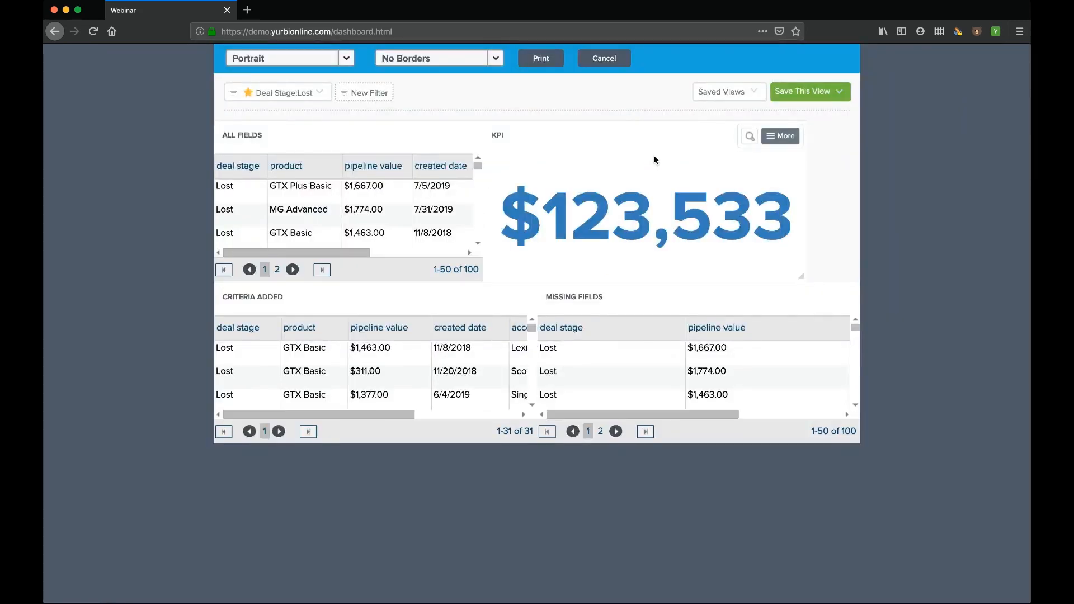
click(348, 58)
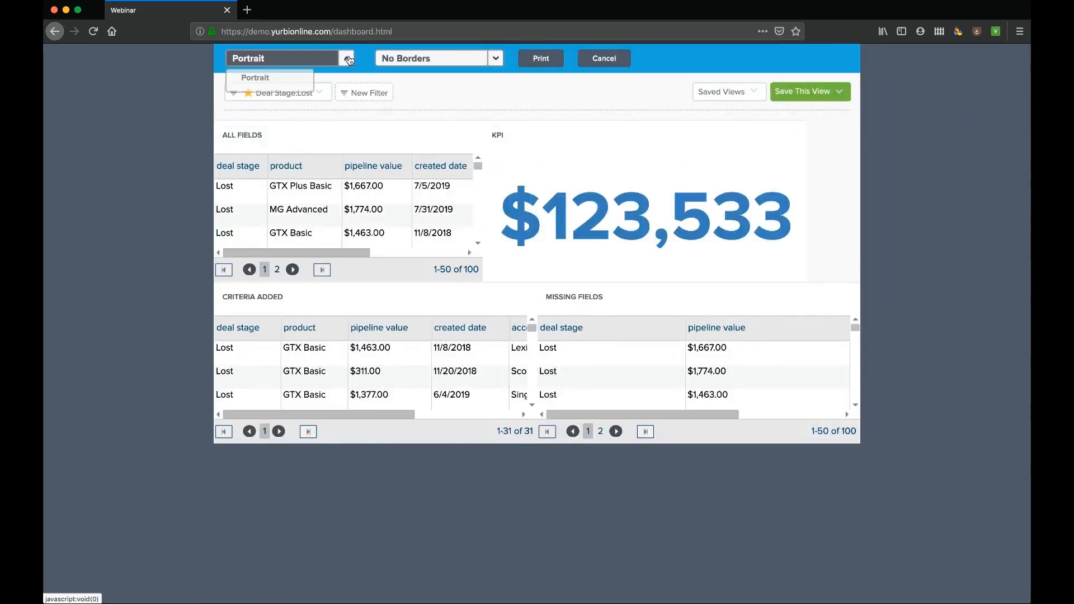
click(296, 96)
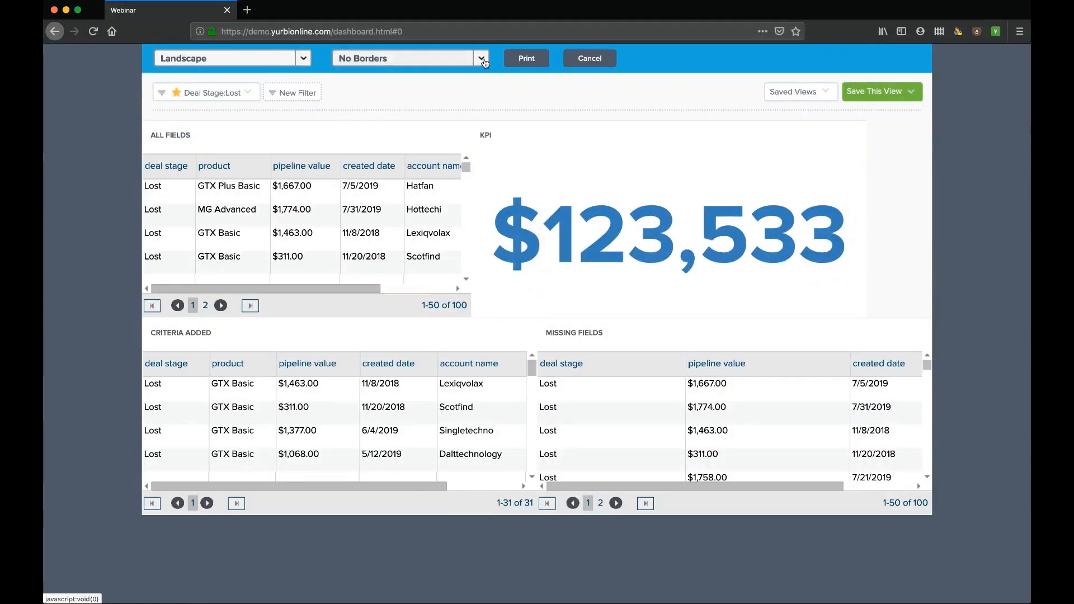
click(481, 59)
click(417, 98)
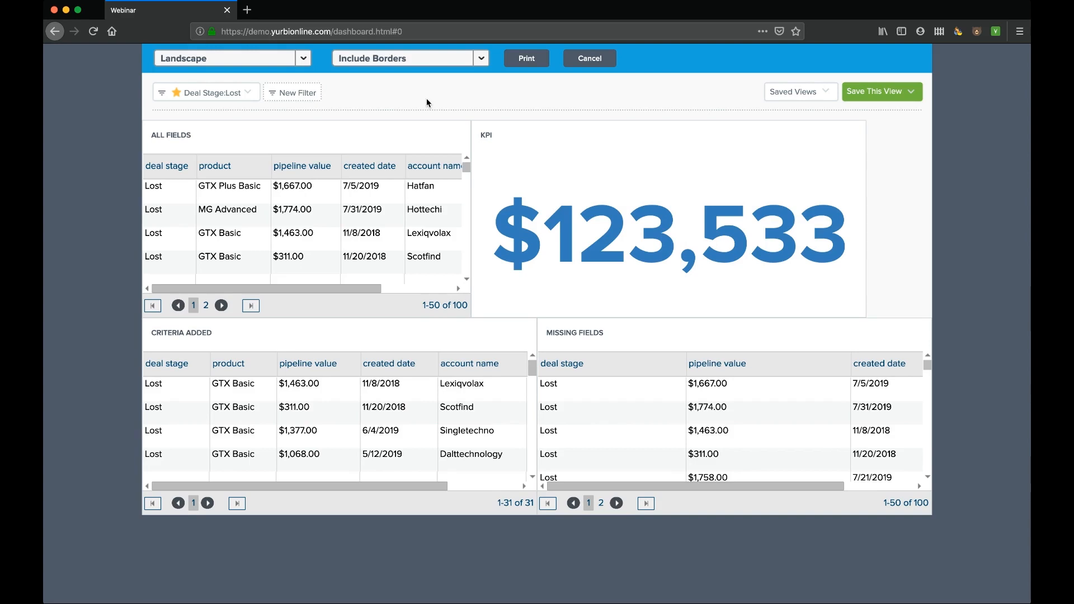
click(589, 59)
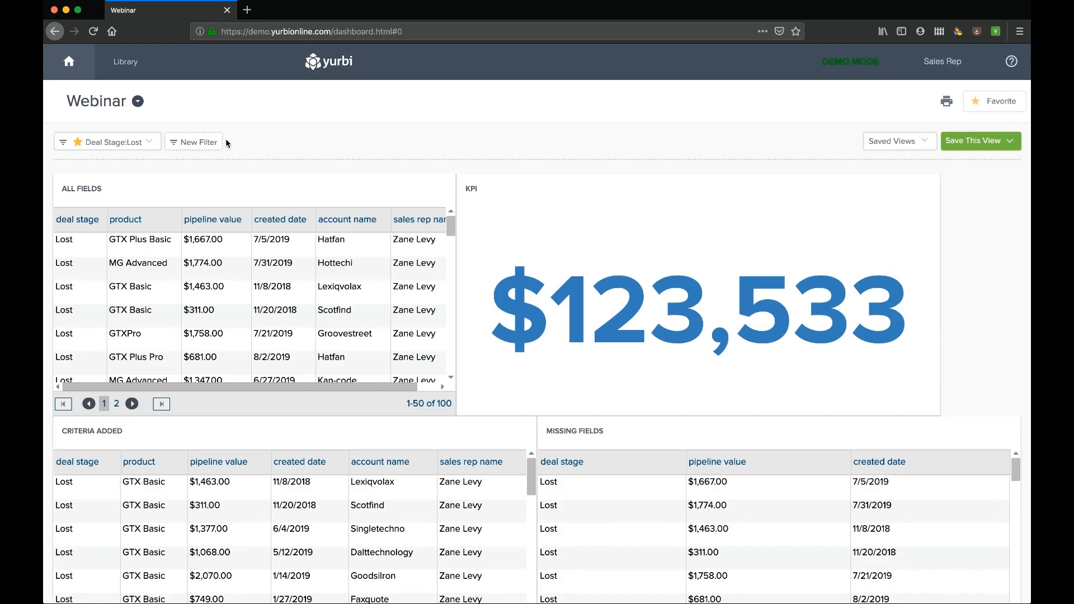
- Start a Date / Time filter named Date on the created date field of the All Fields, KPI, Criteria Added and Missing Fields reports
click(177, 144)
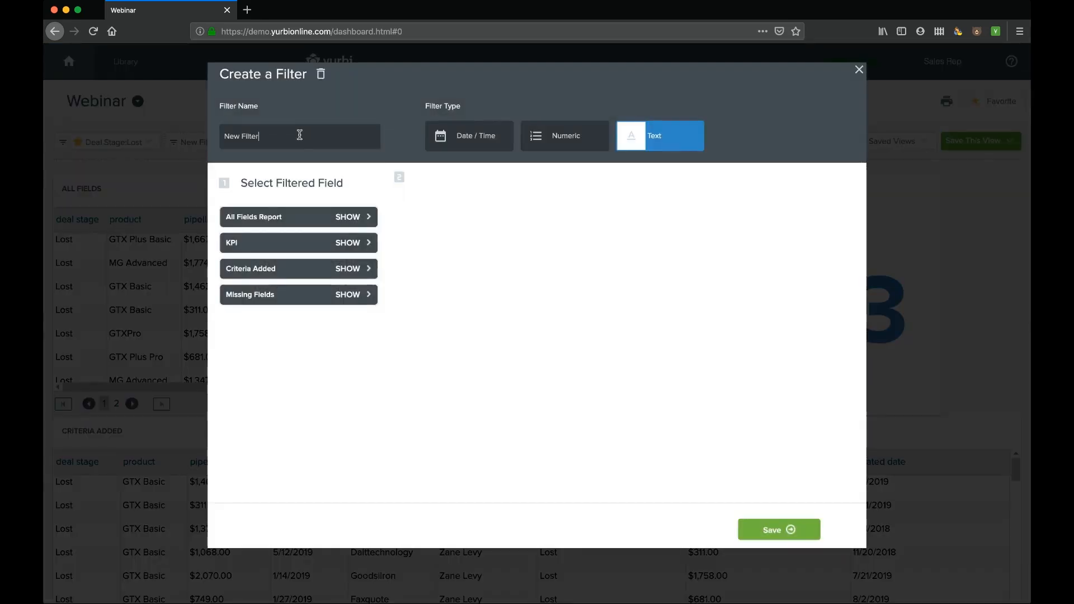
click(300, 135)
text(Date)
click(484, 135)
click(363, 217)
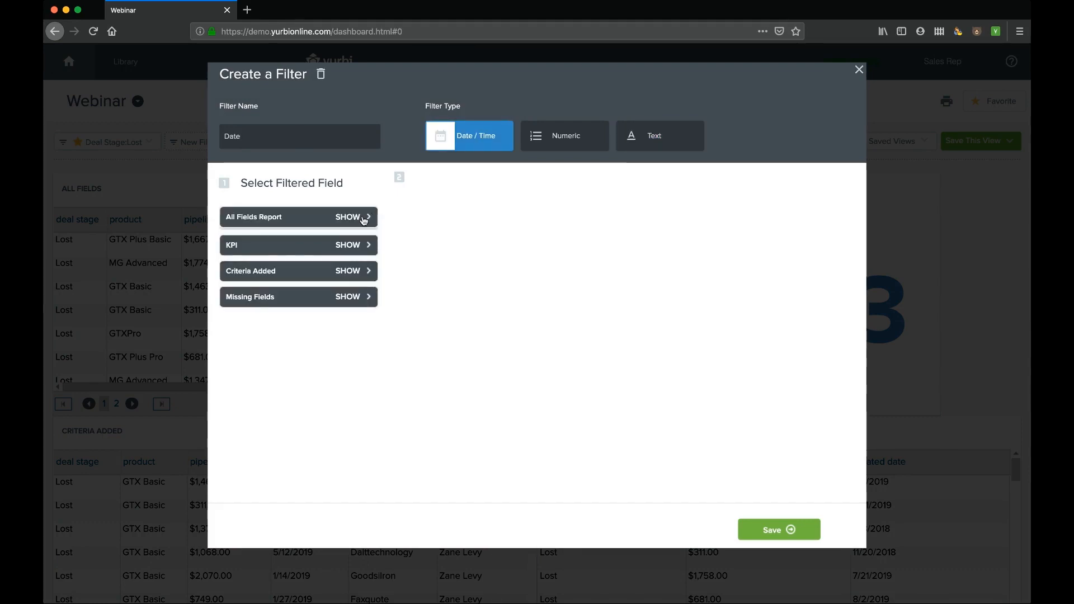
click(345, 260)
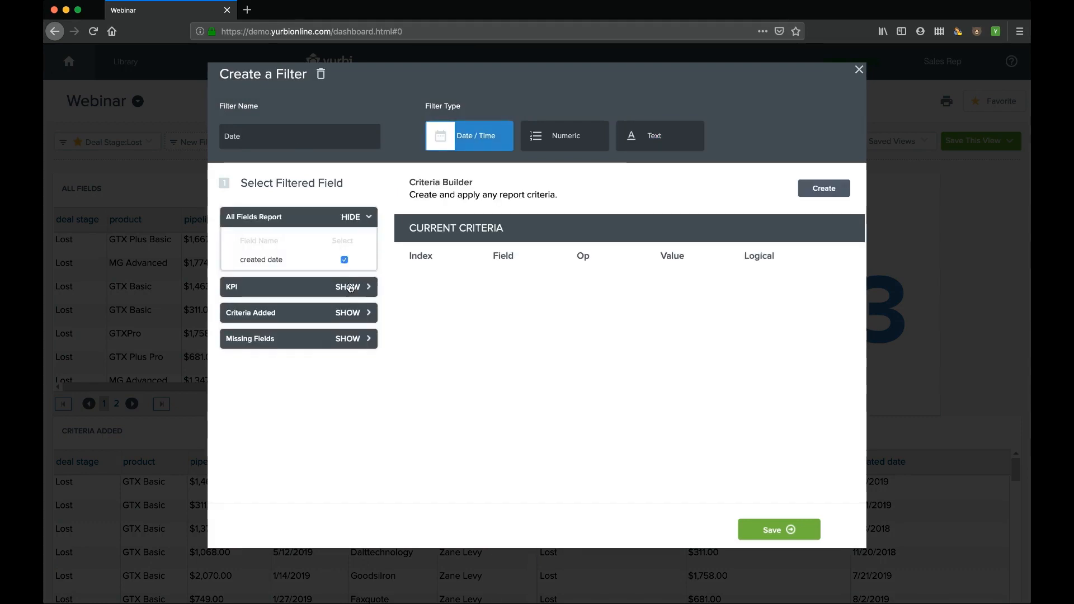
click(349, 285)
click(344, 358)
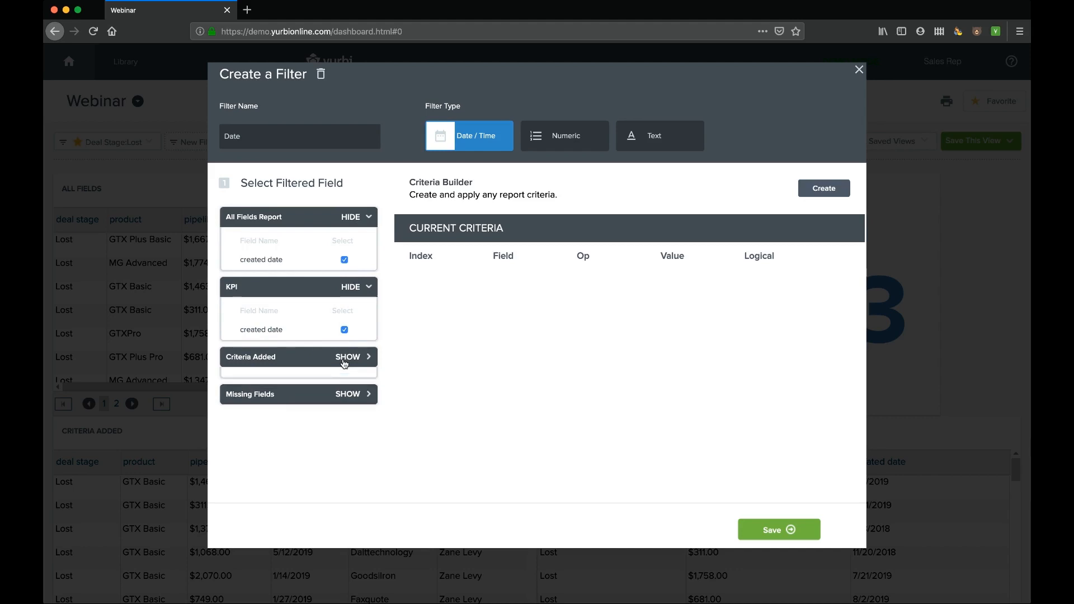
click(347, 428)
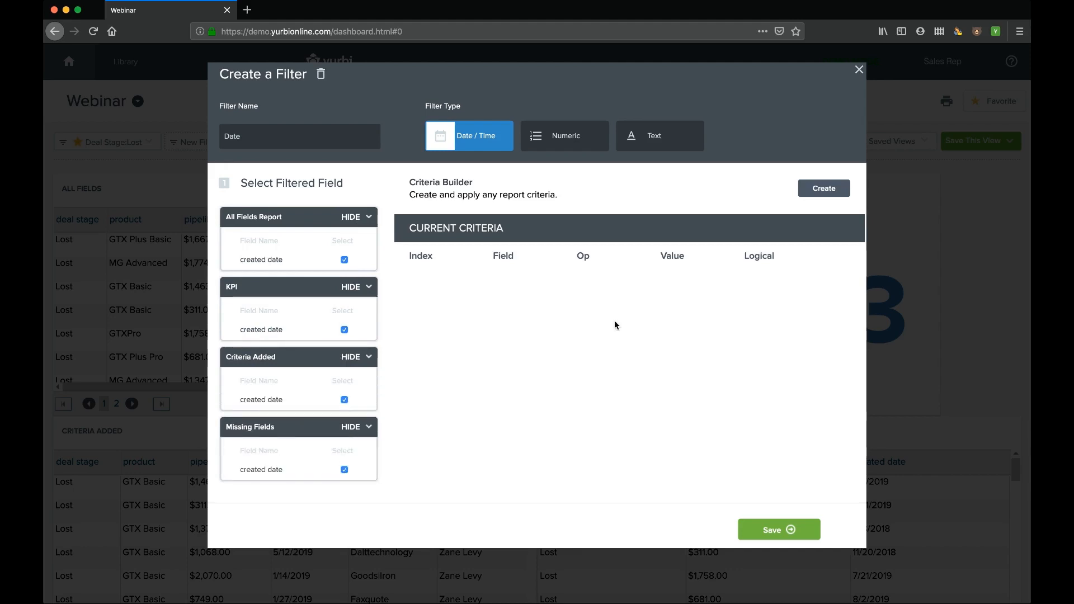
- Add an And criterion with the Equal operator and value Today to the Date filter, and save the filter
click(809, 192)
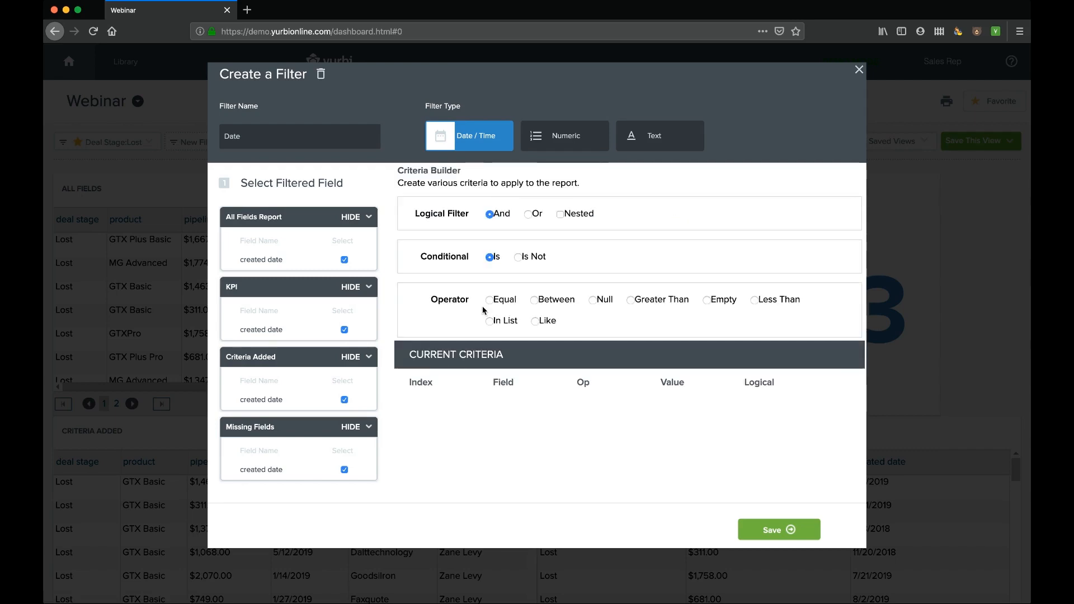
click(490, 300)
click(800, 368)
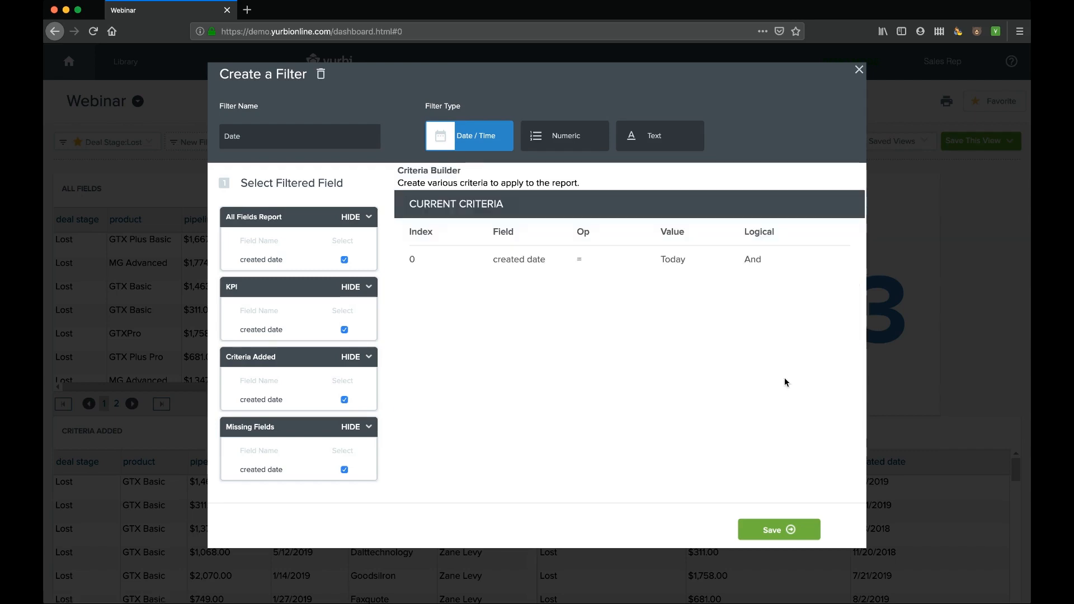
click(792, 530)
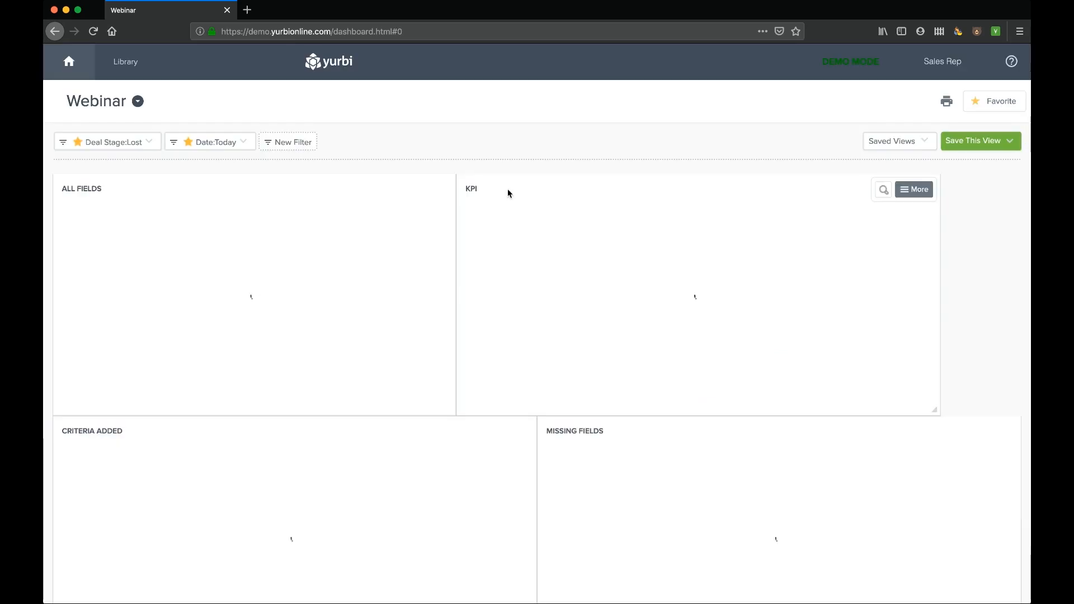
- Set the Date filter to Year to date
click(246, 145)
scroll(266, 235, down, 3)
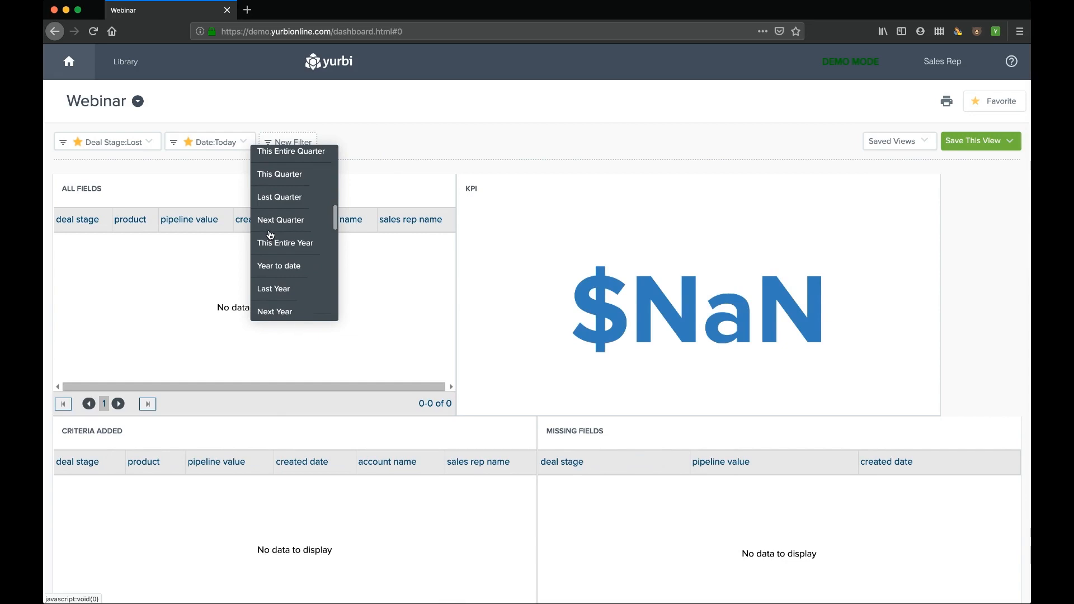
click(276, 266)
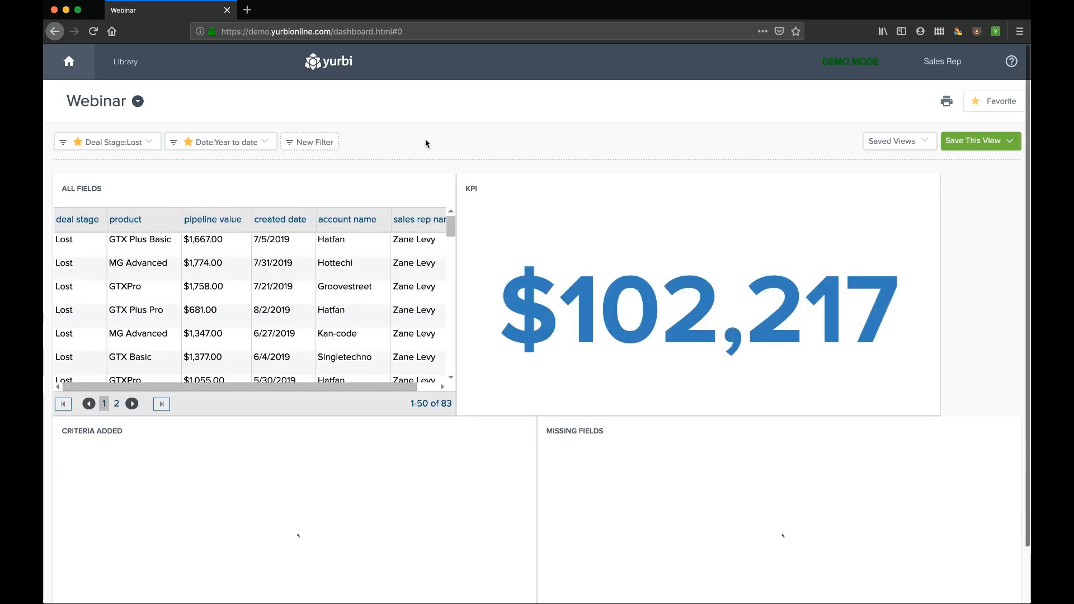
- Set the Deal Stage filter to Won and overwrite the existing saved view with the current filters
click(150, 143)
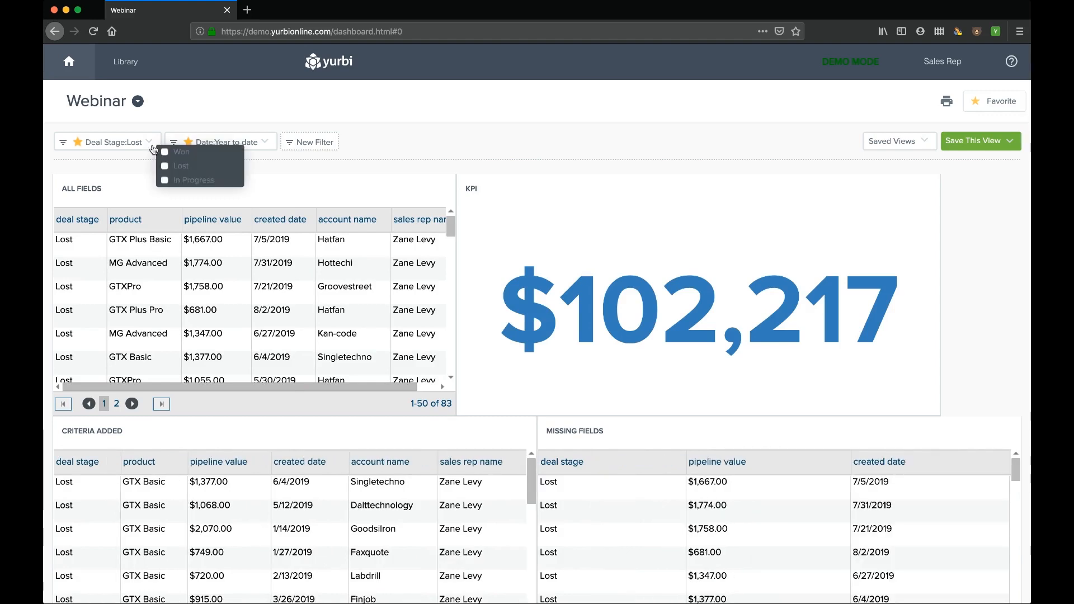
click(166, 153)
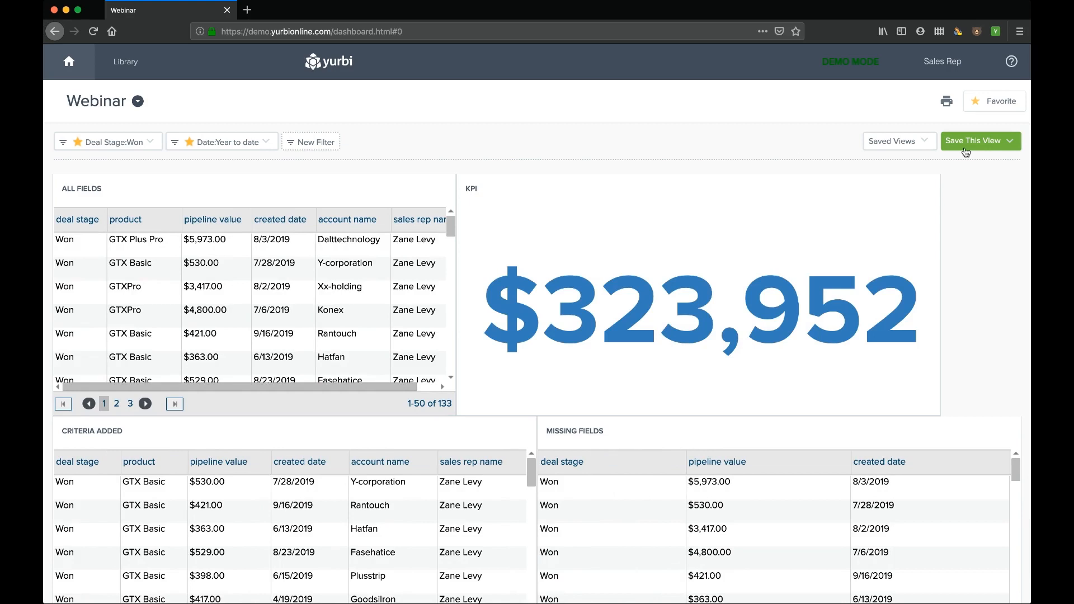
click(1010, 144)
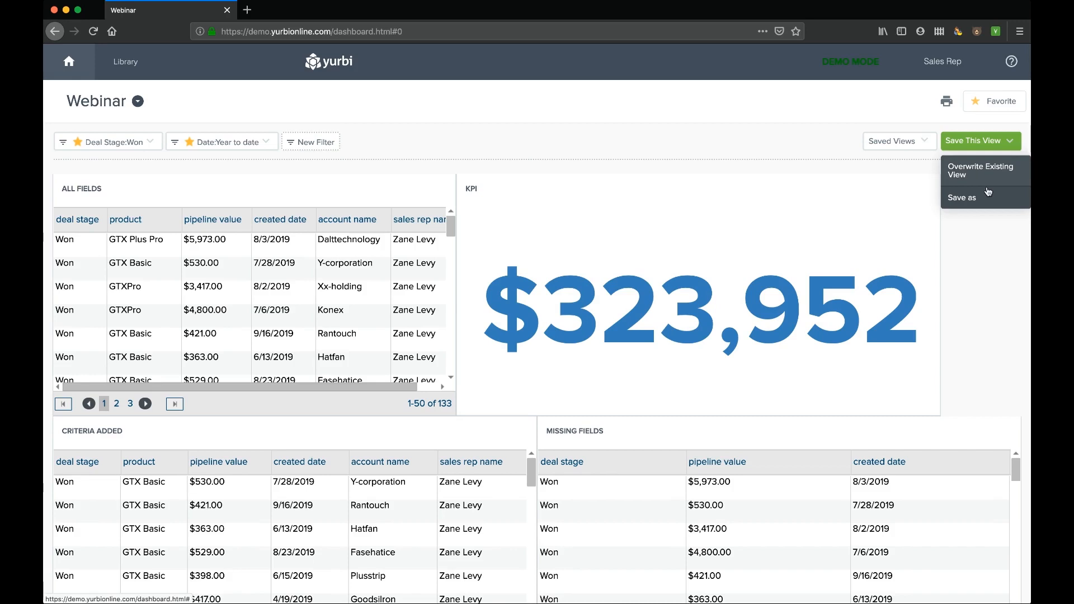
click(963, 173)
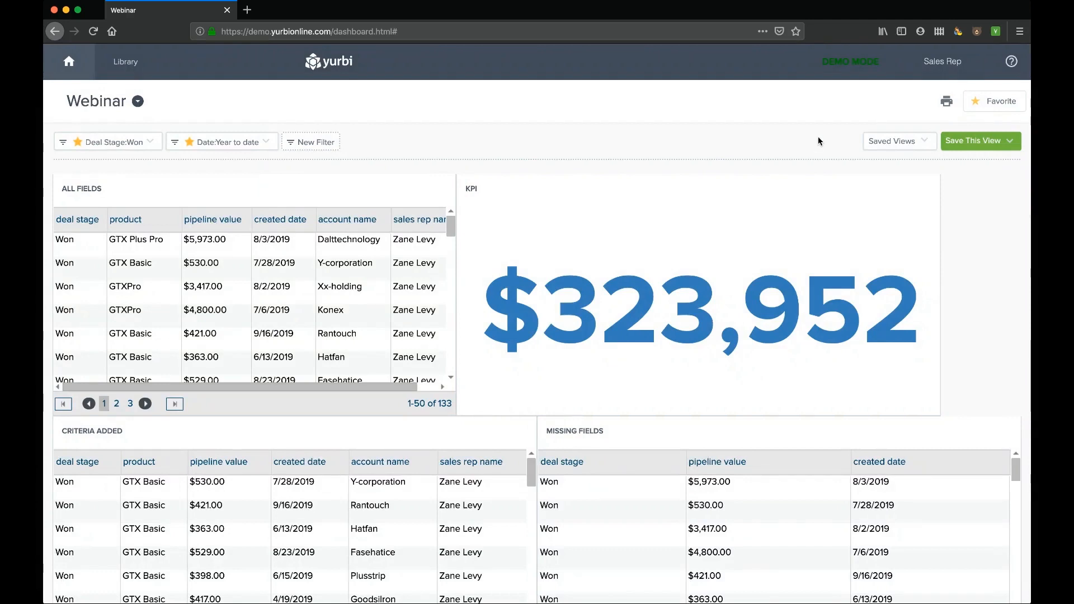
- Apply the shared Core Filters saved view and check which save options it offers
click(928, 145)
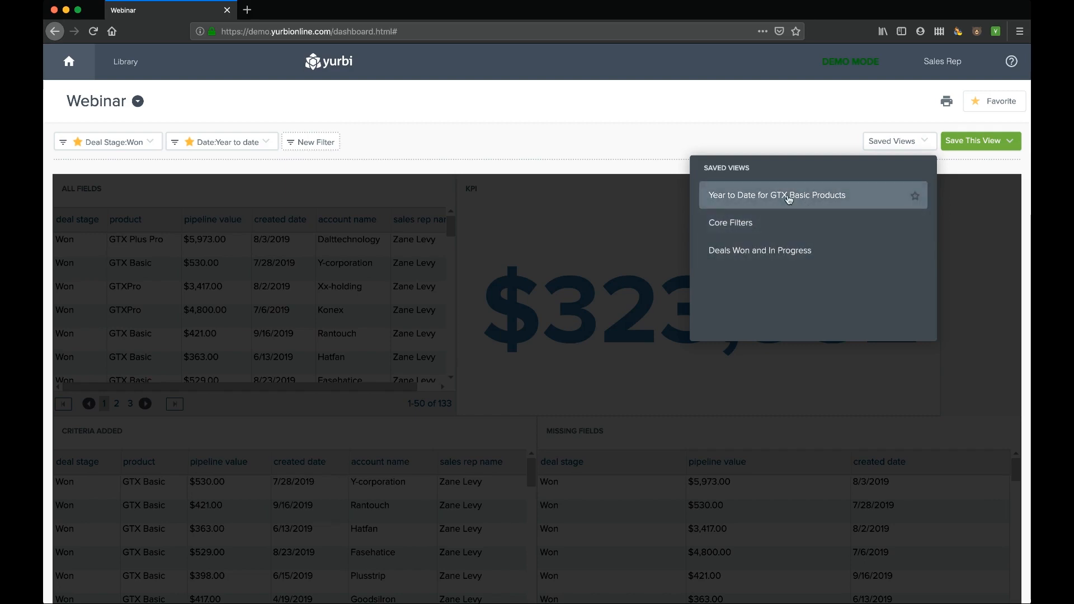
click(738, 223)
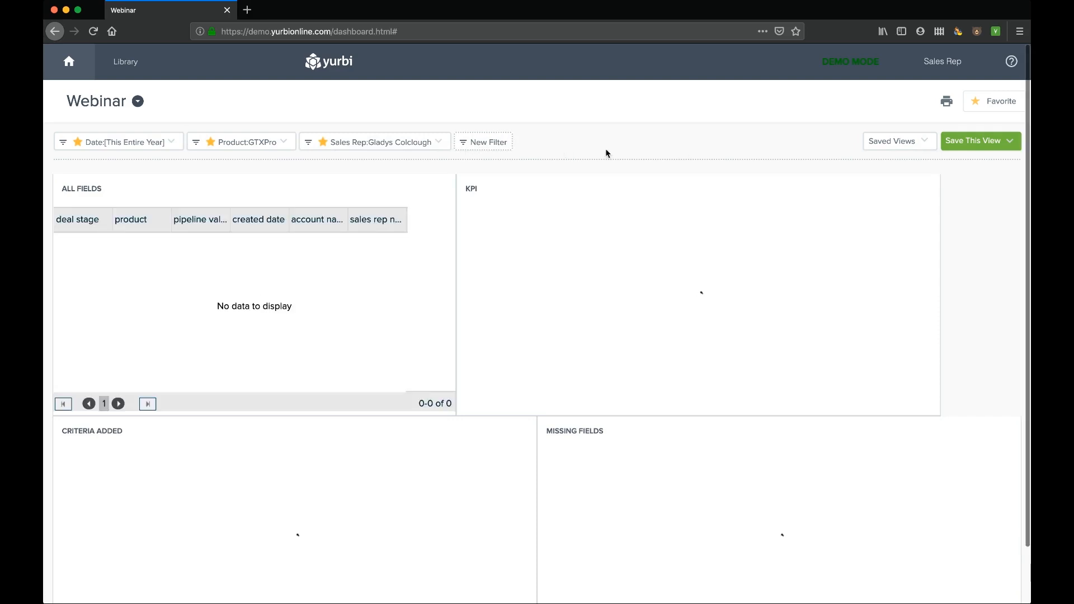
click(976, 142)
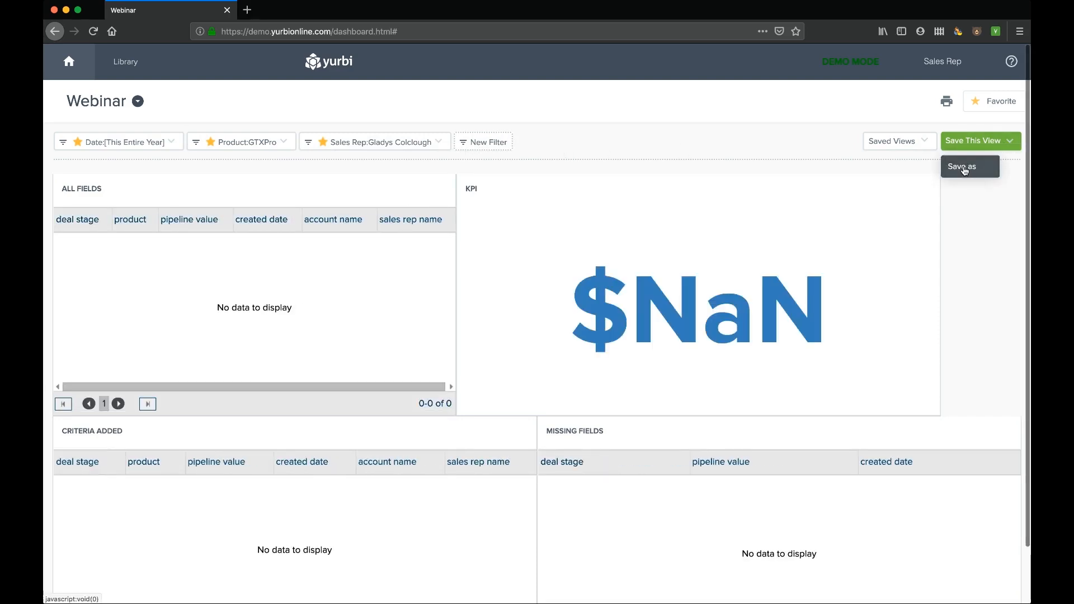
click(1012, 142)
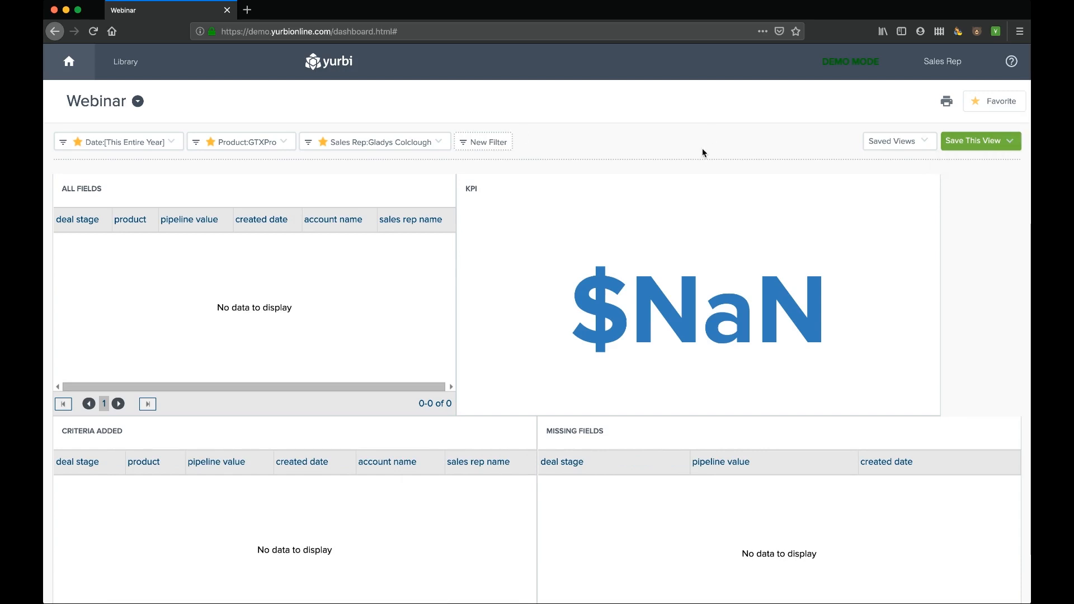
- Log out of the sales rep account
click(948, 63)
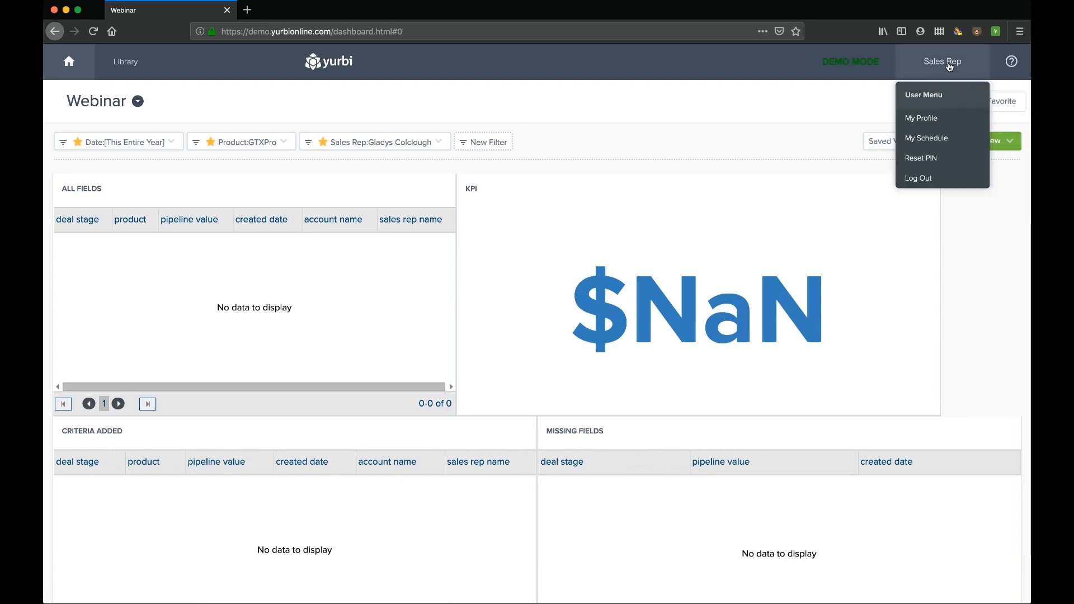
click(920, 178)
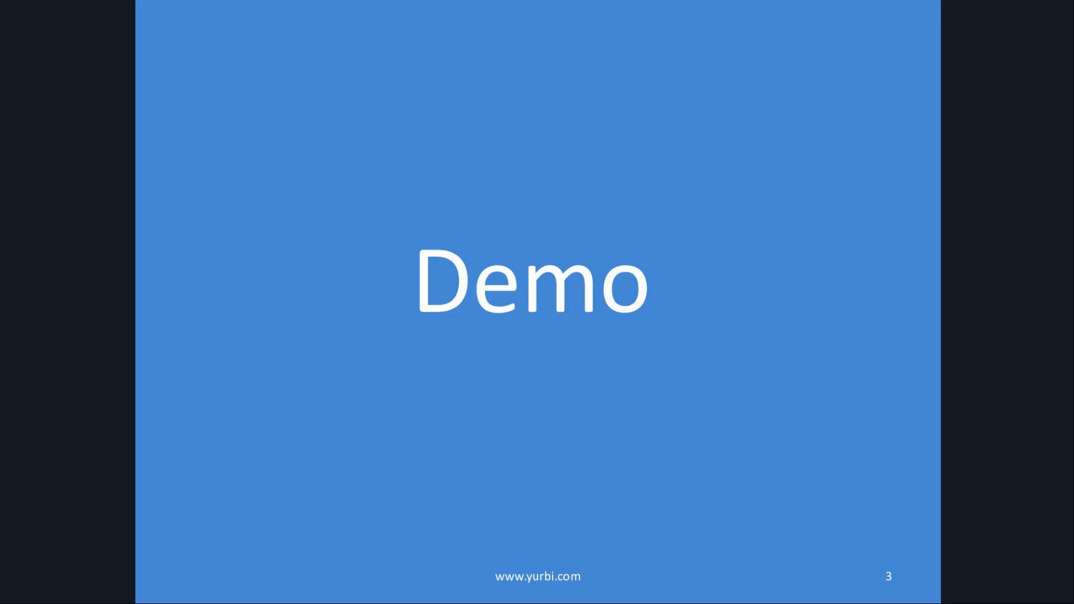
key(Right)
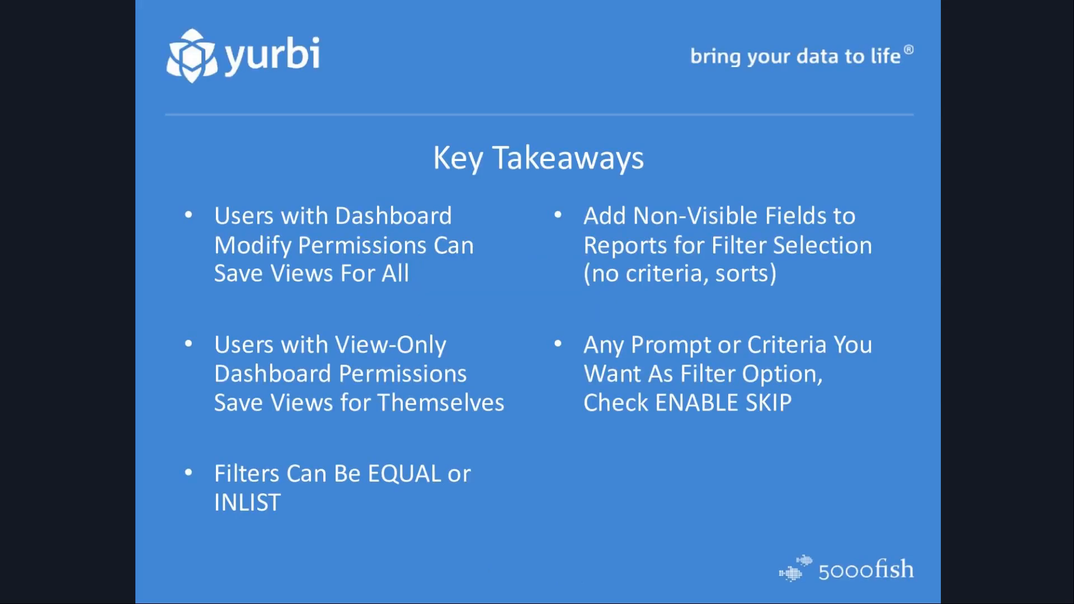